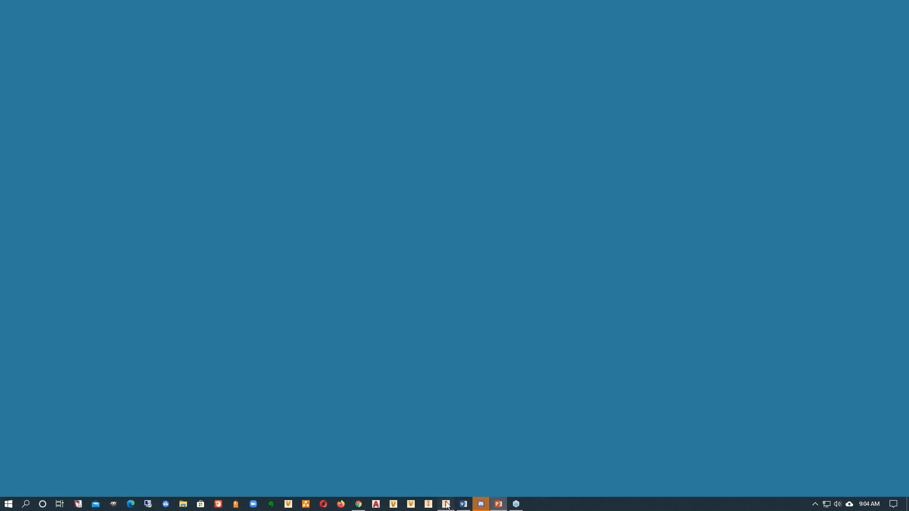
- Switch to Inventor, maximize its window with the empty part open, and display the part's model browser
left_click_drag(378, 50, 489, 31)
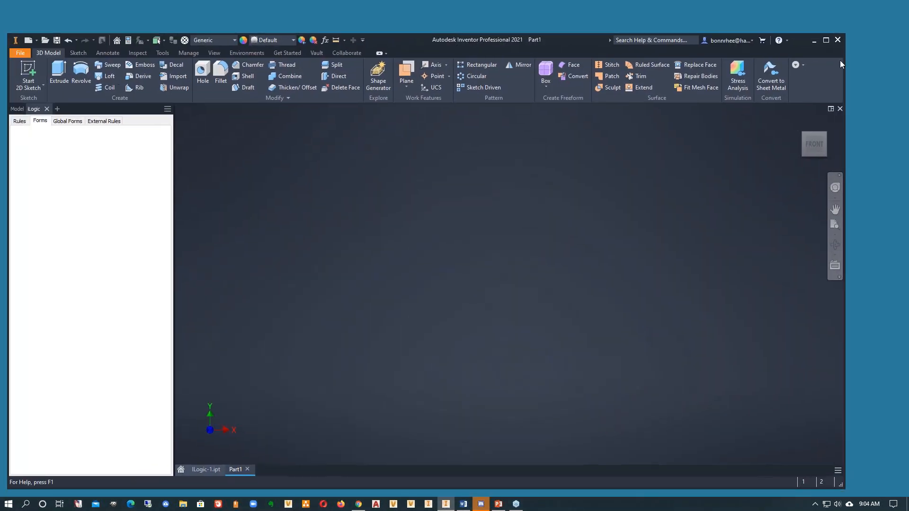
left_click(828, 40)
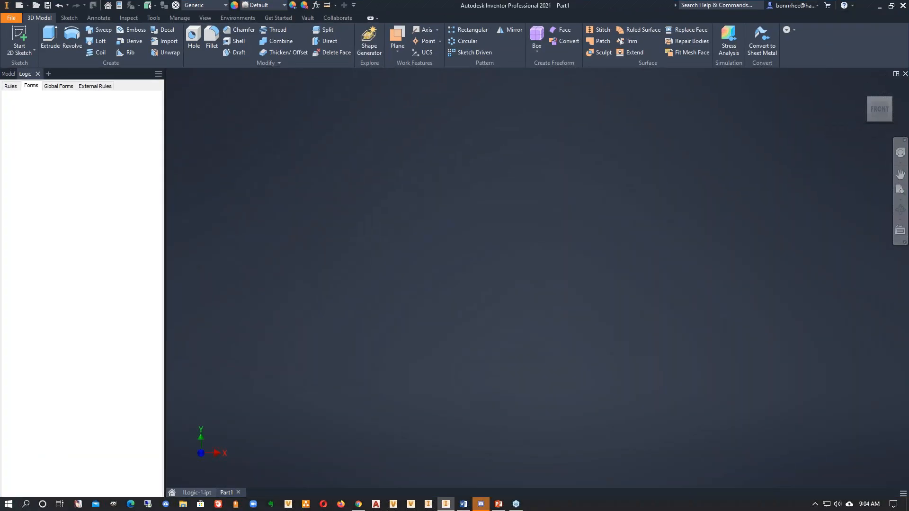
left_click(5, 76)
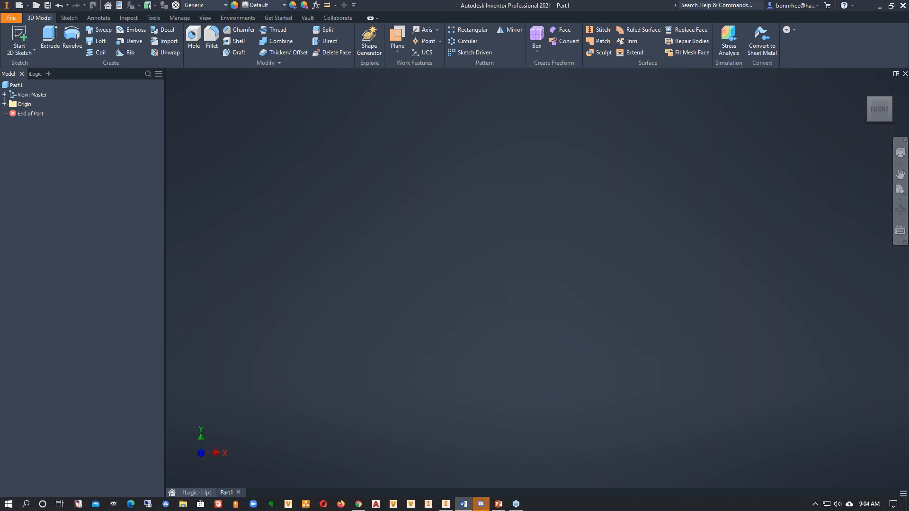
left_click(92, 189)
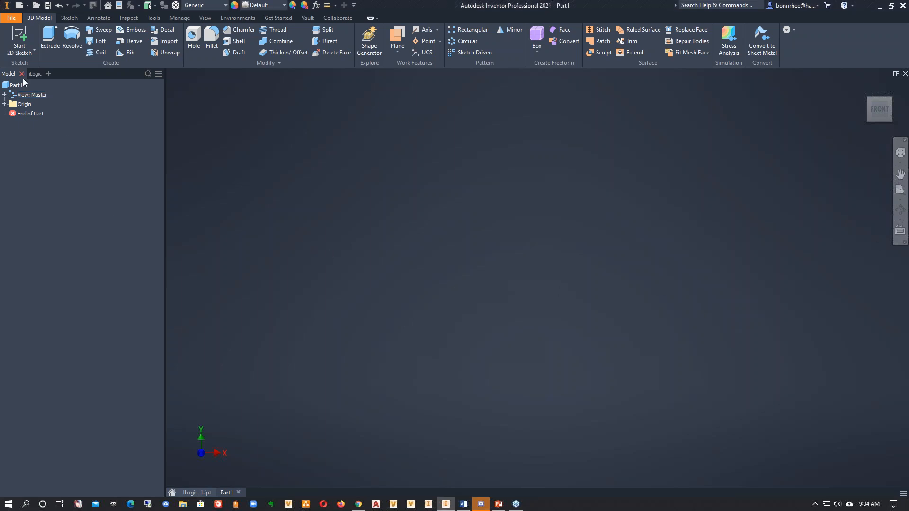
- Close the iLogic browser and add it back beside the model browser
left_click(38, 75)
left_click(38, 75)
left_click(31, 74)
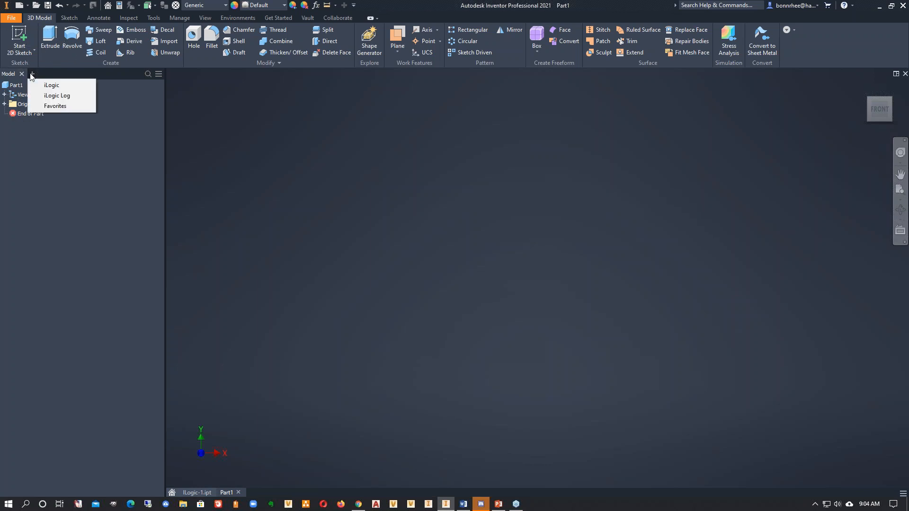
left_click(46, 86)
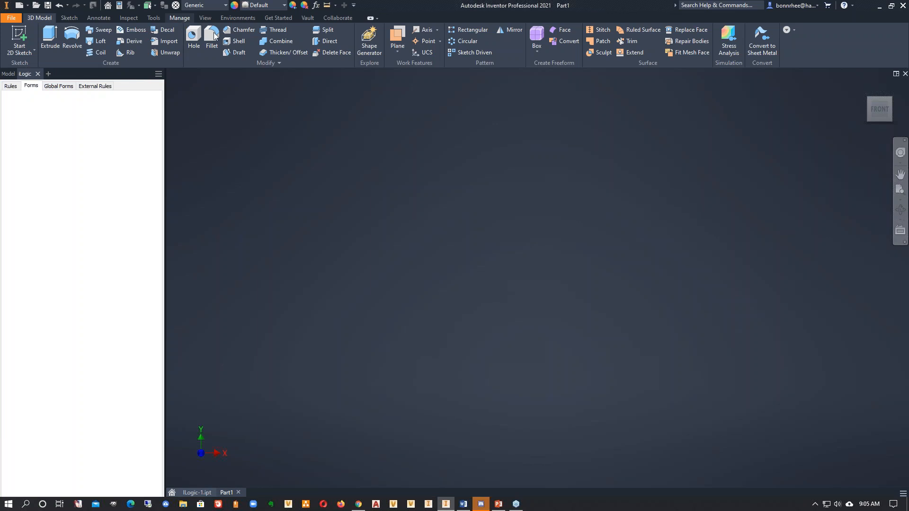
- Look through the iLogic management tools and the part's rules, forms, global forms and external rules
left_click(185, 18)
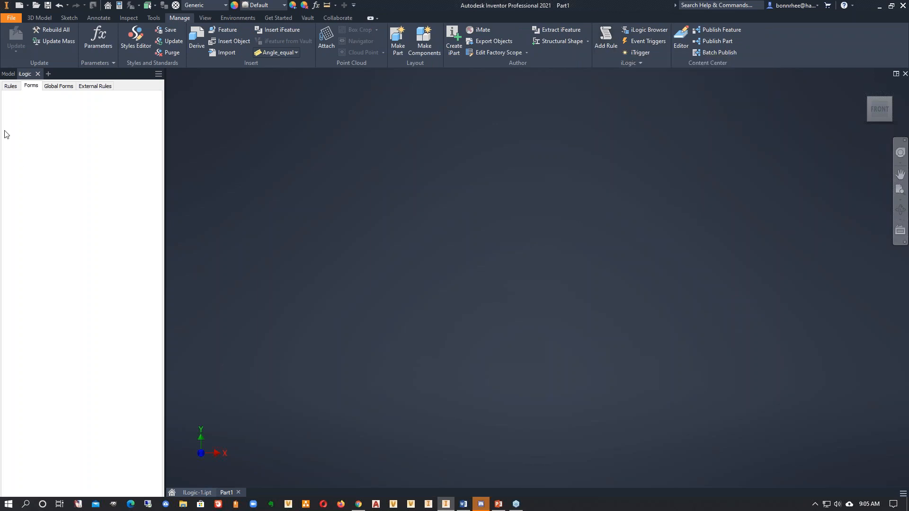
left_click(11, 86)
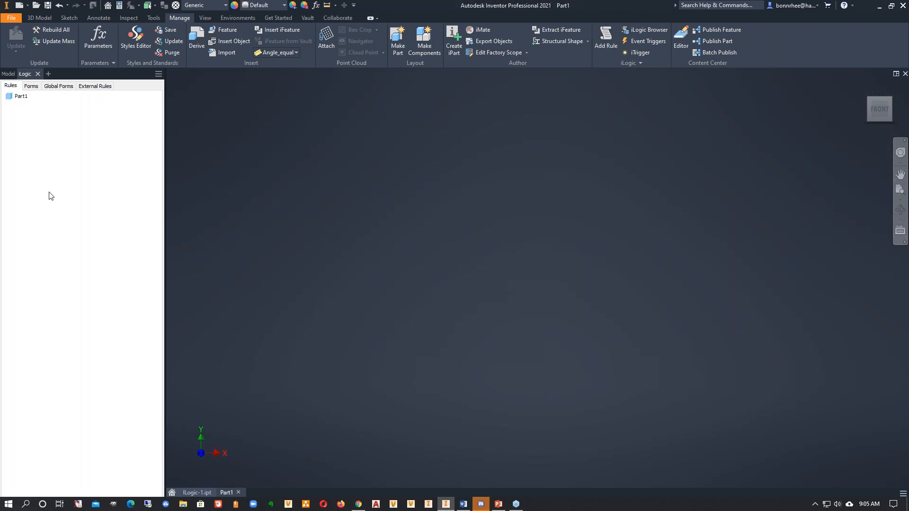
left_click(33, 88)
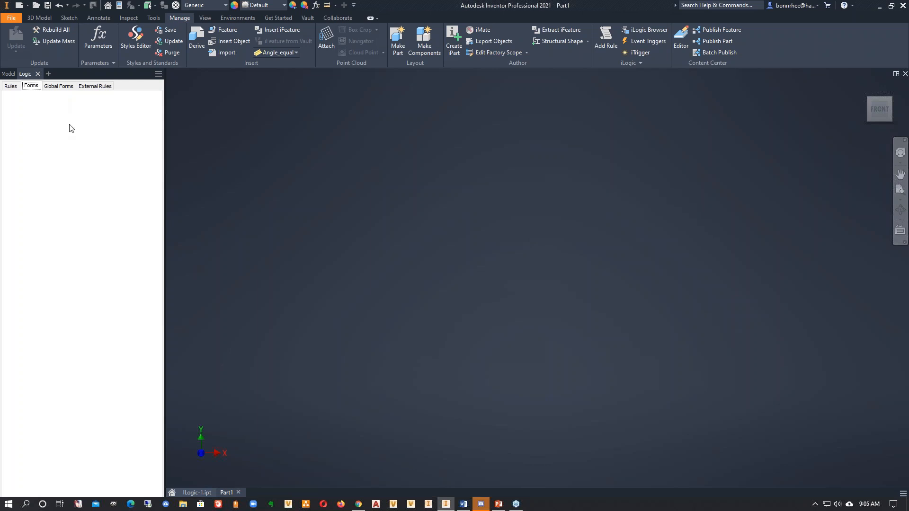
left_click(56, 90)
left_click(29, 87)
left_click(58, 89)
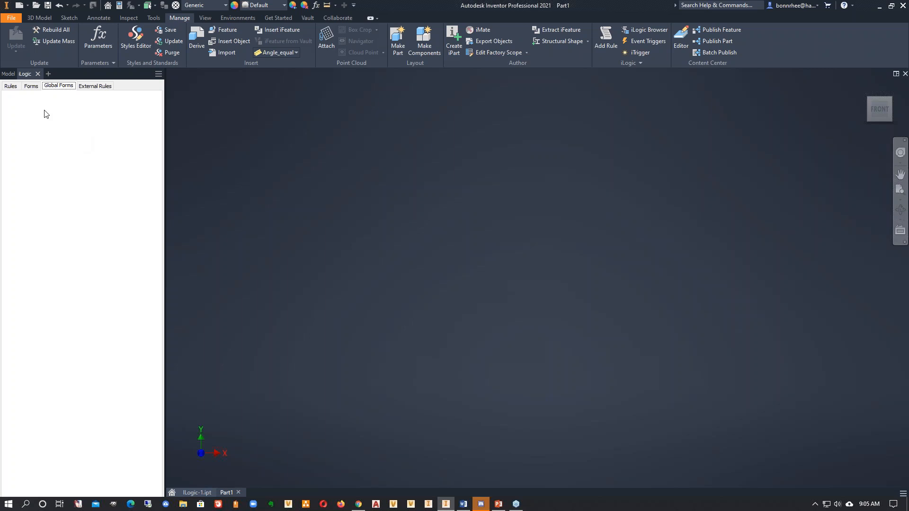
left_click(95, 87)
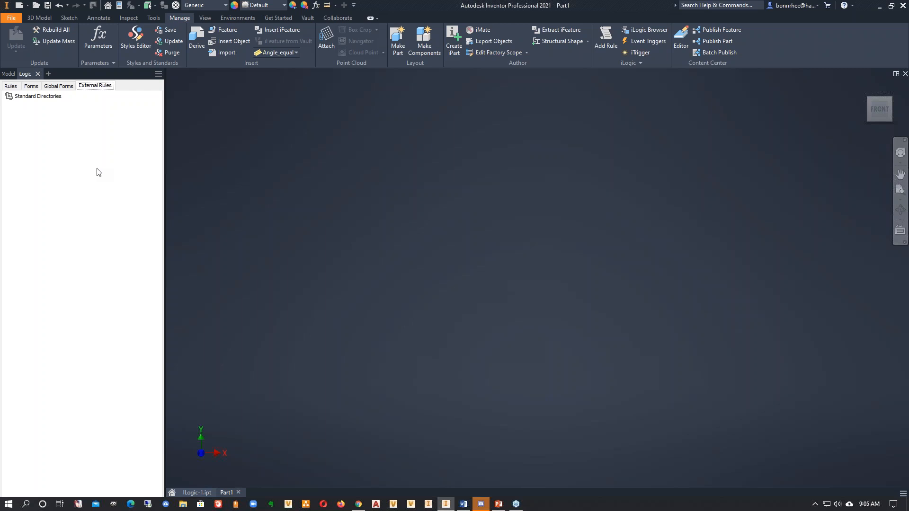
- Add a new iLogic rule named Description to the part
left_click(10, 86)
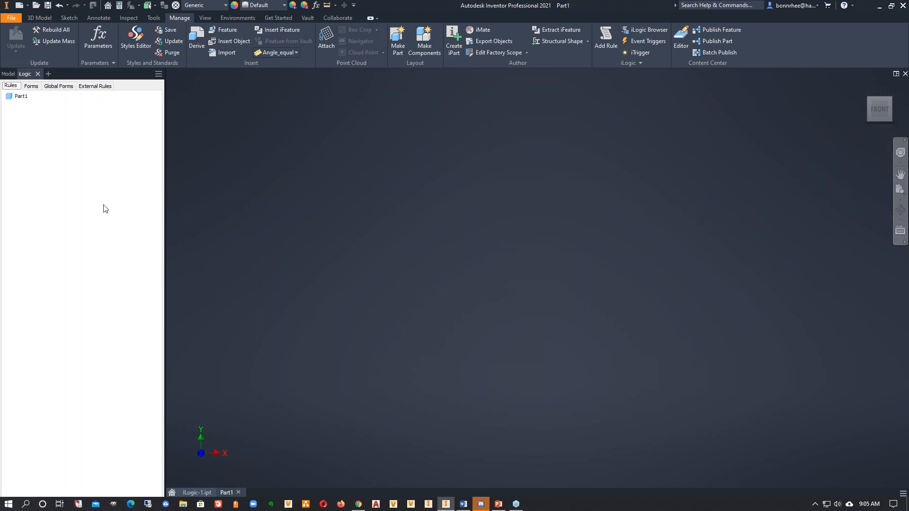
right_click(26, 127)
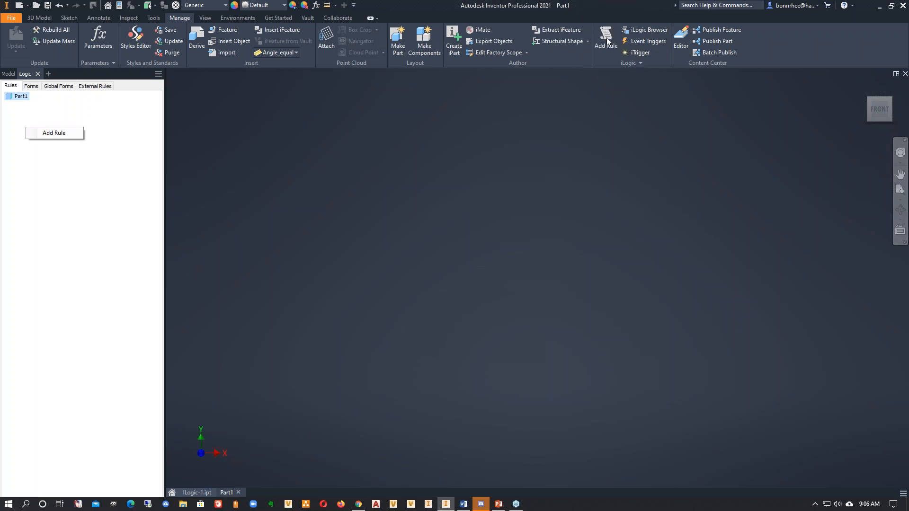
left_click(54, 133)
type("Description")
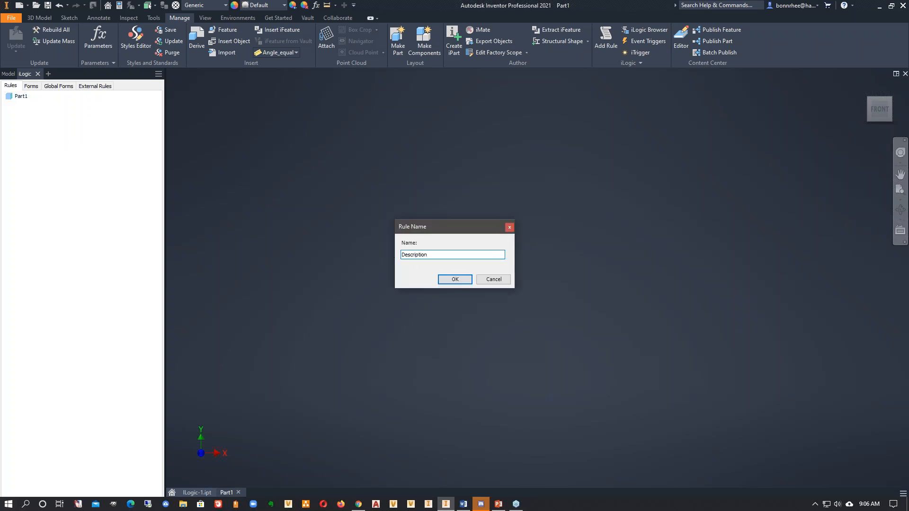
left_click(454, 280)
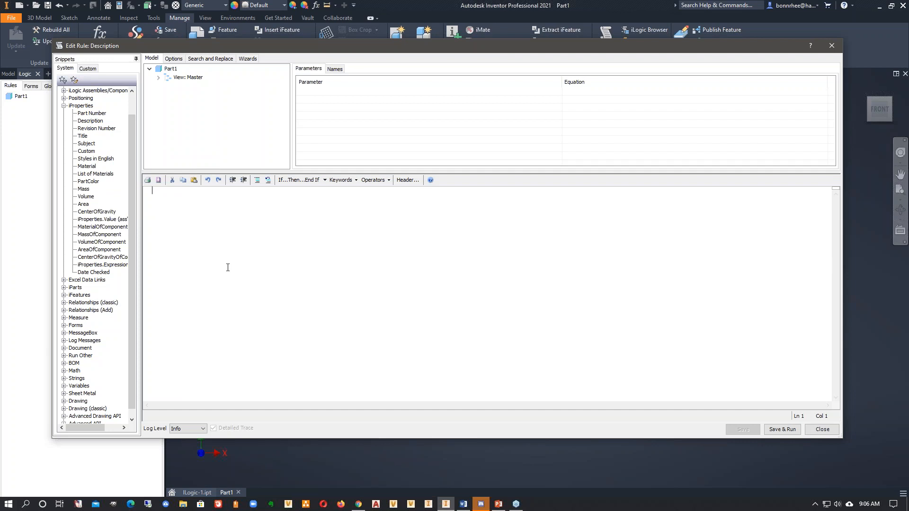
- Examine the rule editor's system and custom snippets, including the Parameters category
left_click(64, 106)
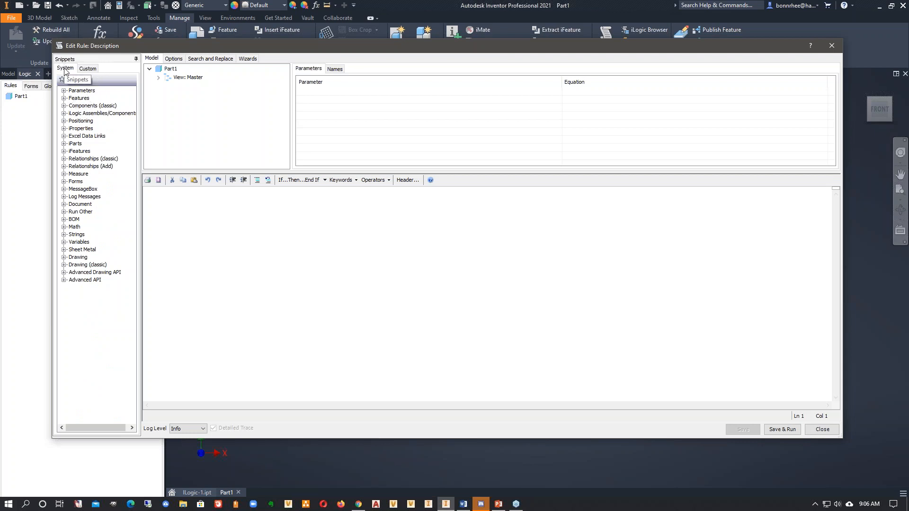
left_click(87, 69)
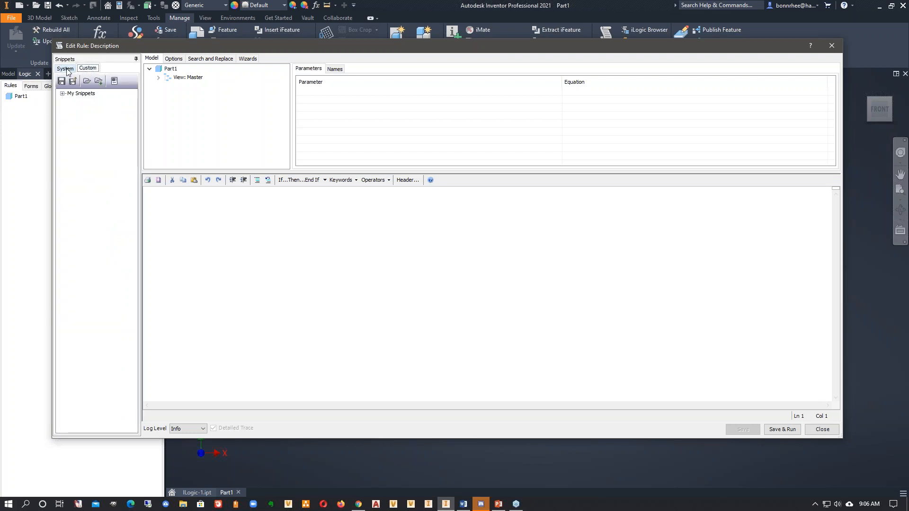
left_click(66, 68)
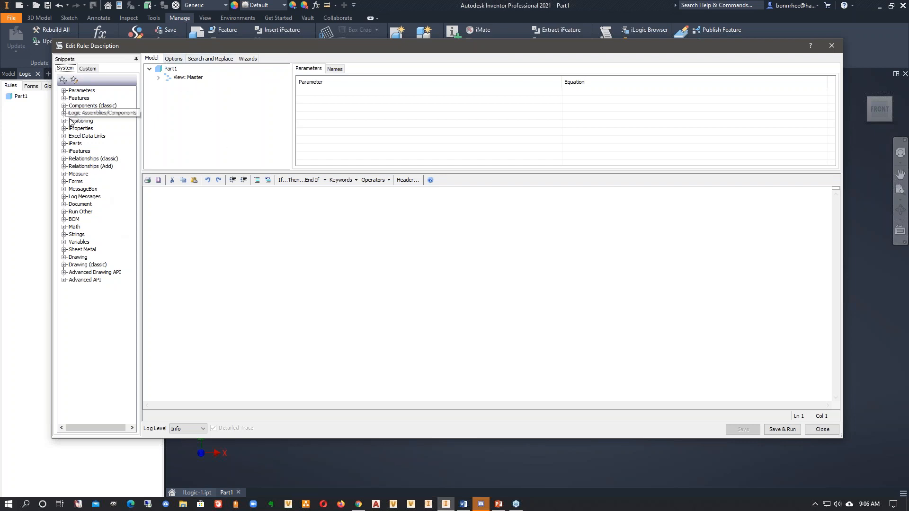
left_click(64, 91)
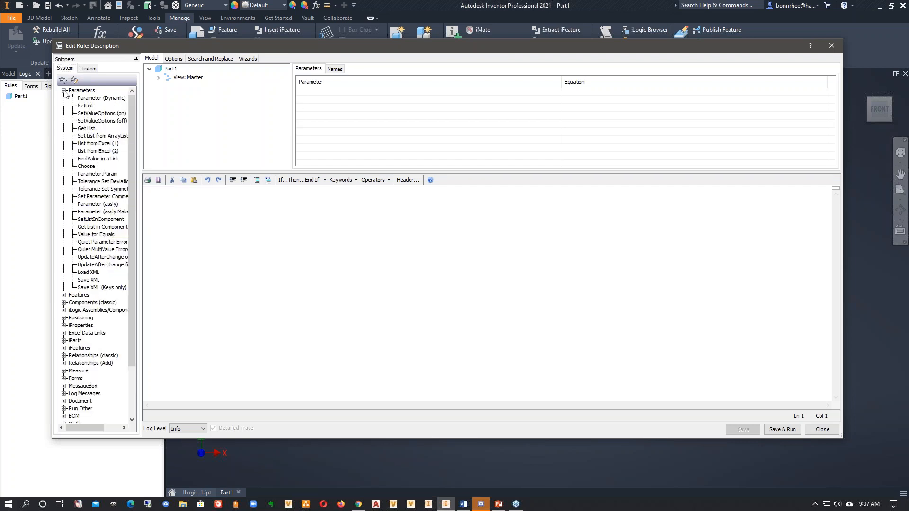
left_click(64, 90)
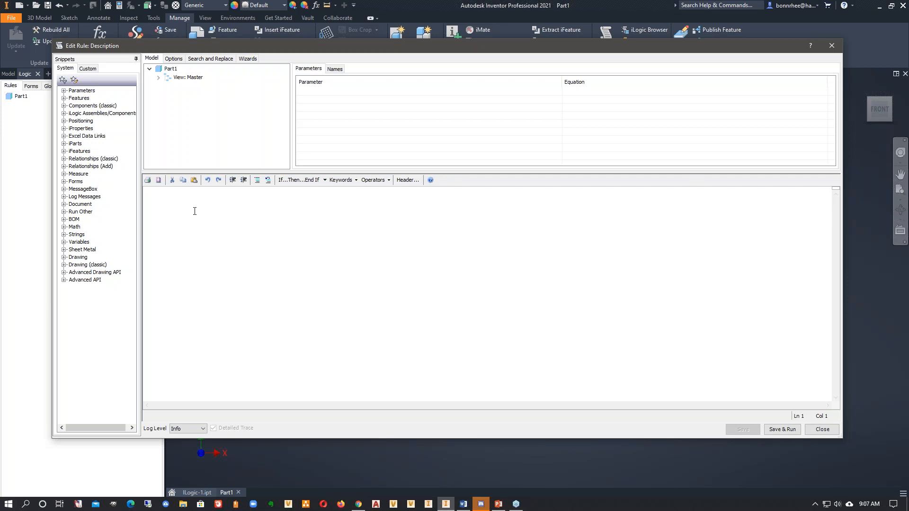
- Insert an If...Then...End If block and replace its My_Expression placeholder with the Description iProperty snippet
left_click(81, 130)
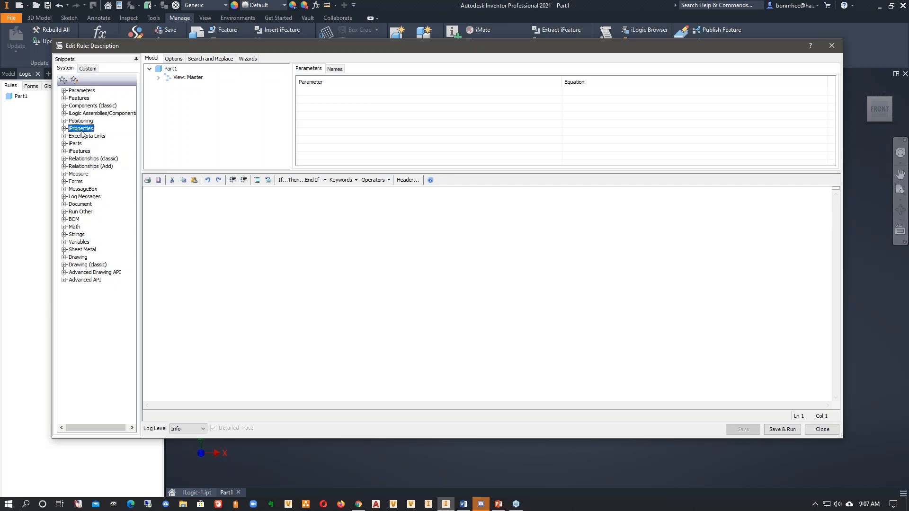
left_click(64, 128)
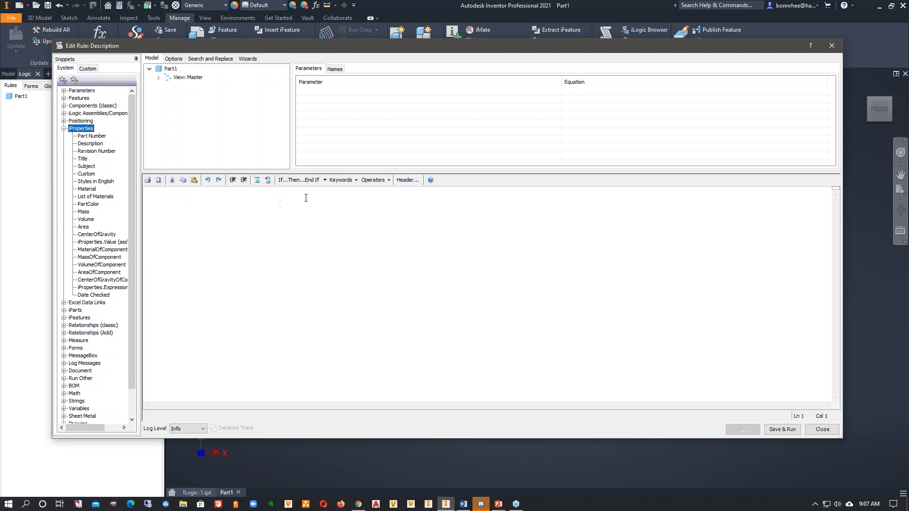
left_click(325, 180)
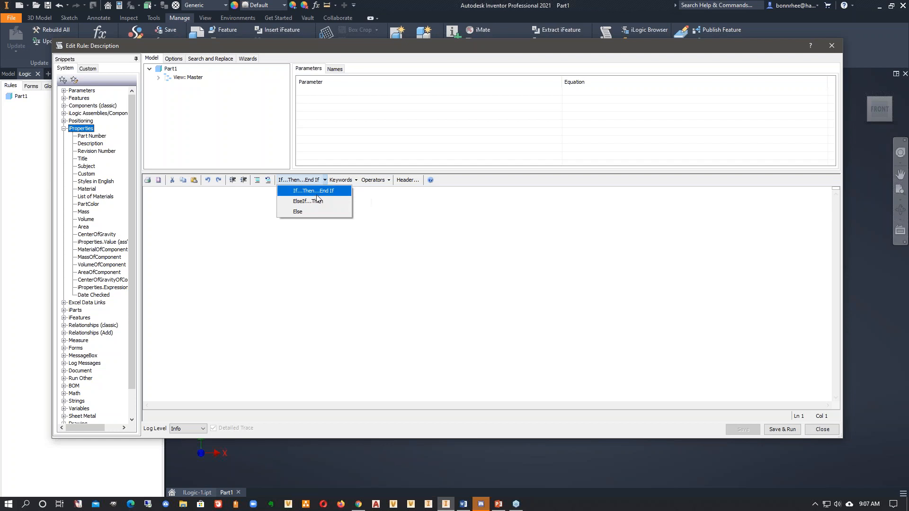
left_click(314, 190)
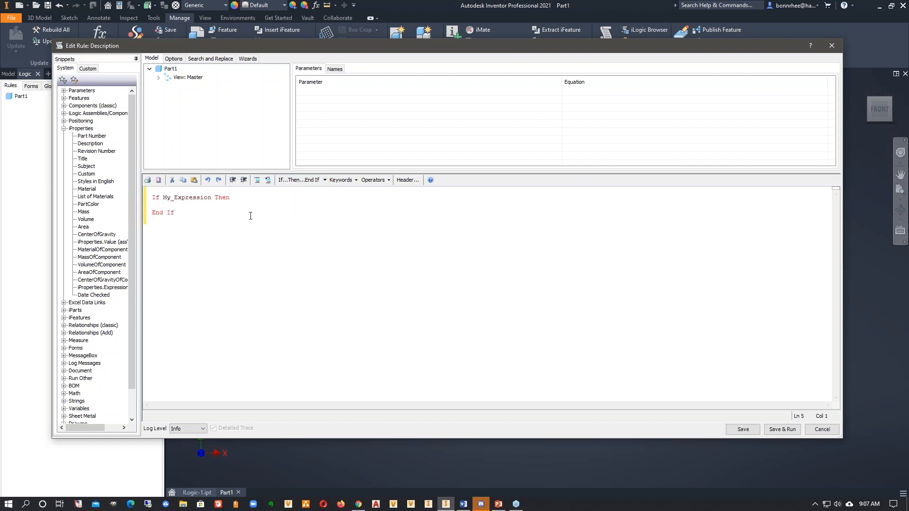
left_click_drag(211, 197, 163, 197)
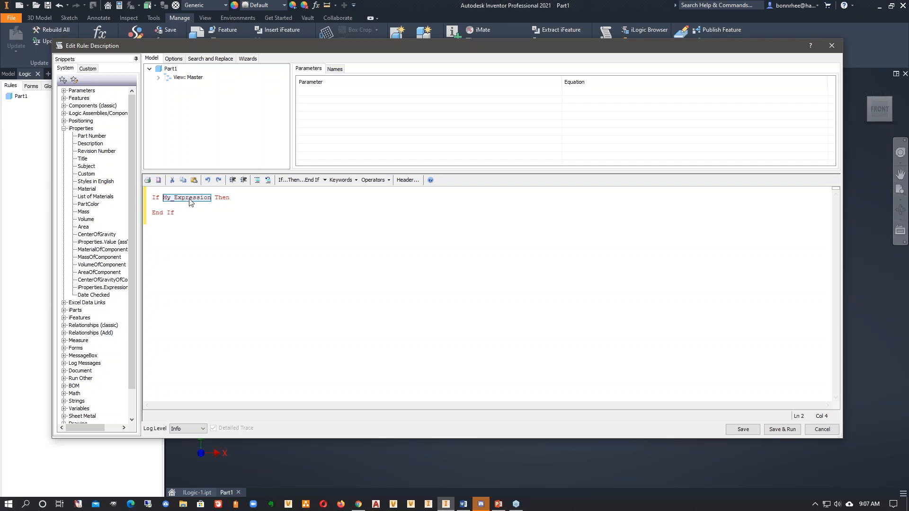
double_click(96, 143)
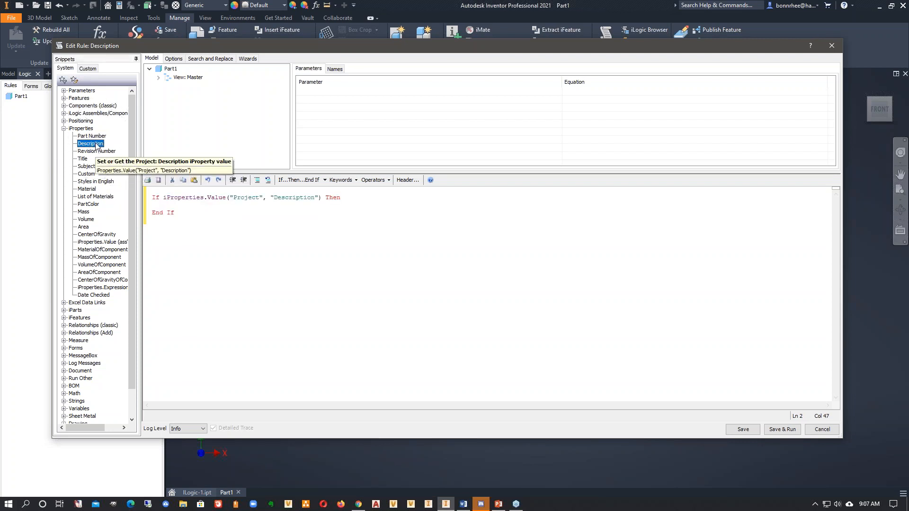
left_click_drag(198, 197, 164, 198)
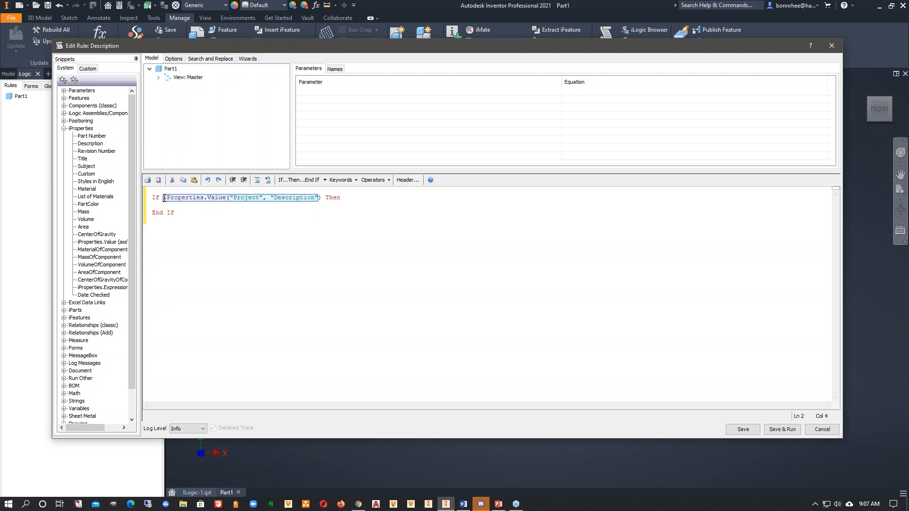
left_click(261, 202)
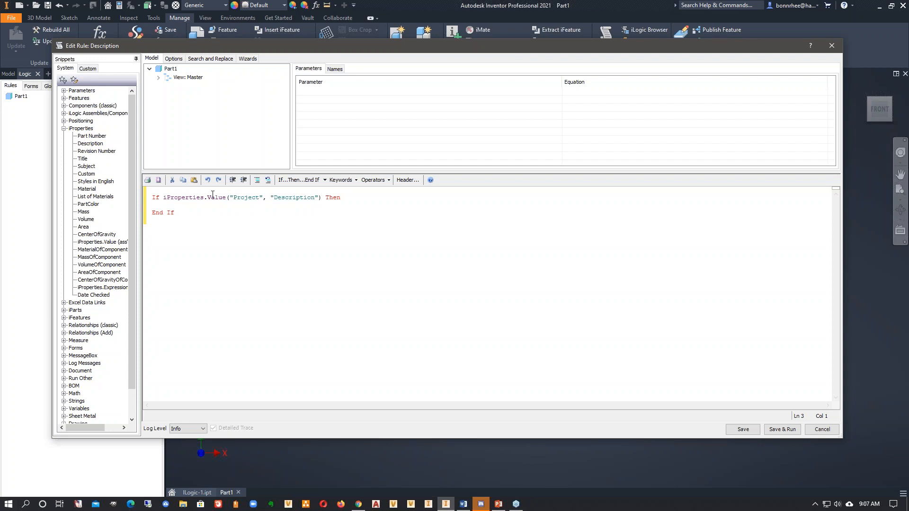
left_click_drag(264, 197, 227, 199)
left_click(300, 205)
left_click_drag(318, 197, 270, 197)
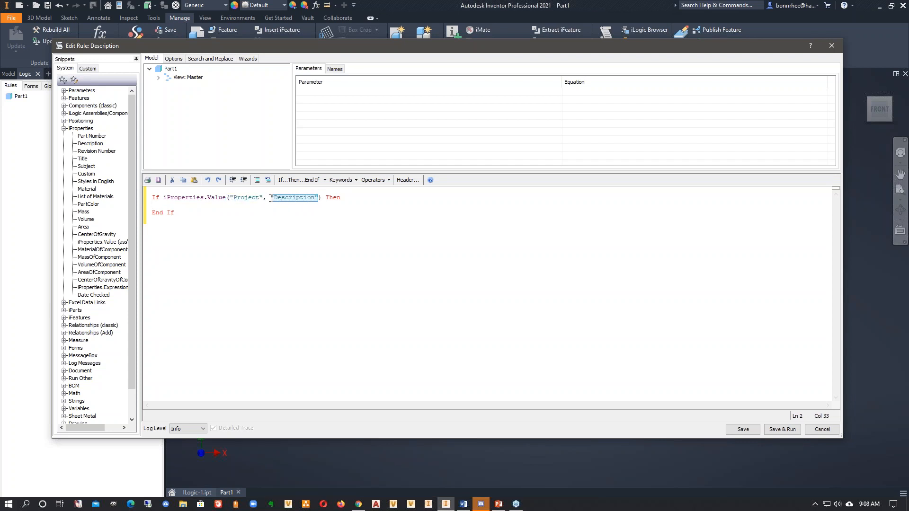
left_click(312, 226)
- Complete the If condition by comparing the Description iProperty with = Nothing, and add an empty line beneath it
left_click(324, 198)
type("=N")
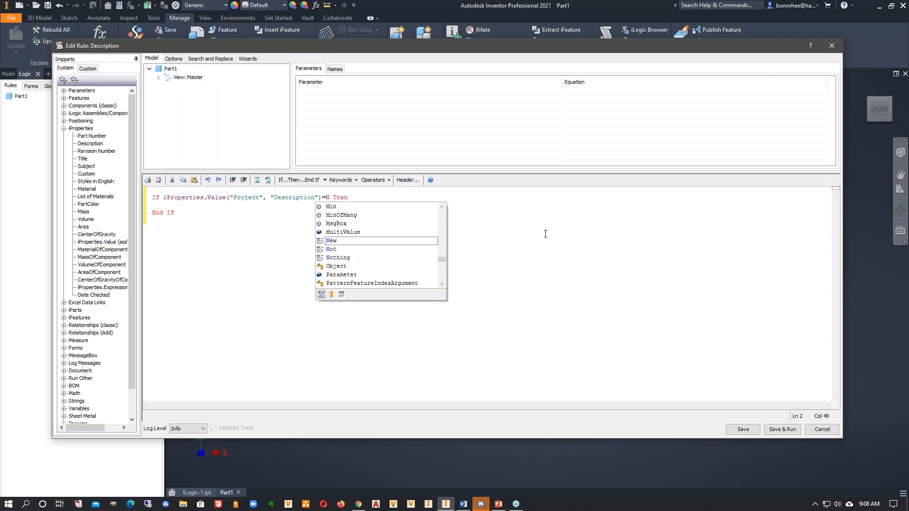
type("othing")
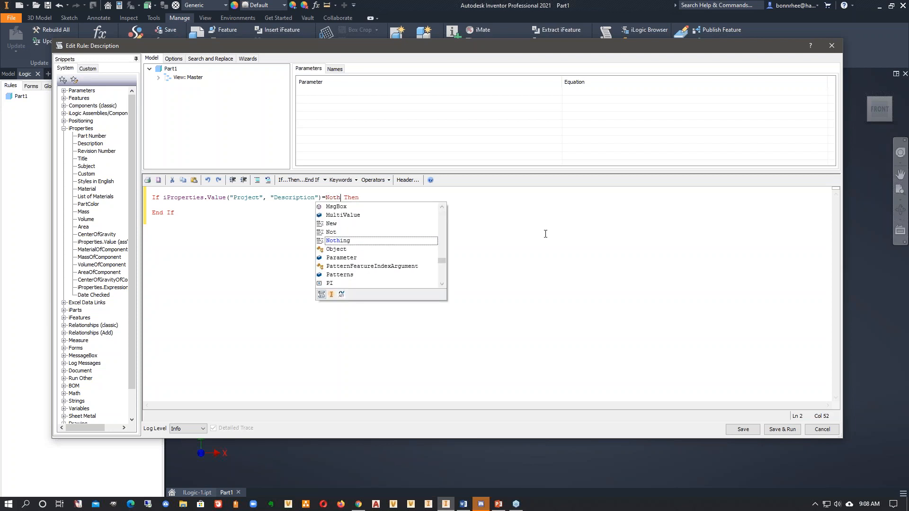
left_click(631, 219)
left_click(393, 198)
key("Return")
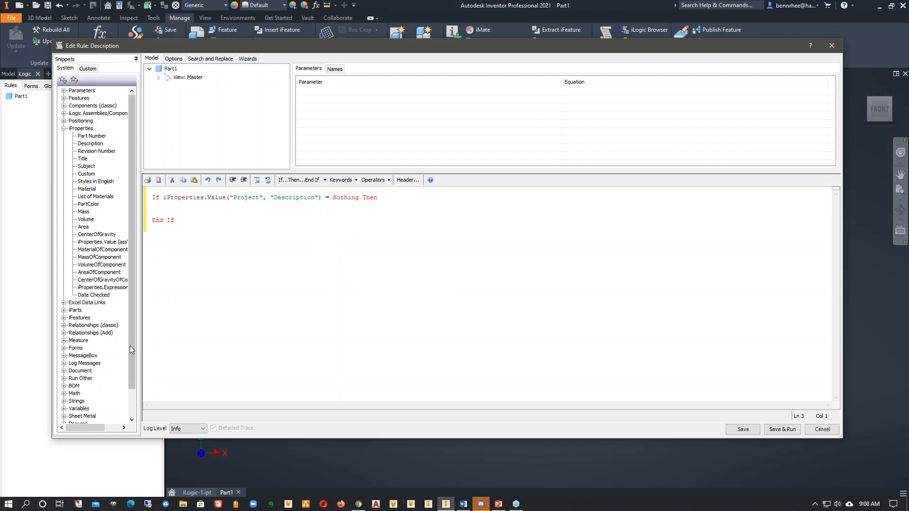
- Insert the MessageBox Show snippet inside the If block
left_click(71, 355)
left_click(63, 356)
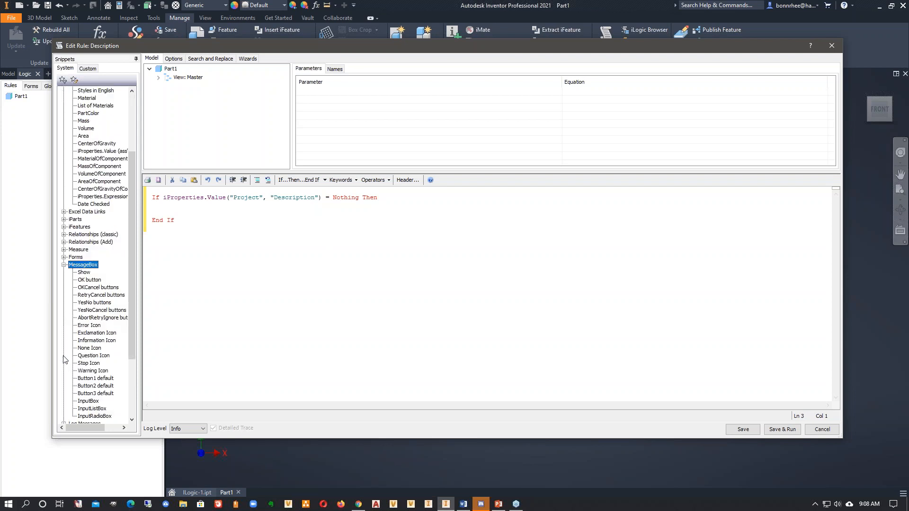
left_click_drag(131, 334, 131, 373)
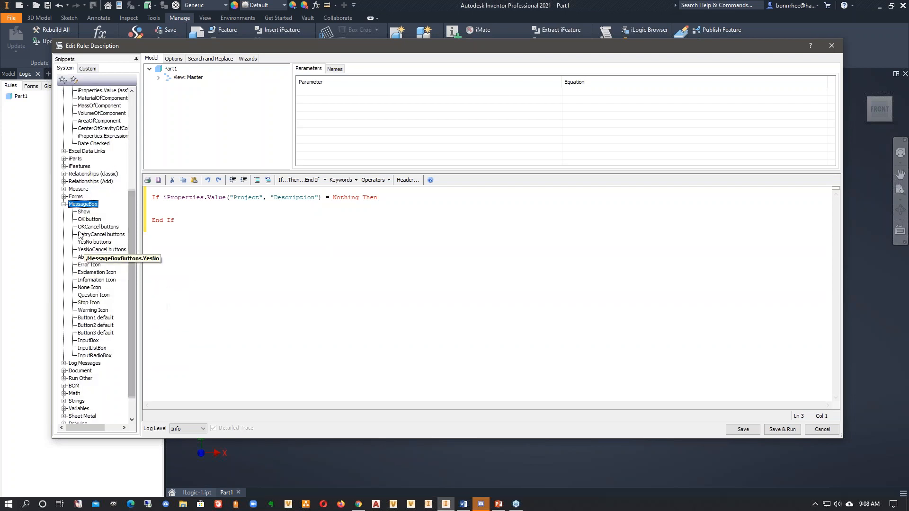
double_click(84, 212)
- Save and run the Description rule with the message box's default message and title text
left_click(248, 218)
left_click_drag(242, 206, 219, 206)
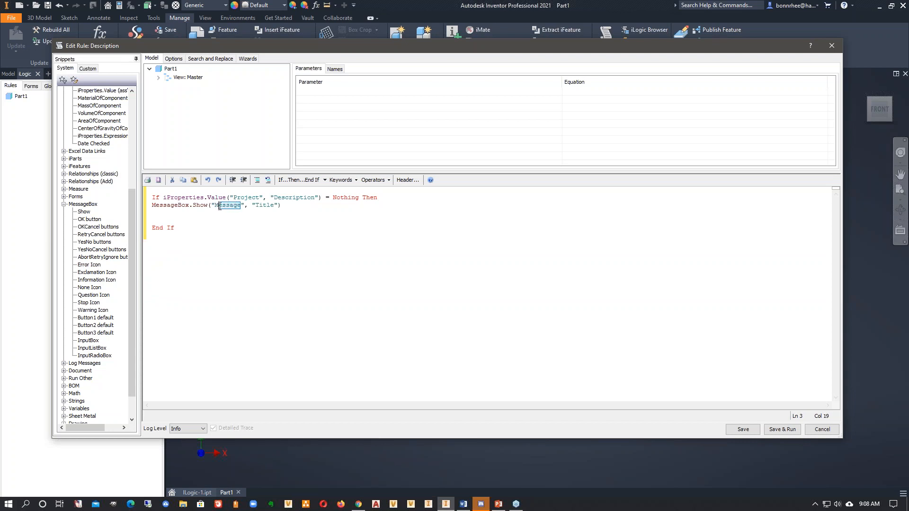
left_click(242, 216)
left_click_drag(275, 207, 257, 207)
left_click(237, 216)
left_click(788, 431)
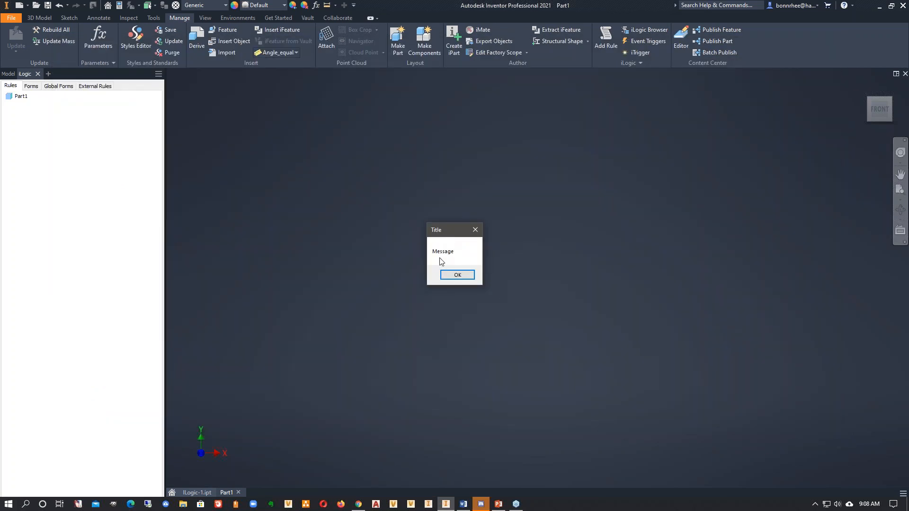
- Dismiss the message box and check the Description field in the part's Project iProperties
left_click(456, 275)
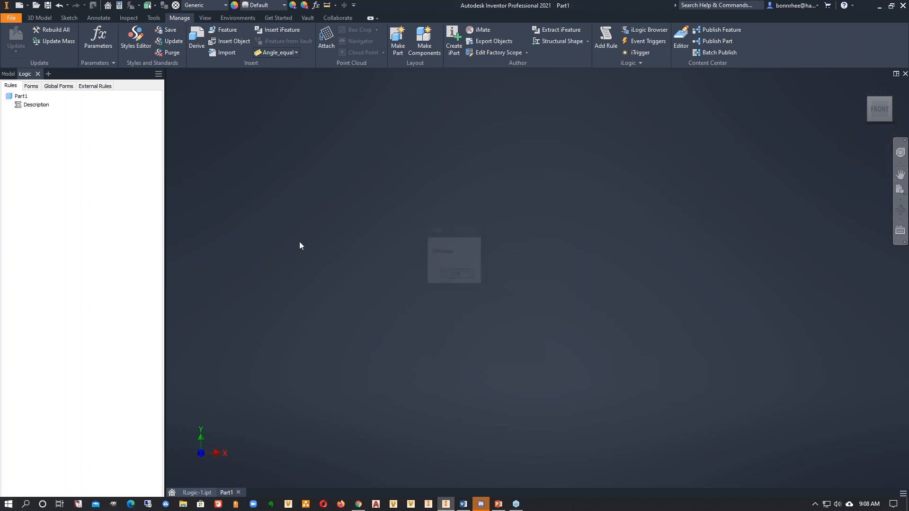
left_click(120, 6)
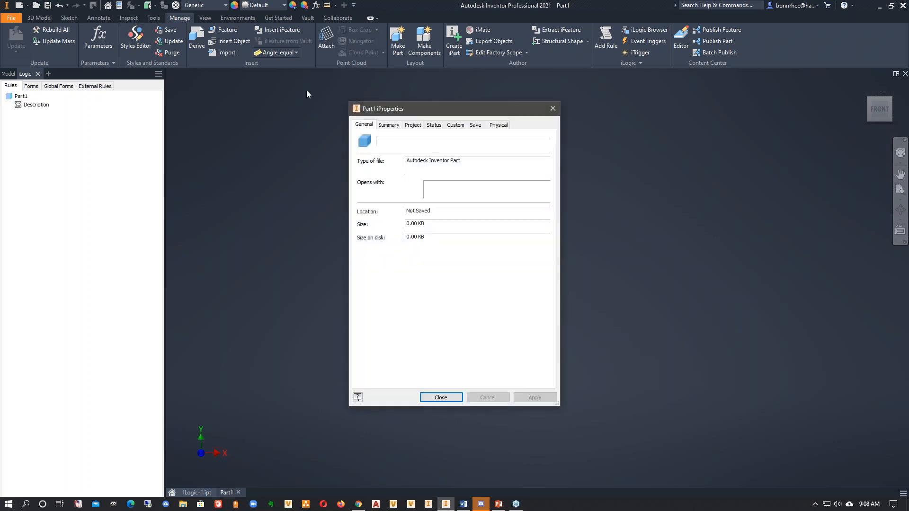
left_click(410, 126)
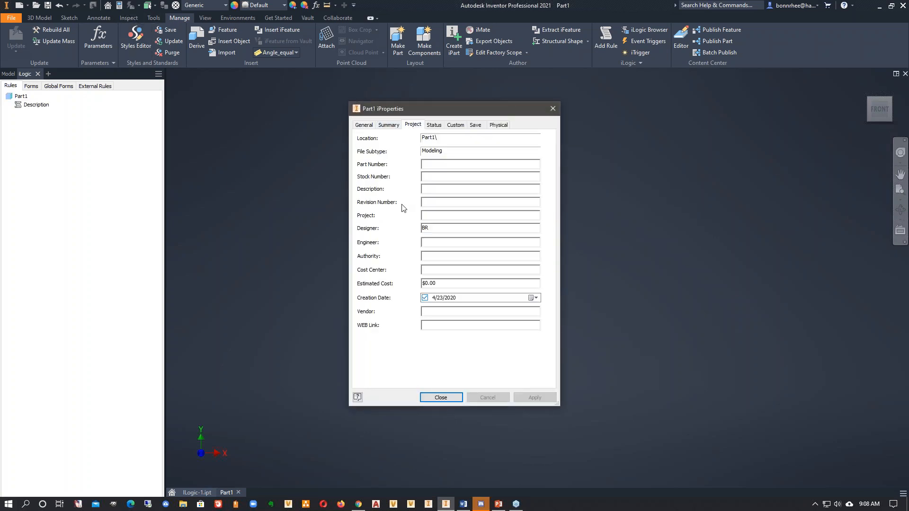
left_click(440, 398)
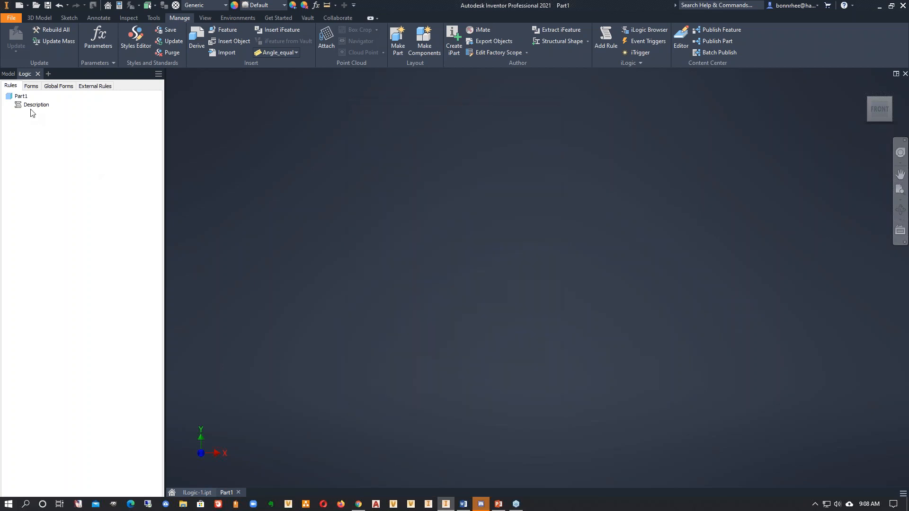
- Edit the Description rule to comment out the MessageBox line and insert the InputBox snippet on a new line beneath it
right_click(34, 106)
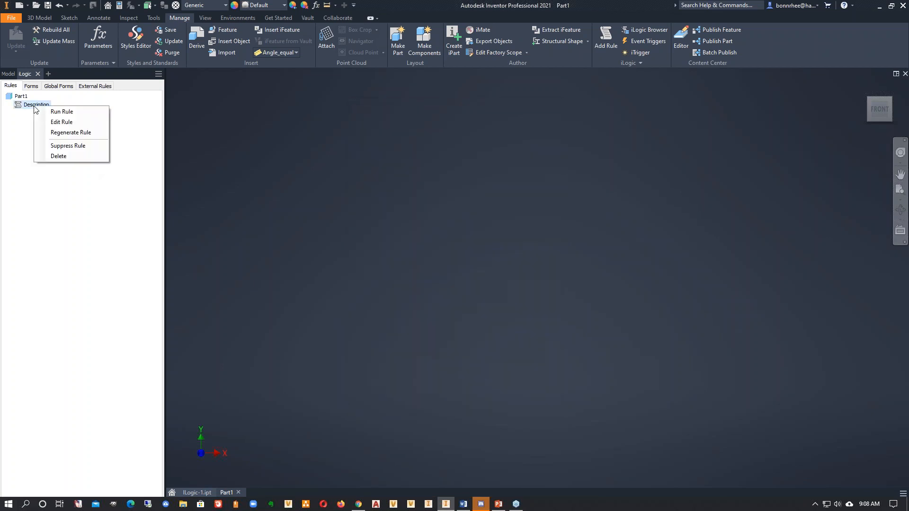
left_click(54, 124)
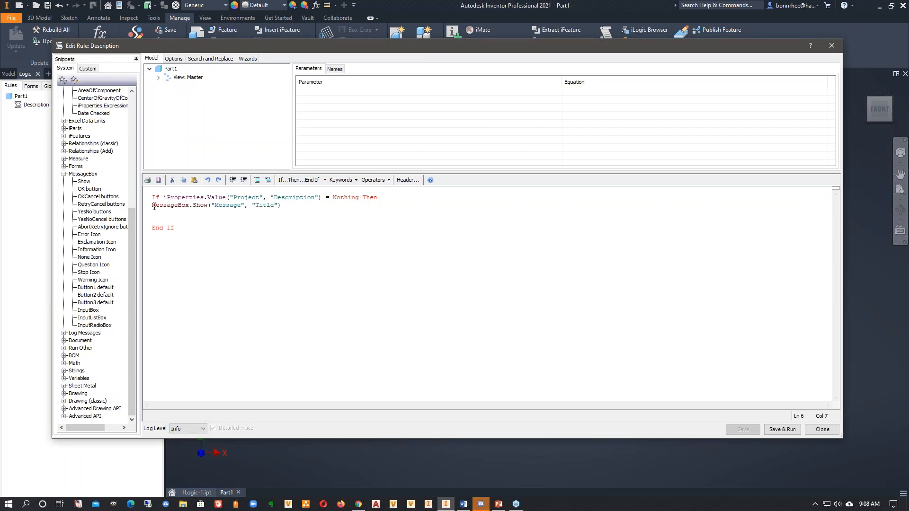
type("'")
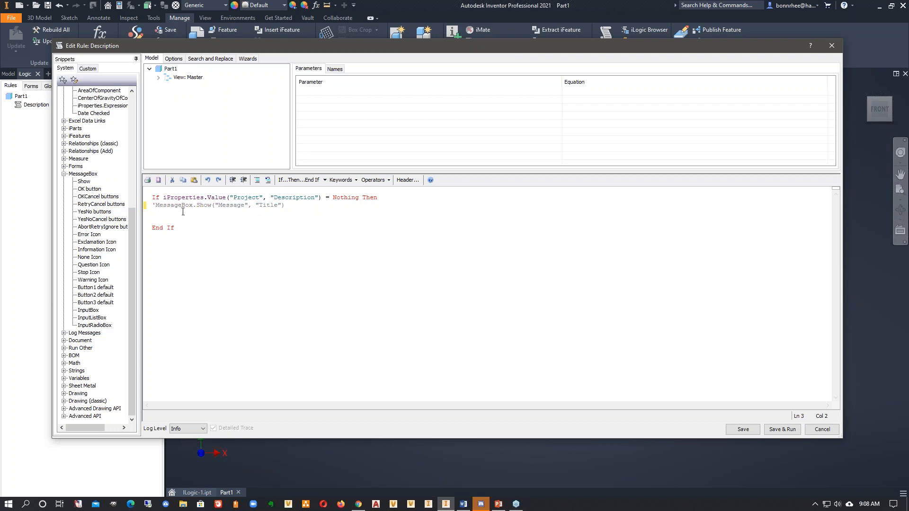
left_click(295, 205)
key("Return")
double_click(89, 310)
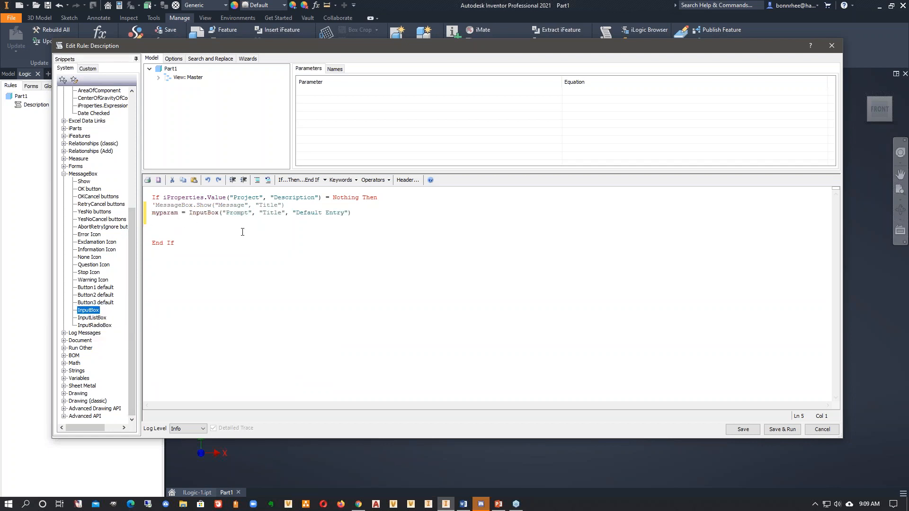
- Replace myparam in the InputBox line with the text If iProperties.Value("Project", "Description") copied from the condition line
left_click_drag(362, 215, 151, 215)
left_click(151, 217)
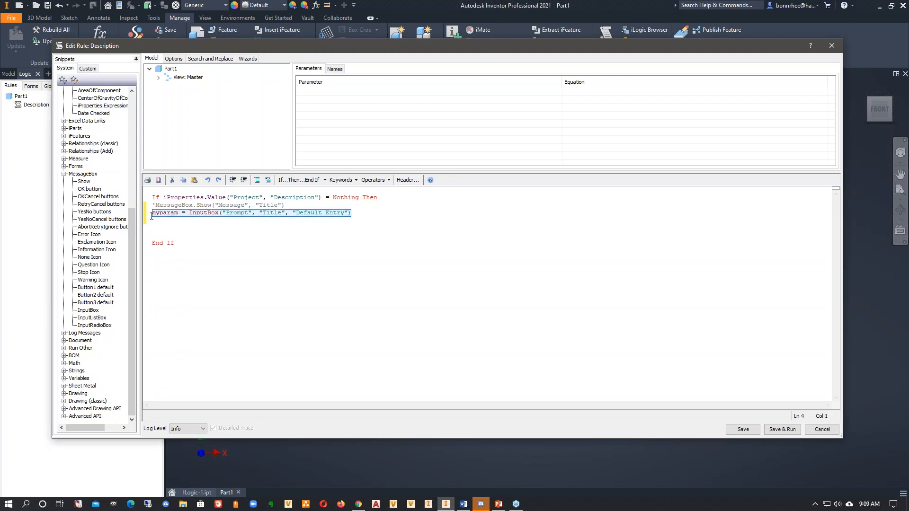
left_click(197, 237)
double_click(178, 214)
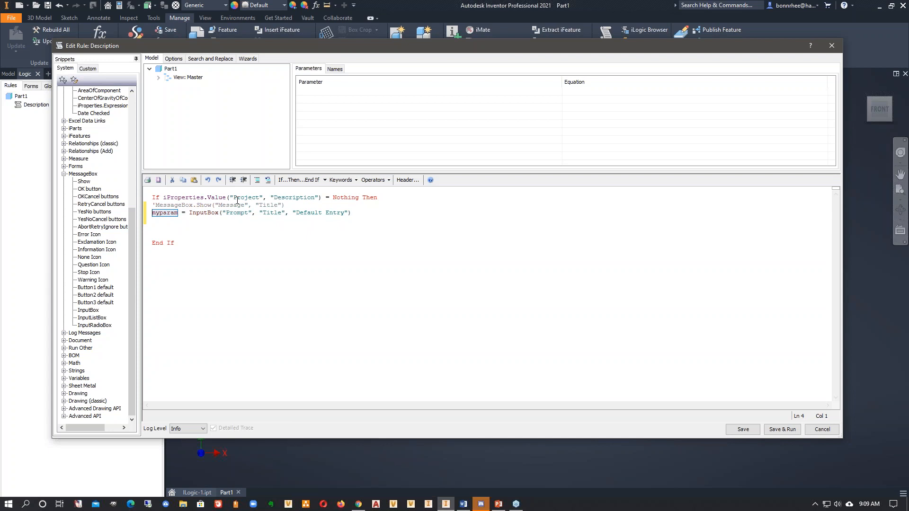
left_click(166, 221)
left_click_drag(180, 213, 152, 218)
left_click(253, 247)
left_click_drag(322, 197, 152, 213)
left_click(189, 238)
type("If iProperties.Value(\"Project\", \"Description\")")
left_click(284, 250)
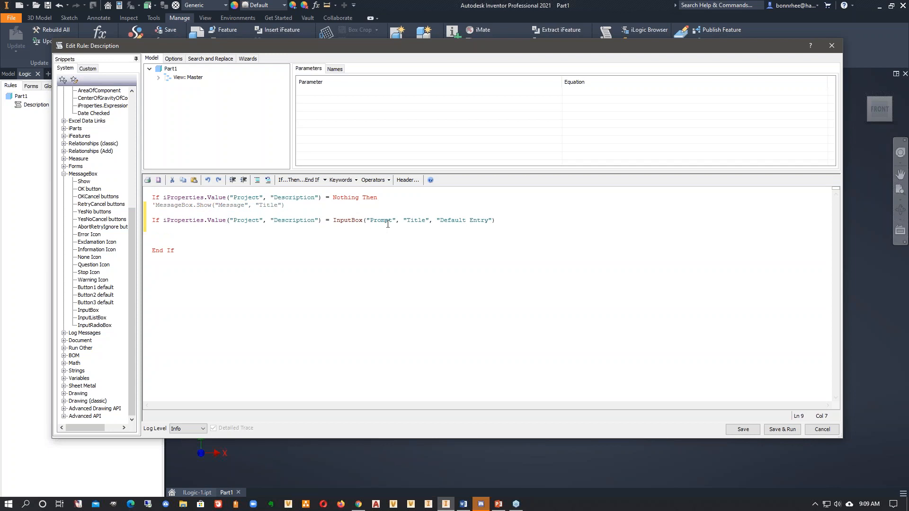
- Set the InputBox prompt to "Please enter description" and its title to "Missing iProp", and try to save and run the rule
left_click_drag(393, 221, 372, 221)
type("Please enter des")
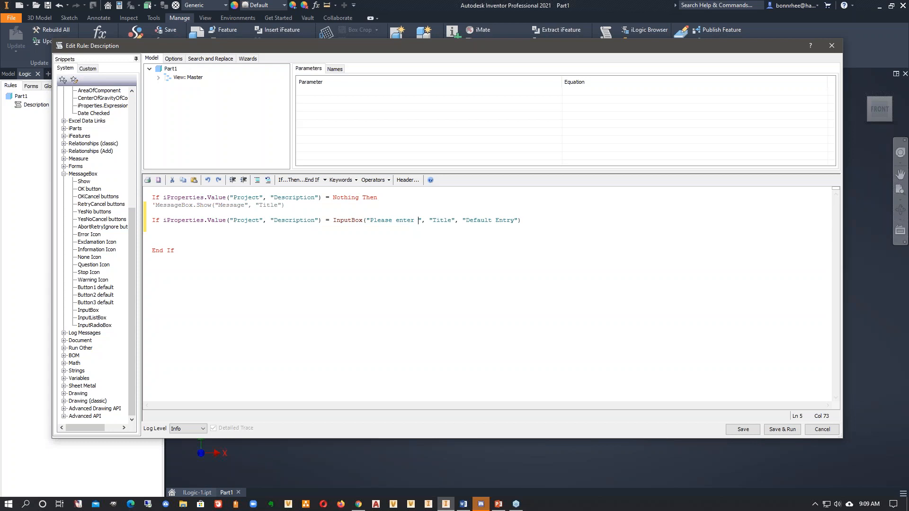
type("cription")
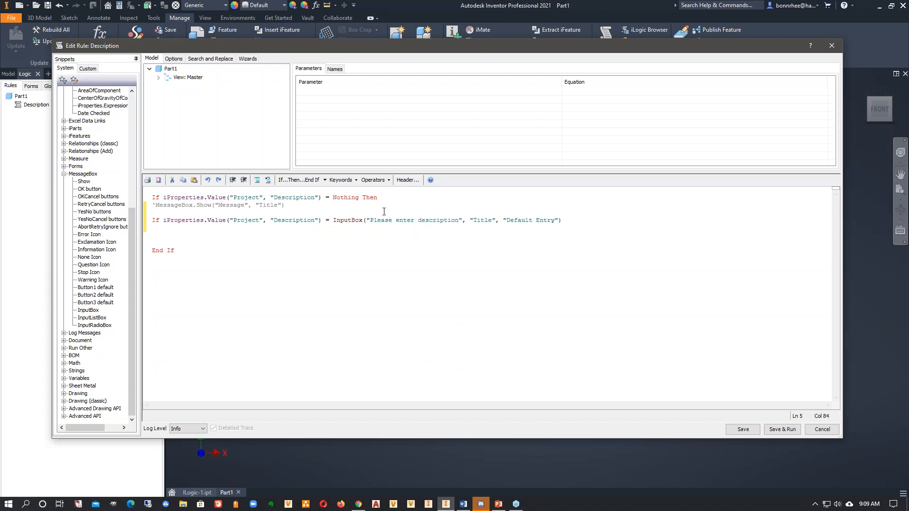
left_click_drag(493, 221, 475, 222)
type("Missing I")
key("BackSpace")
type("iProp")
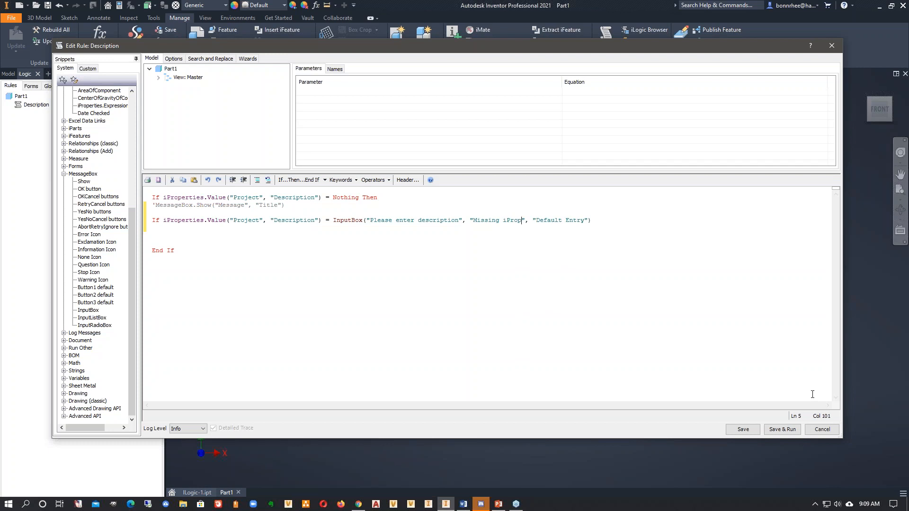
left_click(775, 431)
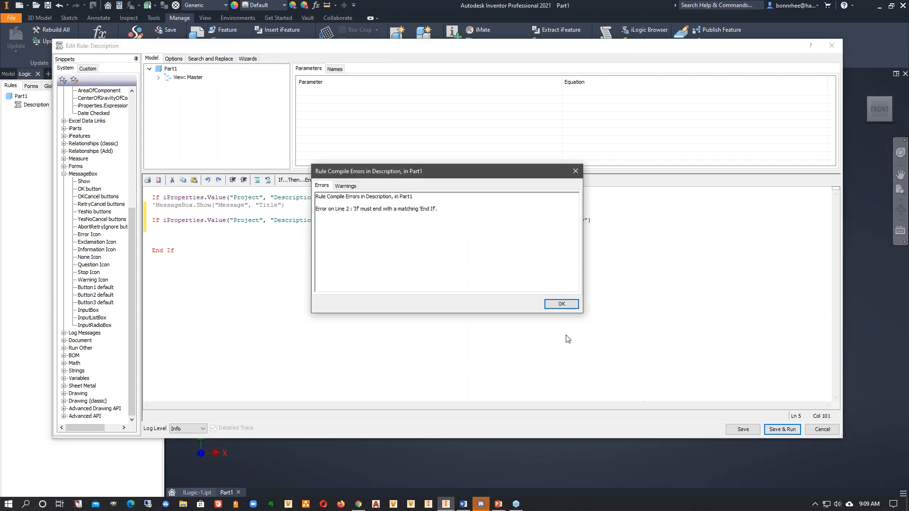
left_click(558, 304)
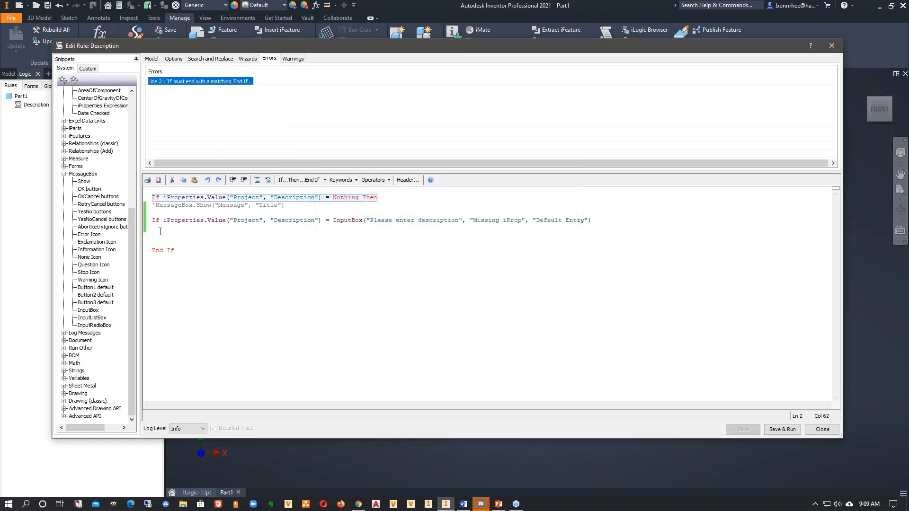
- Remove the stray If in front of the InputBox assignment, and save and run the rule
left_click(161, 232)
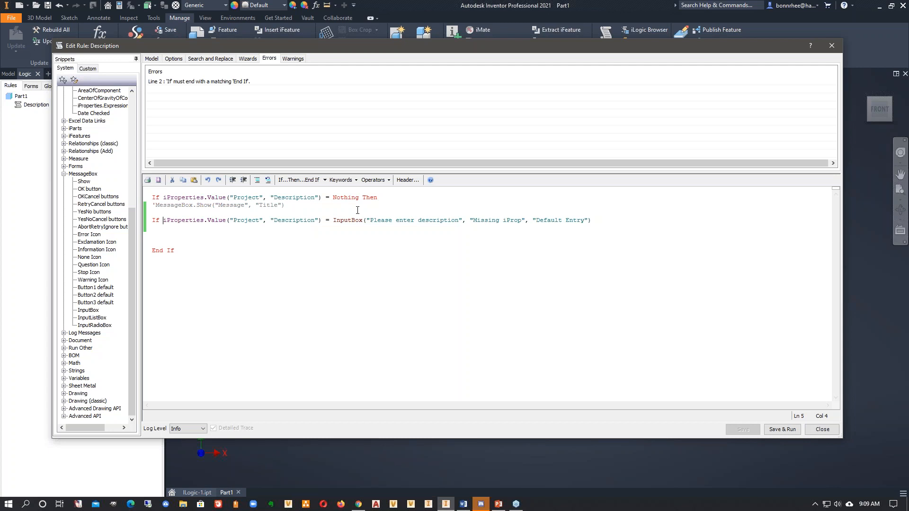
key("BackSpace")
key("BackSpace")
key("BackSpace")
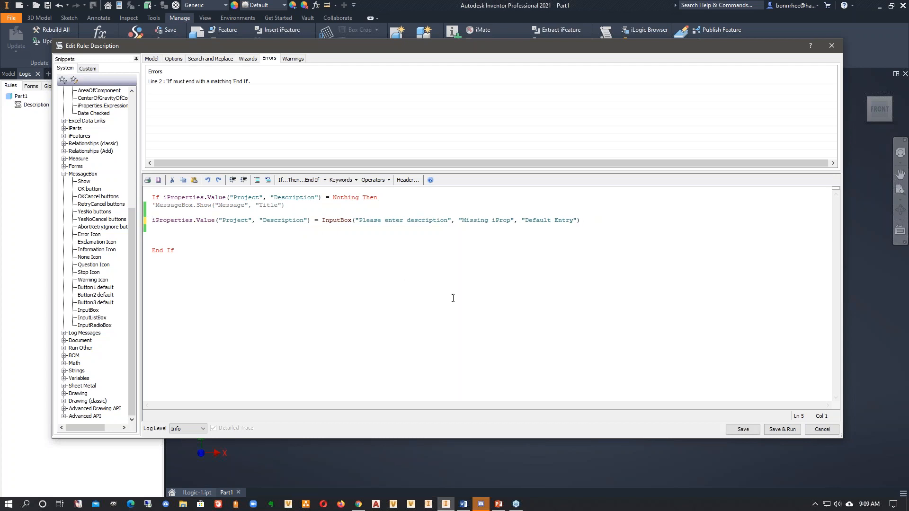
left_click(781, 429)
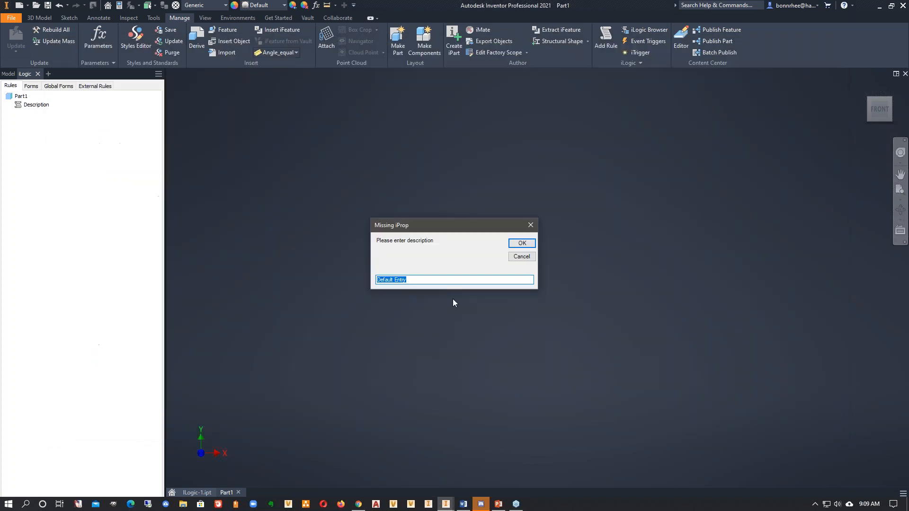
- Enter "Description here" as the description in the Missing iProp input box and accept it
left_click_drag(428, 232, 428, 187)
left_click_drag(416, 237, 348, 235)
type("D")
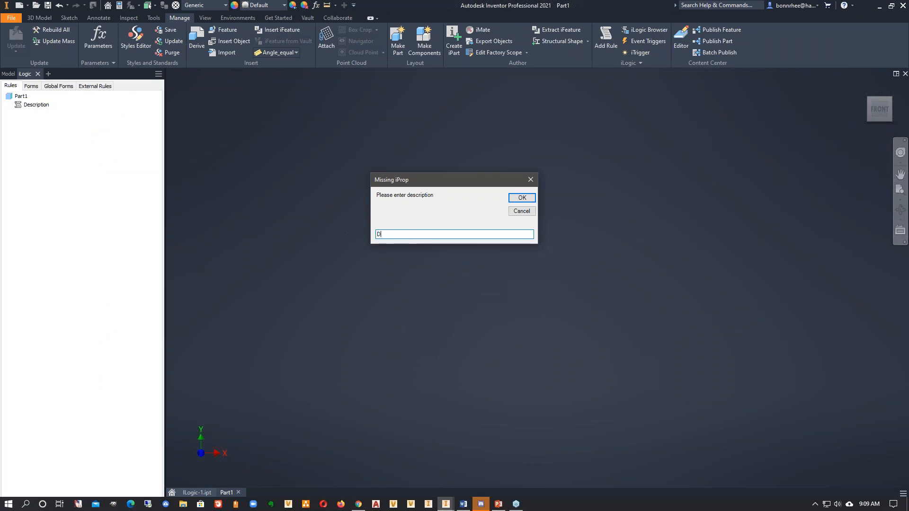
type("escription here")
left_click(520, 198)
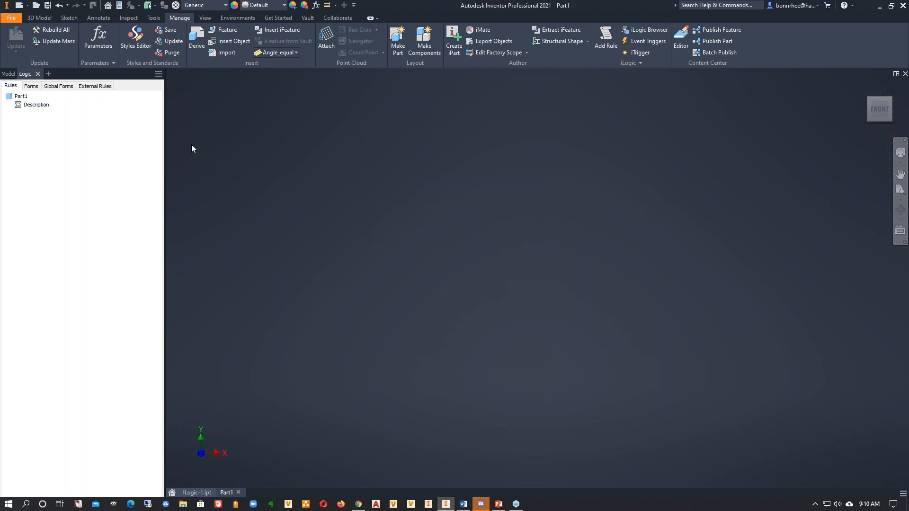
- Inspect the Description value in the part's Project iProperties and close the dialog
left_click(119, 6)
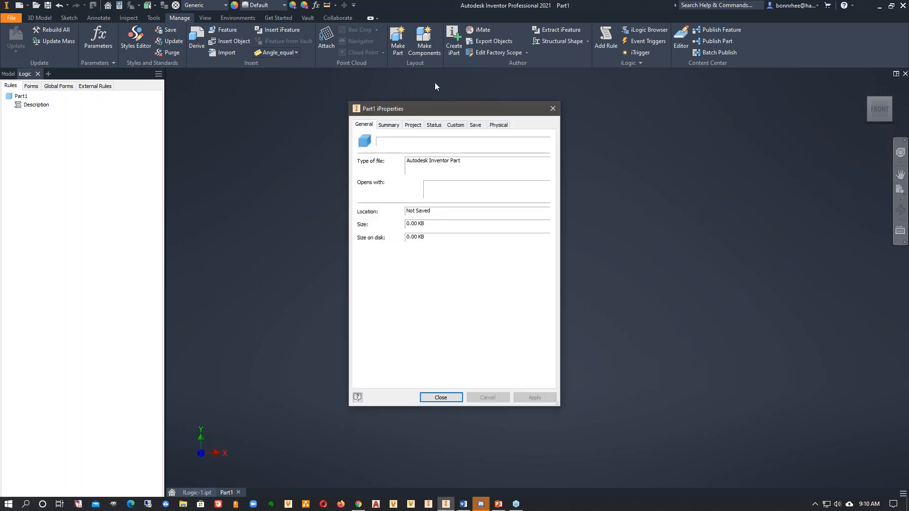
left_click(410, 124)
left_click_drag(452, 185, 374, 198)
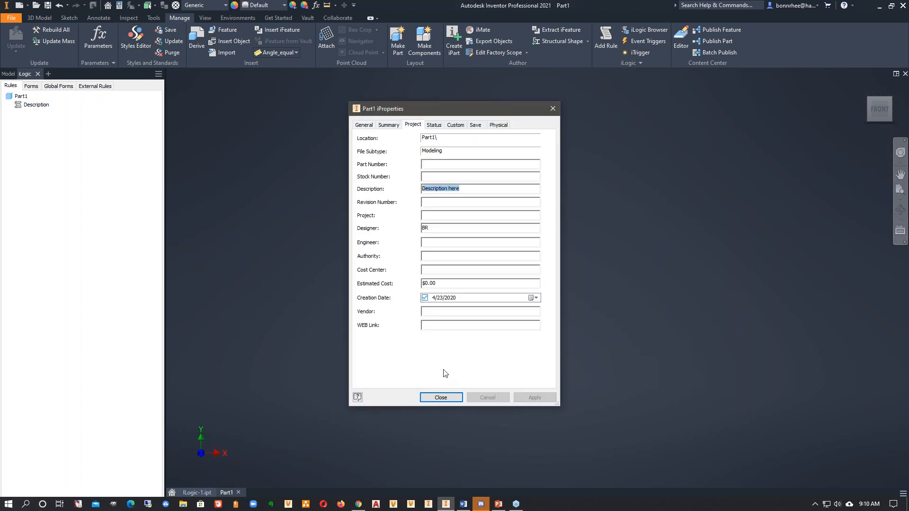
left_click(443, 401)
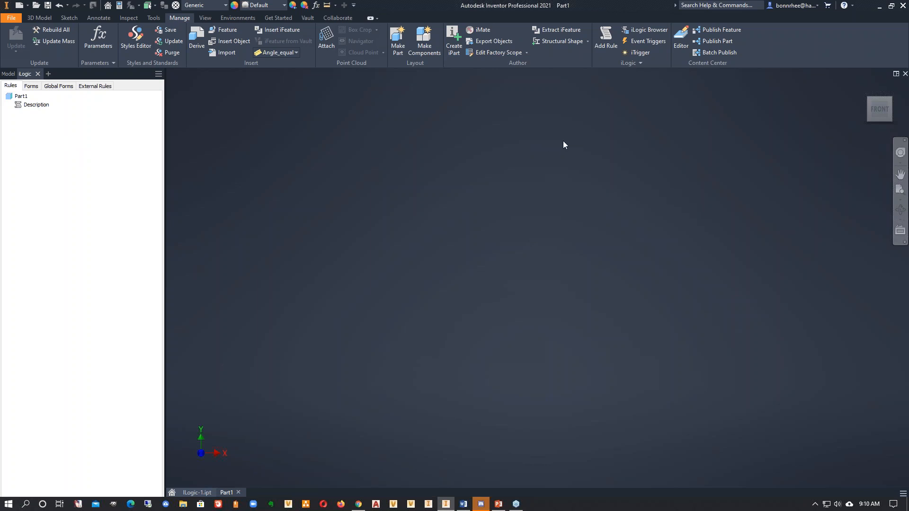
- Reopen the Description rule to review its code, and close the editor without changes
right_click(43, 106)
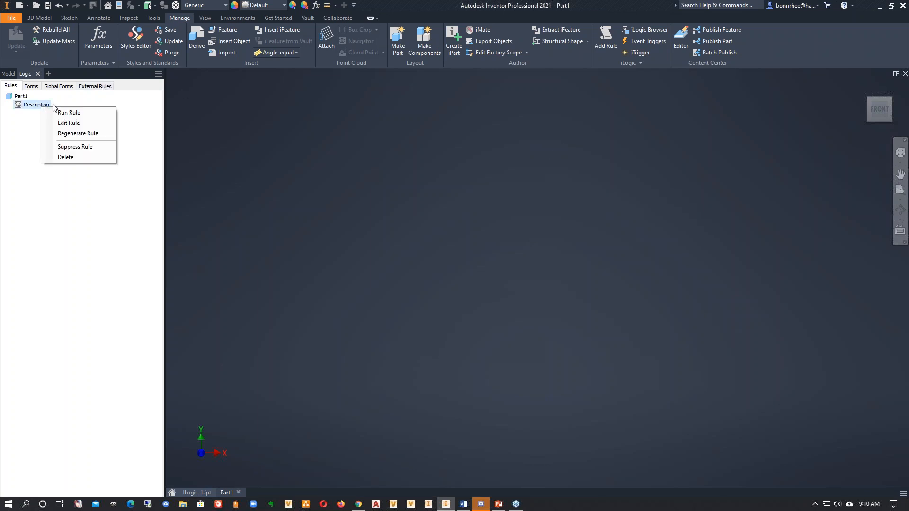
left_click(66, 124)
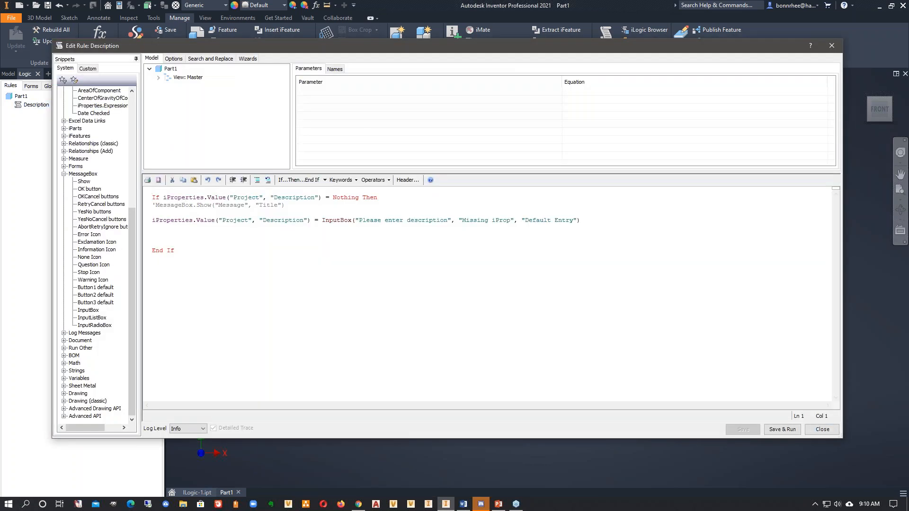
key("ctrl")
left_click(826, 434)
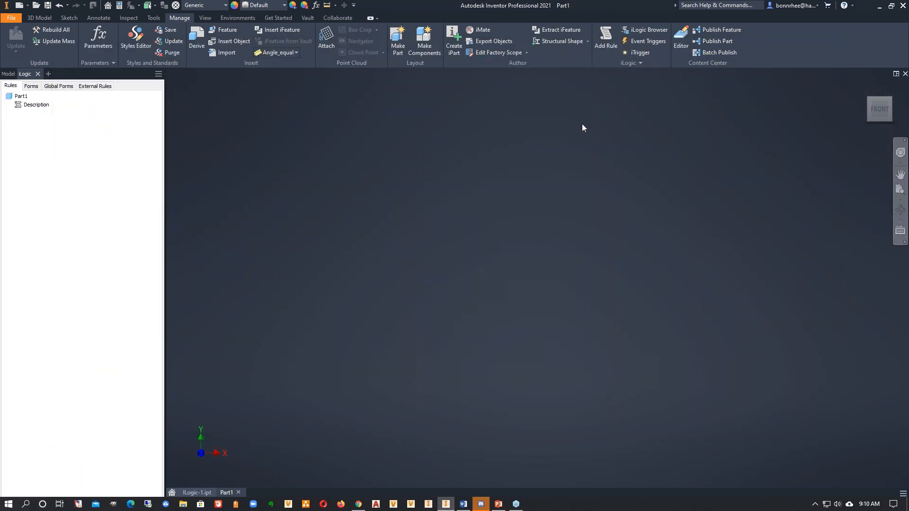
- Assign the Description rule to the Before Save Document event in this document's event triggers
key("ctrl")
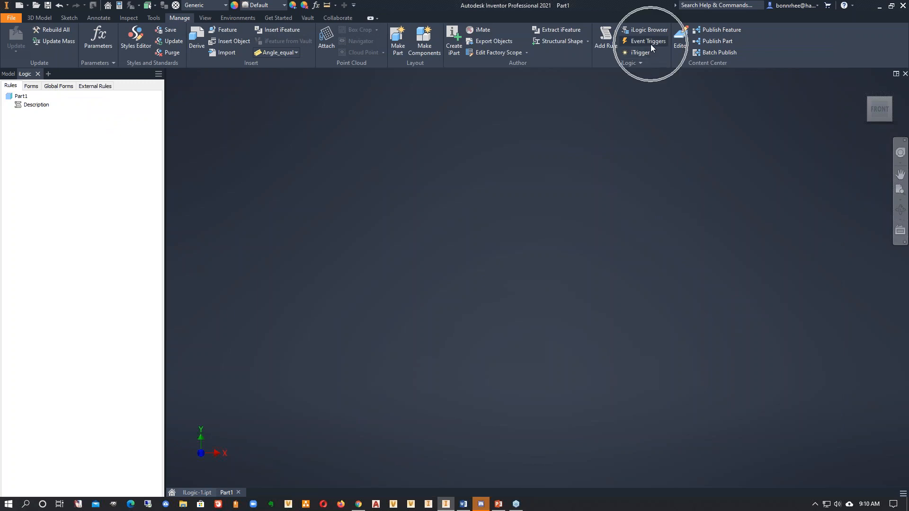
left_click(651, 46)
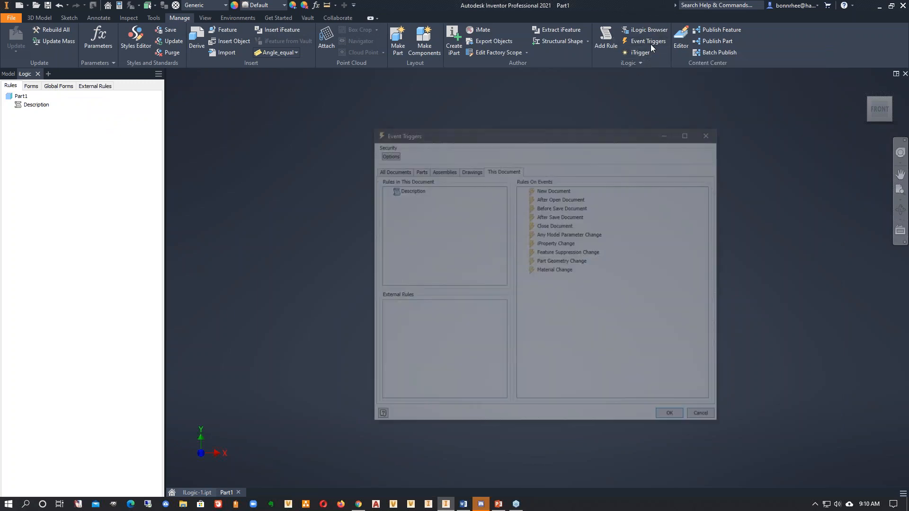
left_click(392, 178)
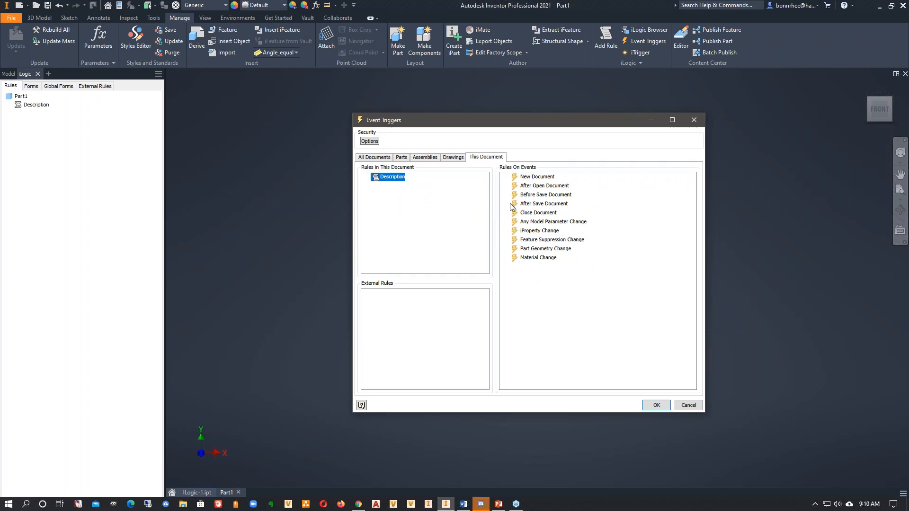
left_click(528, 178)
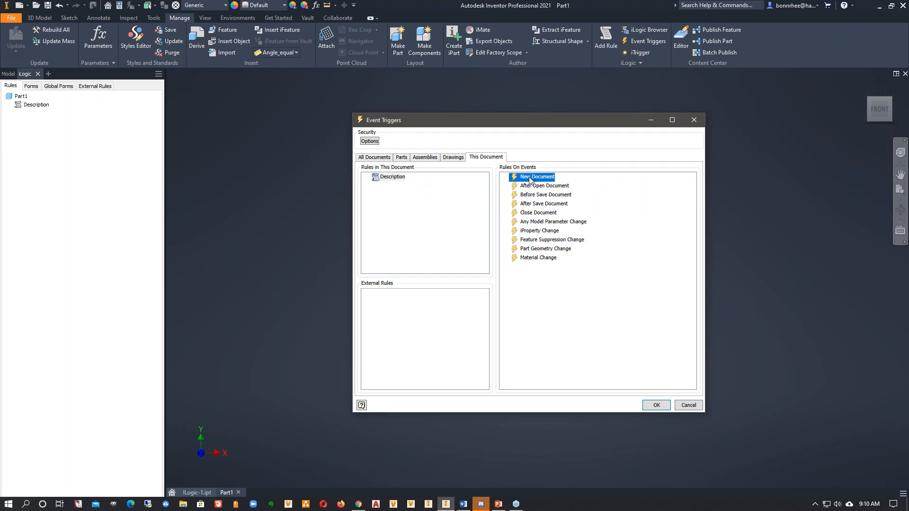
left_click(529, 187)
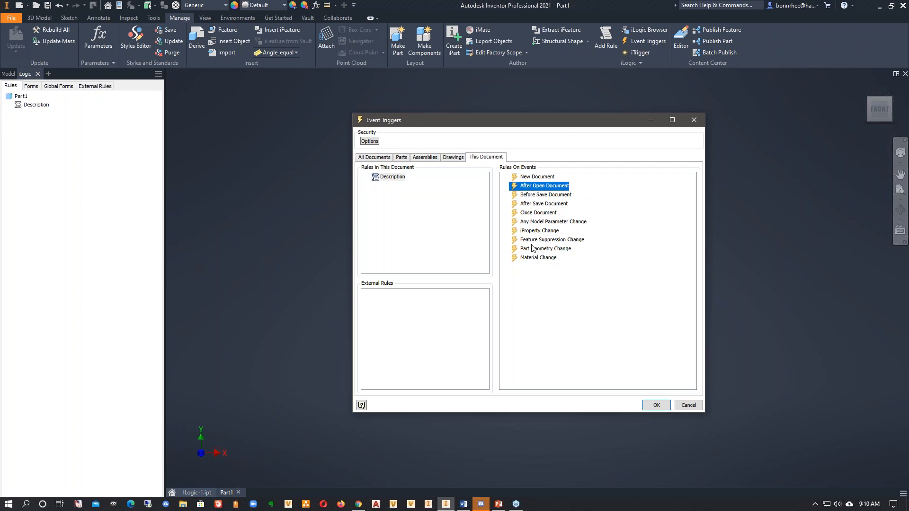
left_click(529, 197)
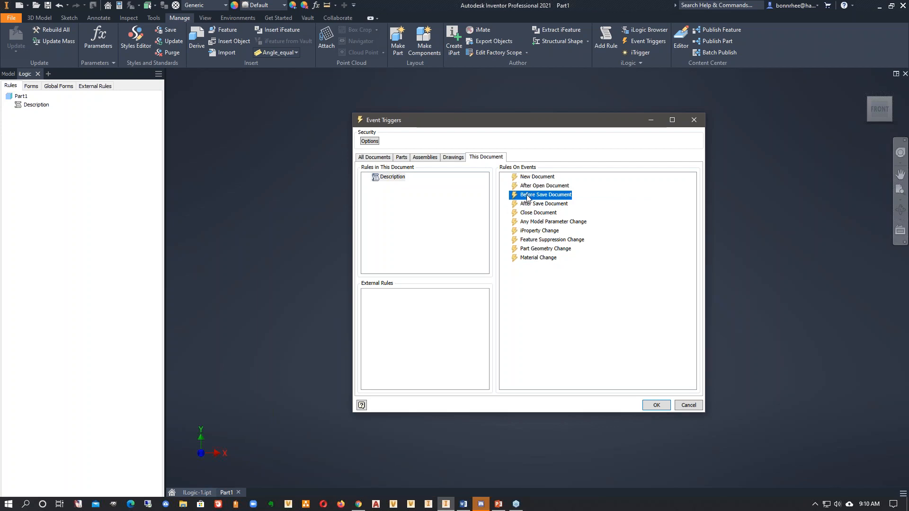
left_click_drag(395, 178, 539, 202)
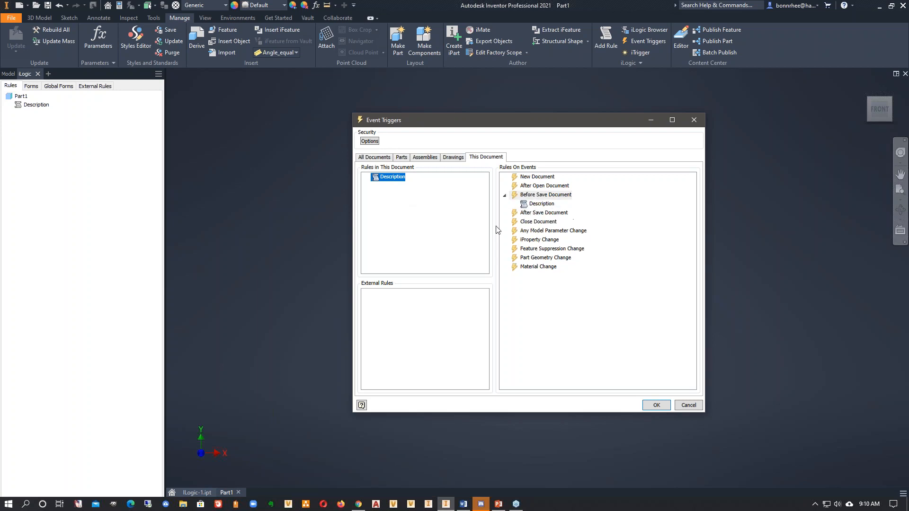
- Accept the event trigger assignment and clear the Description value in the part's Project iProperties
left_click(548, 213)
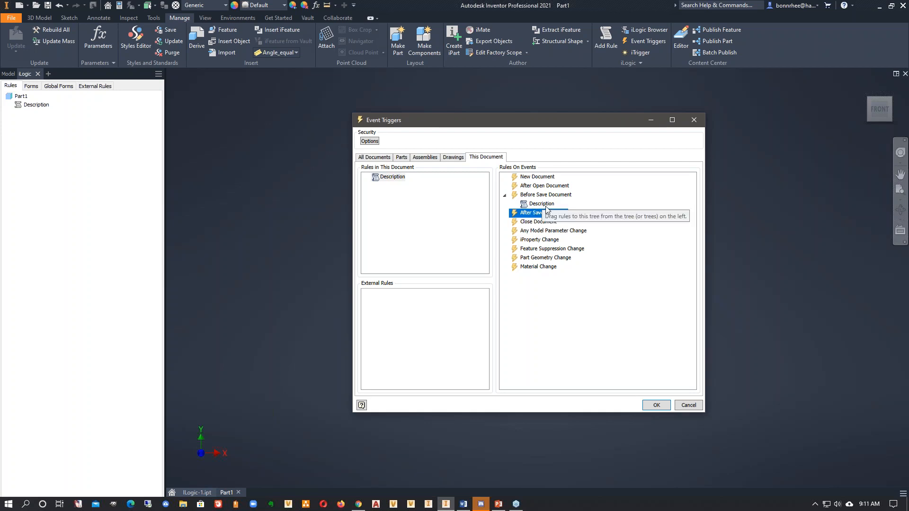
left_click(656, 405)
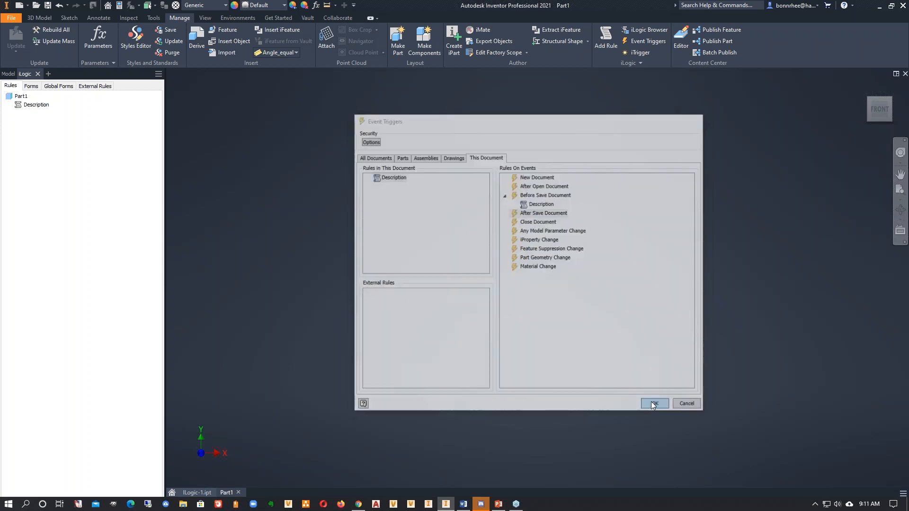
left_click(119, 6)
left_click(412, 125)
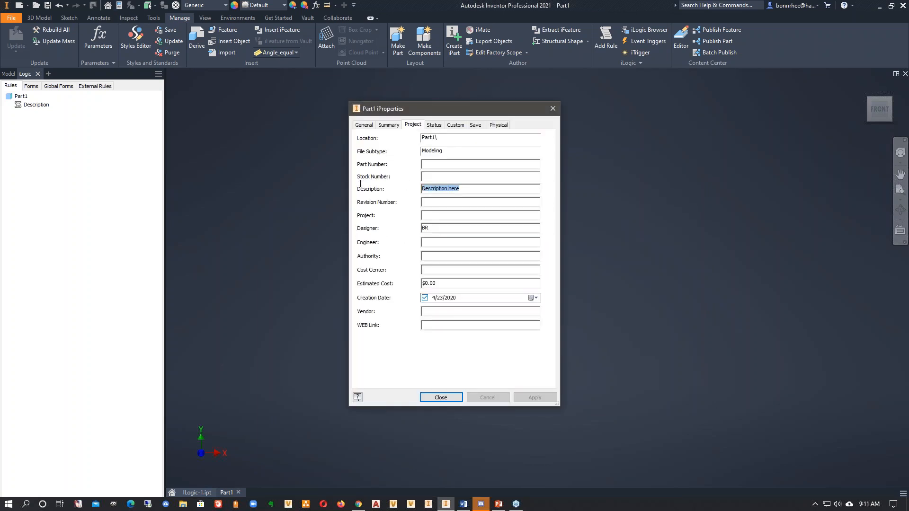
left_click(440, 397)
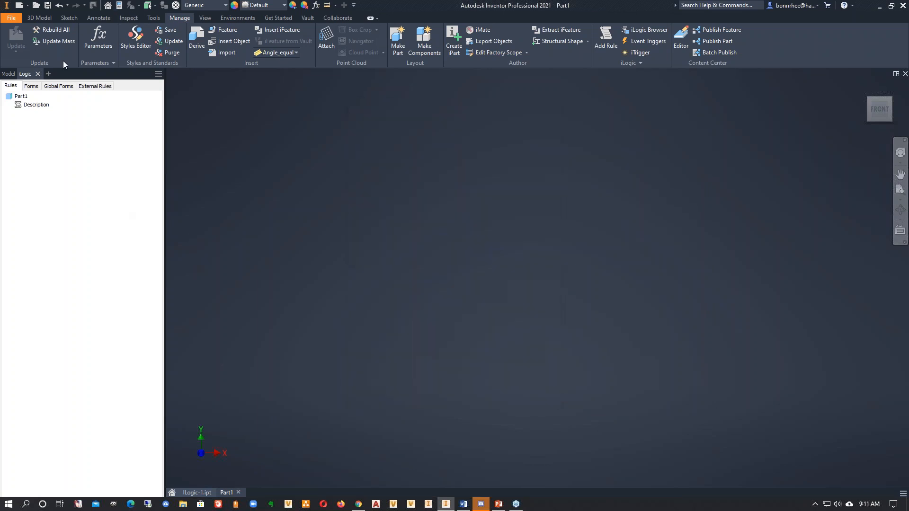
- Save the part as Part1.ipt and accept "Default Entry" as the description in the Missing iProp input box
key("ctrl+s")
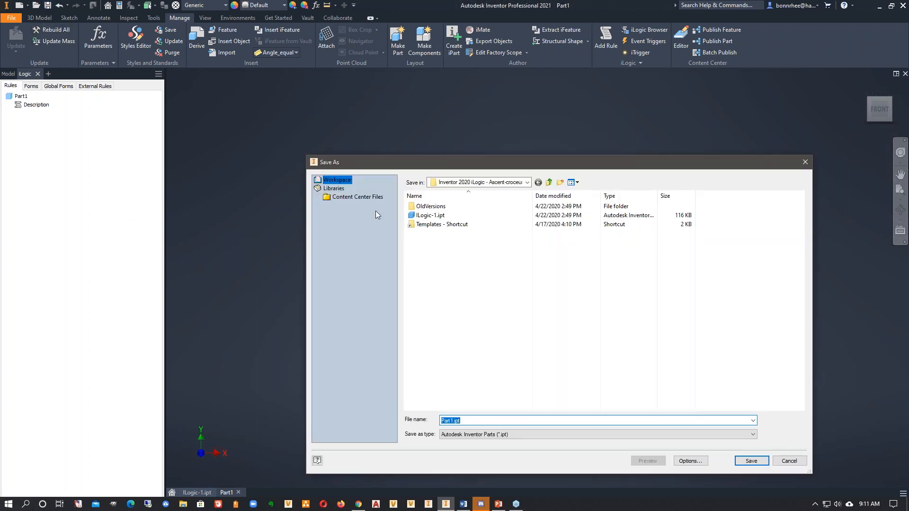
left_click(751, 460)
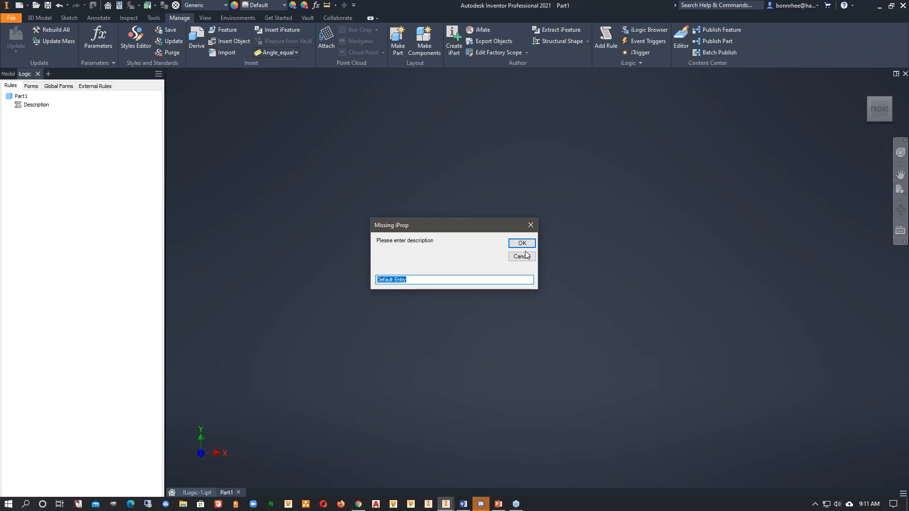
left_click(535, 243)
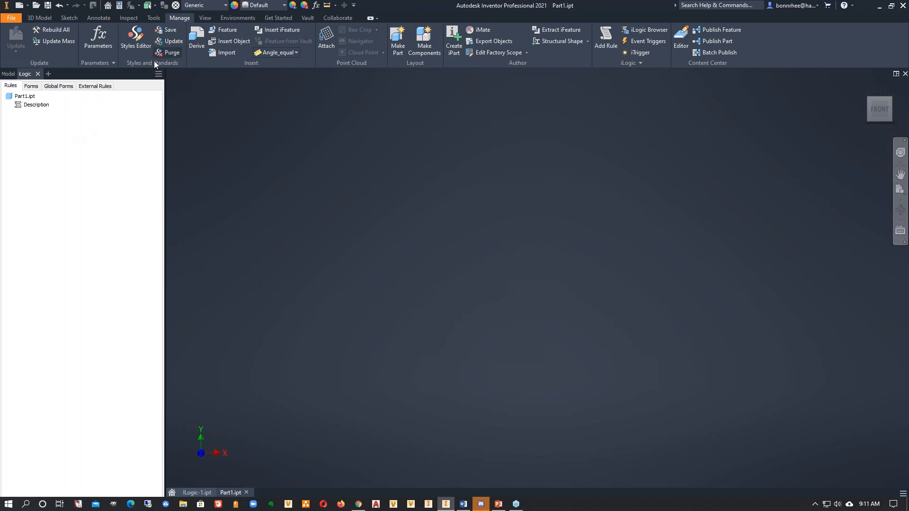
- Check the Description value in the saved part's Project iProperties and close the dialog
left_click(120, 7)
left_click(413, 124)
left_click_drag(467, 190, 418, 190)
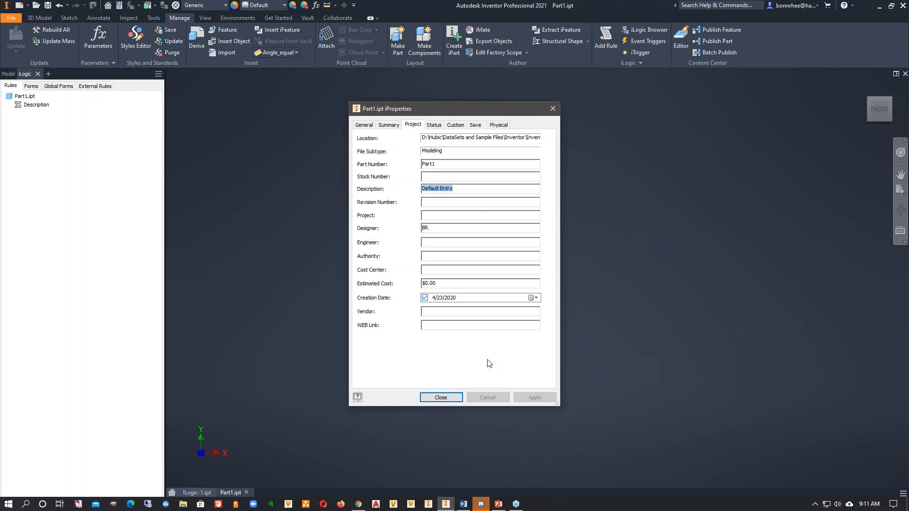
left_click(434, 397)
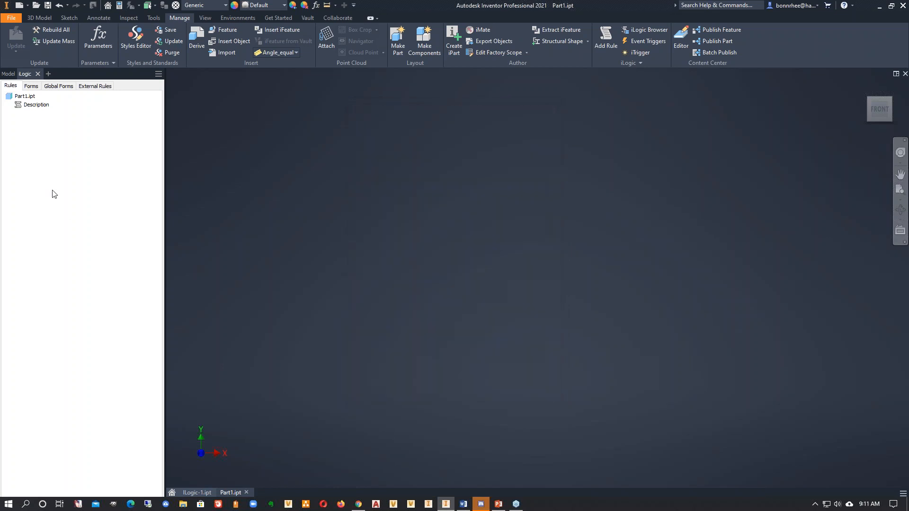
- Add a new iLogic rule named "Step File" to the part
right_click(72, 165)
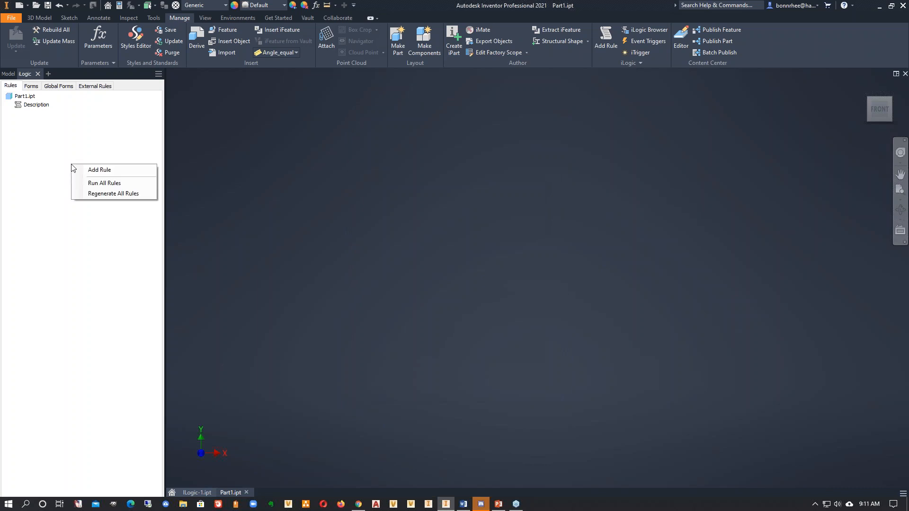
left_click(98, 171)
type("St")
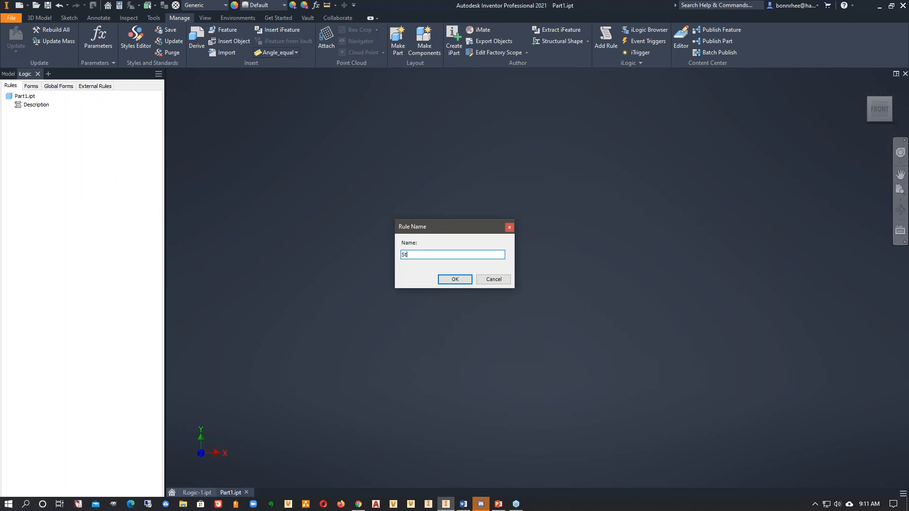
type("ep File")
left_click(455, 281)
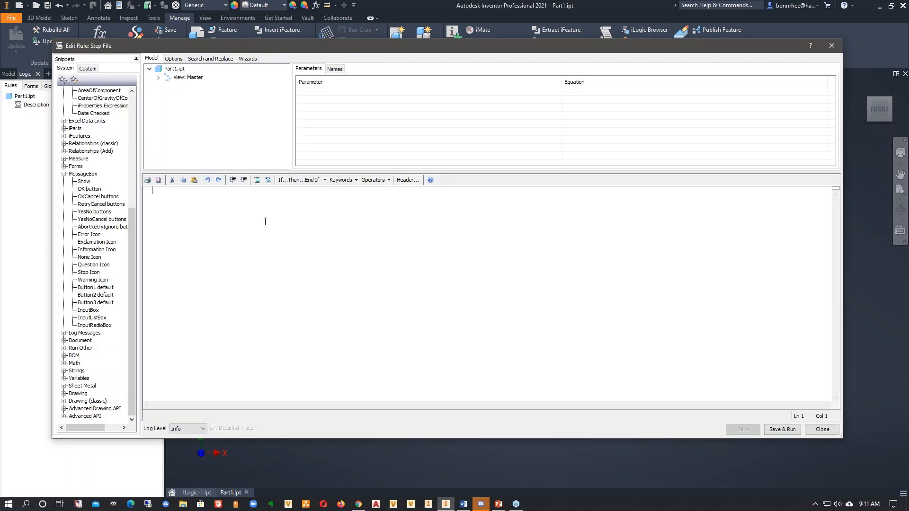
- Insert the Save As STEP File custom snippet into the Step File rule
left_click(63, 174)
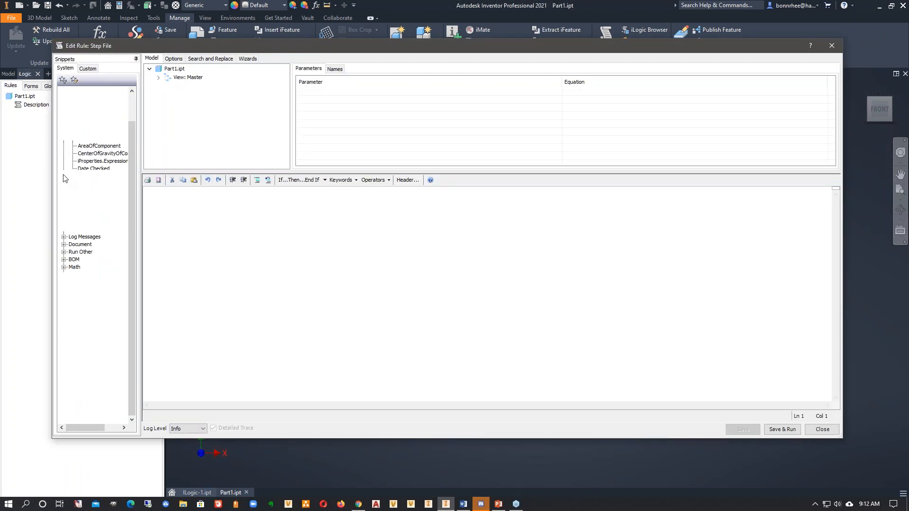
left_click(64, 99)
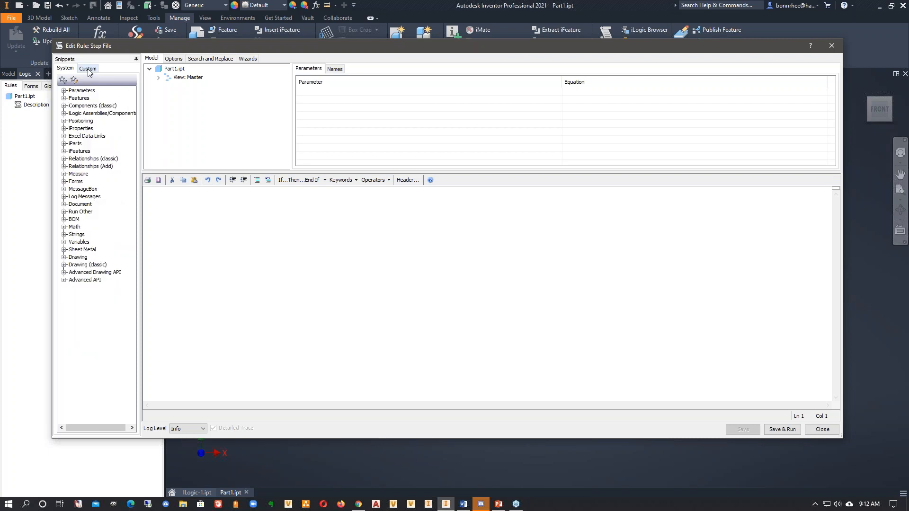
left_click(88, 68)
left_click(62, 93)
mouse_move(95, 114)
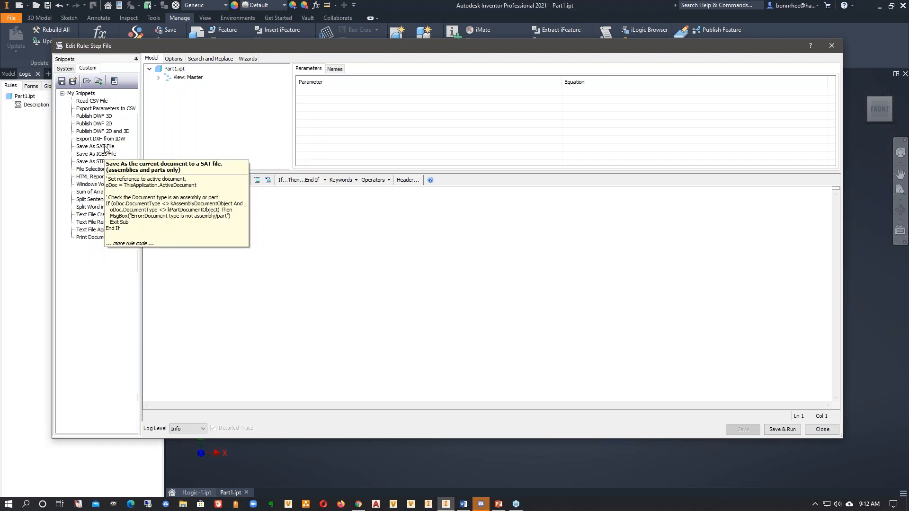
left_click(111, 162)
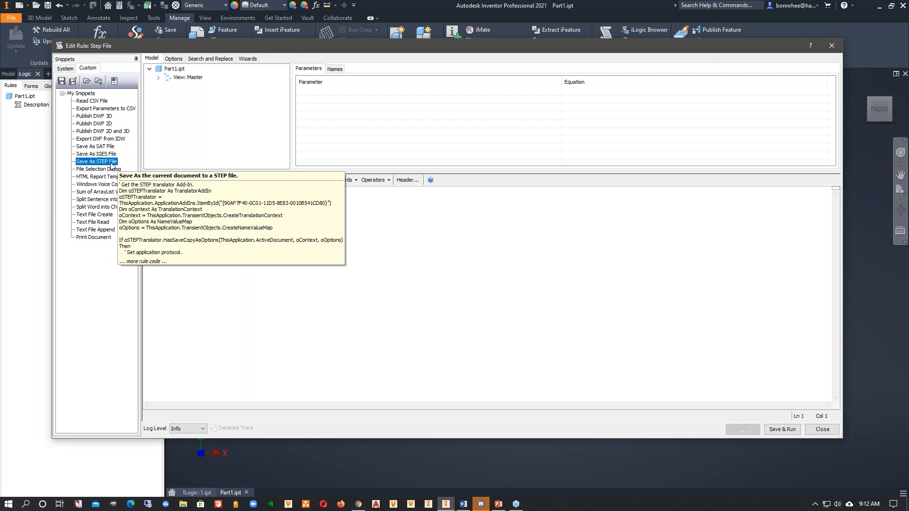
double_click(110, 162)
left_click_drag(187, 365, 152, 189)
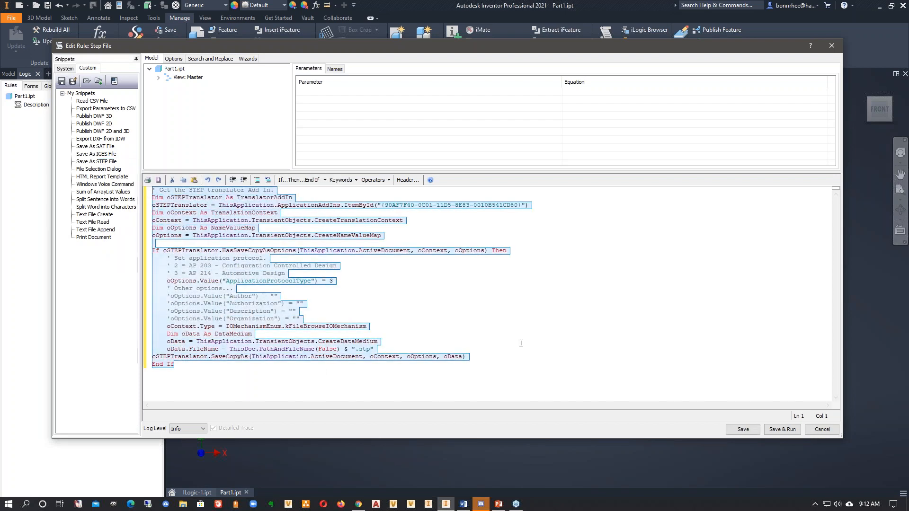
left_click(294, 400)
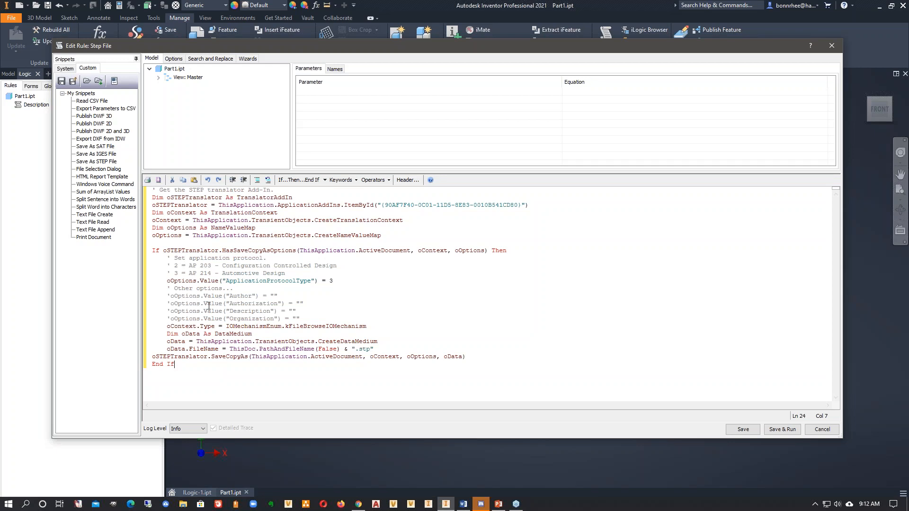
- Uncomment the Author option in the STEP export code, set it to "Hagerman", and save and run the rule
left_click(169, 296)
left_click_drag(209, 266, 197, 266)
left_click(172, 295)
key("BackSpace")
left_click(271, 297)
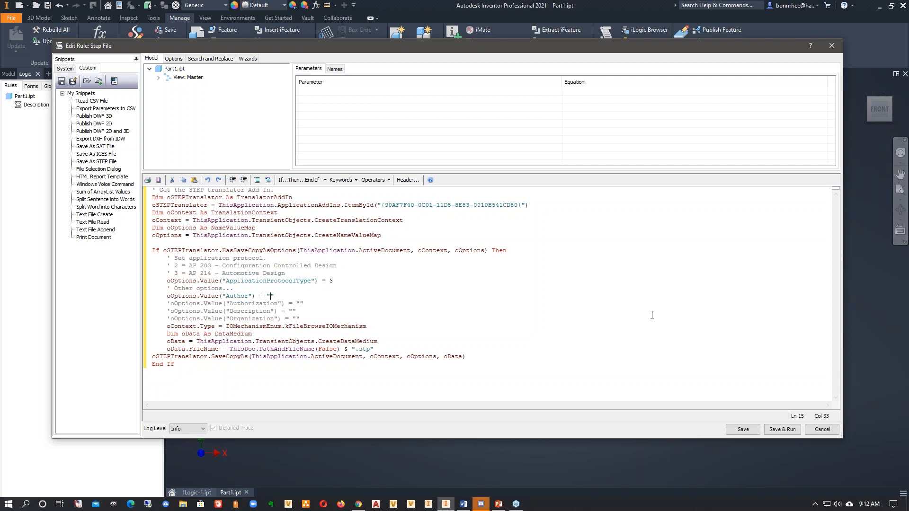
type("Hagerman")
left_click(781, 429)
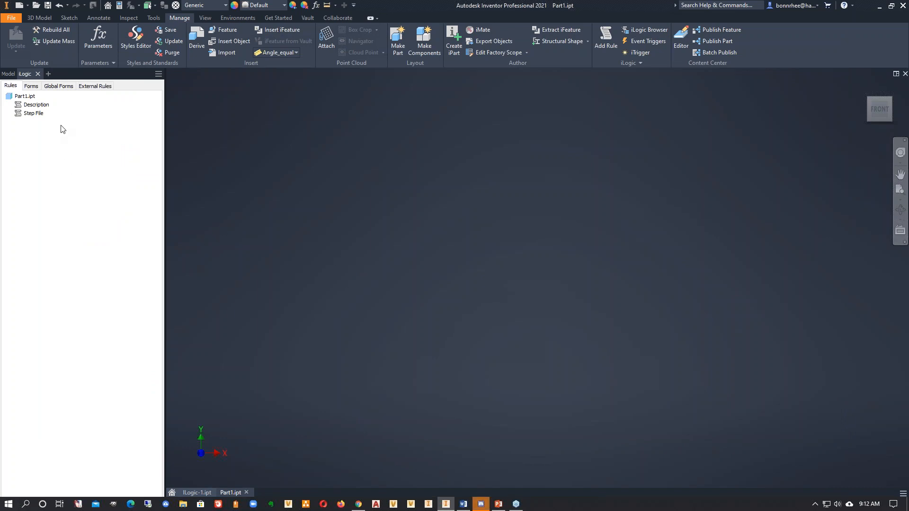
- Browse the workspace folder with all file types shown to look for a STEP file, without opening anything
left_click(36, 5)
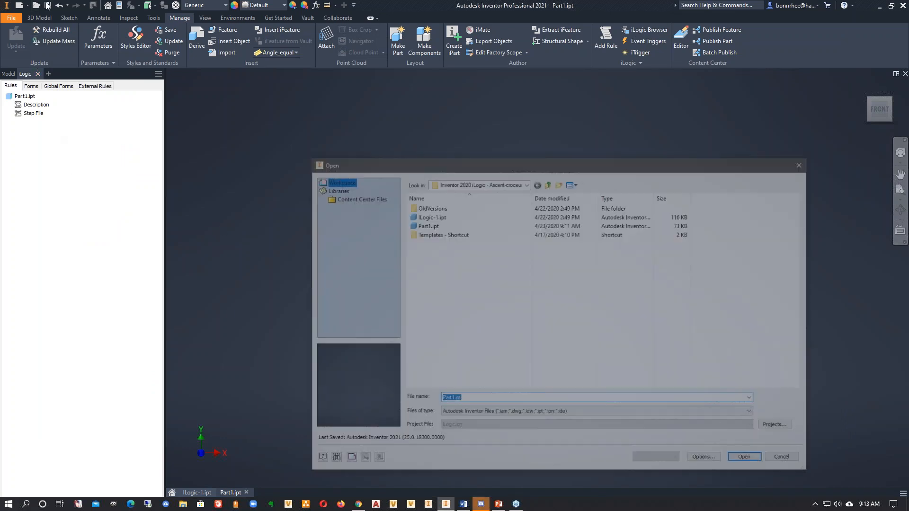
left_click_drag(465, 166, 417, 103)
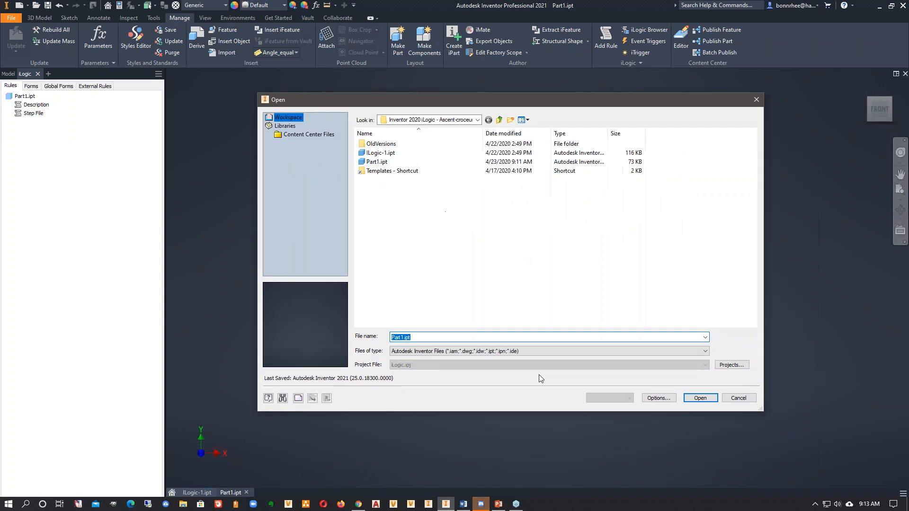
left_click(547, 350)
left_click(536, 342)
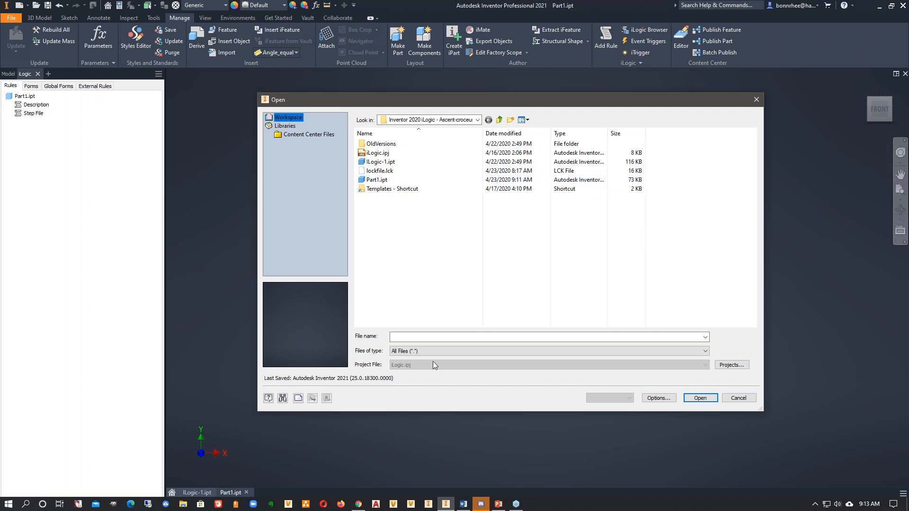
left_click(738, 397)
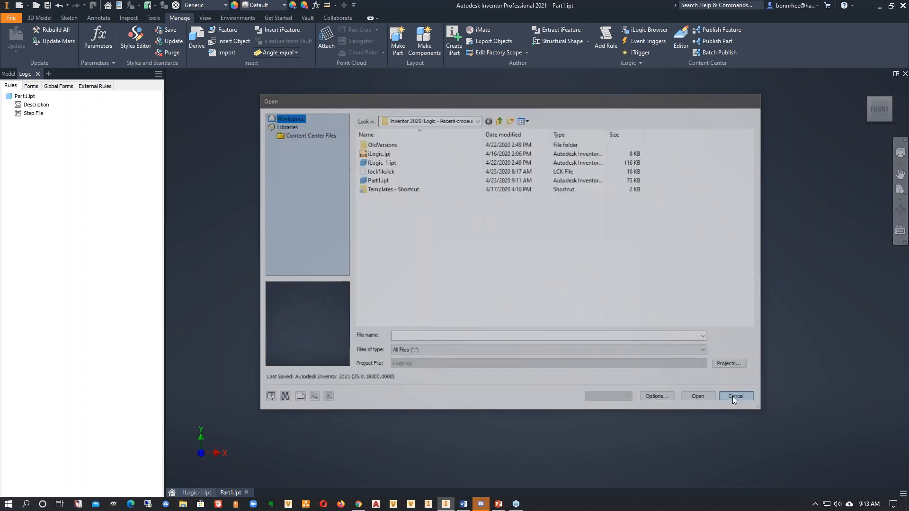
- Reopen the Step File rule for editing, and save and run it again
right_click(41, 119)
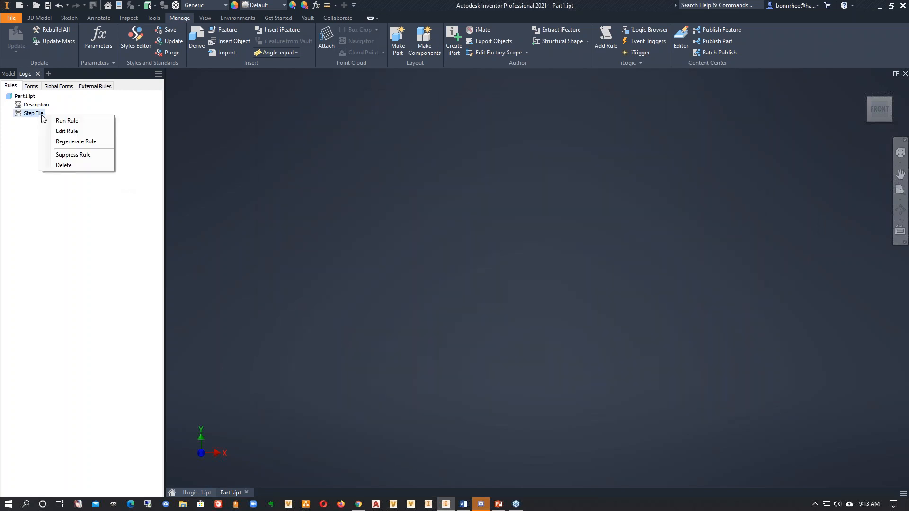
left_click(73, 132)
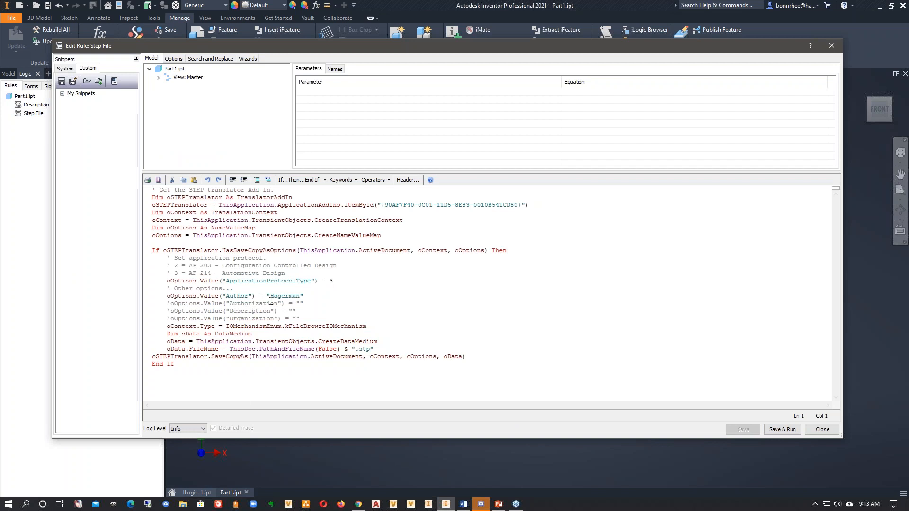
left_click(782, 429)
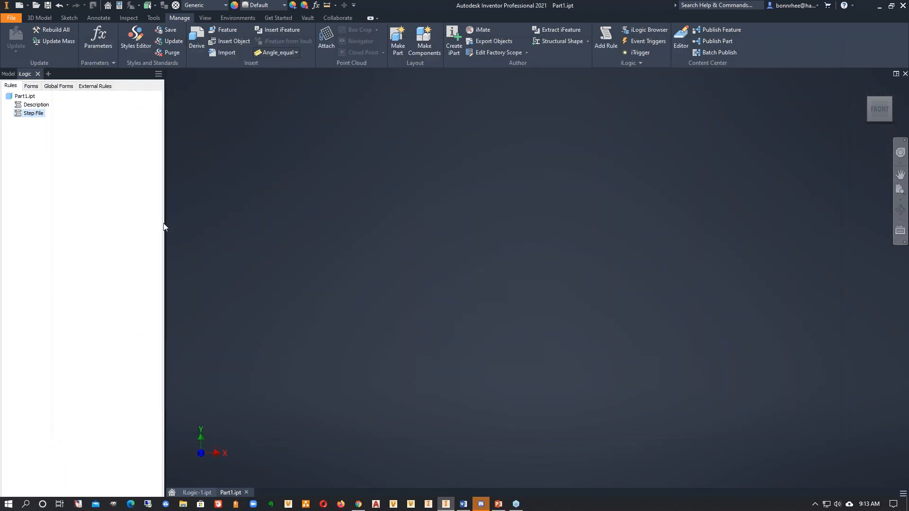
right_click(34, 116)
left_click(72, 104)
- Check the workspace folder for the exported Part1.stp with all file types listed, and cancel opening it
left_click(35, 6)
left_click(473, 350)
left_click(459, 341)
left_click(378, 189)
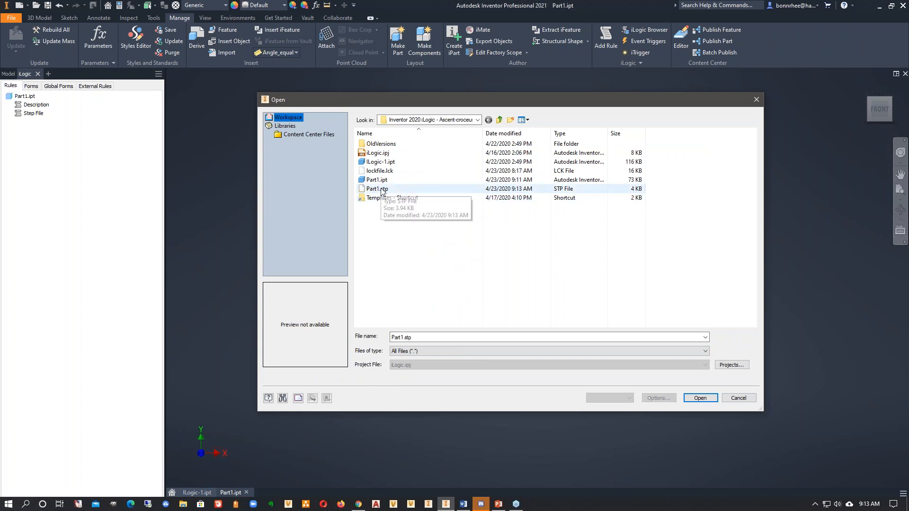
left_click(738, 398)
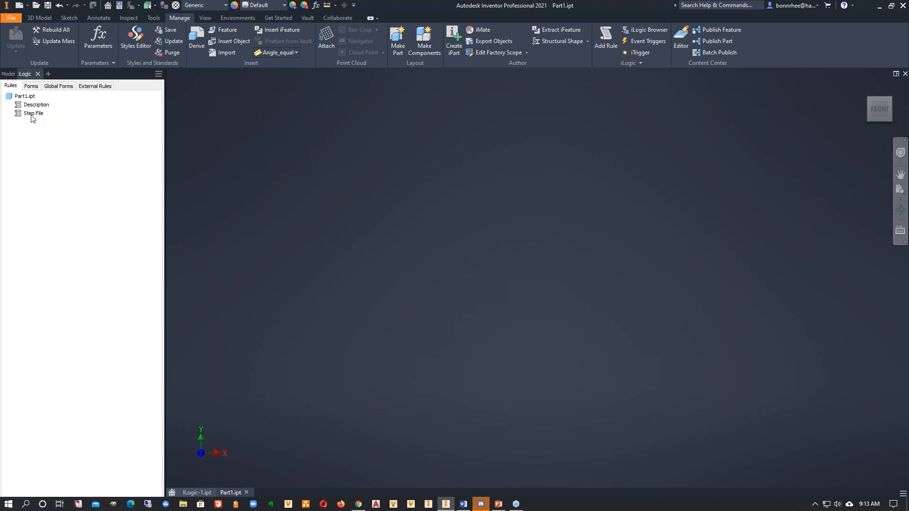
- Replace the Step File rule's code with the Print Document custom snippet, and discard the changes
right_click(31, 115)
left_click(67, 131)
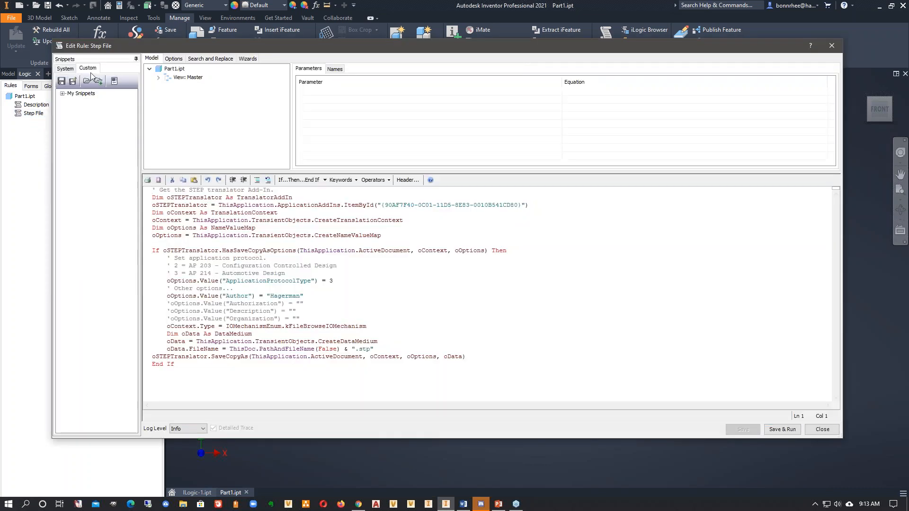
double_click(71, 94)
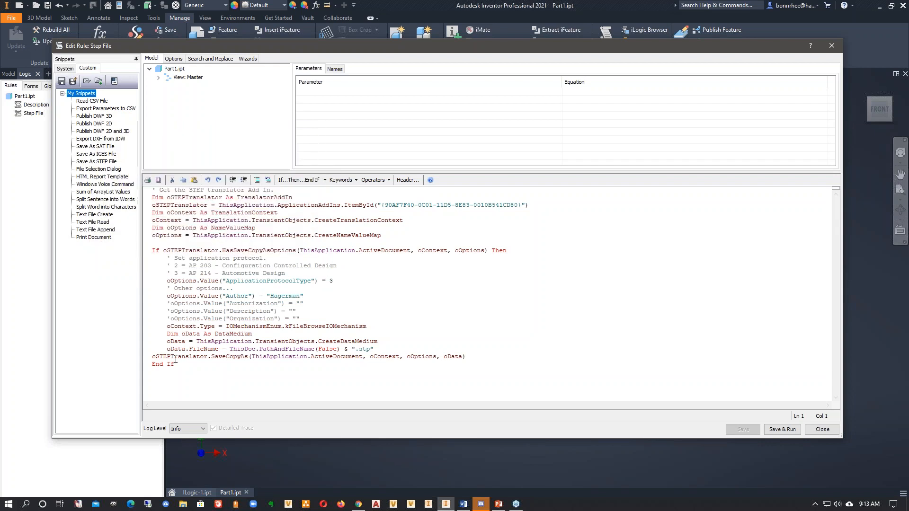
left_click_drag(204, 374, 102, 166)
double_click(93, 237)
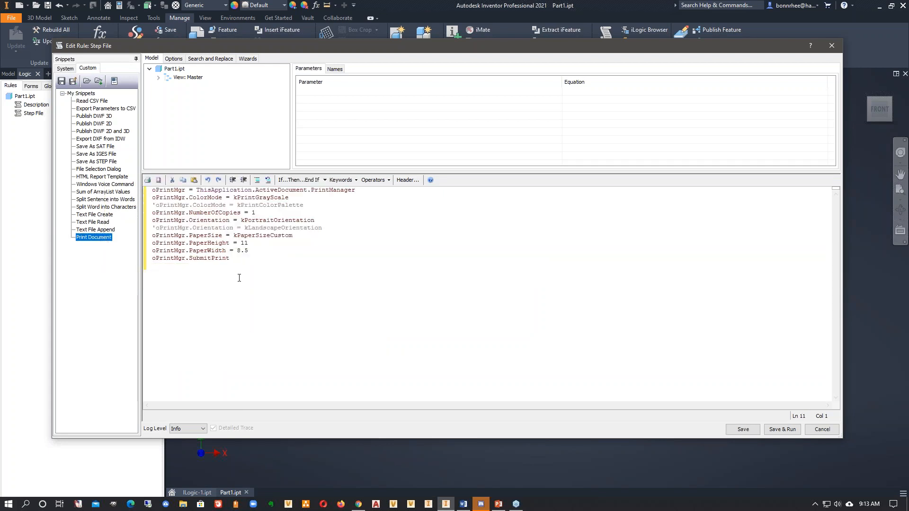
left_click(245, 250)
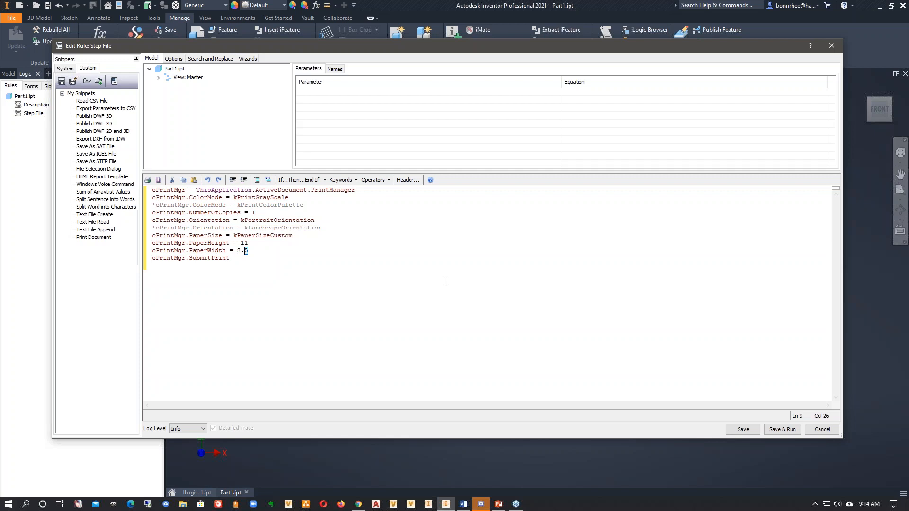
left_click(822, 429)
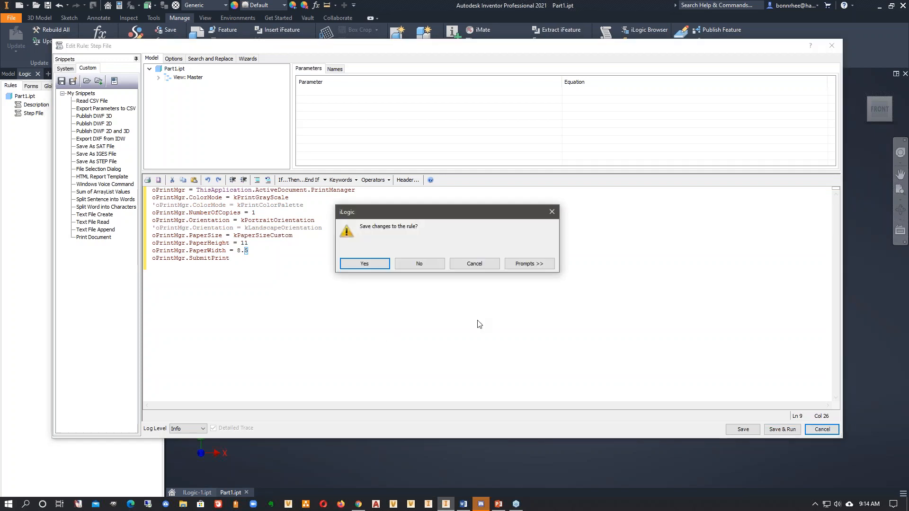
left_click(419, 263)
- Reopen the Step File rule to check its original STEP translator code, and close it without changes
right_click(34, 114)
left_click(54, 133)
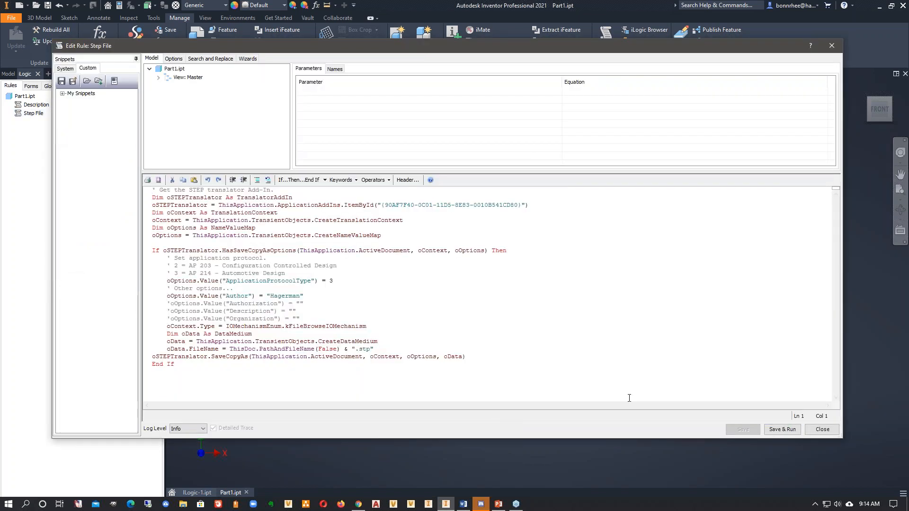
left_click(822, 429)
- Examine Part1's event triggers and the events available for the Step File rule without assigning it to any
left_click(647, 41)
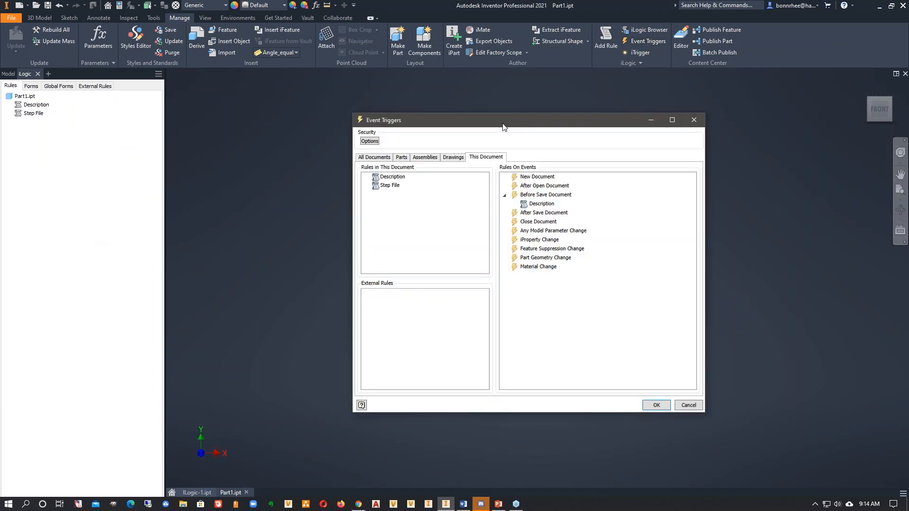
left_click(288, 158)
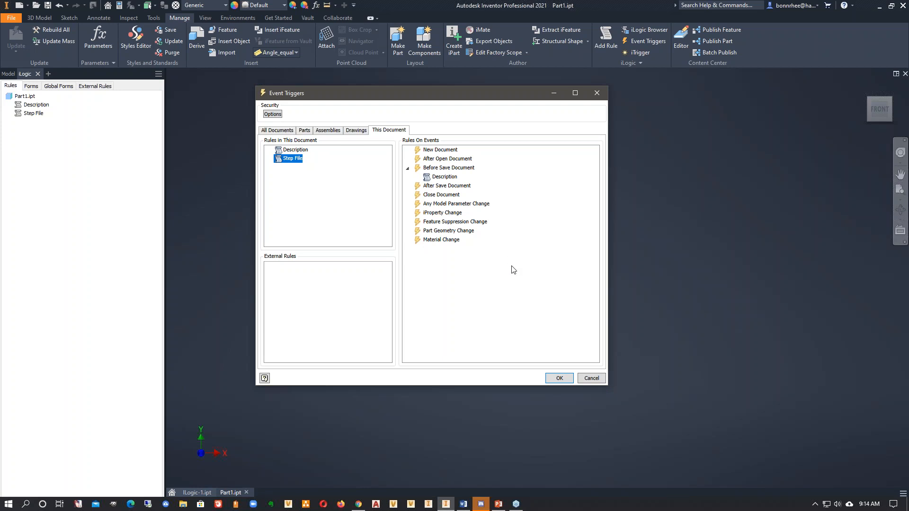
left_click(559, 378)
- Edit the Step File rule and insert three blank lines above its existing code
right_click(32, 114)
left_click(52, 129)
key("Return")
key("Return")
key("Return")
key("Up")
key("Up")
key("Up")
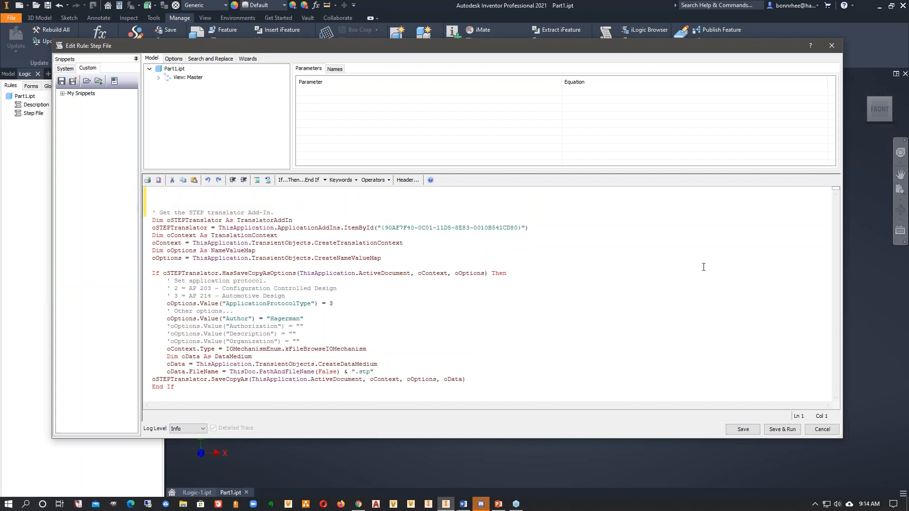
- Paste "trigger = iTrigger0" on the first line of the Step File rule and save the rule
key("alt+Tab")
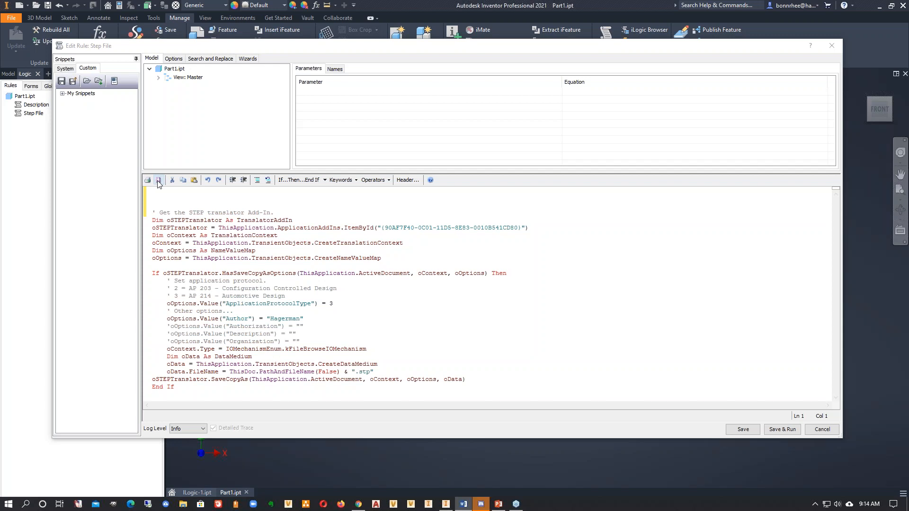
left_click(165, 191)
type("trigger = iTrigger0")
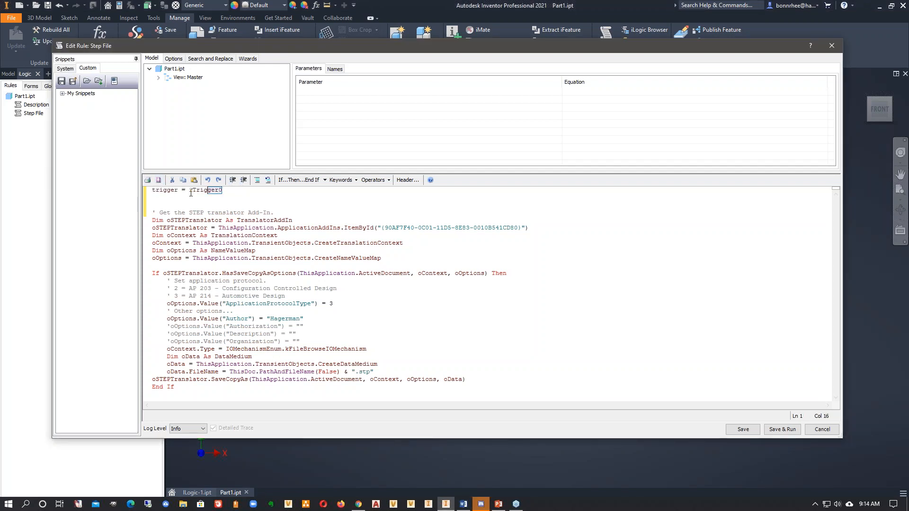
key("shift+Home")
left_click(427, 210)
left_click(821, 431)
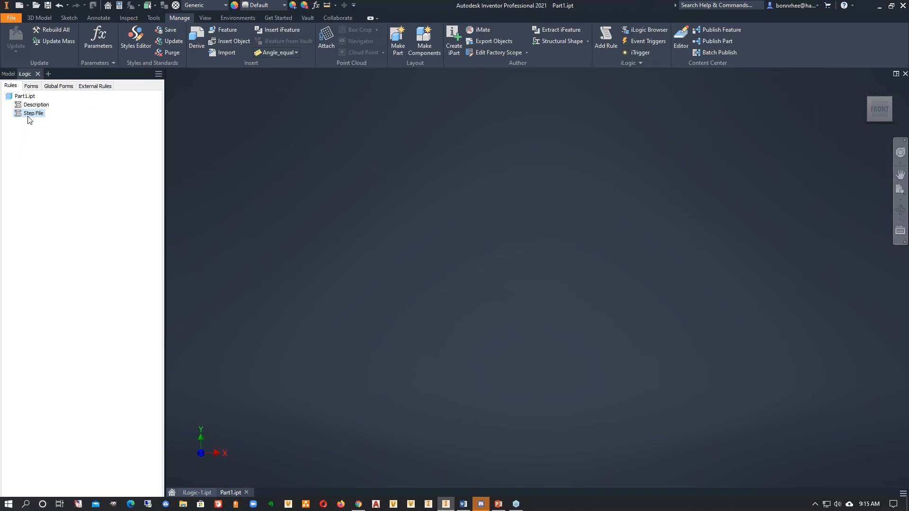
- Delete Part1.stp from the workspace folder with all file types listed, without opening any file
left_click(36, 5)
left_click(431, 351)
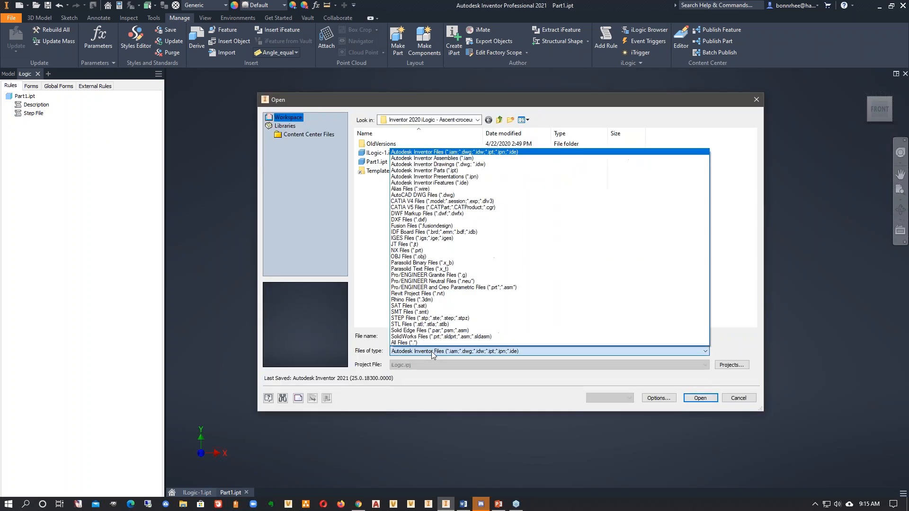
left_click(430, 339)
left_click(382, 189)
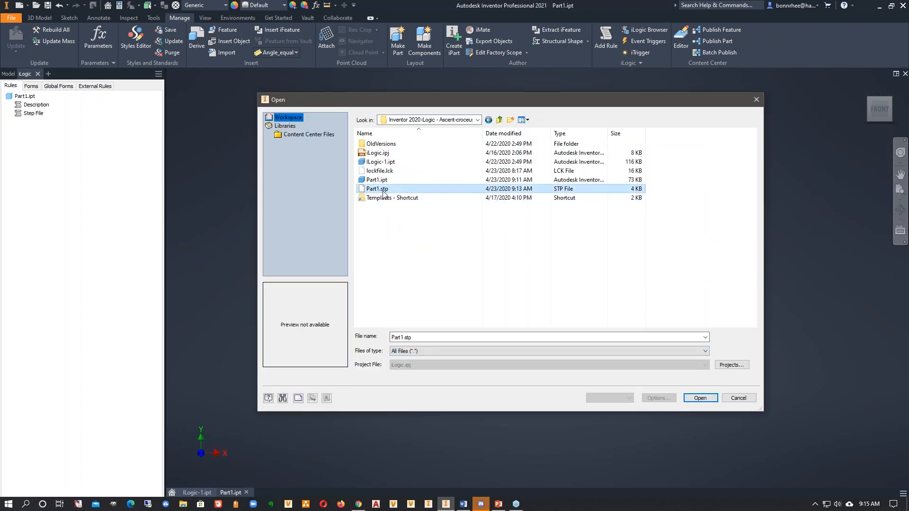
key("Delete")
left_click(741, 402)
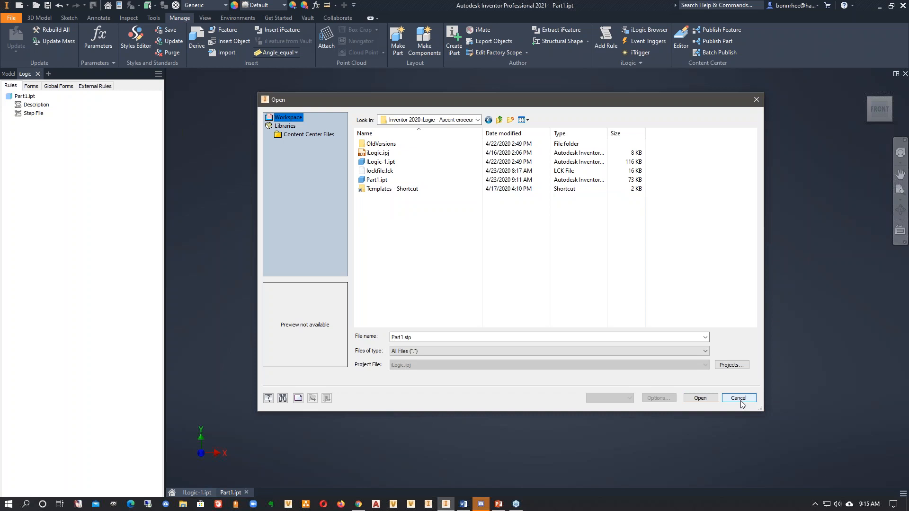
left_click(739, 398)
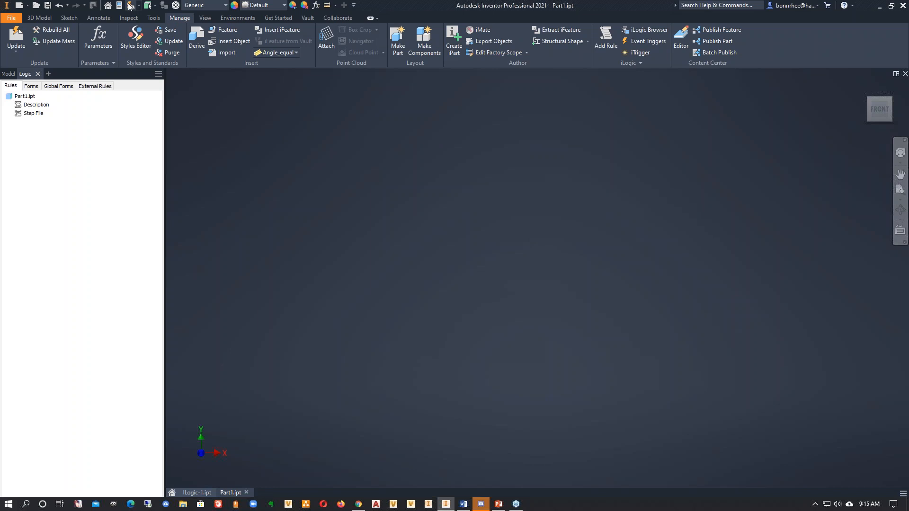
- Check the workspace folder for a newly exported STEP file with all file types listed, and cancel opening
left_click(35, 5)
left_click(473, 353)
left_click(445, 345)
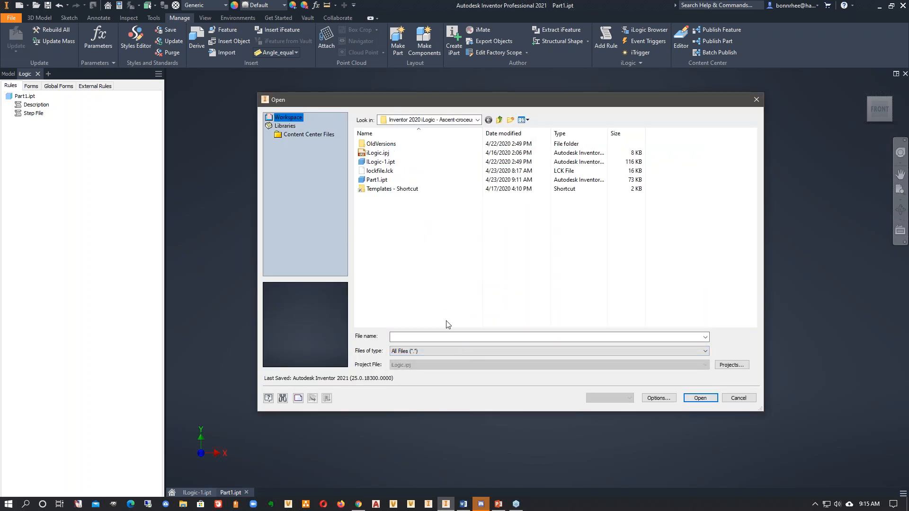
left_click(738, 398)
- Fire the iTrigger in Part1 to run the Step File rule
right_click(74, 144)
left_click(72, 130)
left_click(31, 114)
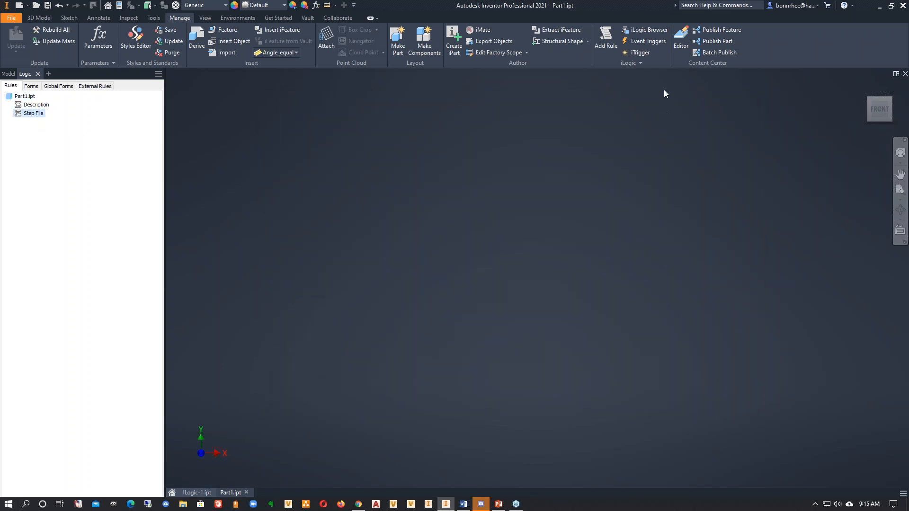
left_click(641, 61)
left_click(639, 53)
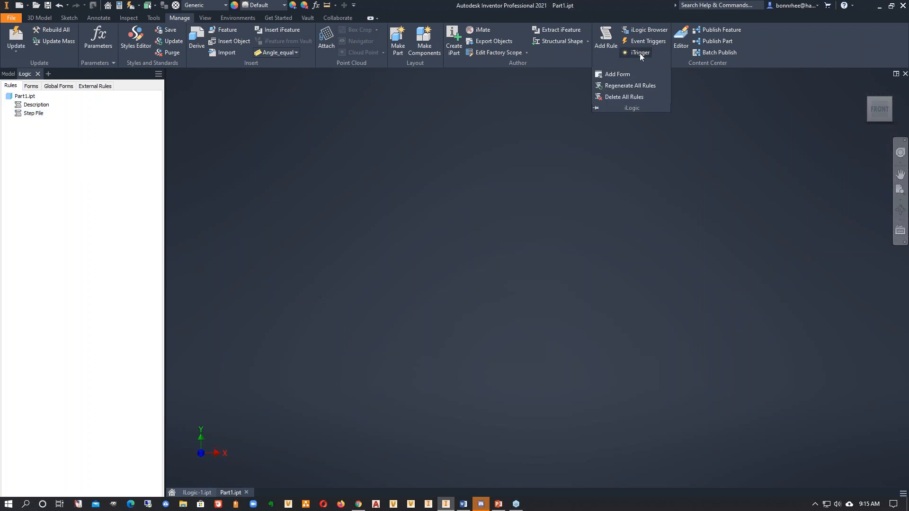
- Look again for Part1.stp among all file types in the workspace folder after firing the iTrigger, without opening anything
left_click(37, 6)
left_click(440, 352)
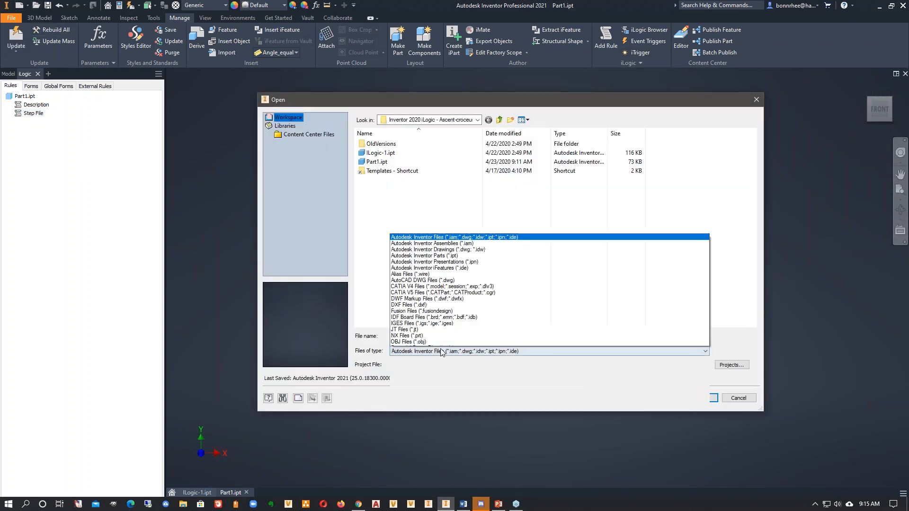
left_click(436, 344)
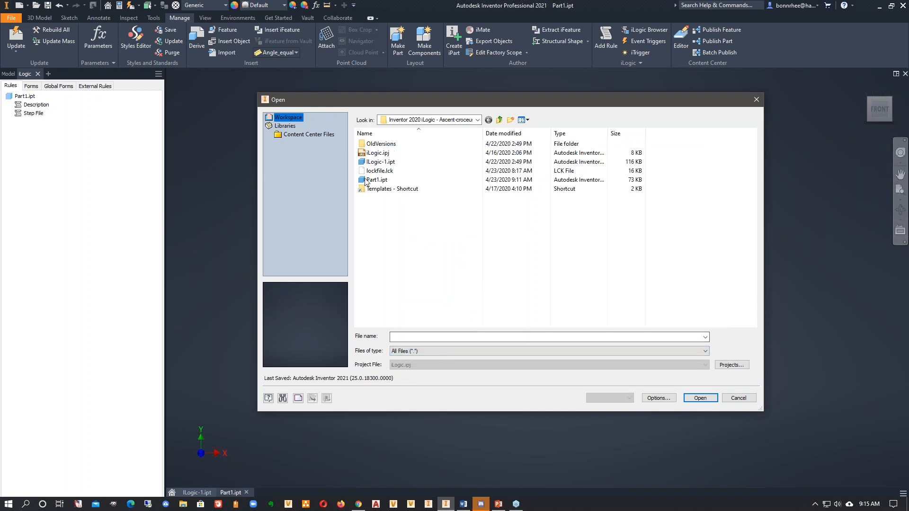
left_click(742, 402)
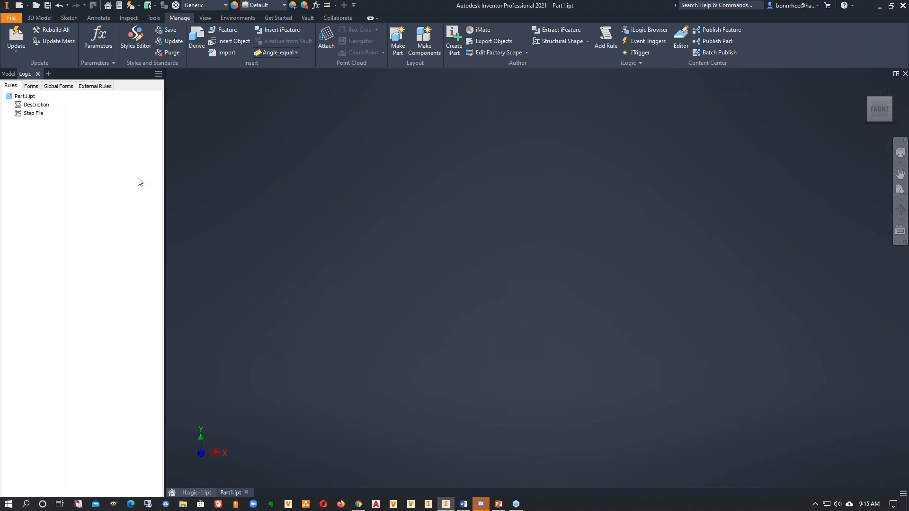
- Review the trigger line and export code in the Step File rule, and close the rule unchanged
right_click(30, 115)
left_click(64, 135)
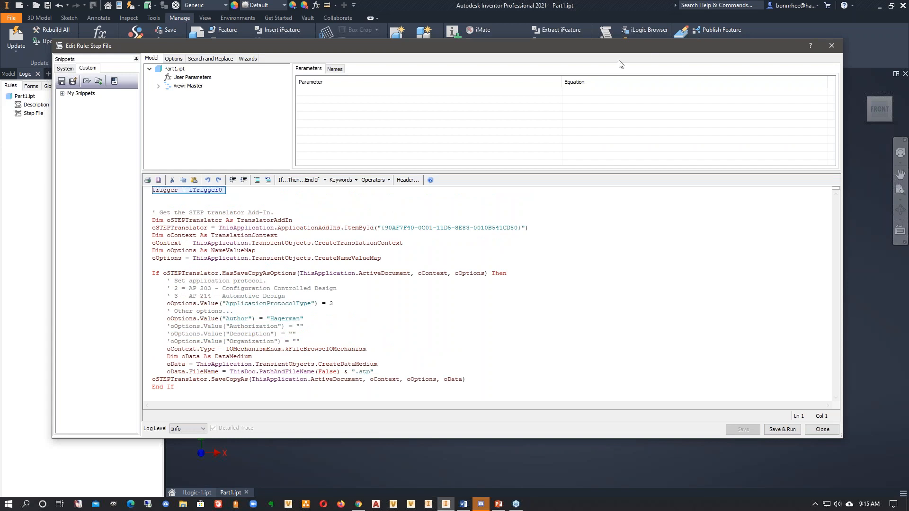
left_click_drag(620, 47, 621, 100)
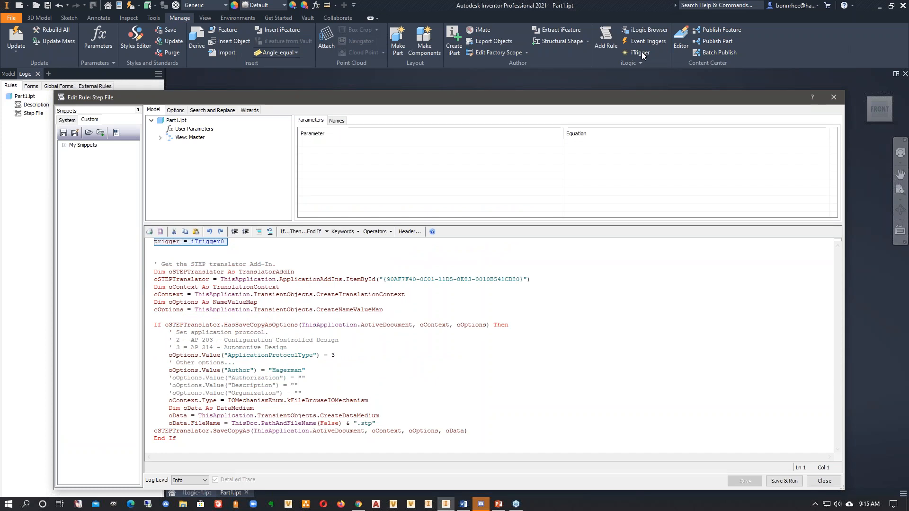
left_click(823, 481)
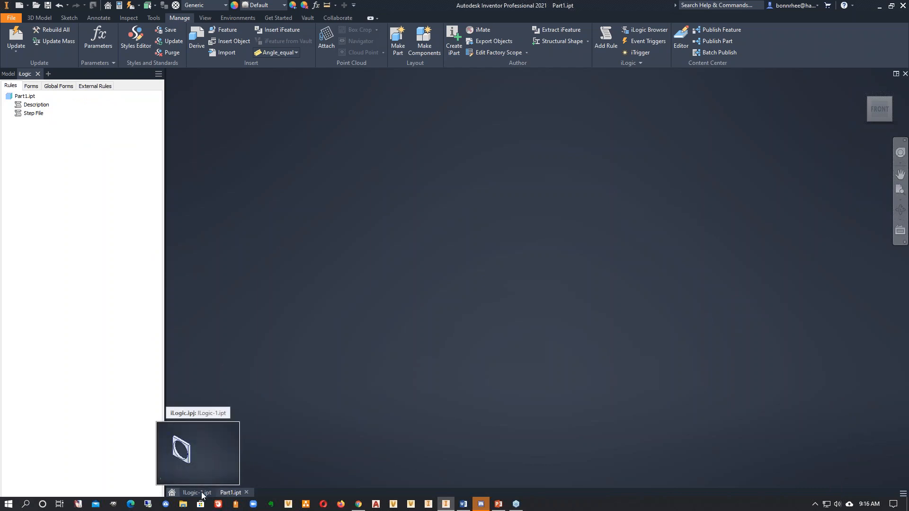
- Switch to the ILogic-1.ipt part and examine the Width and Height dimensions in Extrusion1's sketch
left_click(199, 493)
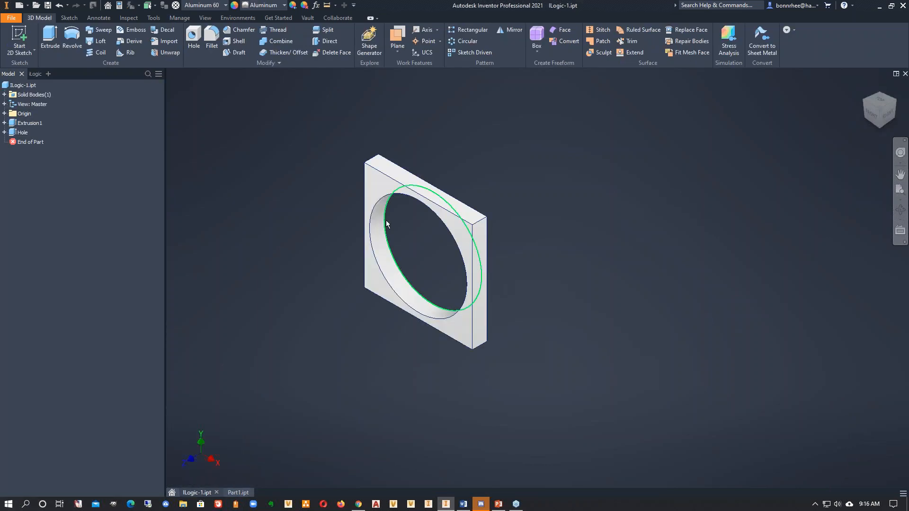
middle_click_drag(410, 219, 478, 214)
left_click(4, 123)
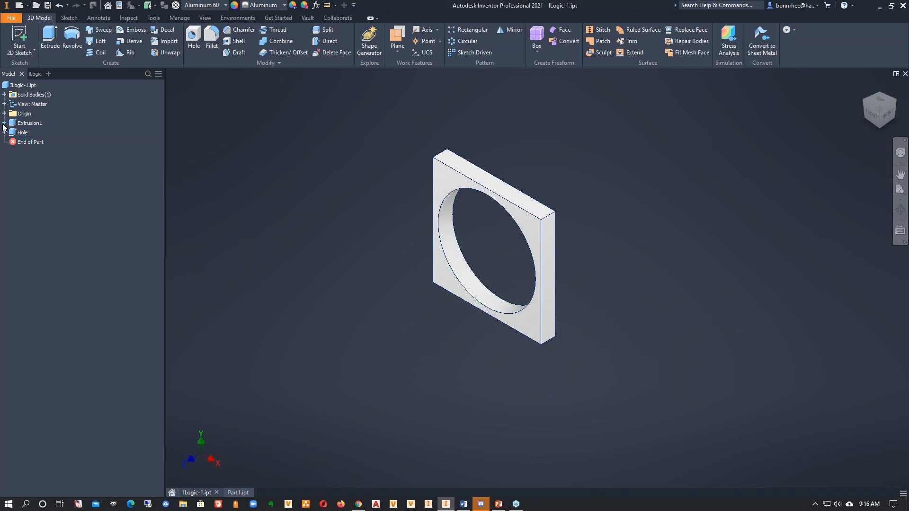
double_click(23, 133)
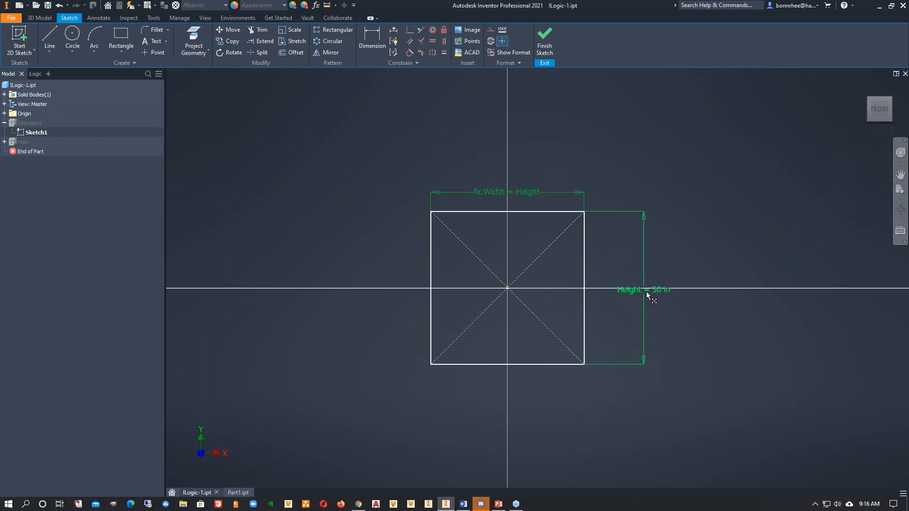
left_click(545, 41)
- Expand the Hole feature and examine the Dia equation in the part's parameters, leaving it unchanged
left_click(5, 141)
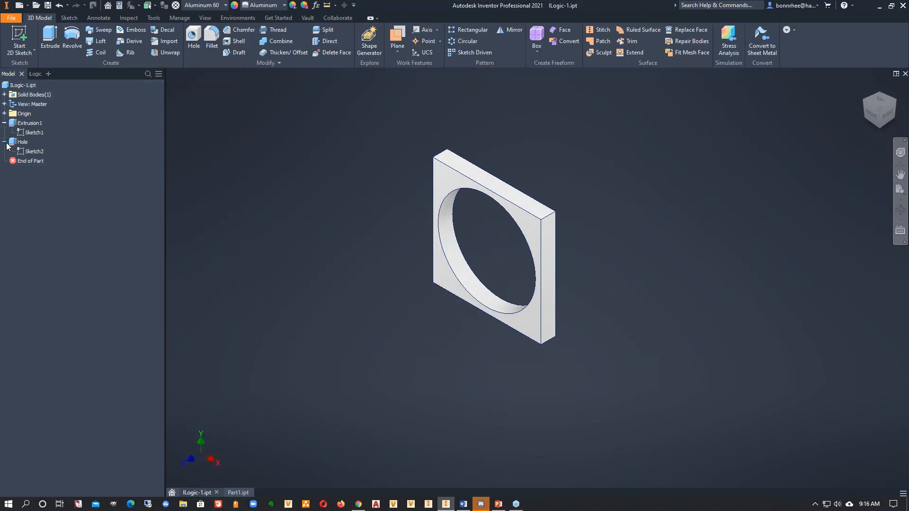
left_click(316, 5)
left_click(220, 132)
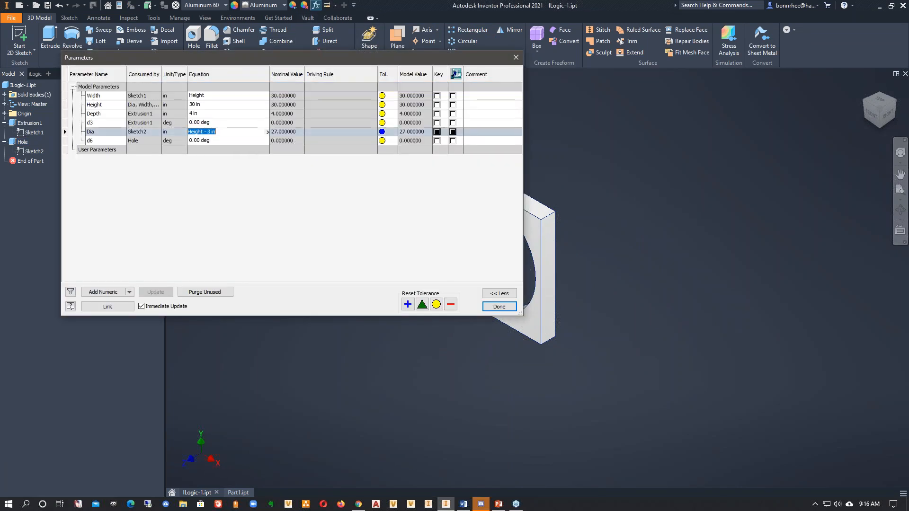
left_click_drag(222, 132, 185, 133)
left_click(238, 189)
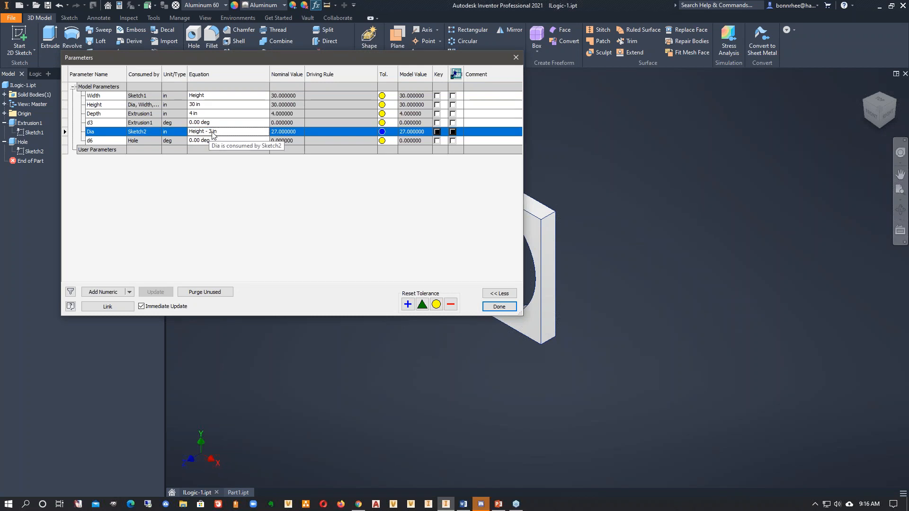
left_click(508, 310)
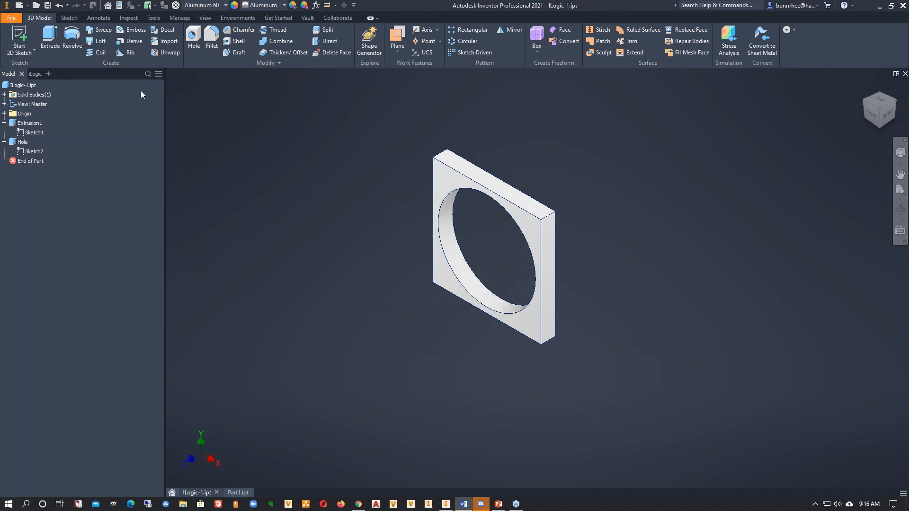
- Add a new iLogic rule named Limits to ILogic-1.ipt
left_click(40, 74)
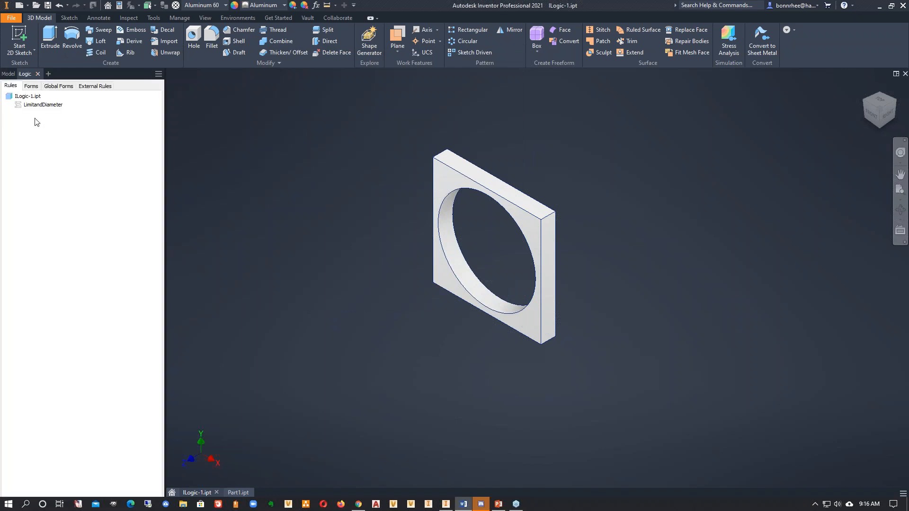
right_click(49, 119)
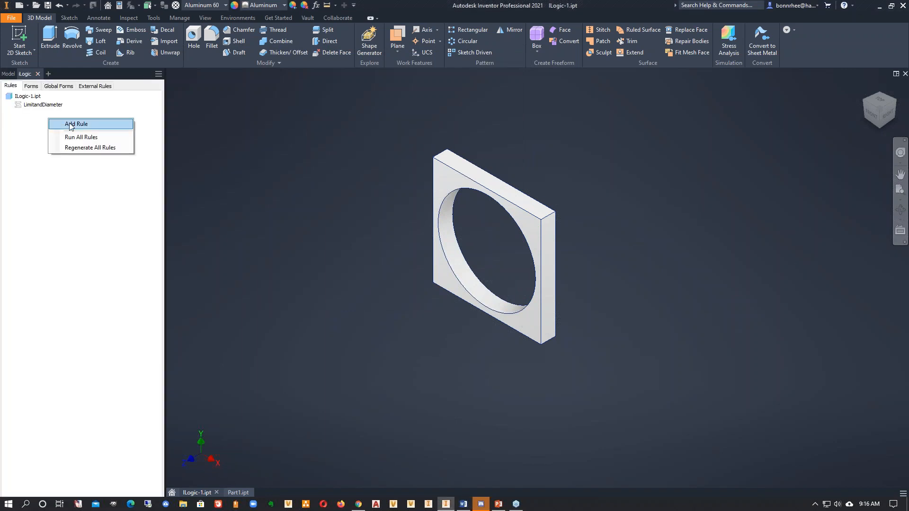
left_click(70, 124)
type("Limits")
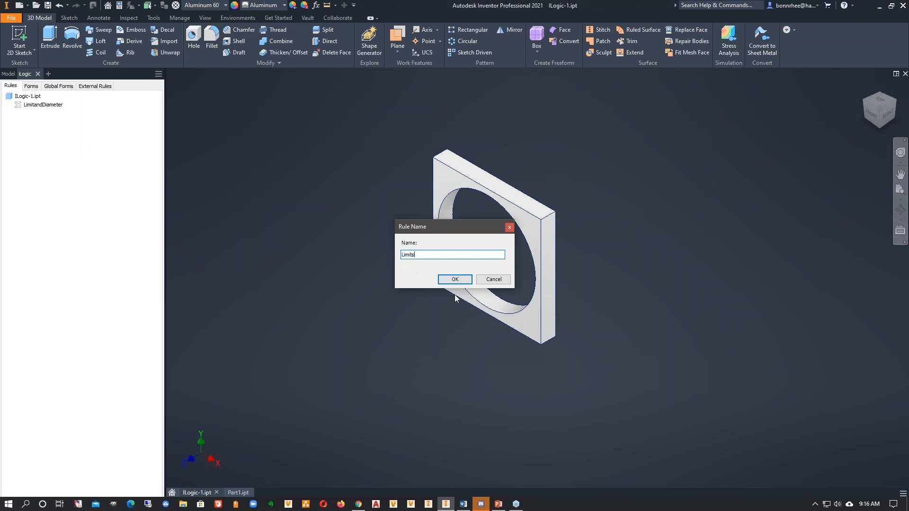
left_click(455, 279)
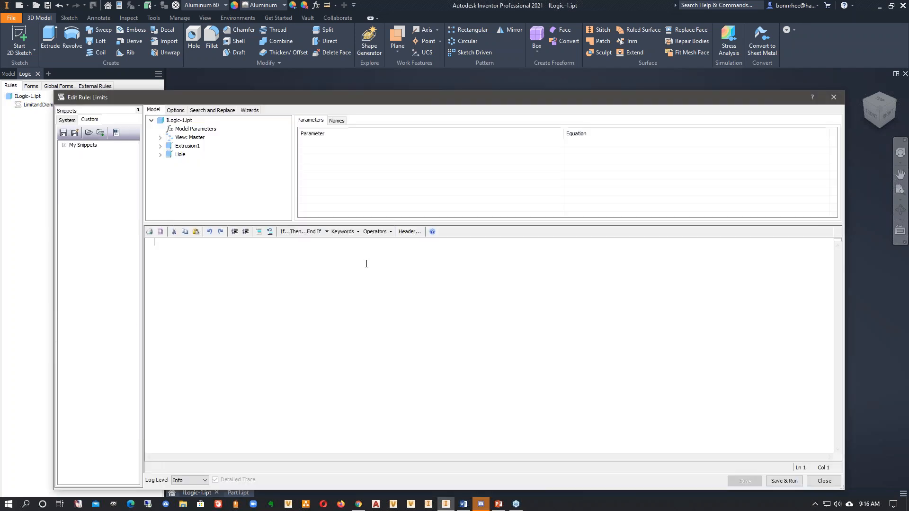
left_click_drag(371, 100, 380, 59)
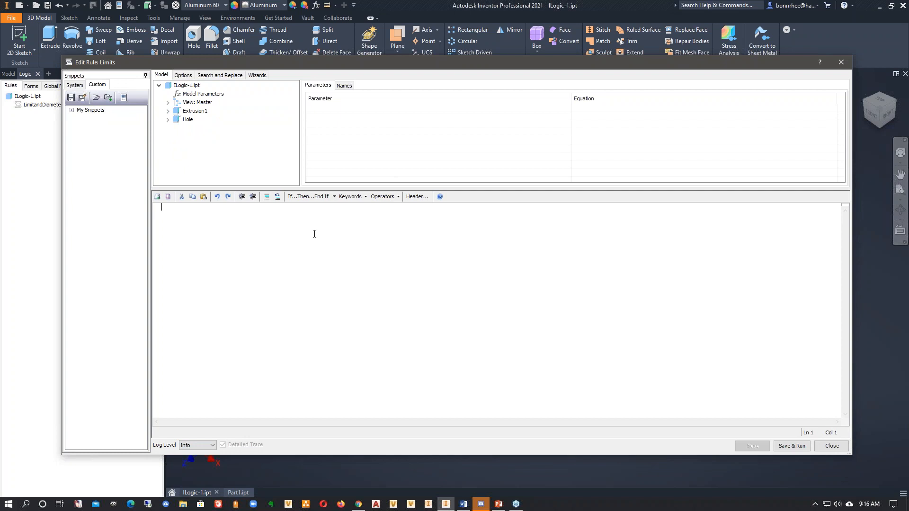
- Set up the Parameter Limits wizard for the Height parameter with a maximum of 30 and a minimum of 4
left_click(258, 76)
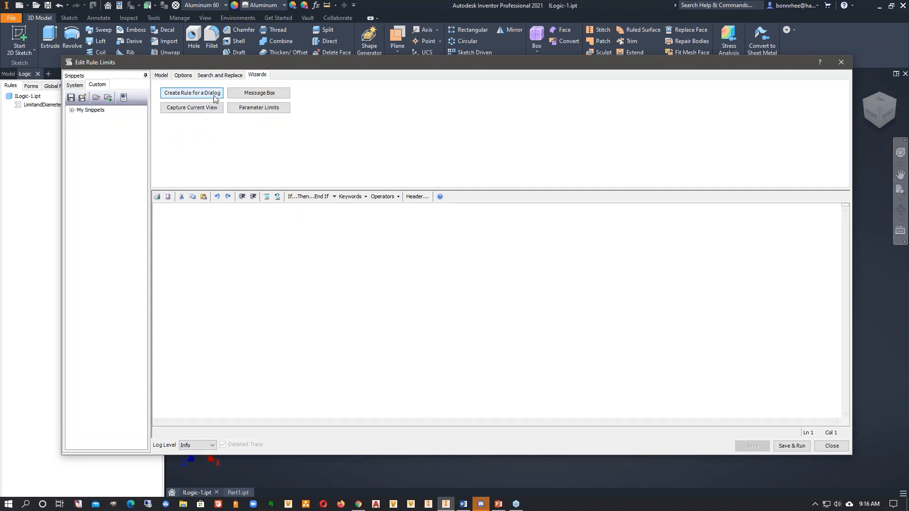
left_click(246, 110)
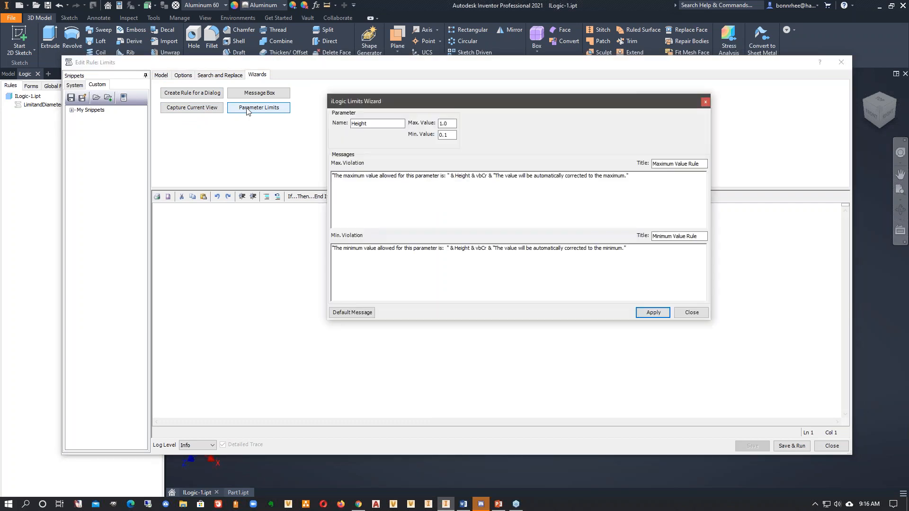
double_click(366, 123)
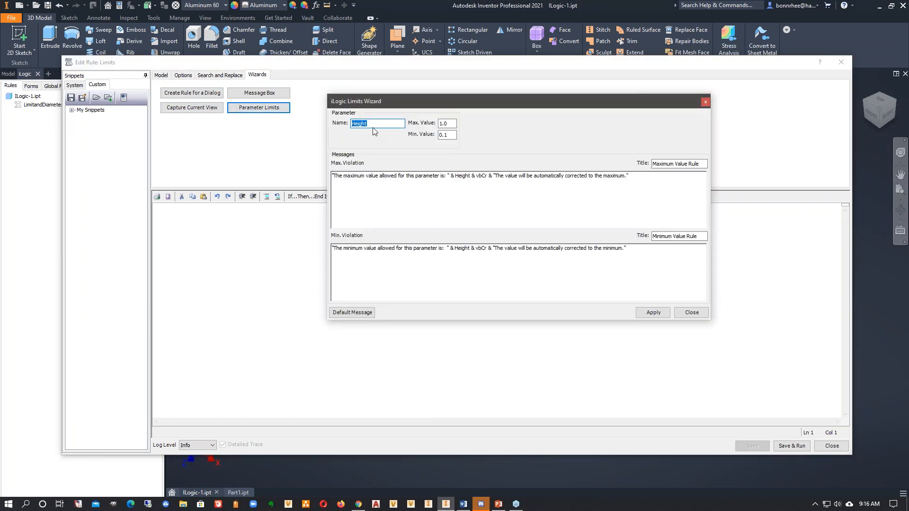
double_click(444, 124)
type("30")
key("Tab")
type("4")
- Review the default violation messages, add the Height limits code to the Limits rule, and save and run it
left_click_drag(633, 193, 330, 184)
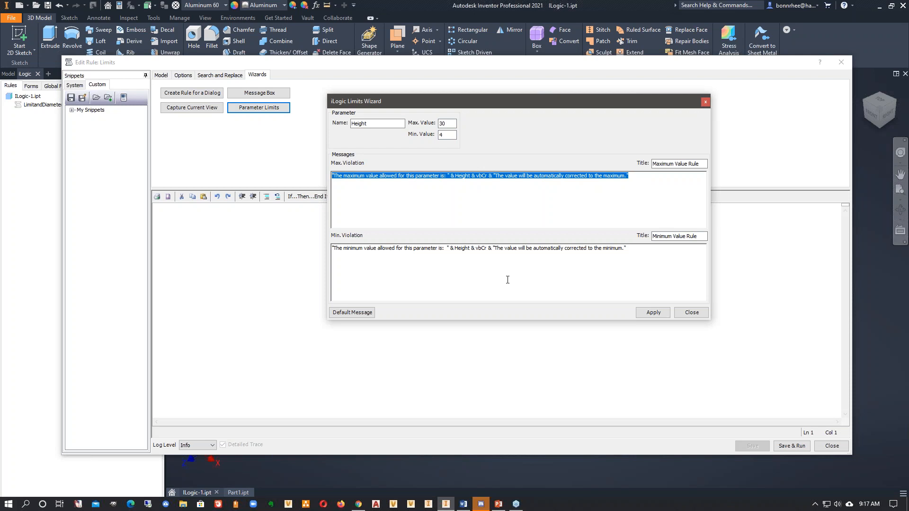
left_click_drag(627, 264, 334, 254)
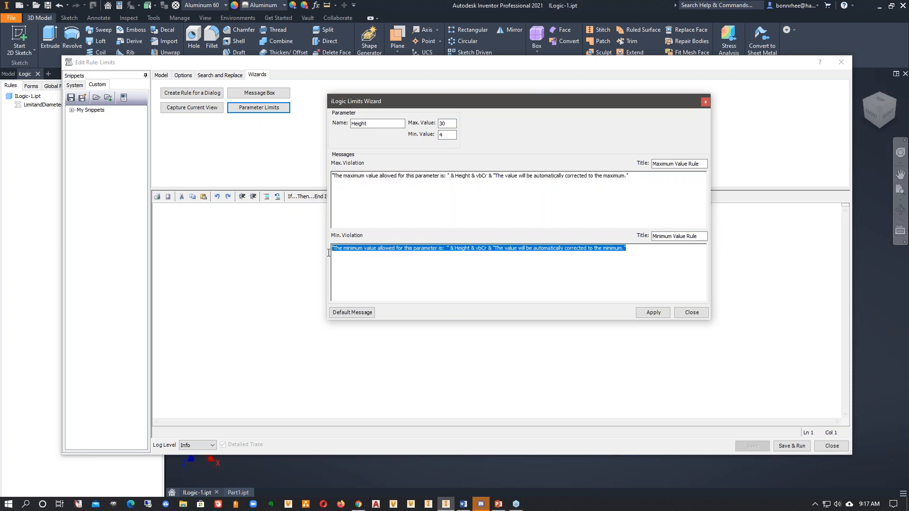
left_click(652, 314)
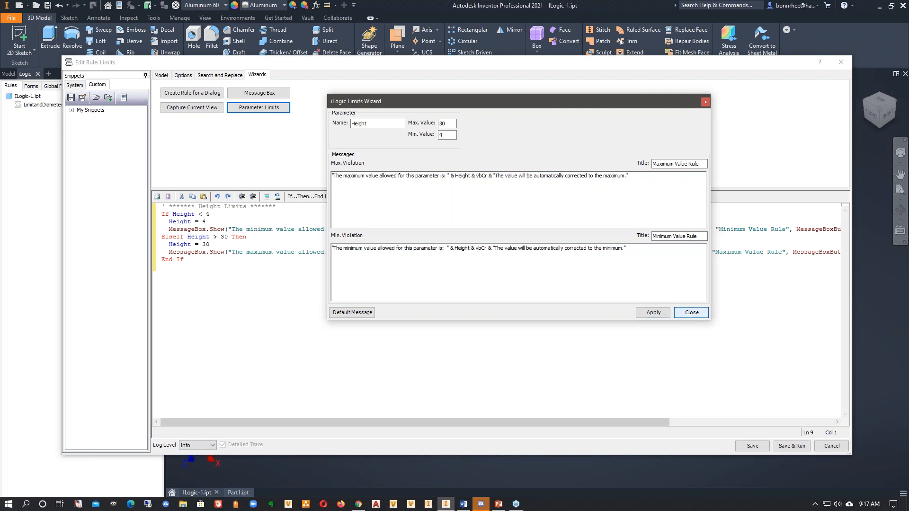
left_click(691, 312)
left_click(795, 450)
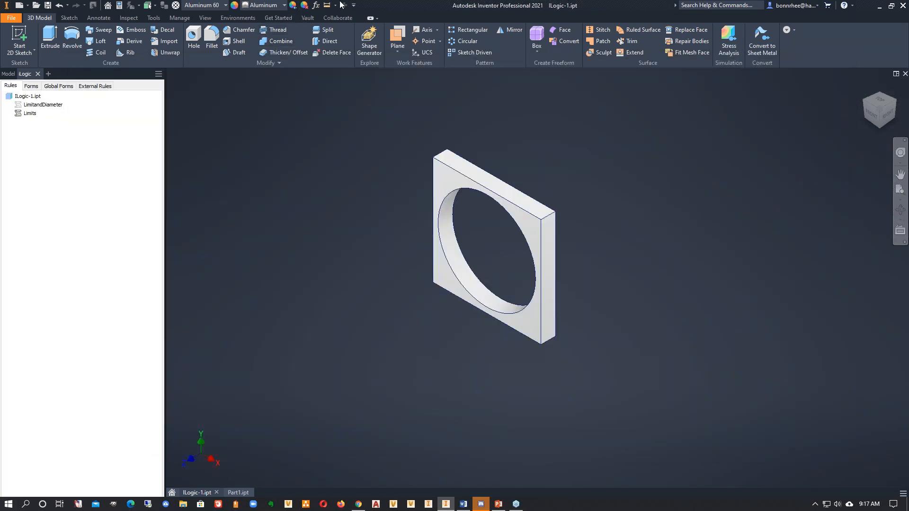
- Try a Height of 31 in the part's parameters to test the upper limit, and dismiss the message
left_click(316, 8)
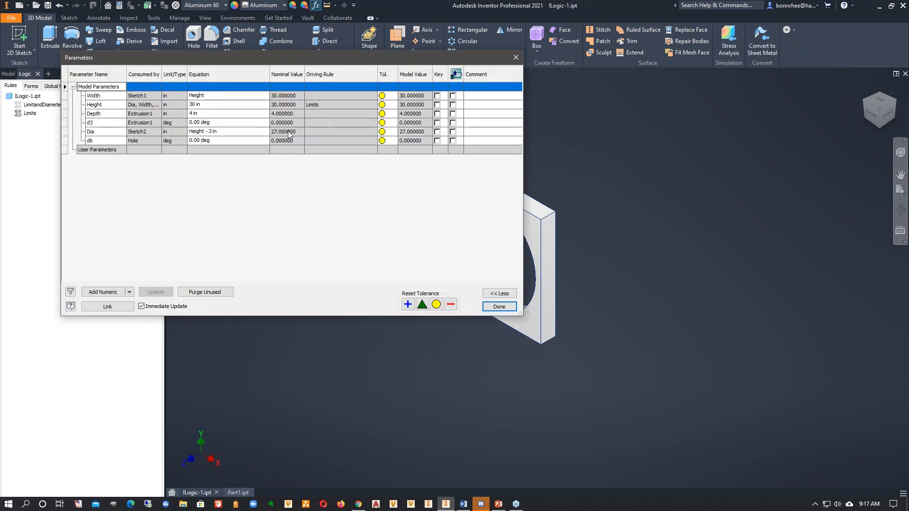
left_click(208, 105)
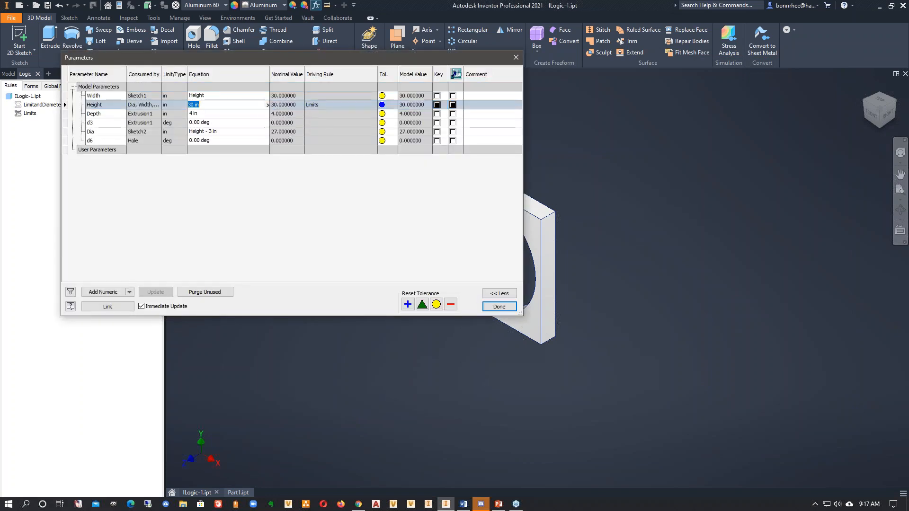
type("31")
key("Return")
left_click_drag(292, 155, 618, 127)
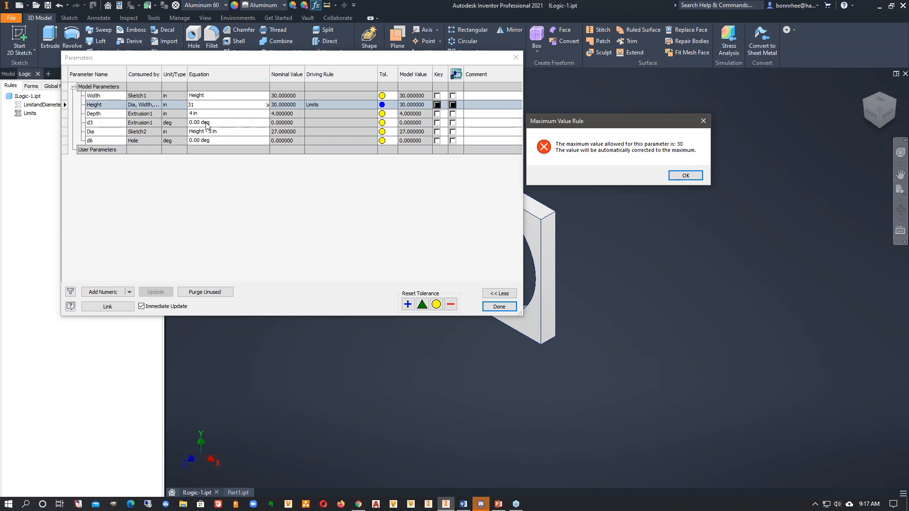
left_click(685, 176)
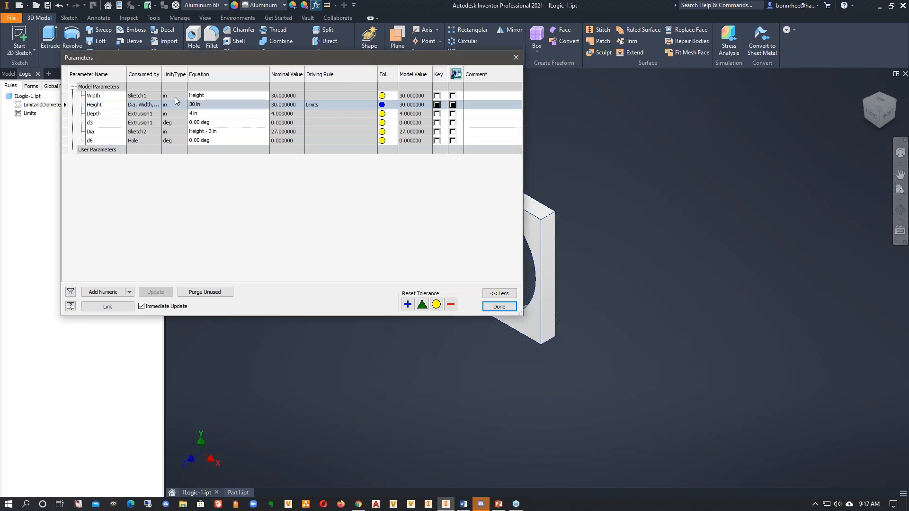
- Enter 3 as the Height to test the lower limit, dismiss the message, and finish editing the parameters
left_click(203, 104)
type("3")
key("Return")
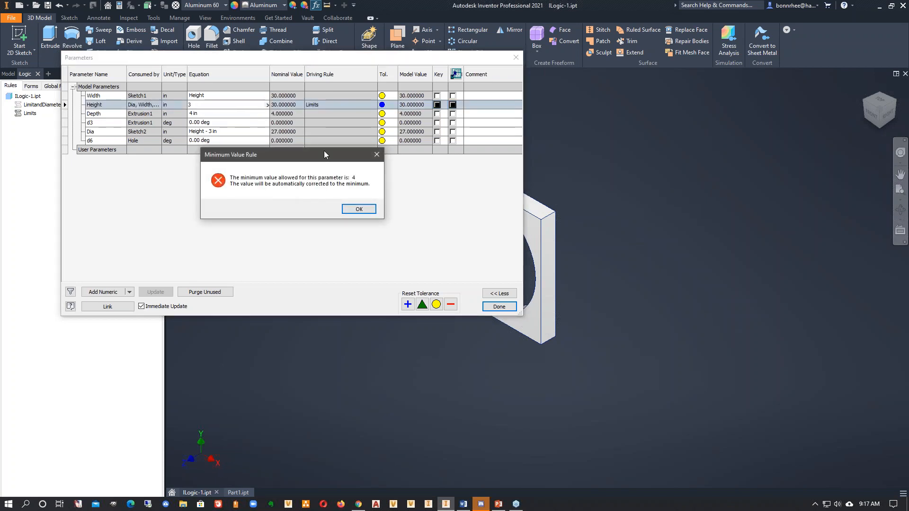
left_click_drag(324, 154, 705, 128)
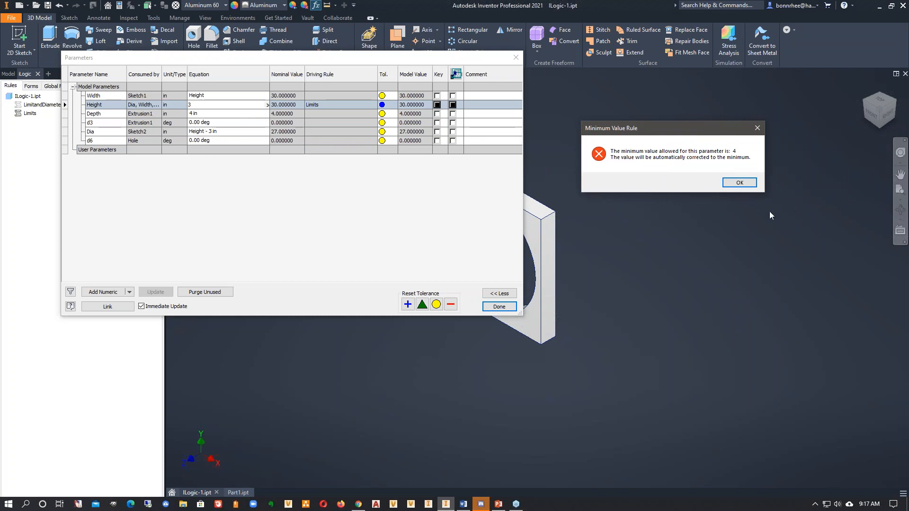
left_click(738, 183)
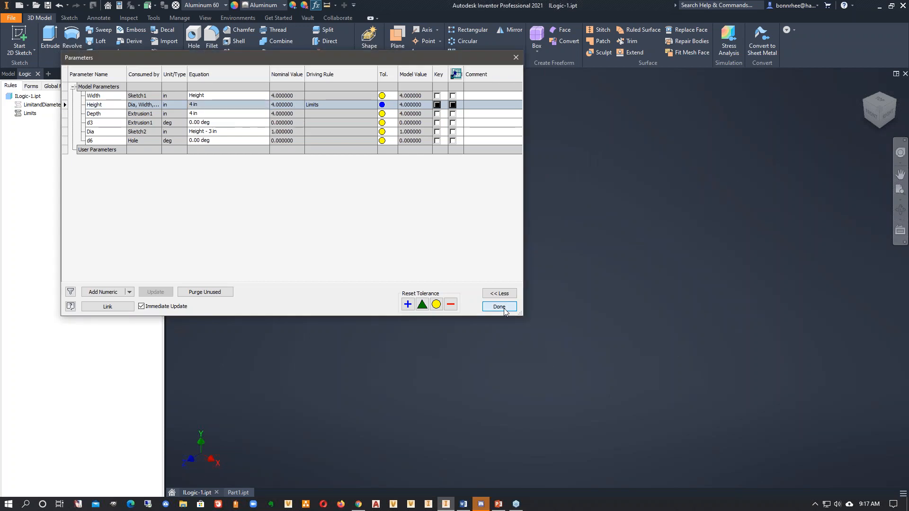
left_click(499, 306)
- Review the generated height-limit code in the Limits rule and close it unchanged
right_click(26, 113)
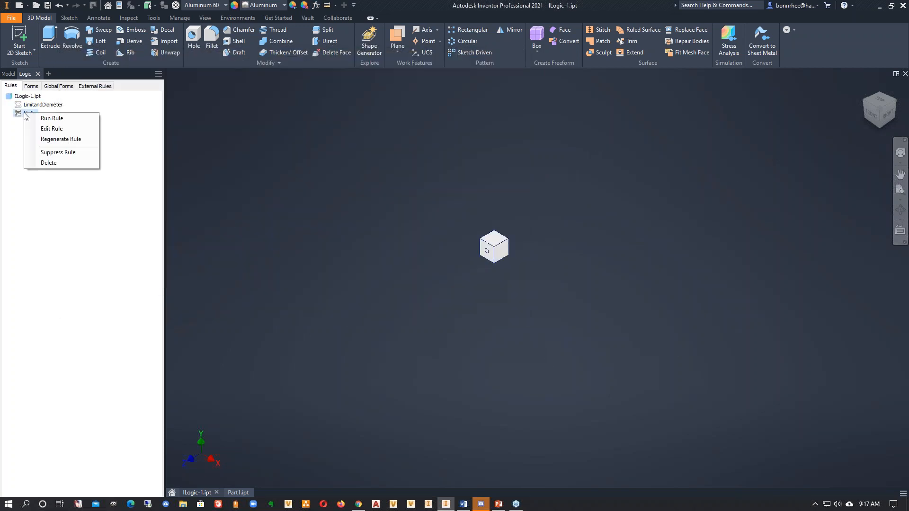
left_click(49, 130)
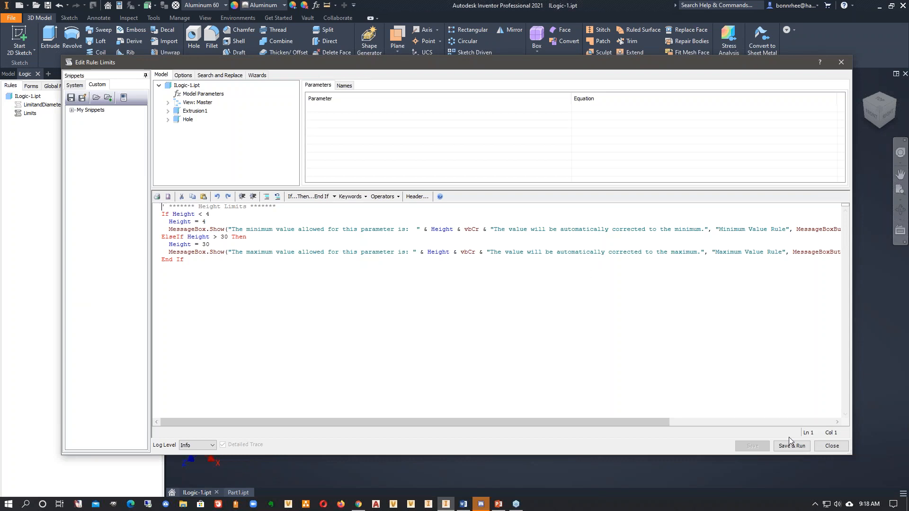
left_click(831, 446)
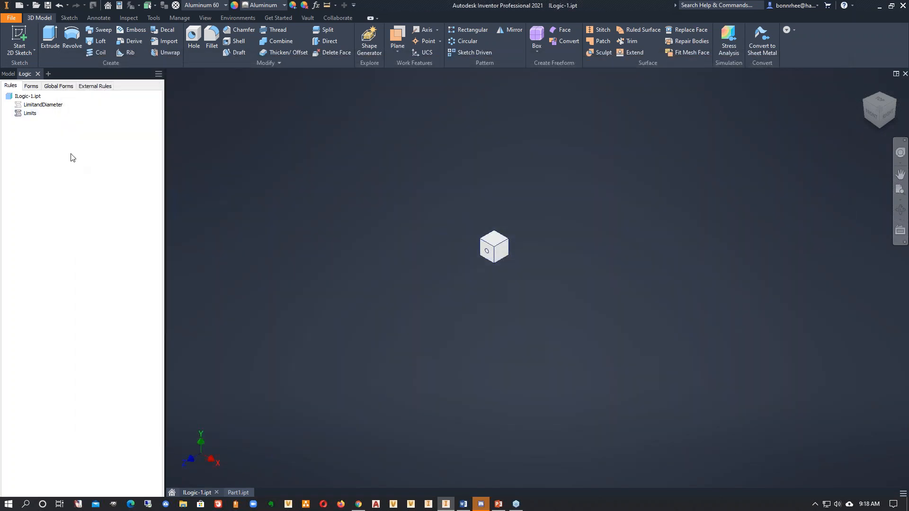
- Suppress the Limits rule in ILogic-1.ipt
left_click(51, 105)
left_click(29, 113)
right_click(31, 115)
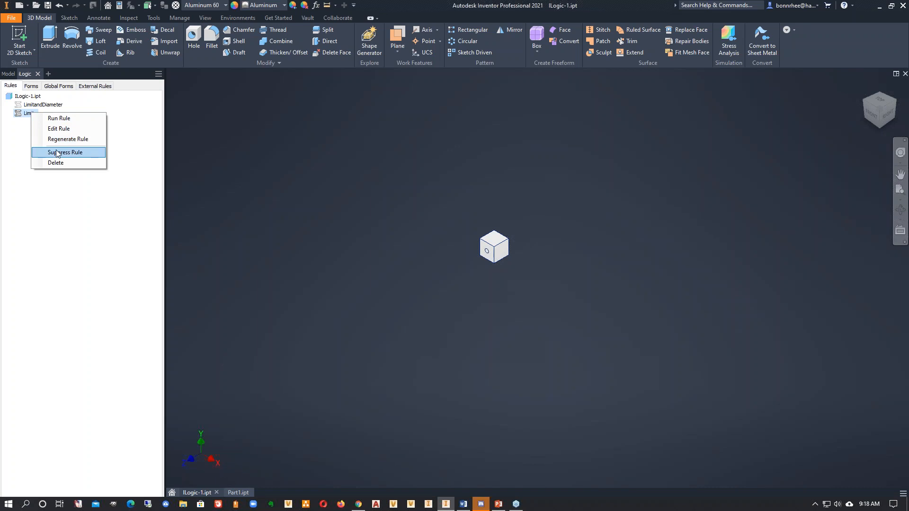
left_click(57, 152)
- Open the LimitandDiameter rule for editing and examine its comments on the height limits, hole suppression and diameter
left_click(46, 104)
right_click(48, 105)
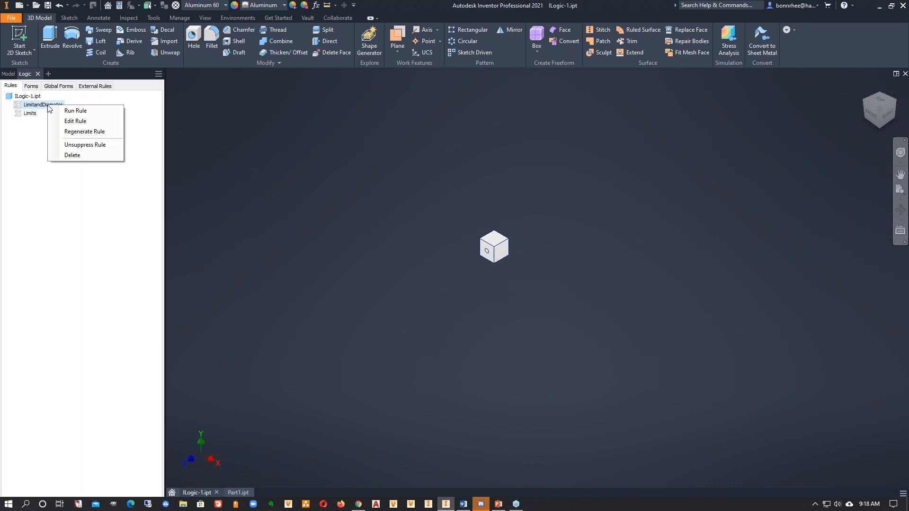
left_click(78, 122)
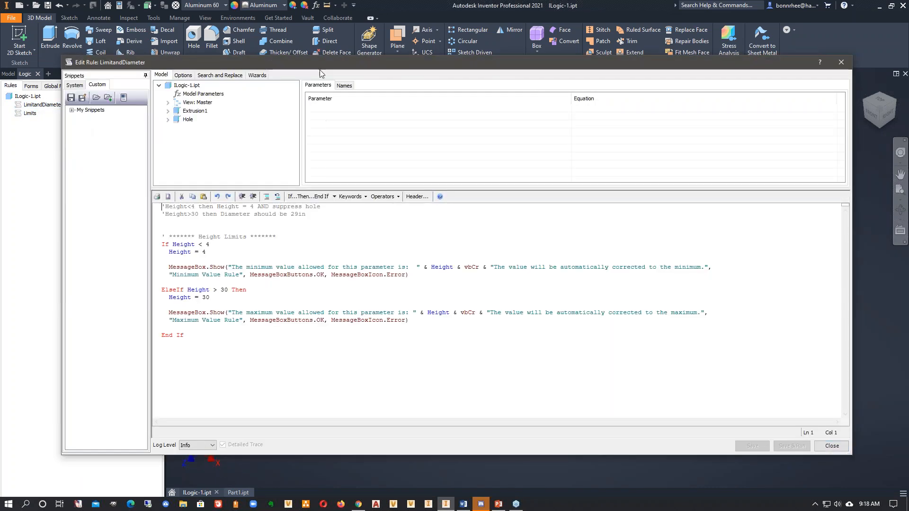
left_click_drag(324, 71, 380, 71)
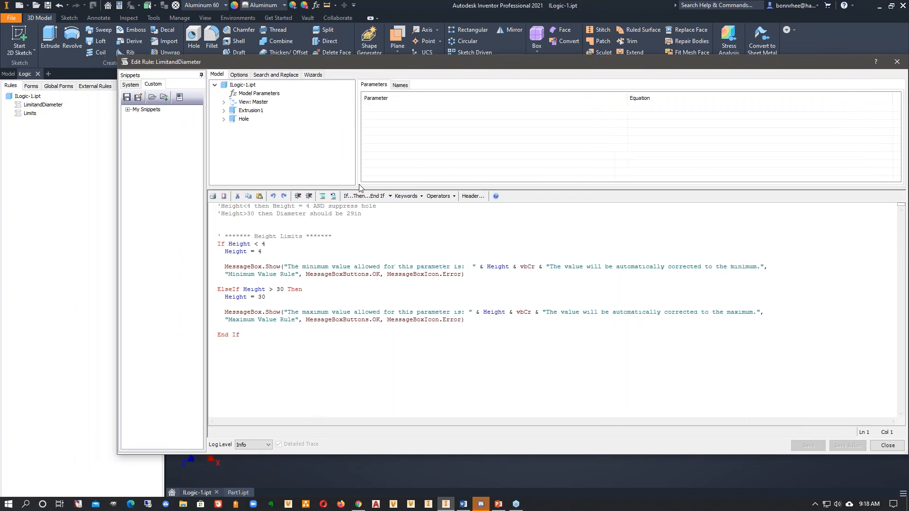
left_click(366, 218)
key("Down")
left_click_drag(383, 208, 217, 207)
left_click(383, 239)
left_click_drag(311, 208, 277, 209)
left_click(326, 229)
left_click_drag(381, 206, 372, 206)
left_click_drag(256, 214, 221, 214)
left_click(301, 224)
left_click_drag(368, 216, 278, 215)
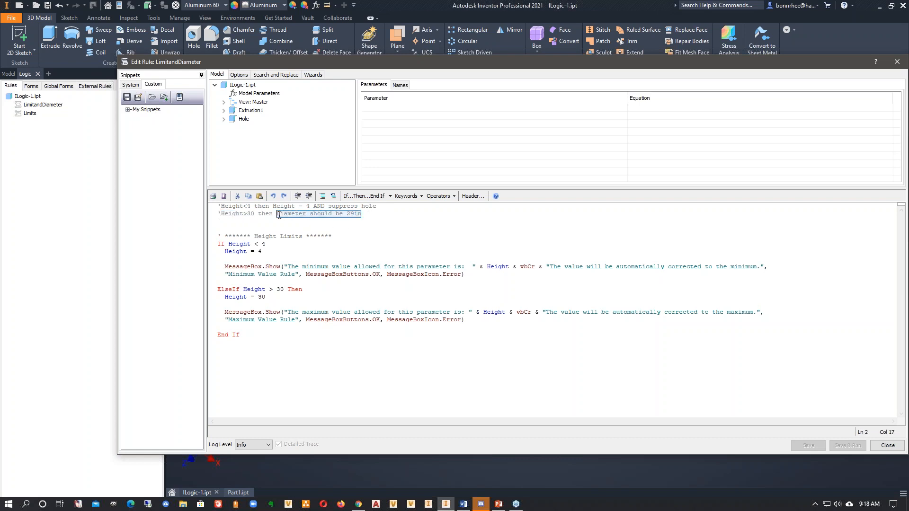
left_click(392, 234)
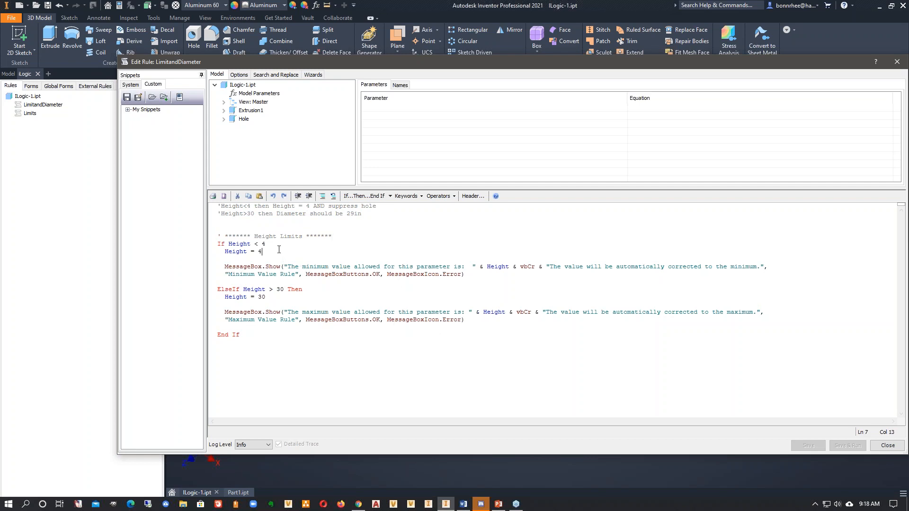
- Insert the captured current state of the Hole feature on a new line below Height = 4
key("Return")
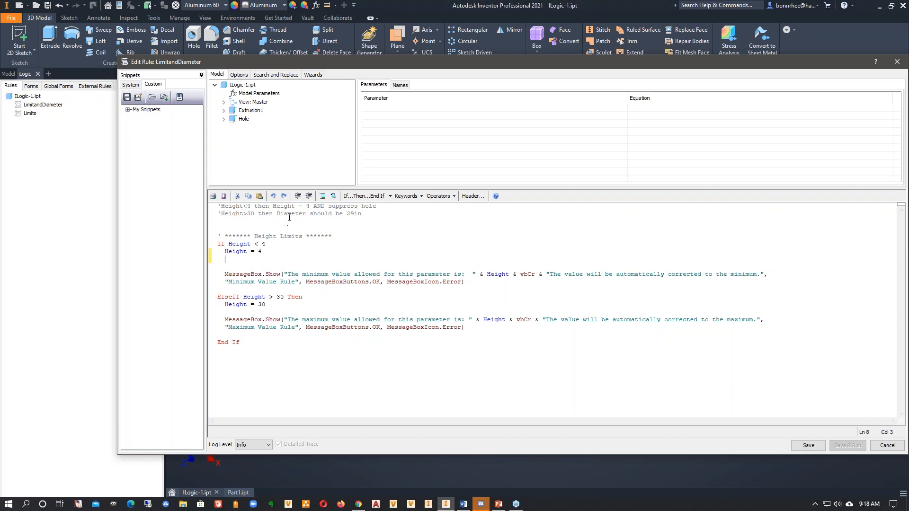
left_click(227, 206)
left_click_drag(377, 207, 225, 207)
left_click(250, 259)
left_click(244, 119)
right_click(244, 121)
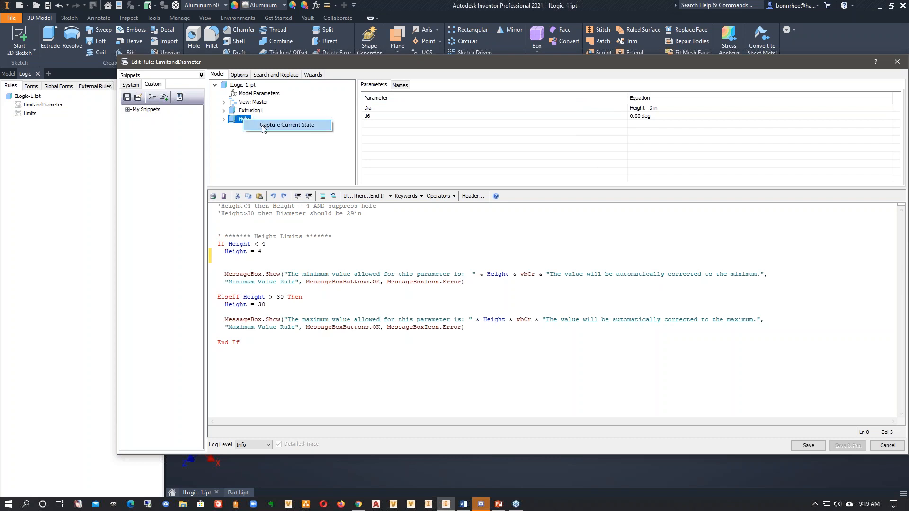
left_click(264, 126)
- Delete the d6 and Dia lines from the captured Hole code, keeping only the Feature.IsActive line
left_click_drag(285, 289, 217, 274)
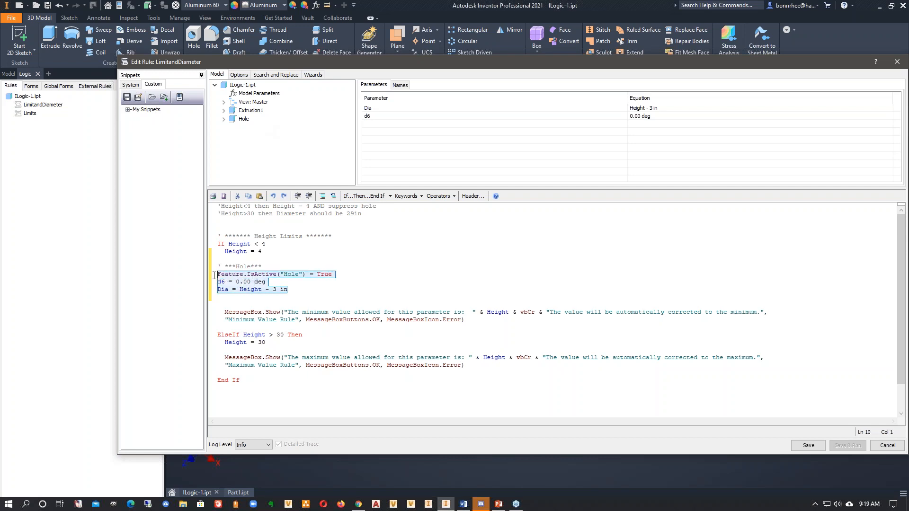
left_click(297, 275)
left_click(340, 276)
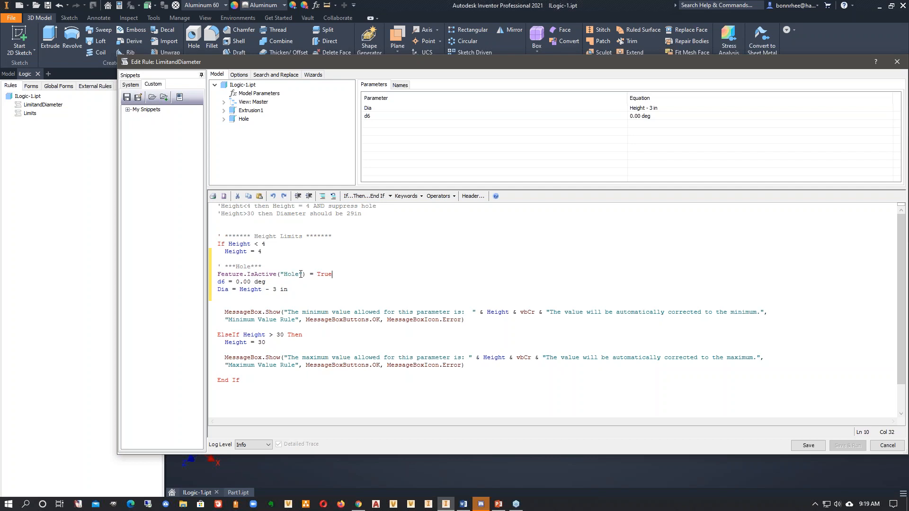
double_click(332, 275)
left_click_drag(267, 282, 219, 284)
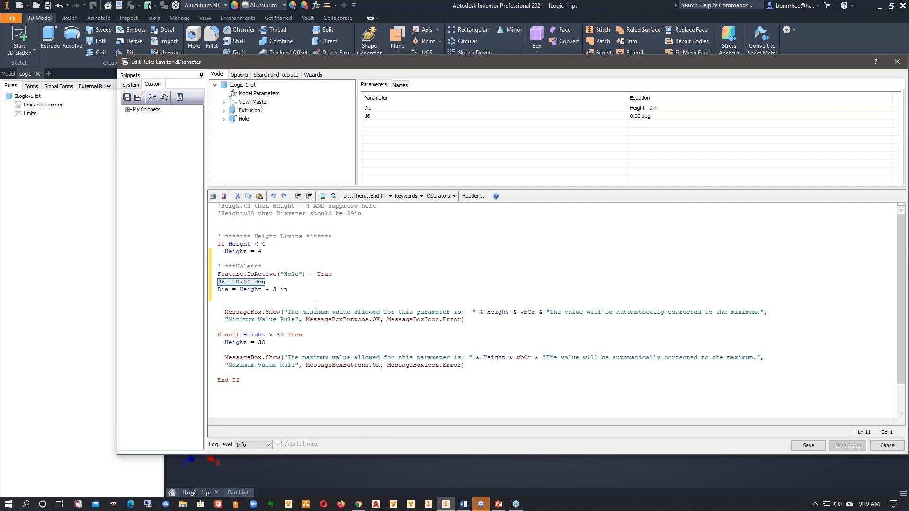
left_click(265, 282)
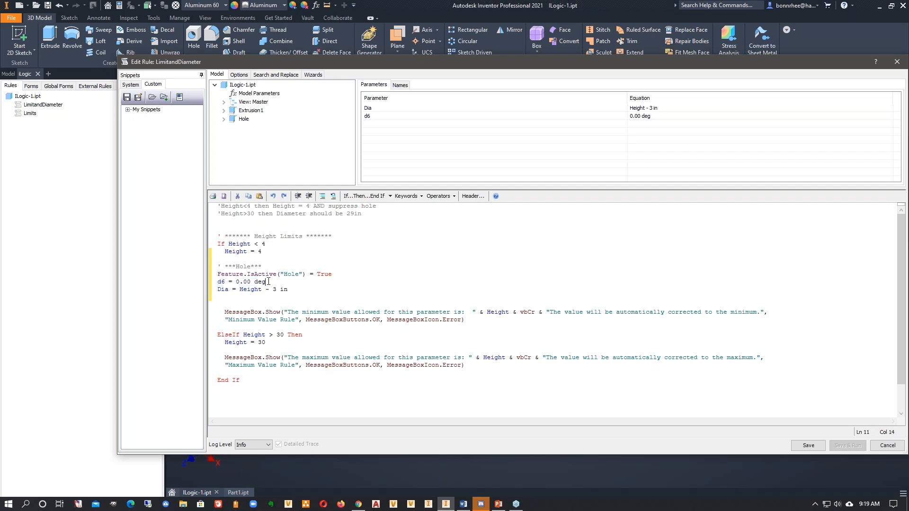
left_click_drag(265, 282, 218, 283)
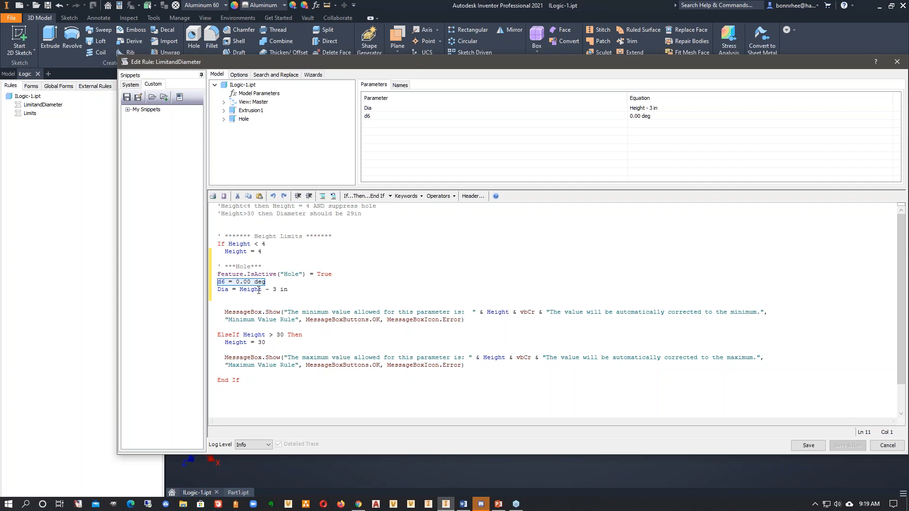
key("Delete")
left_click_drag(288, 289, 215, 292)
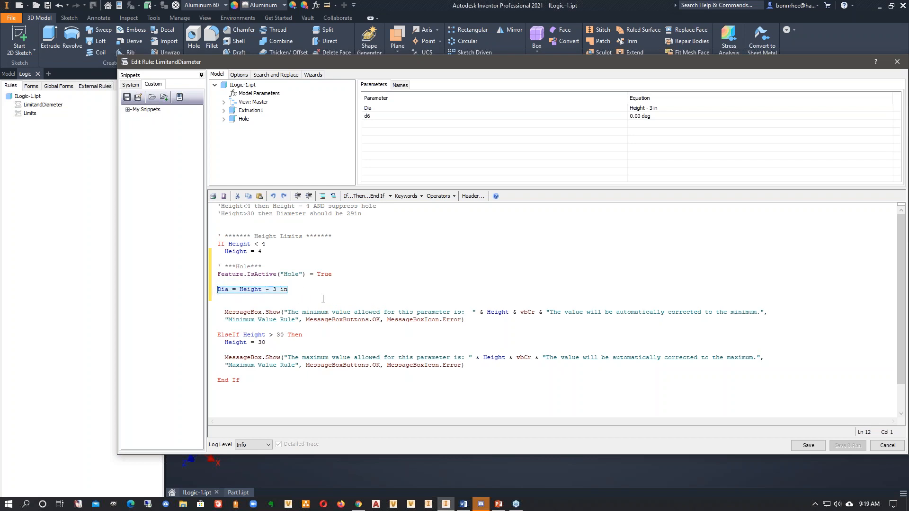
key("Delete")
key("Delete")
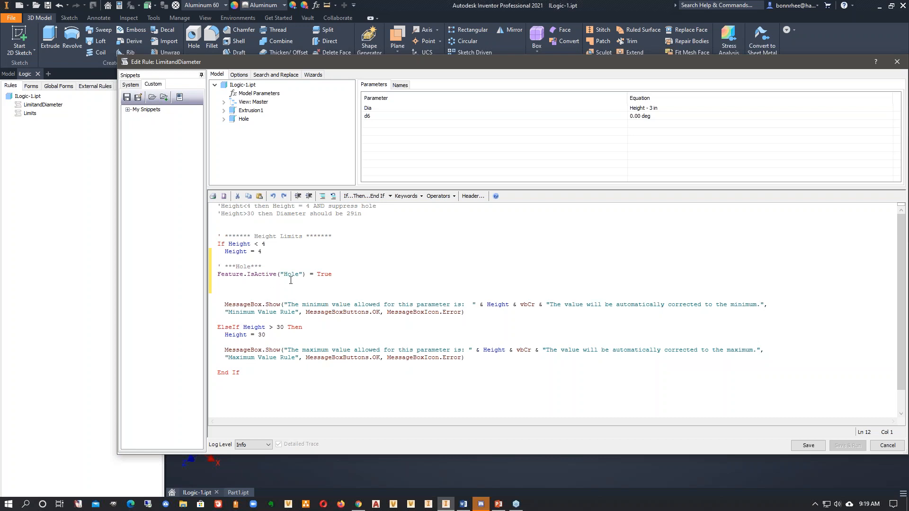
key("Delete")
- Set Feature.IsActive("Hole") to False in the Height < 4 branch
left_click_drag(338, 274, 318, 276)
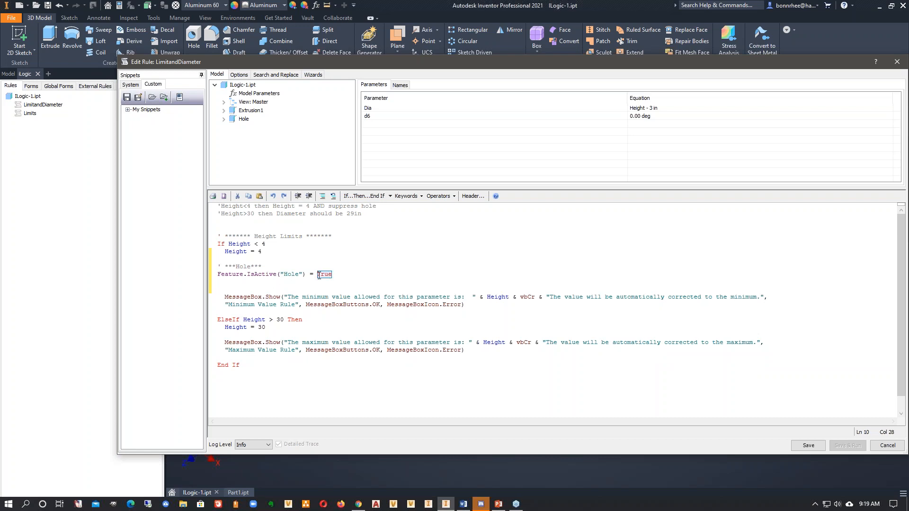
type("Fa")
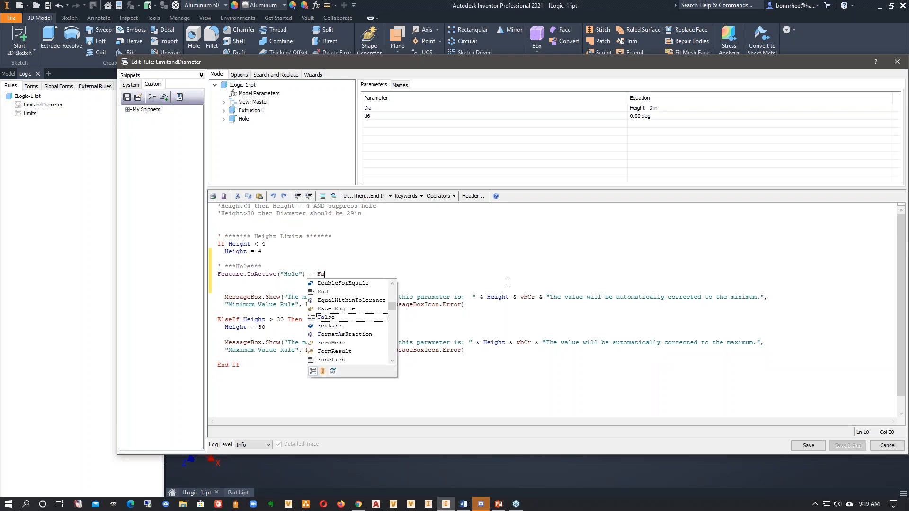
type("lse")
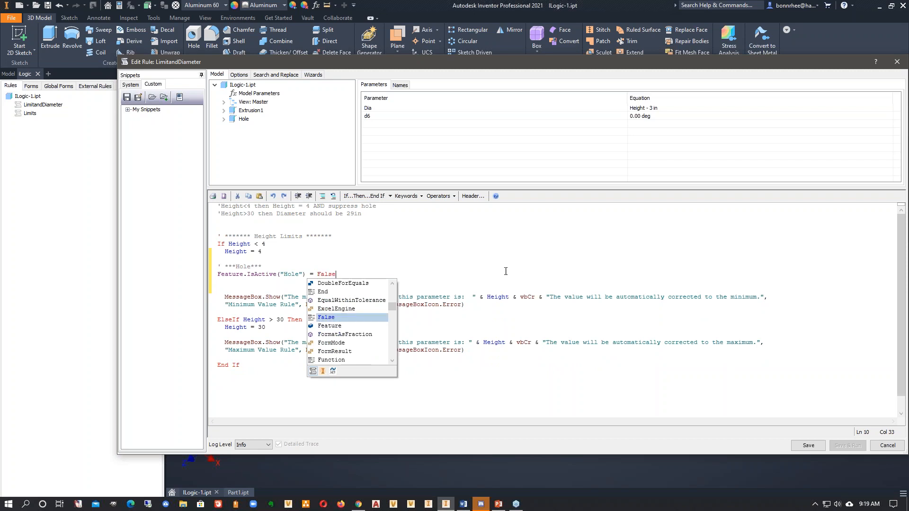
- Insert the captured current state of the Dia parameter on a new line below Height = 30
left_click(500, 269)
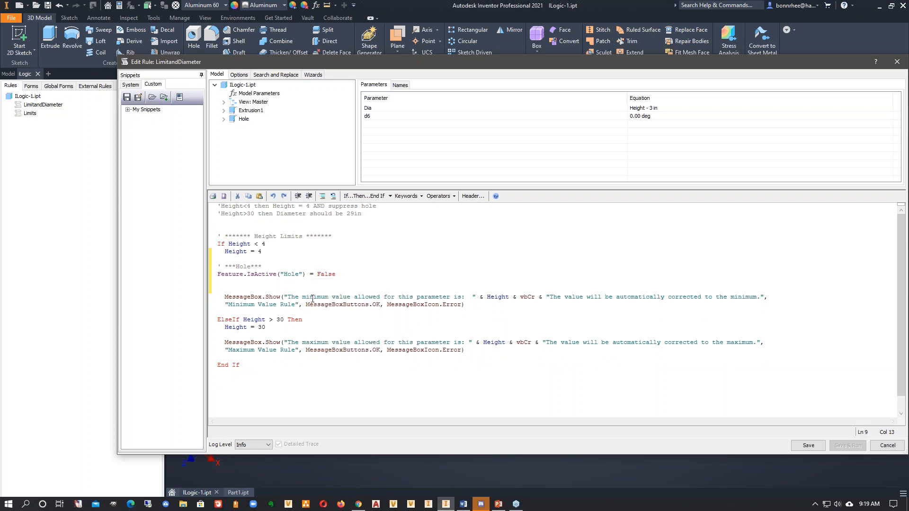
left_click(279, 330)
key("Return")
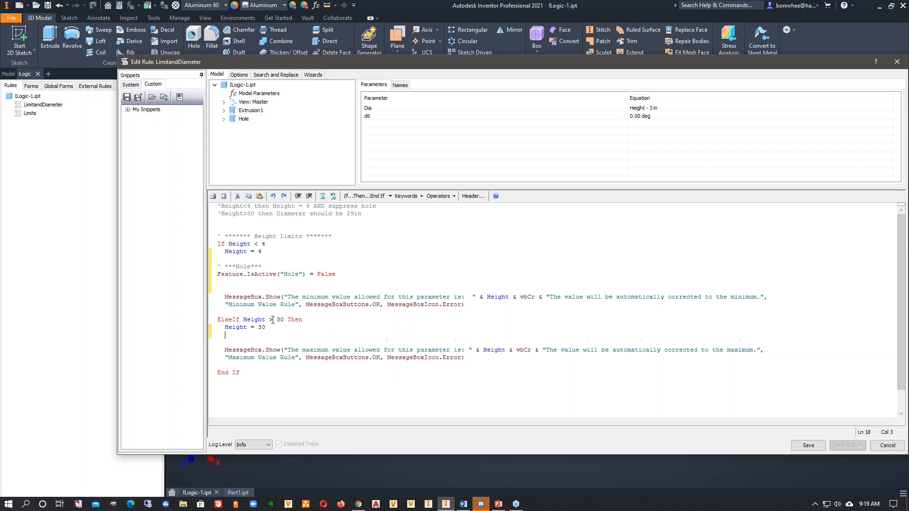
left_click_drag(373, 216, 273, 213)
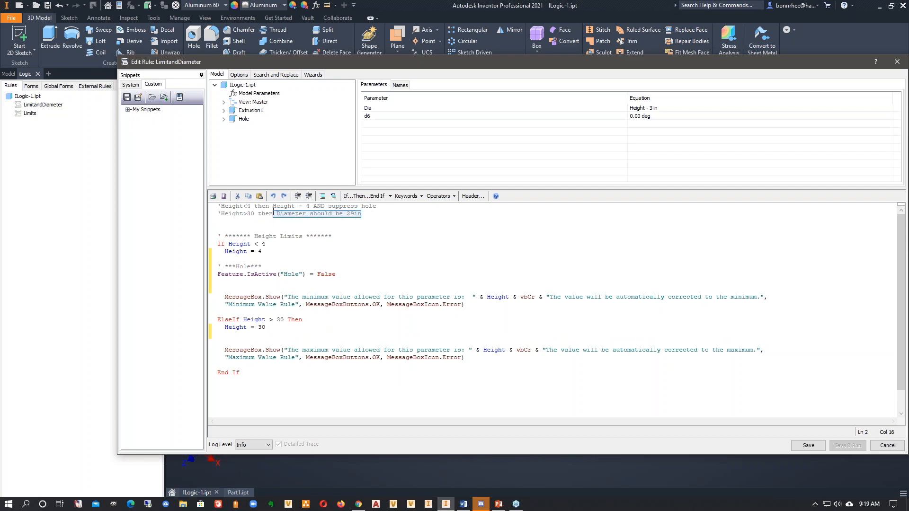
left_click(229, 333)
left_click(369, 109)
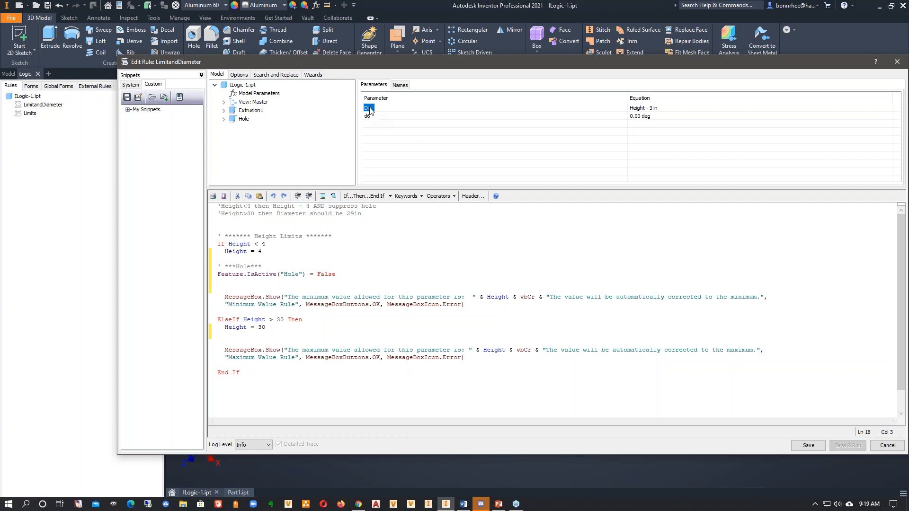
right_click(370, 110)
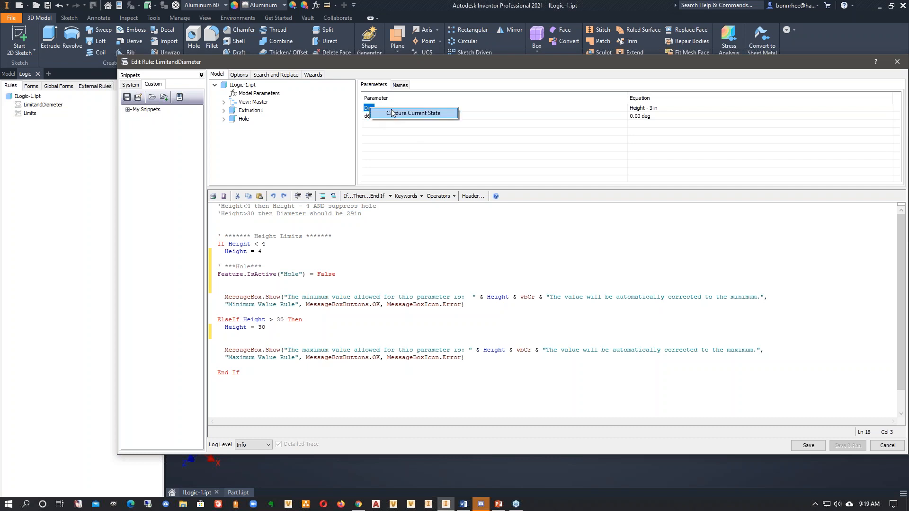
left_click(391, 113)
- Replace the captured Dia expression with 29 in the Height > 30 branch, then save and close the rule
left_click_drag(297, 334, 248, 336)
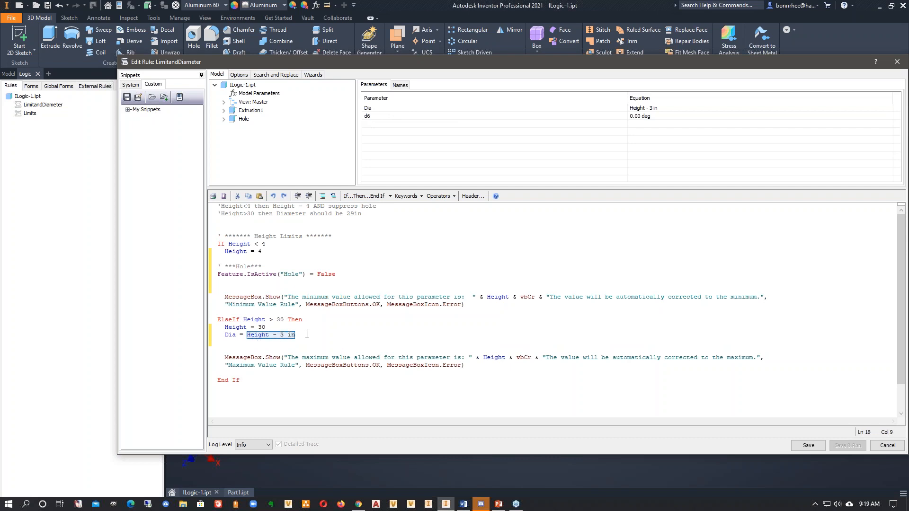
type("29")
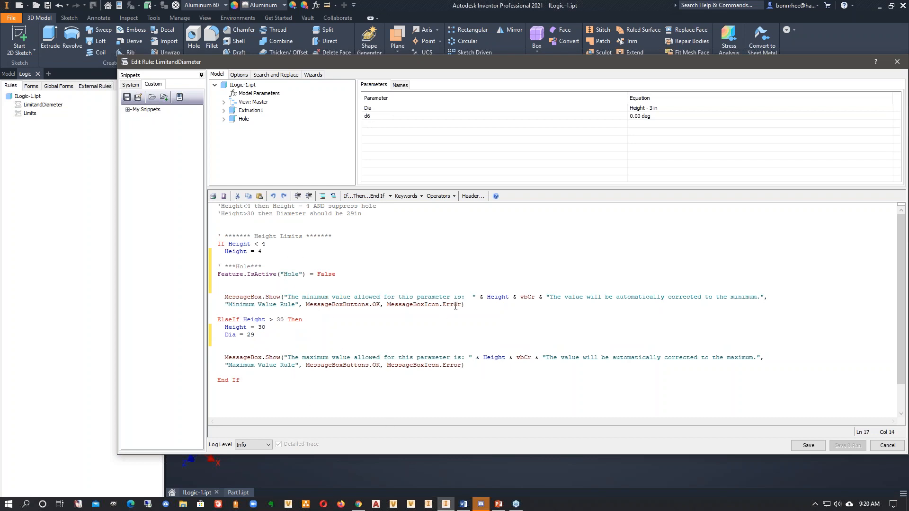
left_click_drag(464, 297, 287, 296)
left_click(322, 335)
left_click(795, 447)
left_click(876, 447)
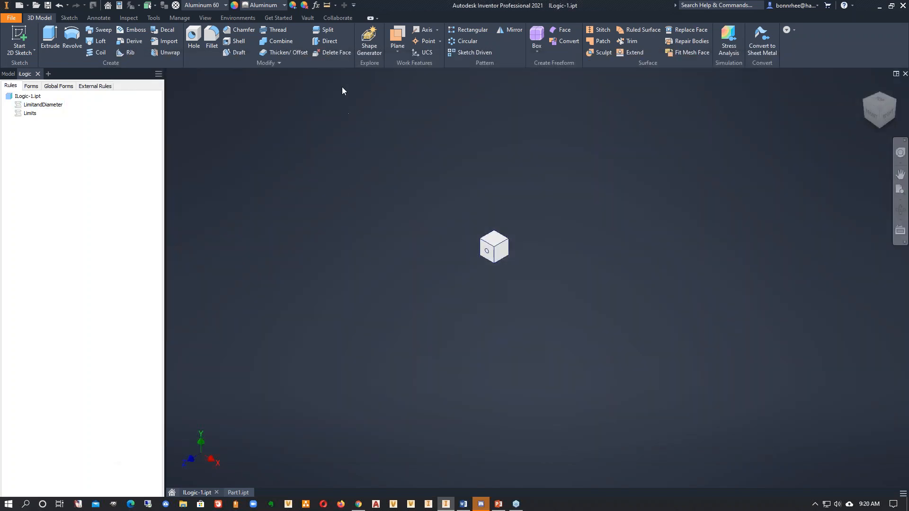
- Set the part's Height parameter to 31 in while the LimitandDiameter rule is suppressed
left_click(315, 6)
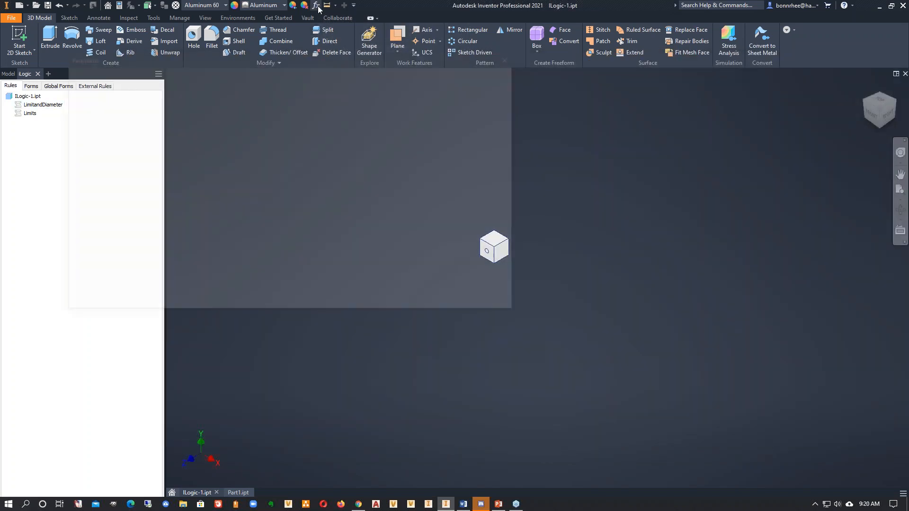
scroll(699, 286, "down", 5)
scroll(686, 305, "up", 1)
middle_click_drag(686, 305, 830, 301)
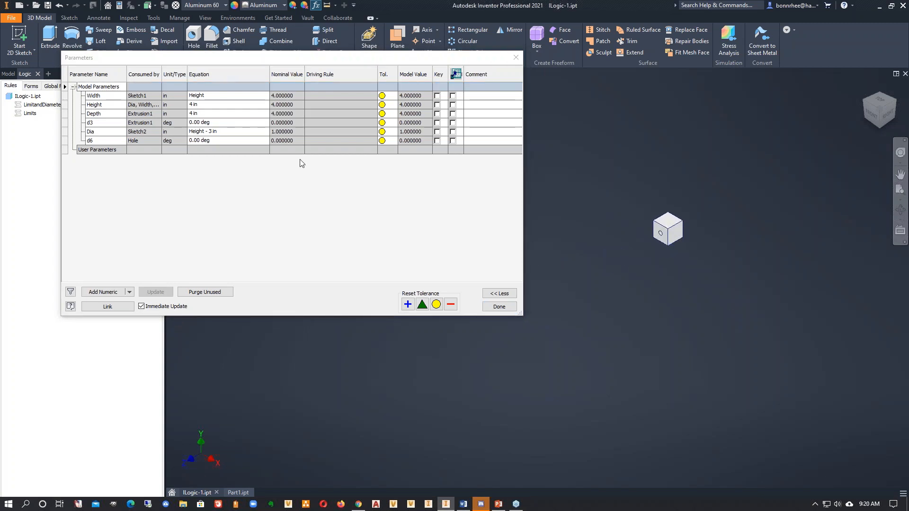
left_click(205, 105)
type("31")
key("Return")
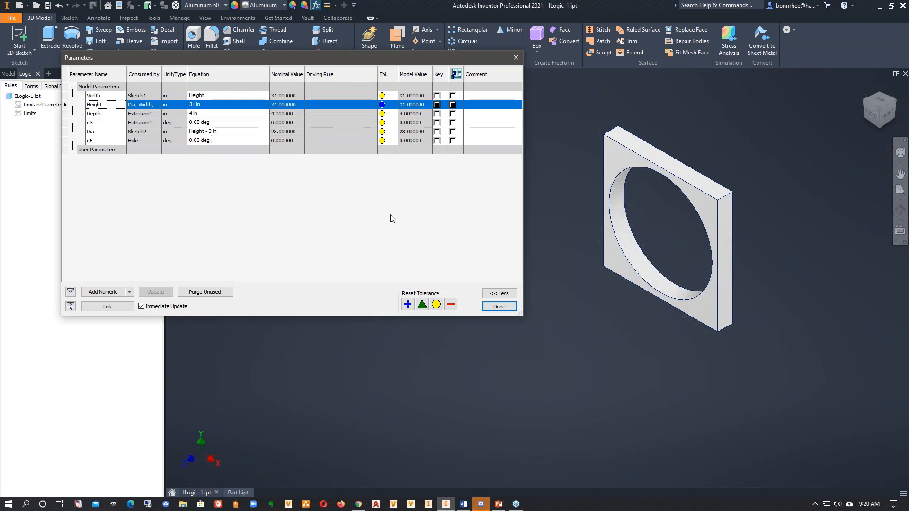
- Set the Height parameter to 3 in, dismiss the update error and finish editing the parameters
left_click(212, 106)
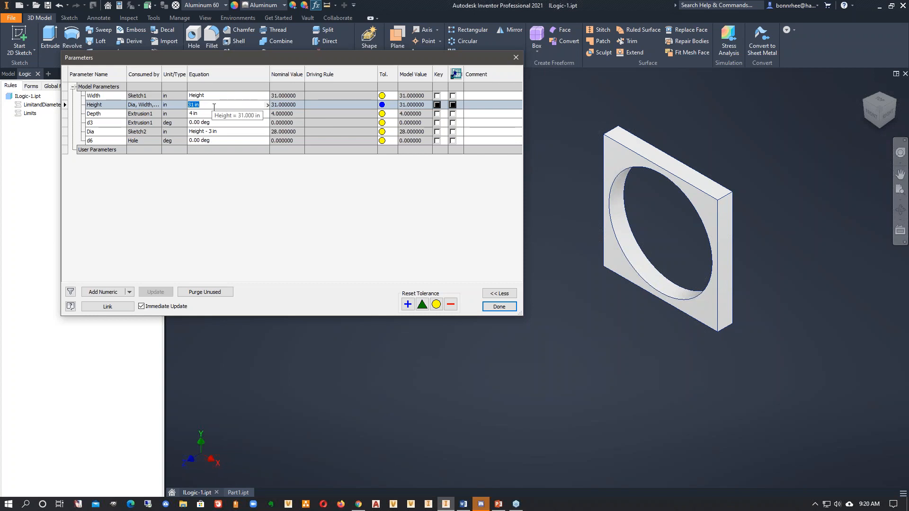
type("3")
key("Return")
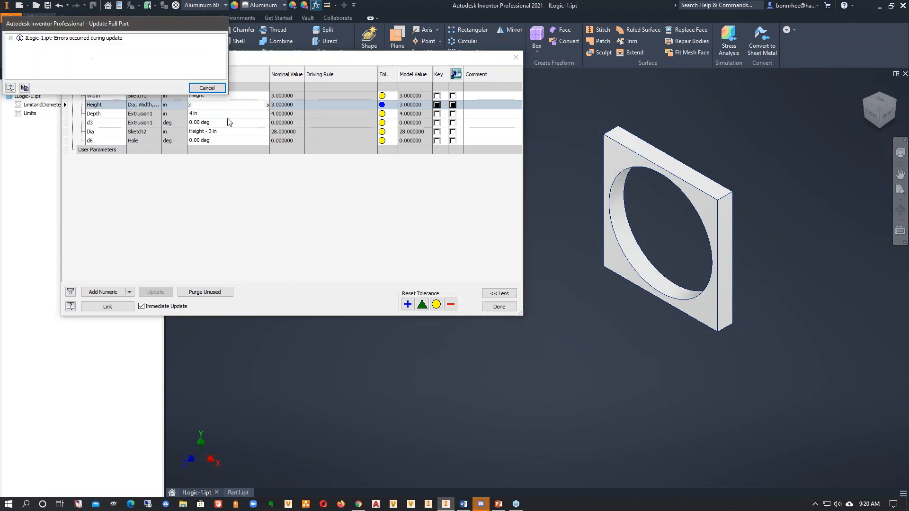
left_click(207, 88)
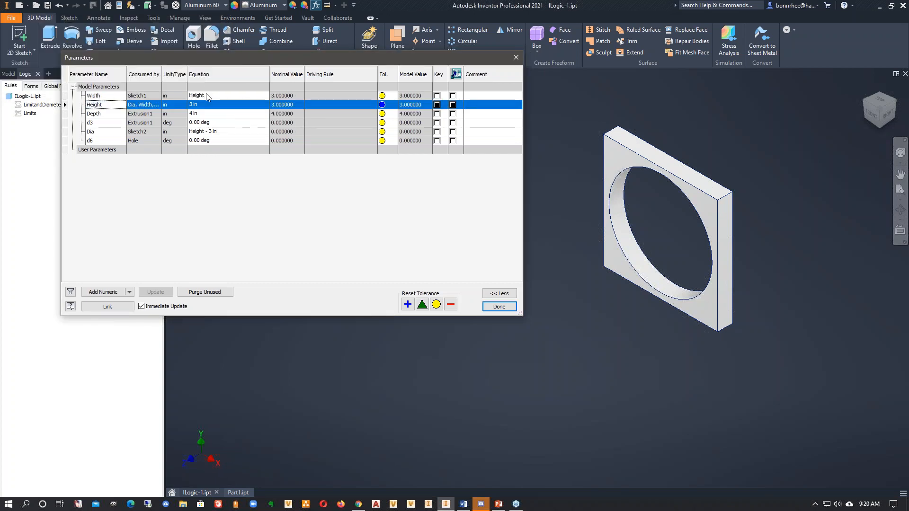
left_click(499, 306)
- Unsuppress and regenerate the LimitandDiameter rule, accepting its minimum-value message
right_click(41, 107)
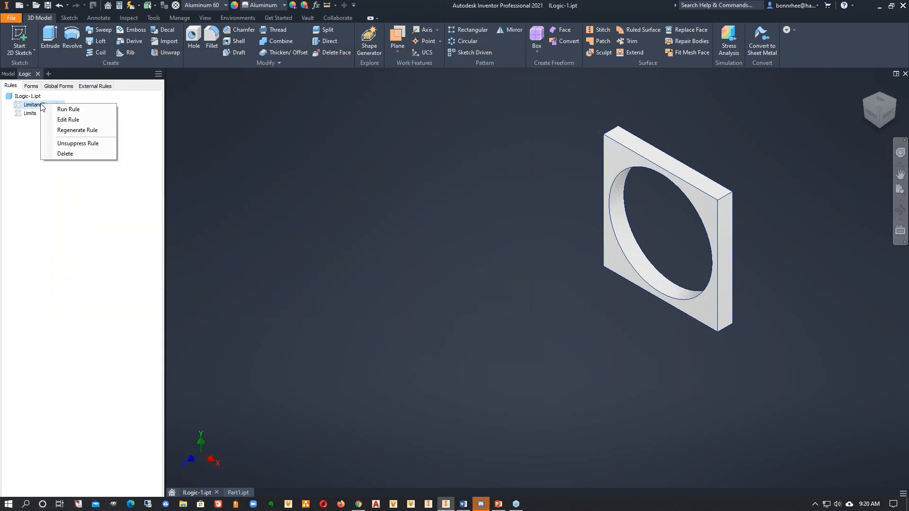
left_click(66, 143)
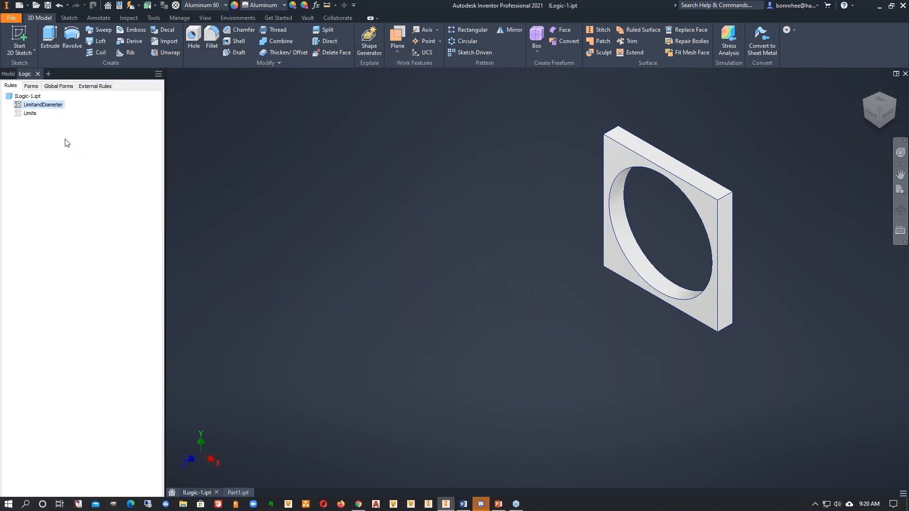
right_click(49, 106)
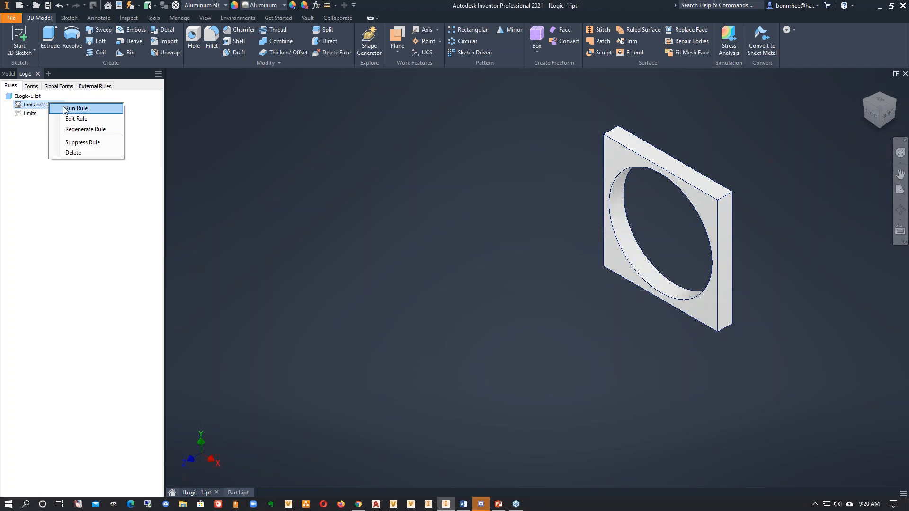
left_click(76, 130)
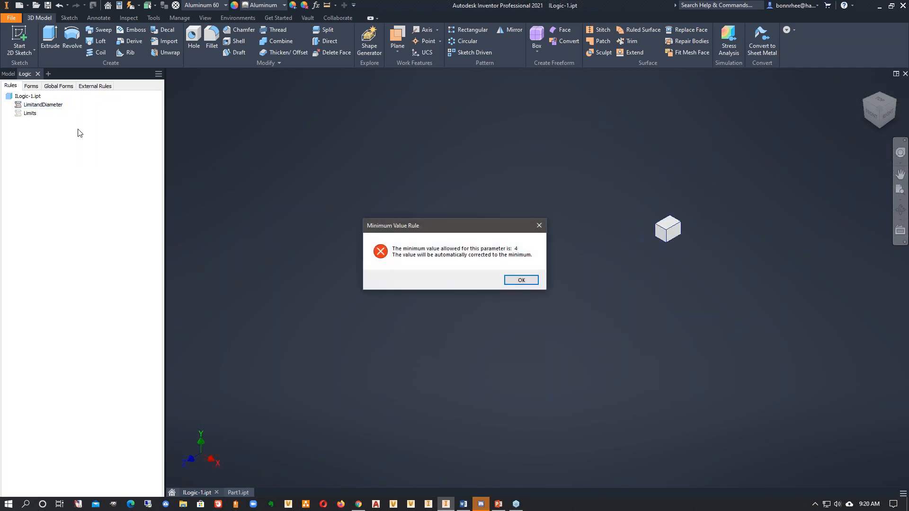
left_click(521, 281)
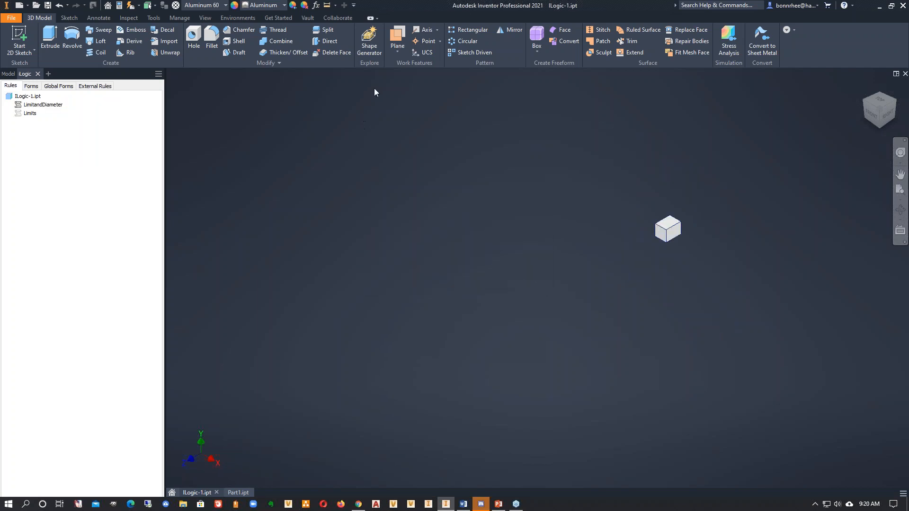
- Test the active rule's upper limit by entering 31 for Height and accepting the maximum-value message
left_click(316, 5)
left_click(216, 104)
type("31")
key("Return")
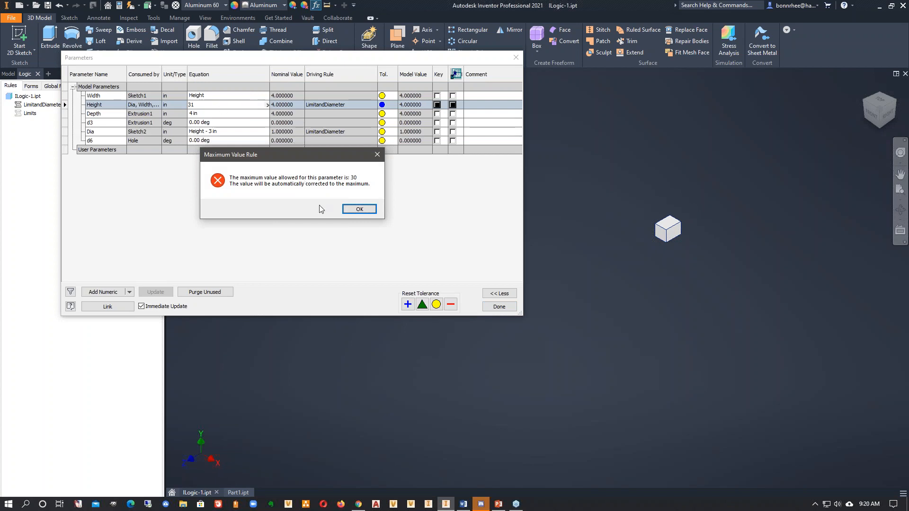
left_click(356, 211)
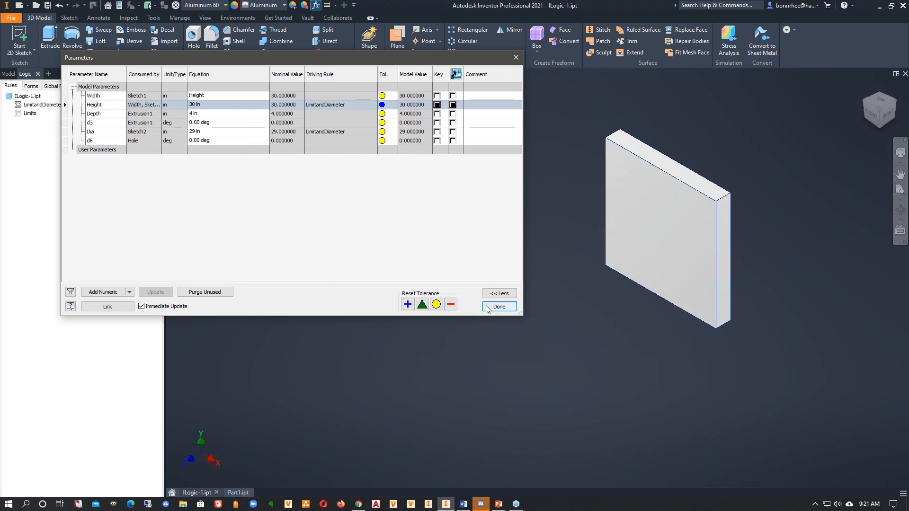
- Set the Height parameter to 15 in and finish editing the parameters
left_click(216, 106)
type("15")
key("Return")
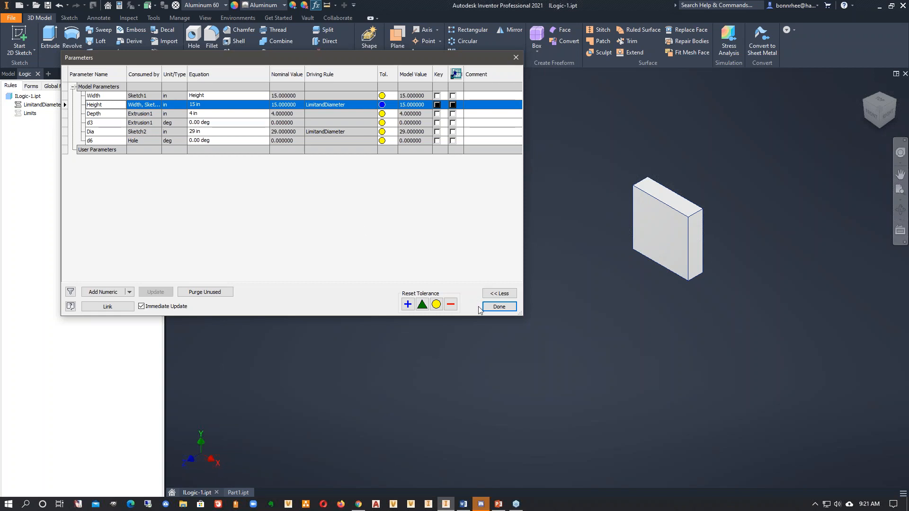
left_click(492, 306)
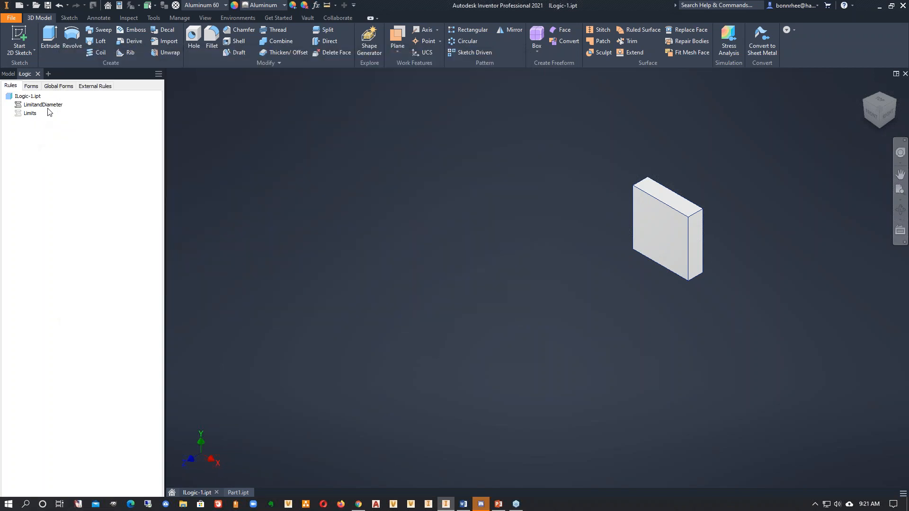
- Edit the LimitandDiameter rule and paste the comment '4<Height<30 - Diameter should be 3 inches less than the height' below the existing comments
right_click(53, 105)
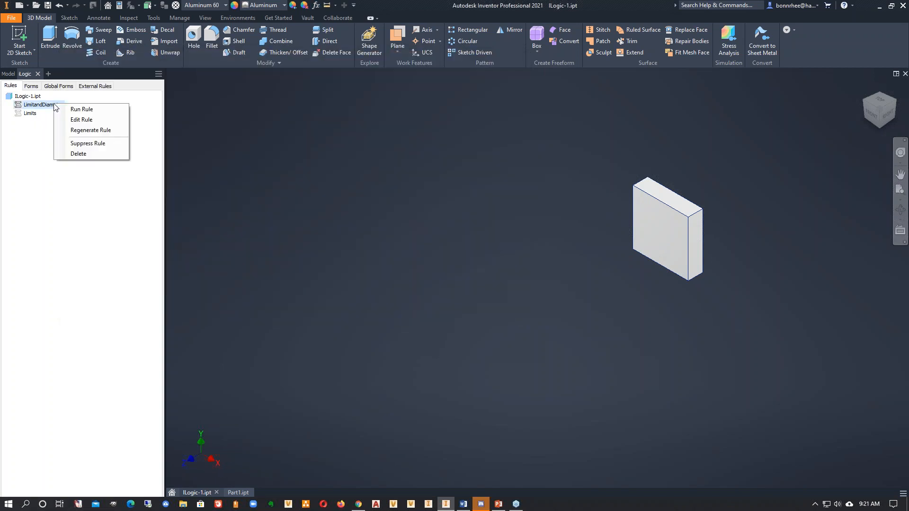
left_click(74, 122)
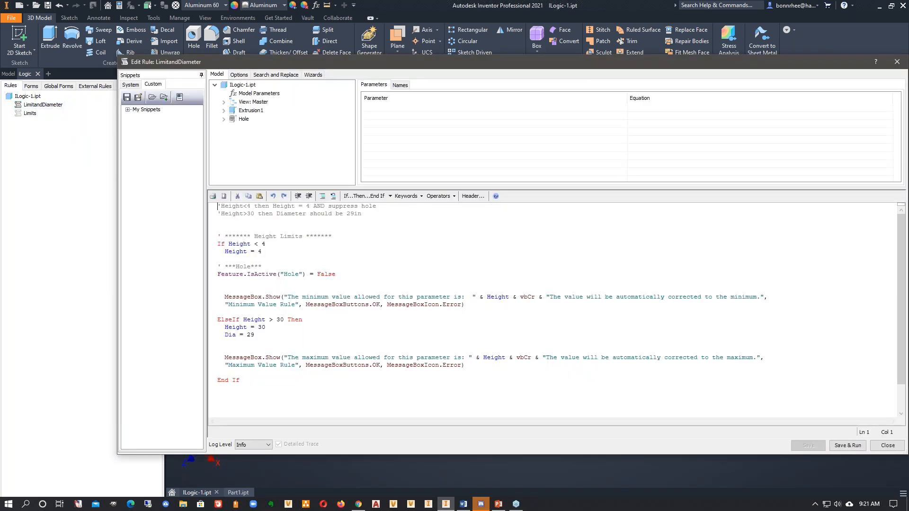
key("alt+Tab")
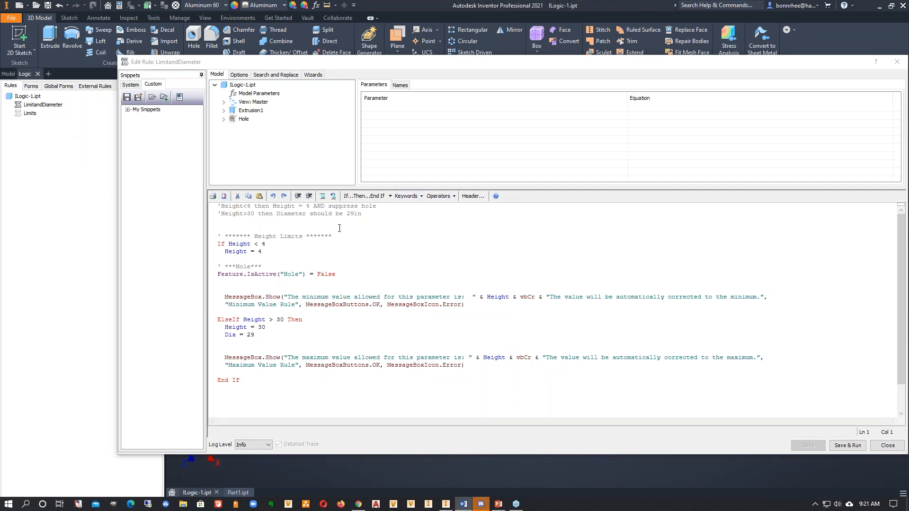
left_click(379, 219)
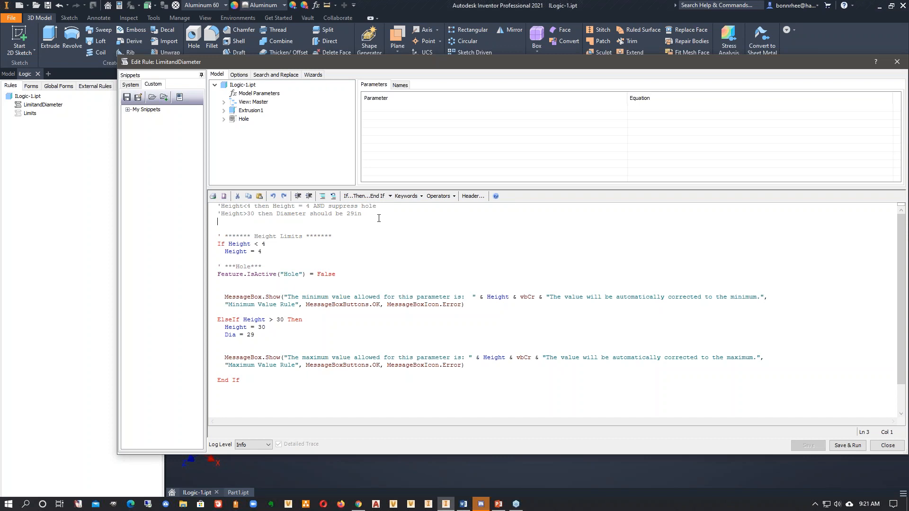
type("'4<Height<30 - Diameter should be 3 inches less than the height")
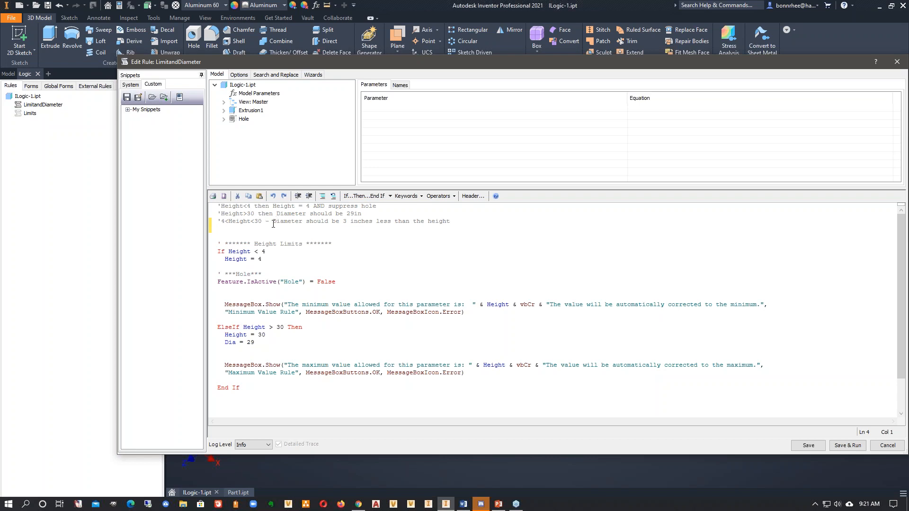
left_click_drag(448, 222, 273, 222)
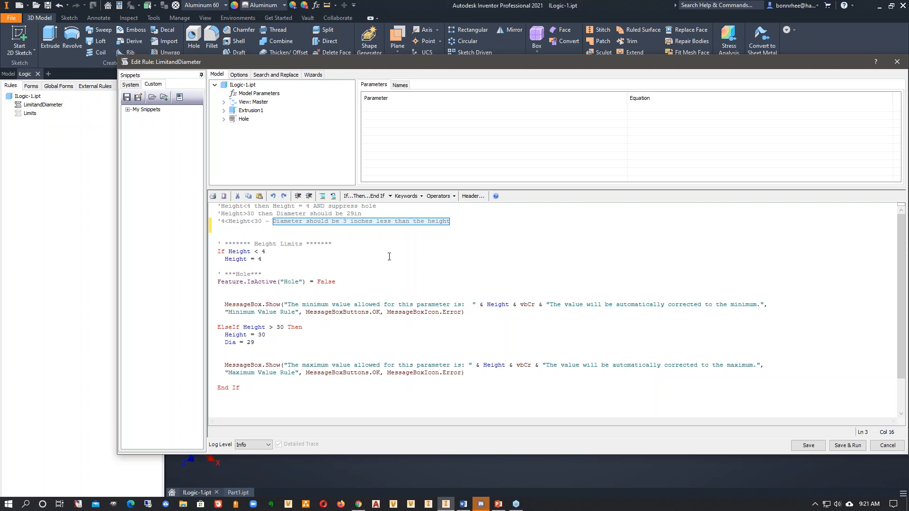
left_click(220, 376)
key("Return")
key("Return")
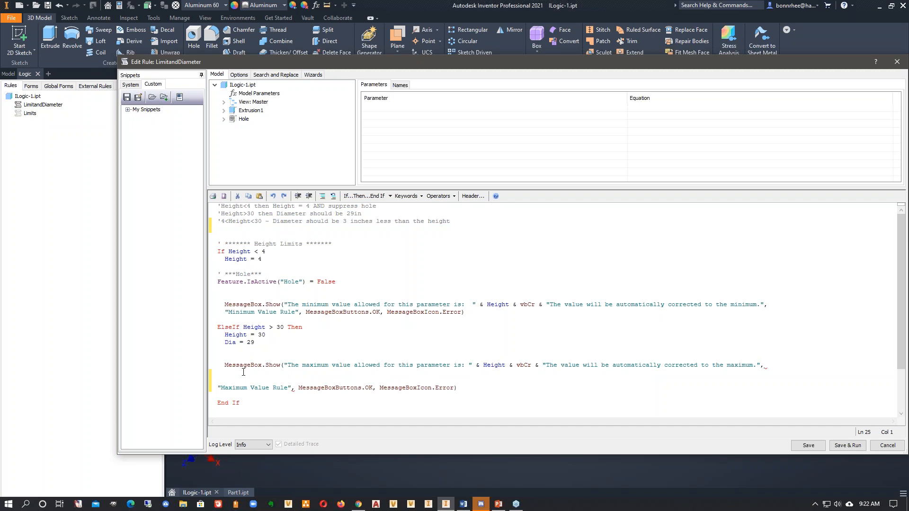
key("BackSpace")
key("BackSpace")
- Add an Else branch between the maximum-value message and End If, with an empty line beneath it
left_click(231, 378)
key("Return")
key("Return")
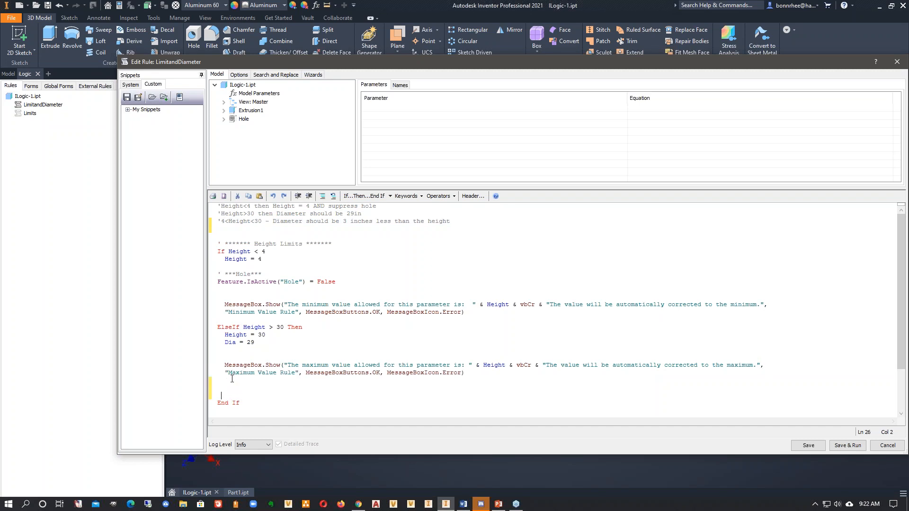
type("Else")
key("Return")
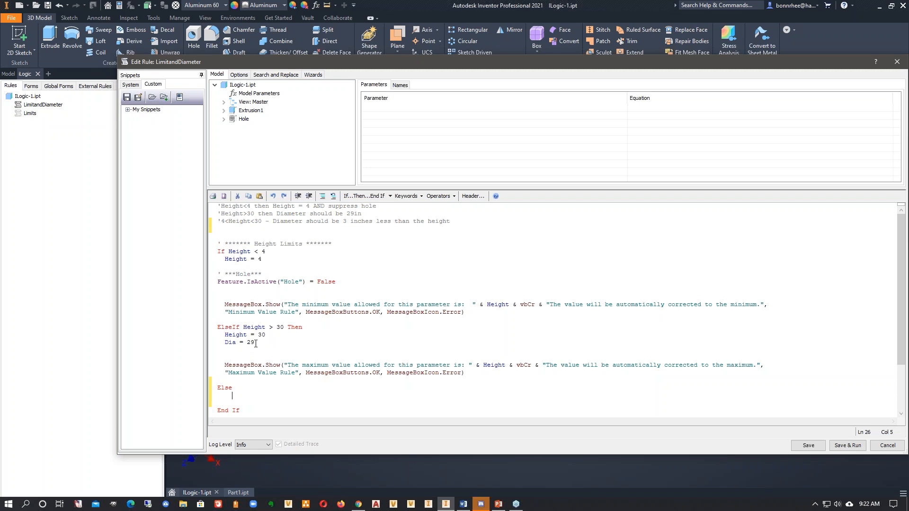
- Fill the rule's Else branch with 'Dia = Height - 3', leaving an empty line above it
left_click_drag(255, 343, 225, 343)
key("ctrl+c")
left_click(252, 395)
key("ctrl+v")
double_click(256, 395)
type("Hei")
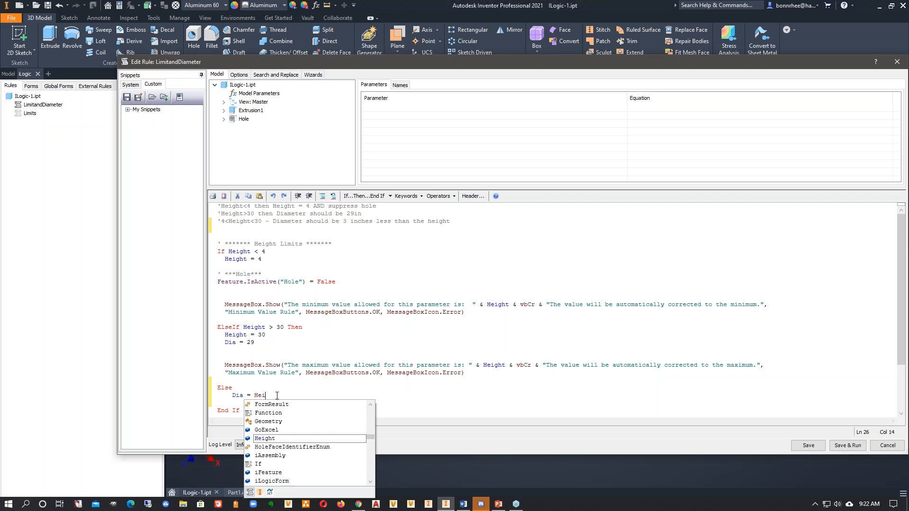
type("ght - 3")
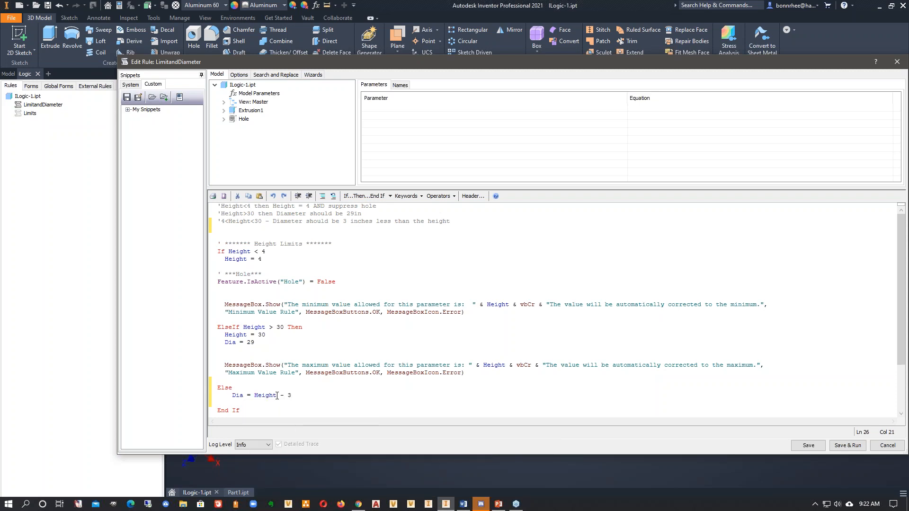
left_click(242, 388)
key("Return")
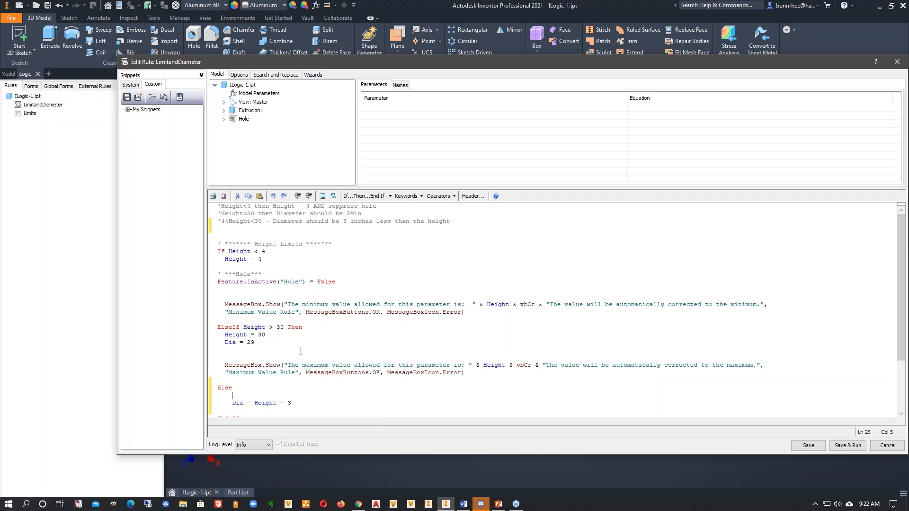
- Add Feature.IsActive("Hole") = True below the Dia line in the Else branch, based on a copy of the existing hole suppression line
scroll(300, 350, "down", 1)
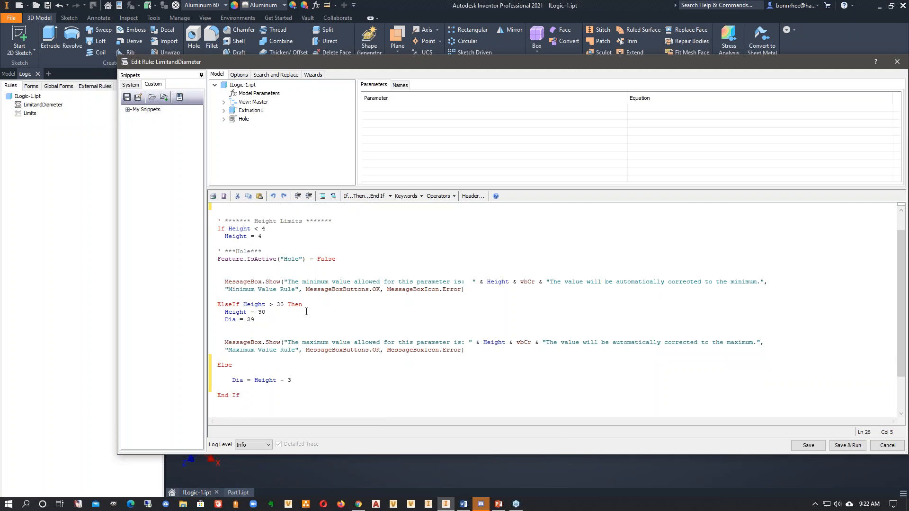
left_click_drag(336, 259, 216, 259)
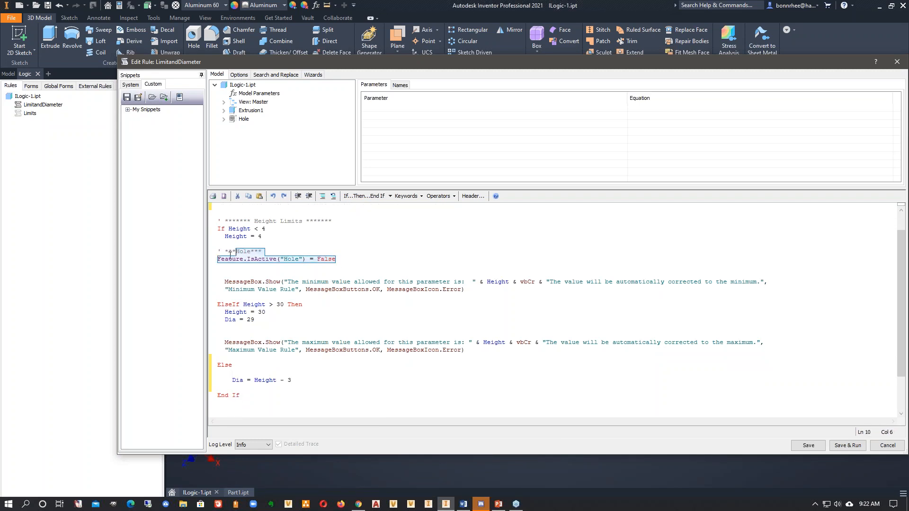
left_click(270, 387)
key("ctrl+v")
key("BackSpace")
key("BackSpace")
key("BackSpace")
key("BackSpace")
key("BackSpace")
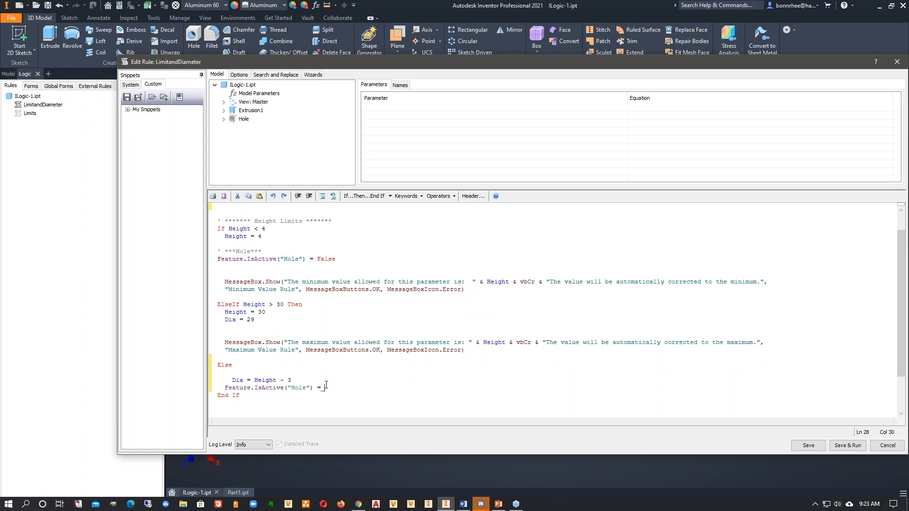
type("True")
key("Escape")
- Copy the Feature.IsActive("Hole") = True line below 'Dia = 29' in the ElseIf branch, and save and run the rule
left_click_drag(344, 387, 225, 388)
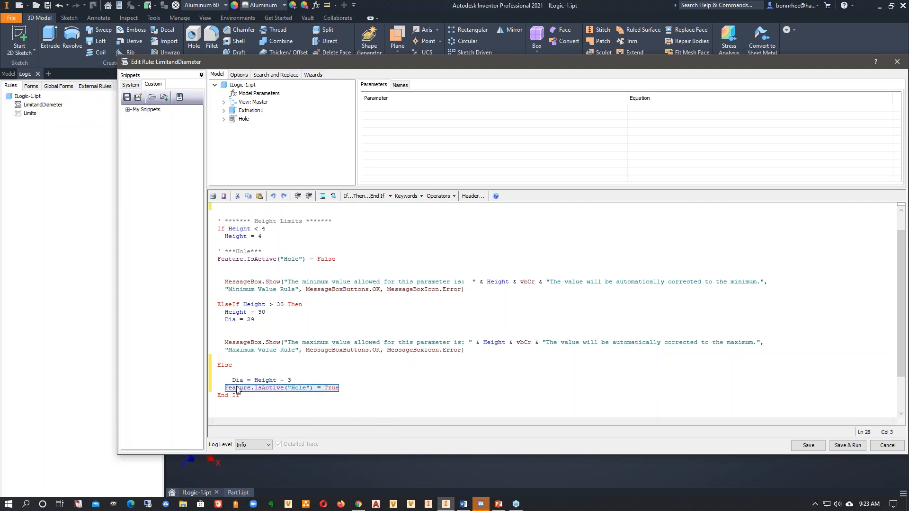
left_click(267, 324)
key("ctrl+v")
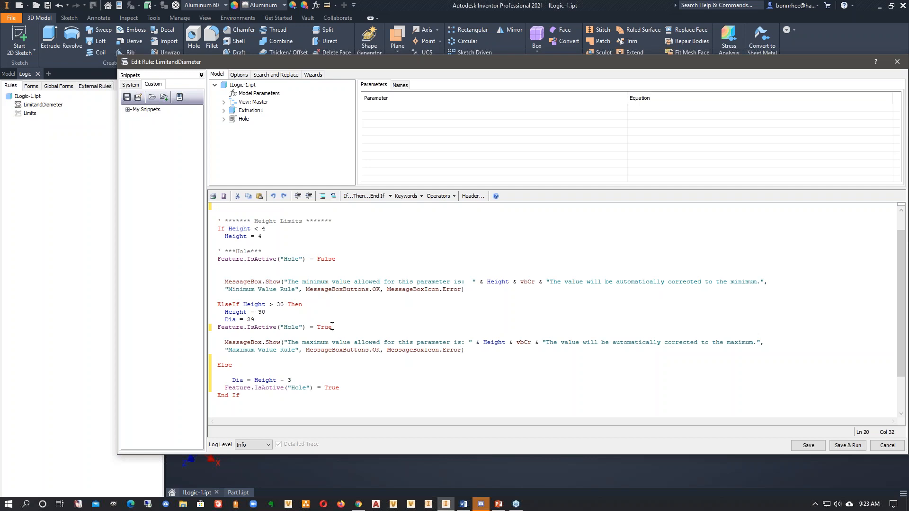
left_click_drag(337, 260, 216, 259)
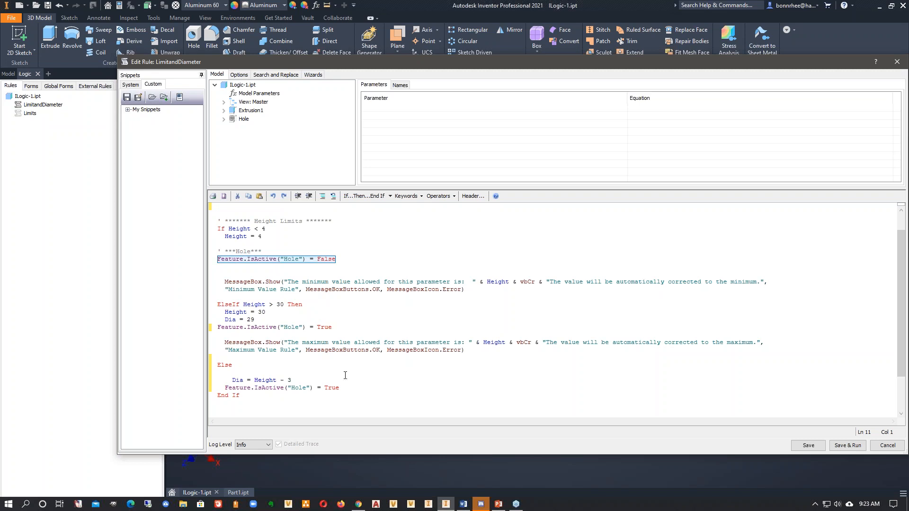
left_click(847, 445)
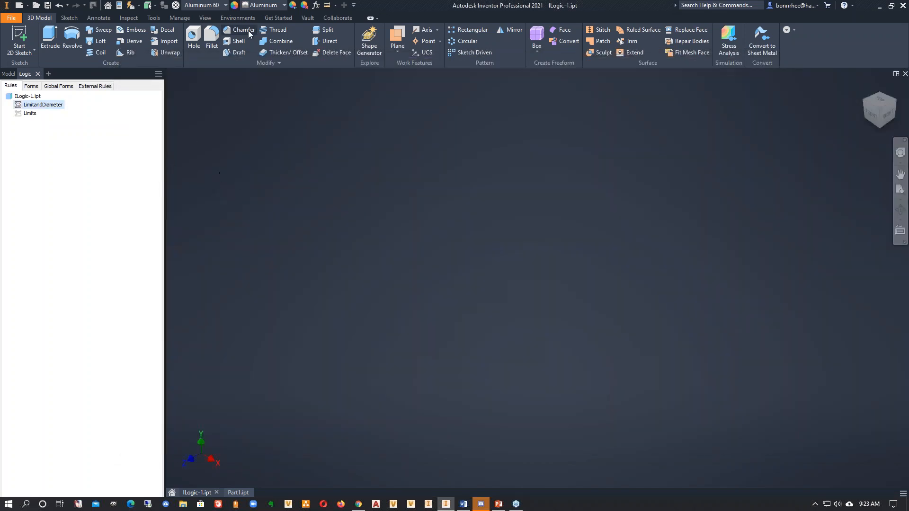
- Test the rule's lower limit by entering 3 for the Height parameter and accepting the minimum-value message
left_click(315, 5)
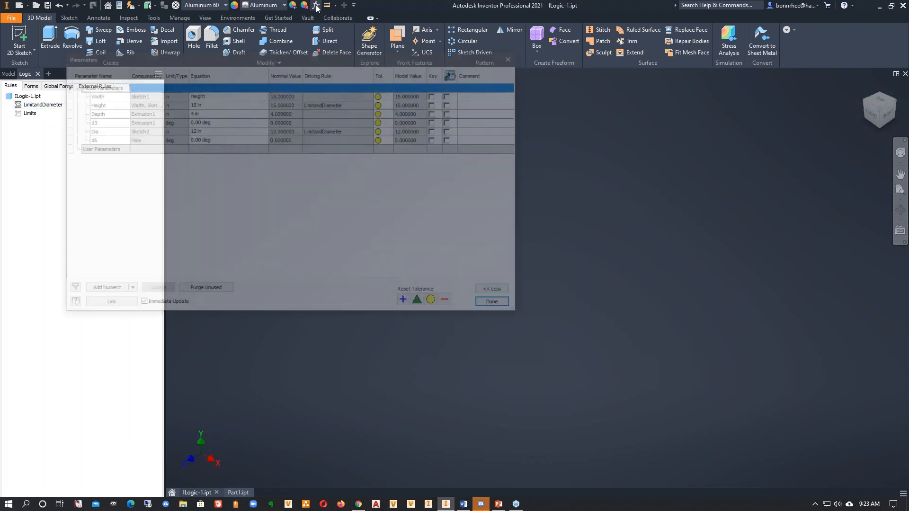
left_click(207, 104)
left_click(205, 104)
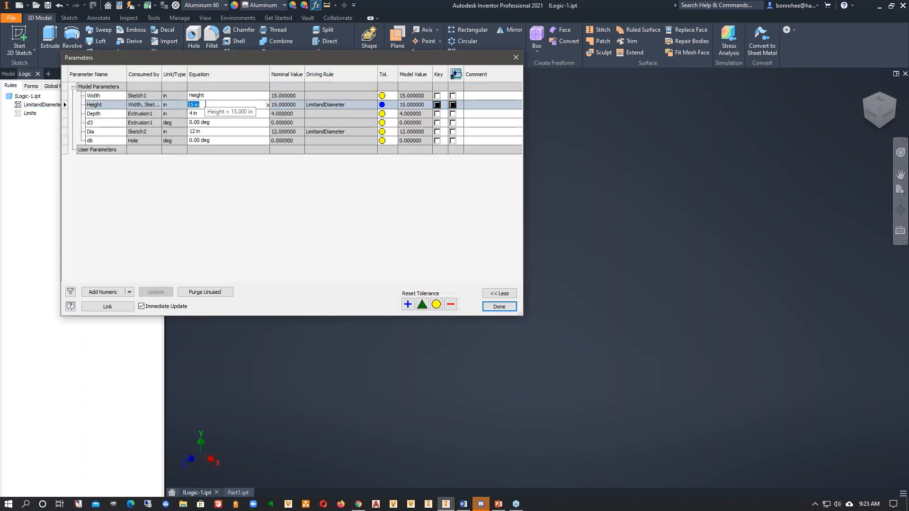
type("3")
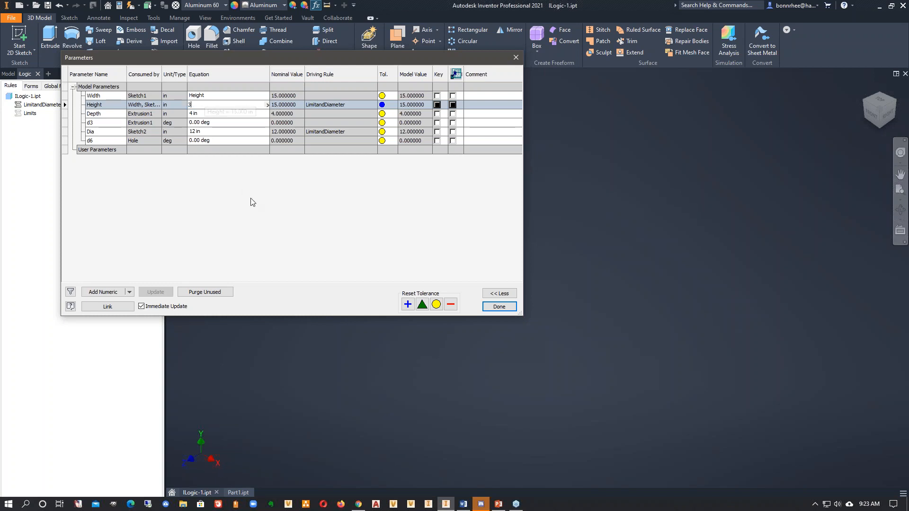
key("Return")
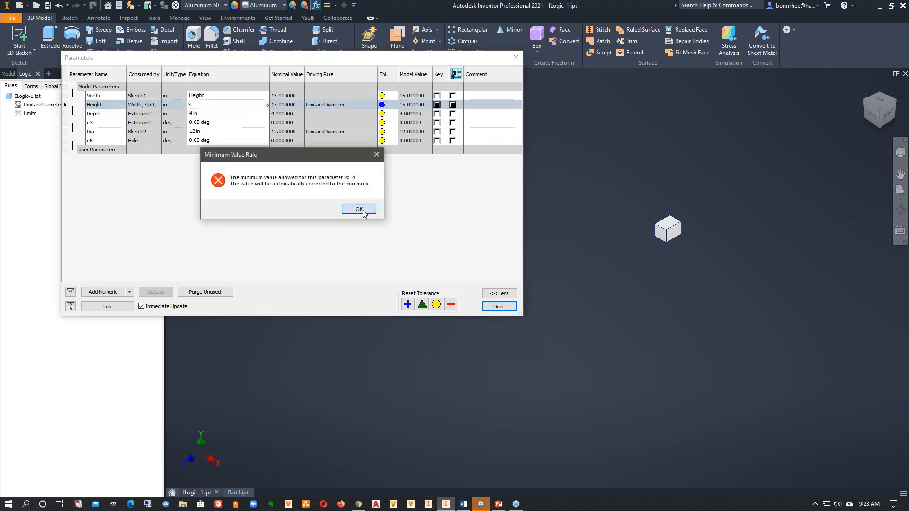
left_click(362, 211)
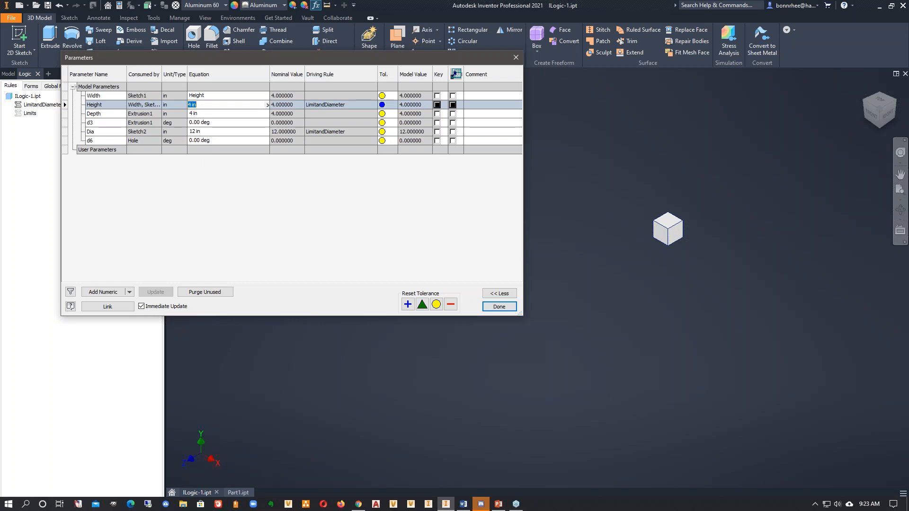
- Test the rule's upper limit by entering 31 for Height and accepting the maximum-value message
type("31")
key("Return")
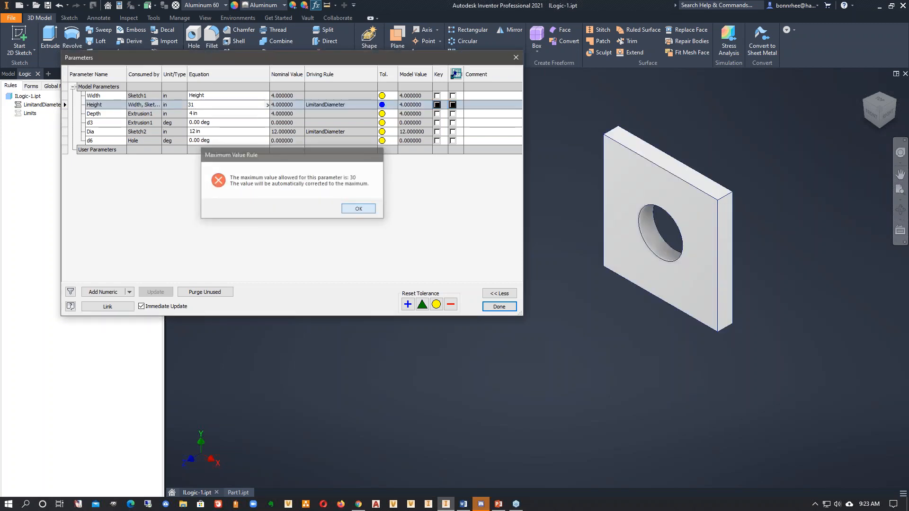
left_click(361, 210)
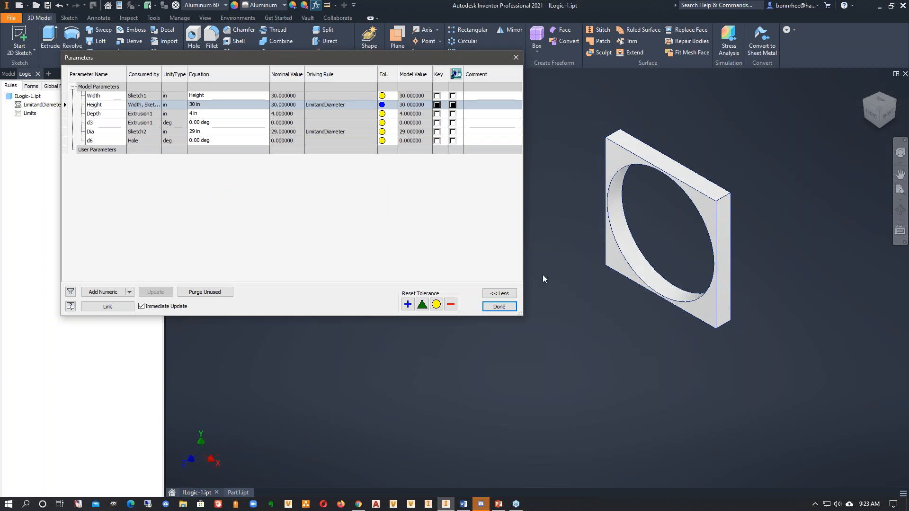
- Set the Height parameter to 14 in to test the Else branch, and finish editing the parameters
left_click(214, 104)
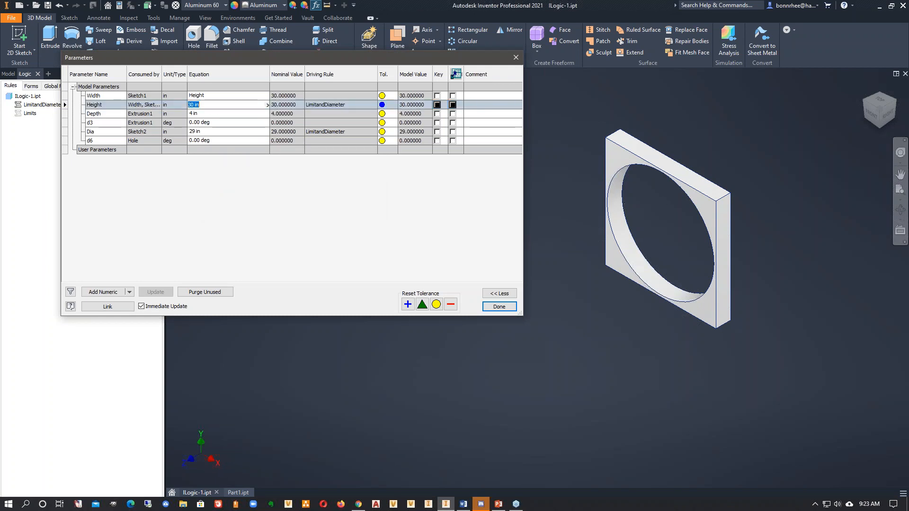
type("14")
key("Return")
left_click(509, 311)
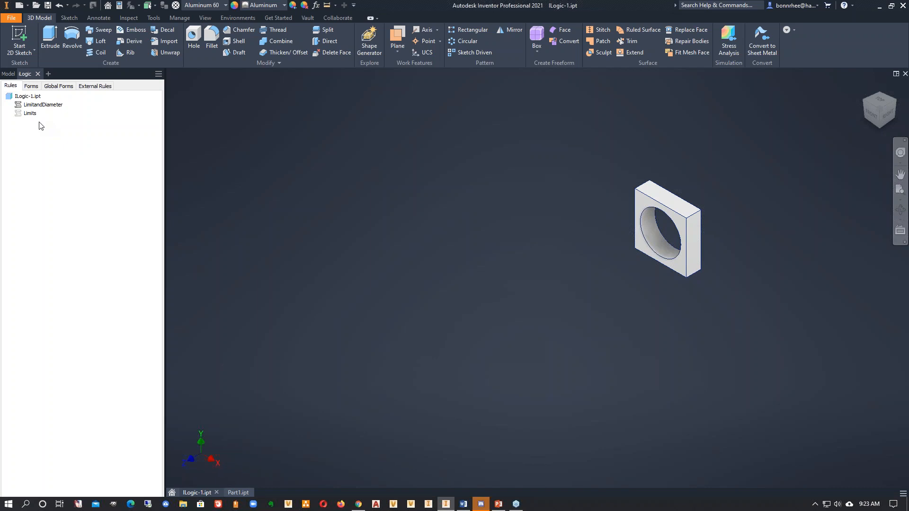
- Edit the LimitandDiameter rule and append 'ABS Plastic', '; Steel' and '; Alum' to the first, second and third height comments respectively
right_click(34, 107)
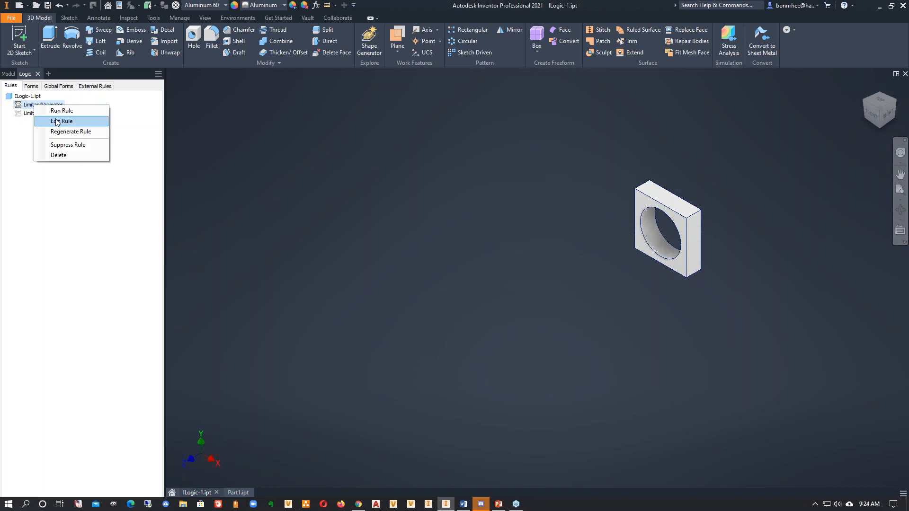
left_click(56, 122)
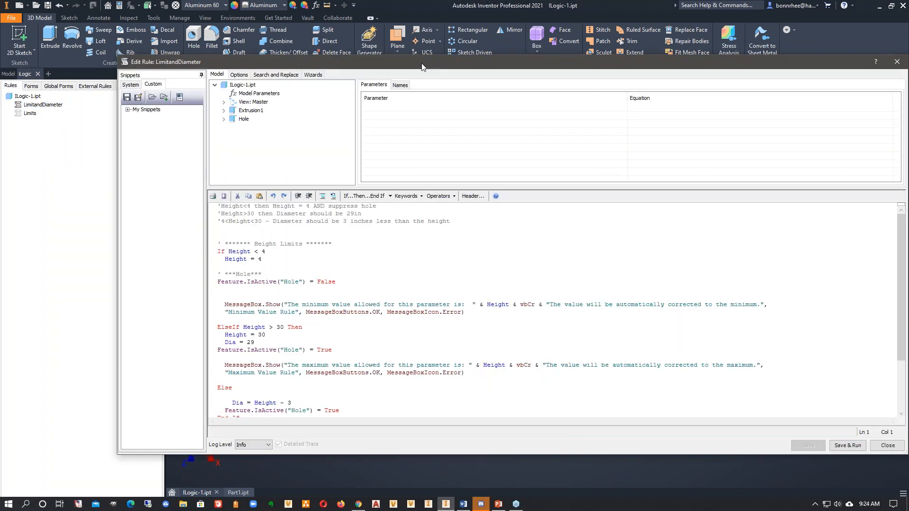
left_click_drag(423, 67, 387, 43)
left_click(364, 186)
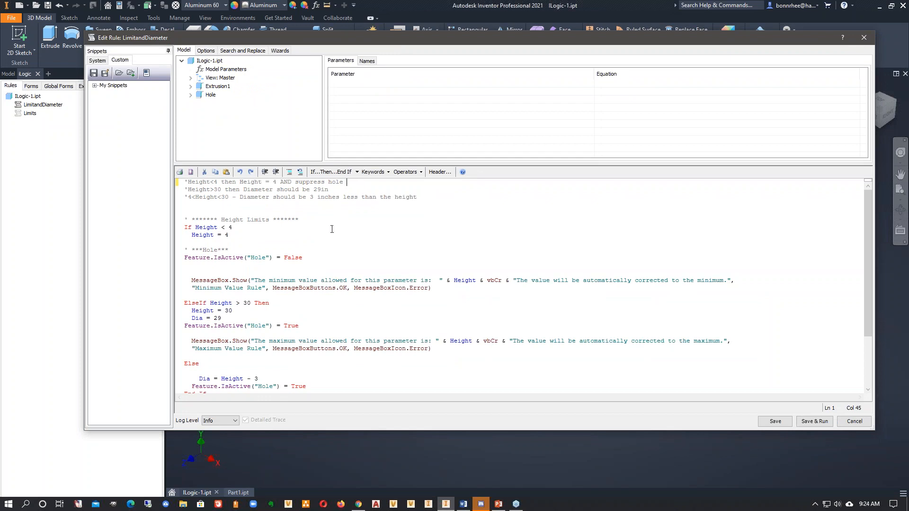
type("ABS Plastic")
left_click(361, 189)
type("; Steel")
left_click(437, 196)
type("; Alum")
- Insert the iProperties Material snippet below the Feature.IsActive("Hole") = False line, separated by an empty line
scroll(437, 194, "down", 3)
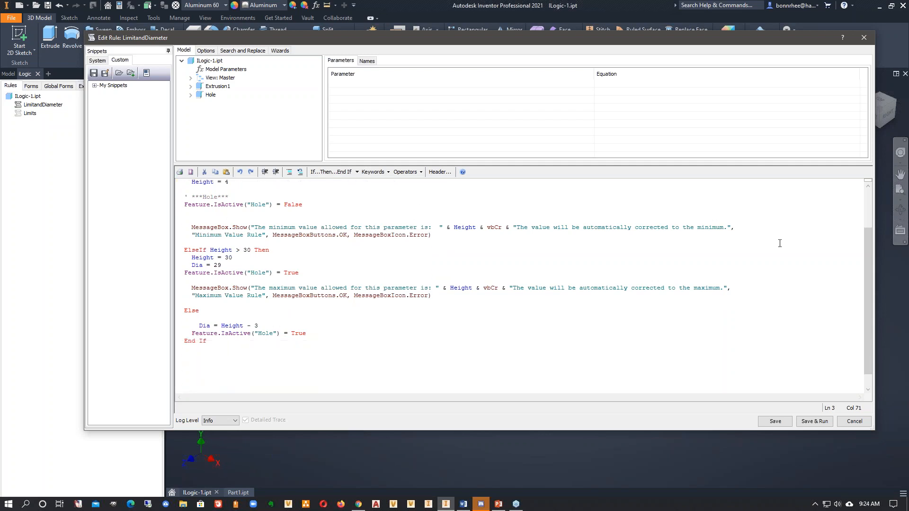
scroll(295, 254, "up", 2)
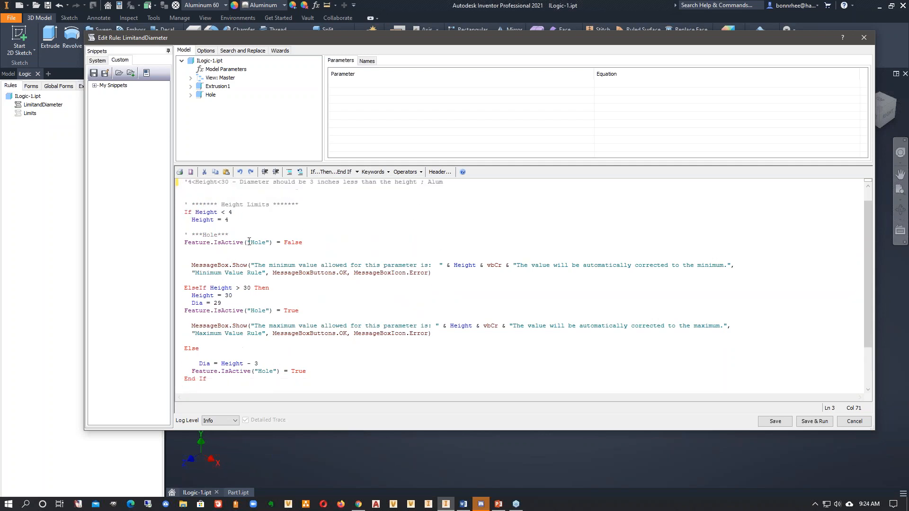
left_click(316, 243)
key("Return")
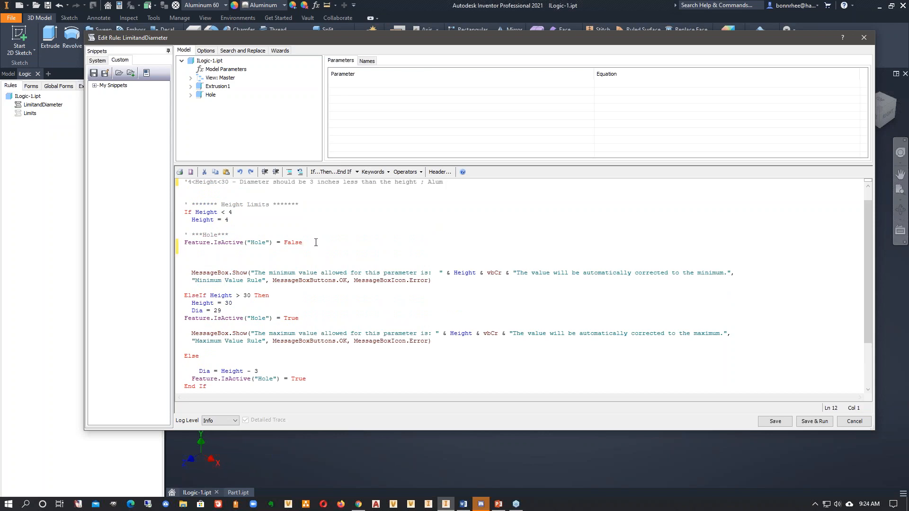
key("Return")
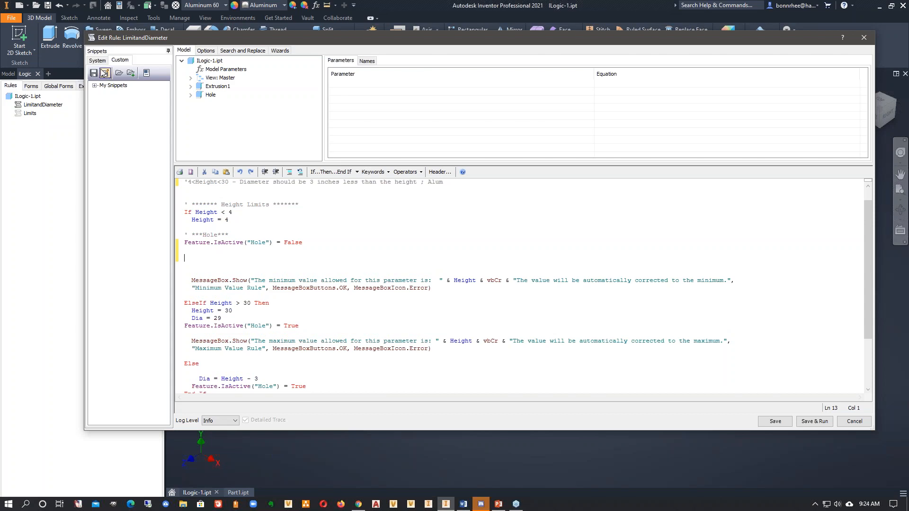
left_click(97, 60)
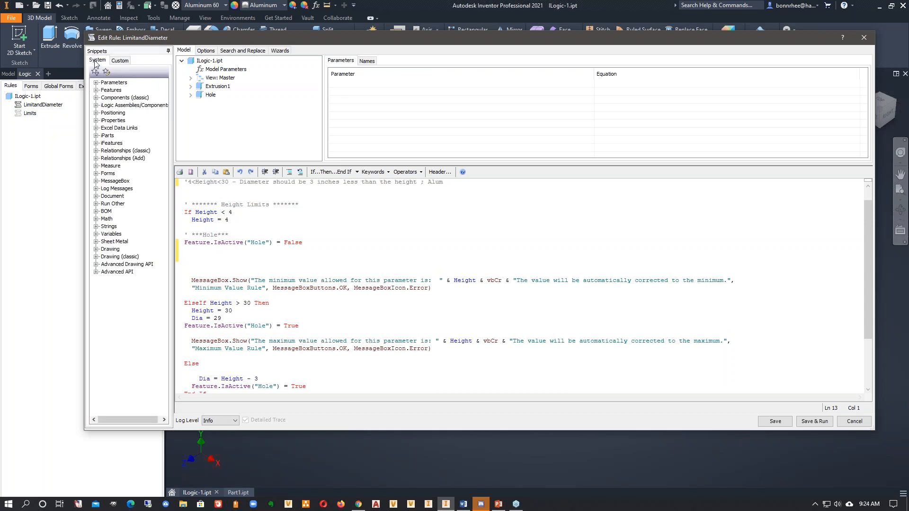
left_click(96, 121)
left_click(109, 121)
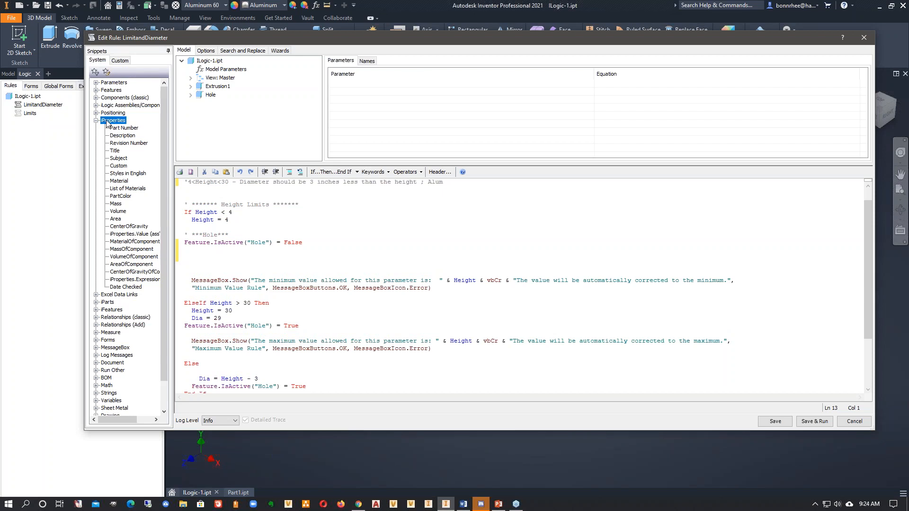
left_click(124, 182)
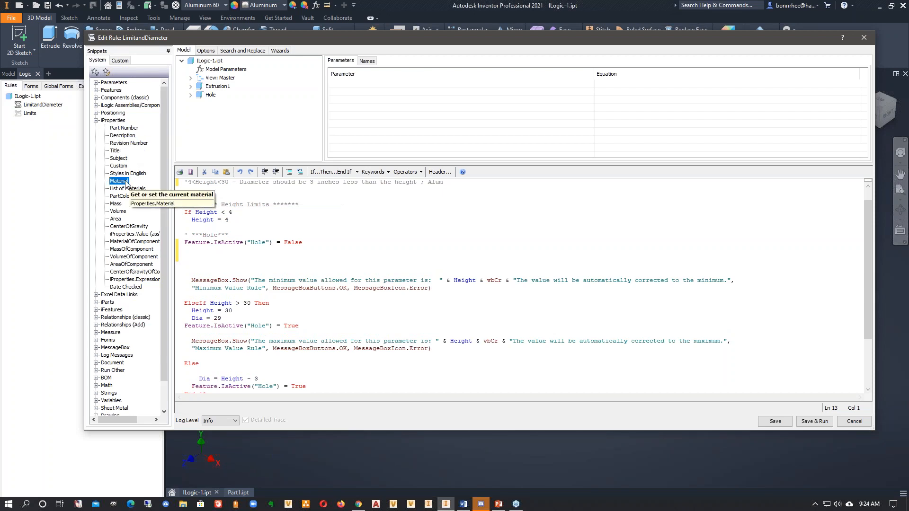
double_click(126, 183)
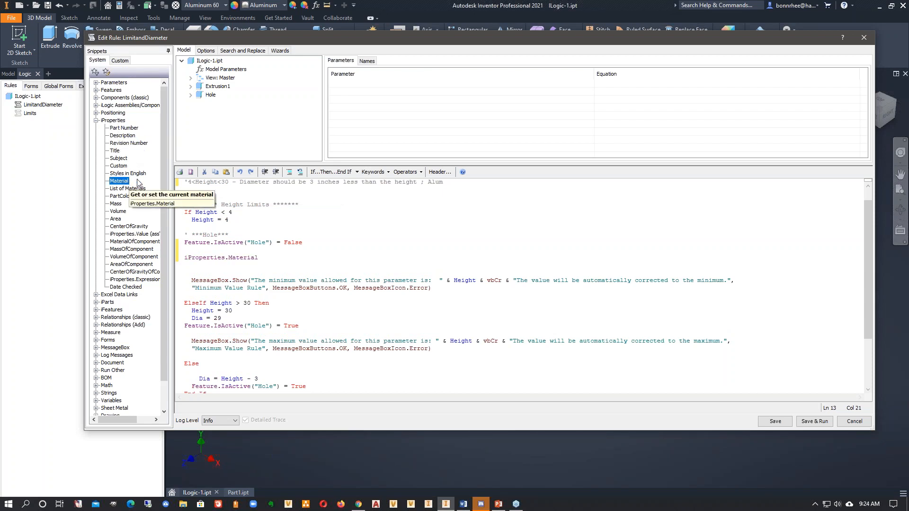
- Complete the inserted material line so it reads iProperties.Material = "ABS Plastic"
left_click_drag(269, 263, 184, 259)
left_click(265, 256)
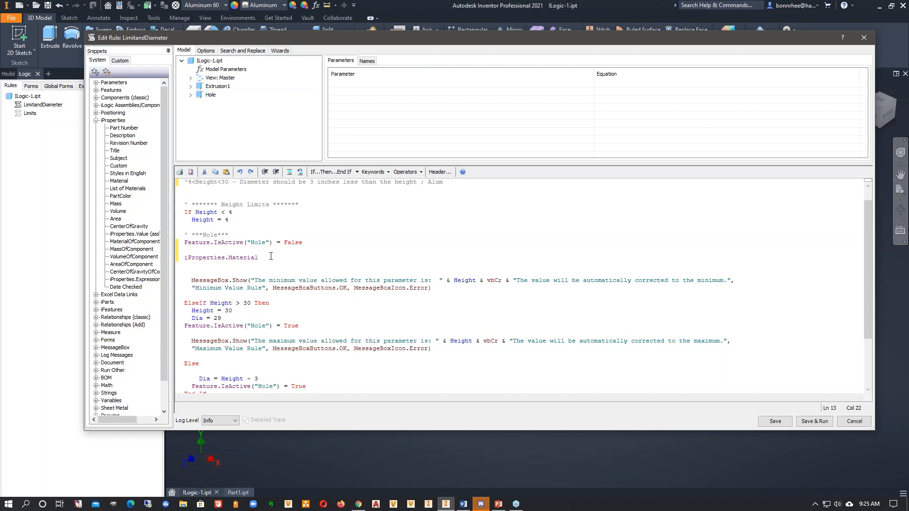
type("=")
type(" \"")
type("Al")
key("BackSpace")
type("BS Plastic")
left_click_drag(324, 253, 276, 258)
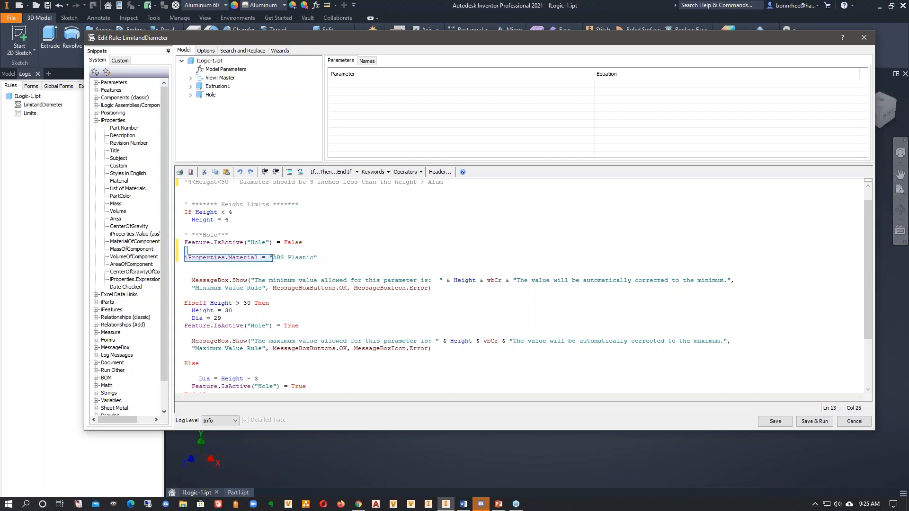
left_click(217, 7)
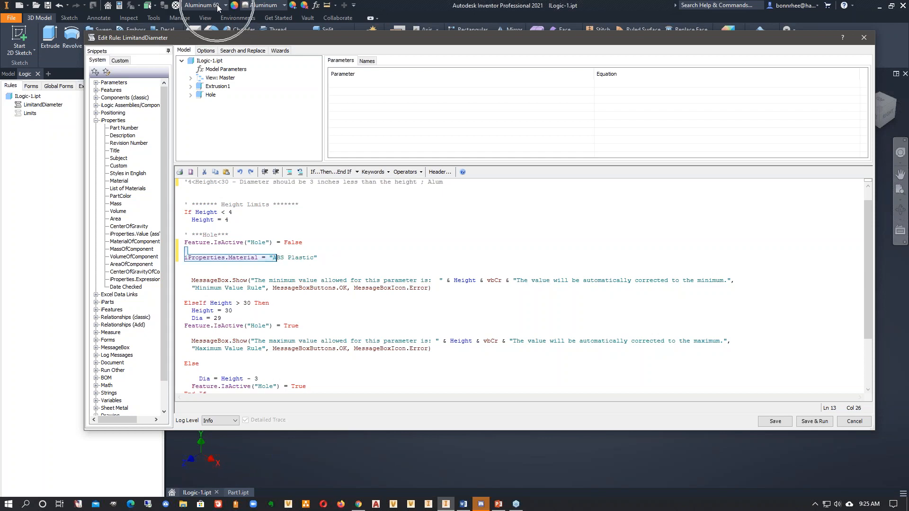
left_click(218, 7)
left_click(328, 256)
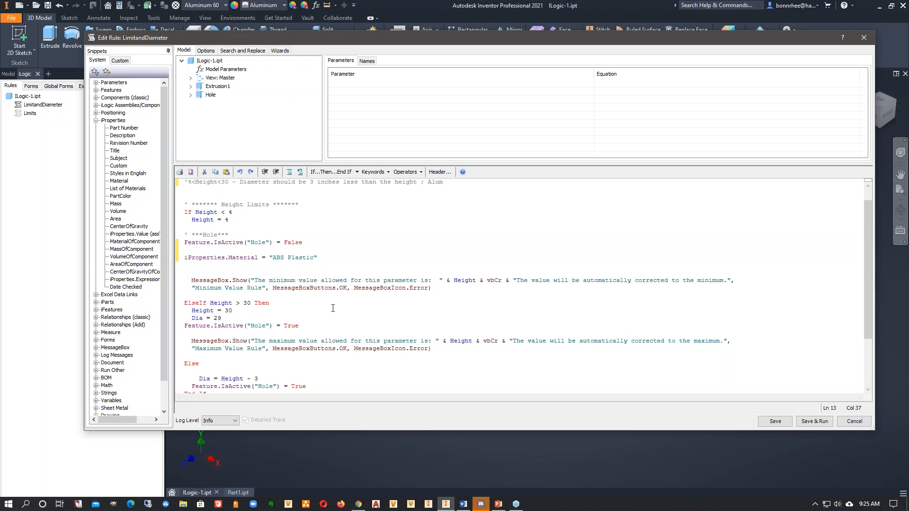
- Copy the ABS Plastic material line to a new line below Feature.IsActive("Hole") = True in the ElseIf branch
left_click(314, 326)
key("Return")
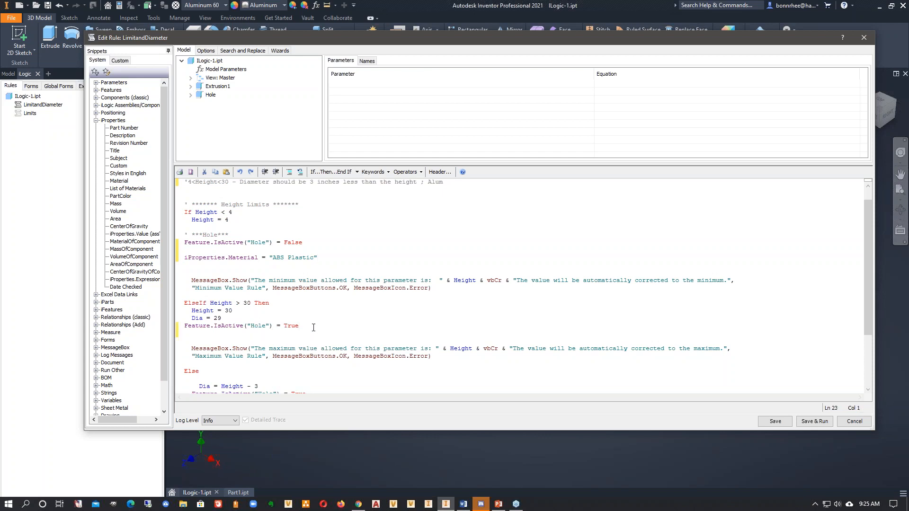
left_click(317, 258)
left_click_drag(317, 258, 185, 258)
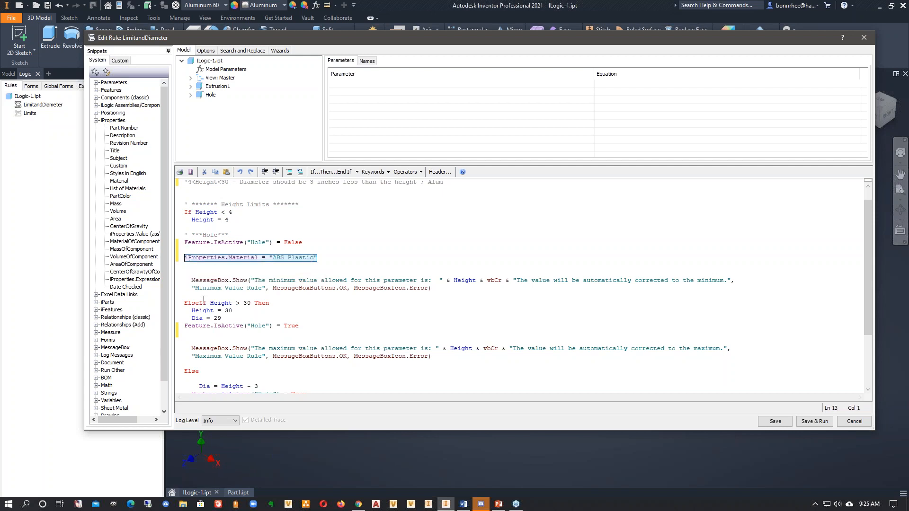
key("ctrl+c")
left_click(192, 336)
key("ctrl+v")
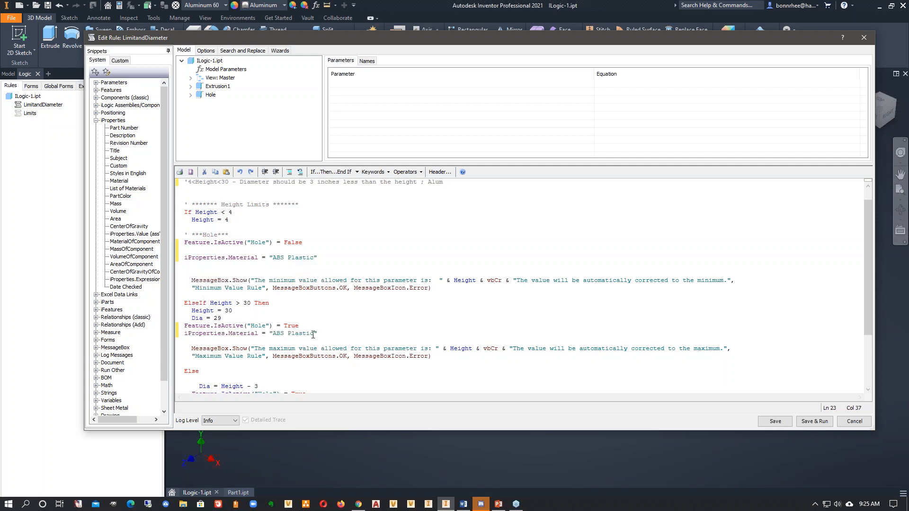
- Change the material in the ElseIf branch so the line reads iProperties.Material = "Steel"
key("BackSpace")
key("BackSpace")
key("BackSpace")
key("BackSpace")
key("BackSpace")
key("BackSpace")
key("BackSpace")
key("BackSpace")
key("BackSpace")
key("BackSpace")
key("BackSpace")
type("Steel")
- Copy the Steel material line to a new line below the hole activation line in the Else branch
key("Up")
key("Up")
scroll(339, 313, "down", 3)
key("Return")
left_click_drag(295, 260, 184, 260)
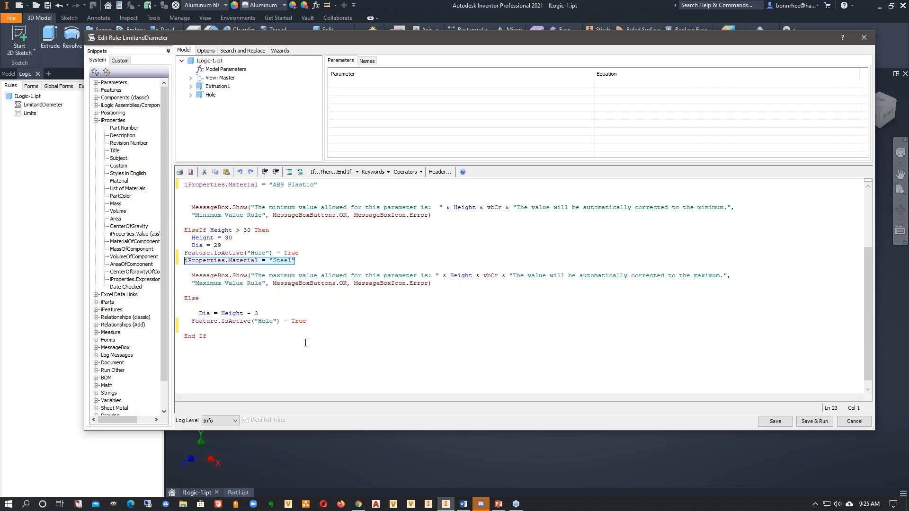
left_click_drag(197, 327, 202, 315)
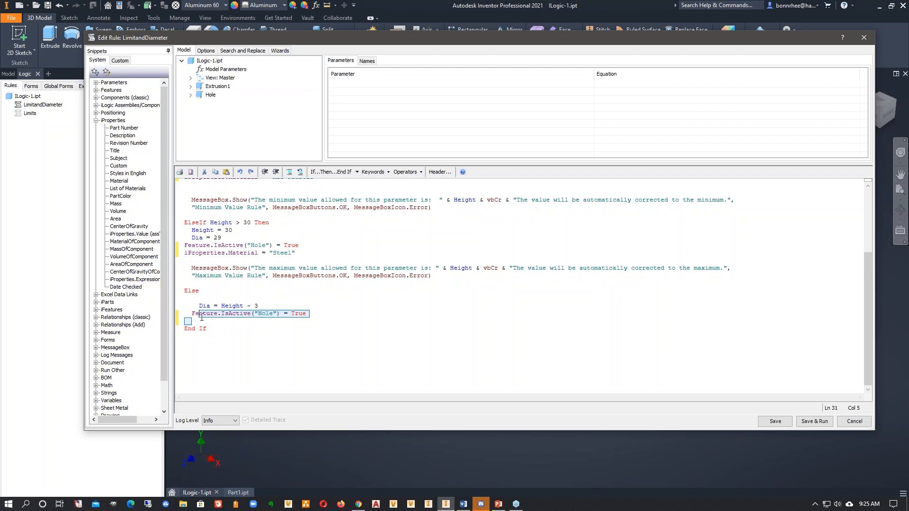
left_click(307, 318)
key("Return")
key("ctrl+v")
- Change the Else branch's material to "Aluminum 6061", add an empty line after it, and save and run the rule
key("Left")
key("Left")
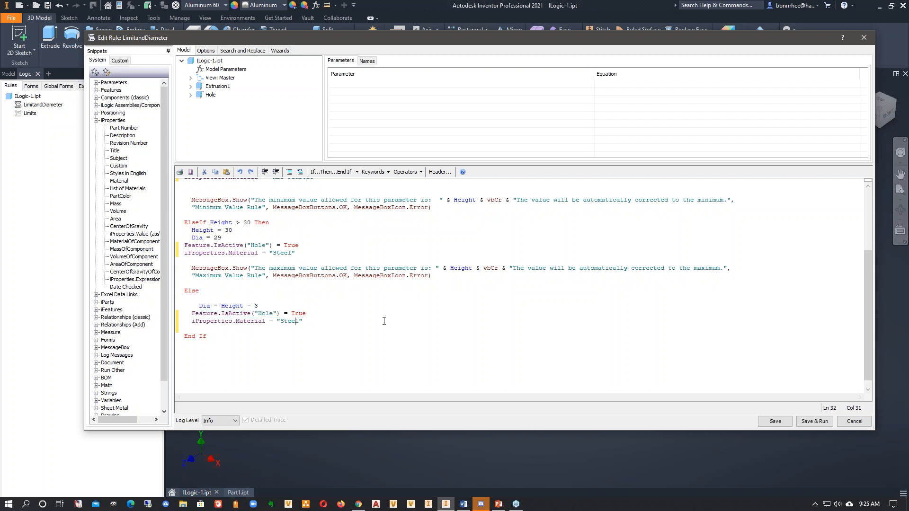
key("Delete")
key("BackSpace")
key("BackSpace")
key("BackSpace")
key("BackSpace")
type("Aluminum 6061")
key("End")
key("Return")
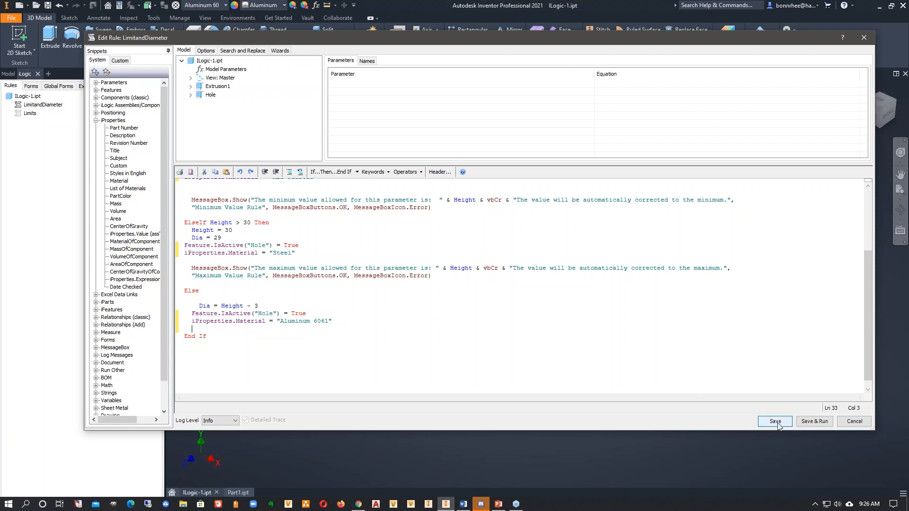
left_click(813, 421)
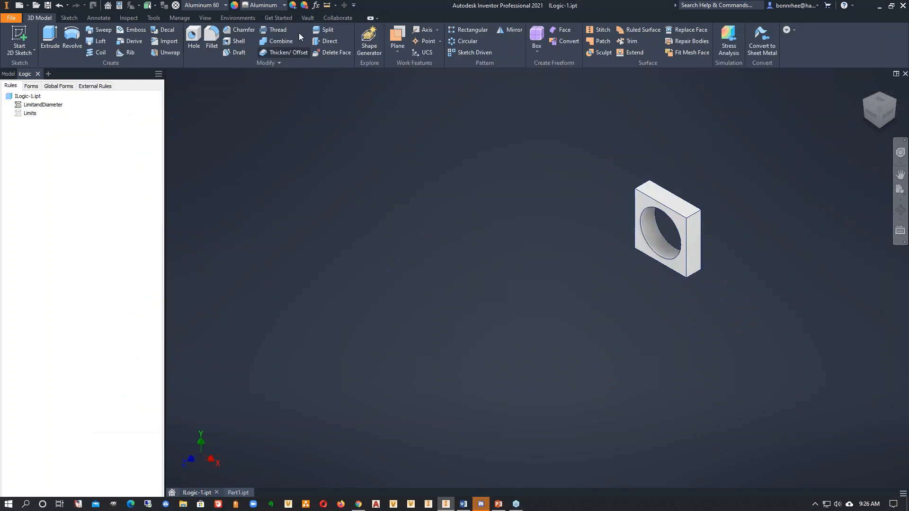
- Set the Height parameter to 3 to test the minimum branch, finish the parameters, and select the part to refresh its material
left_click(316, 5)
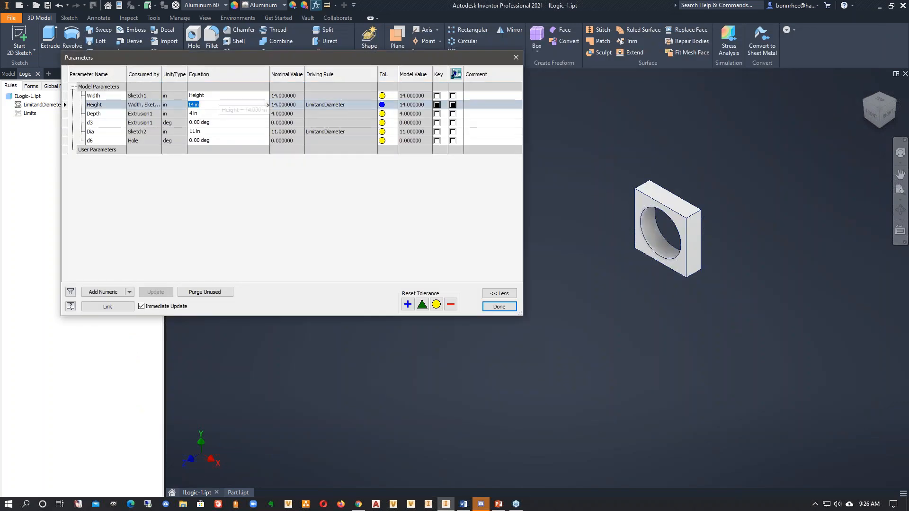
type("3")
left_click(362, 210)
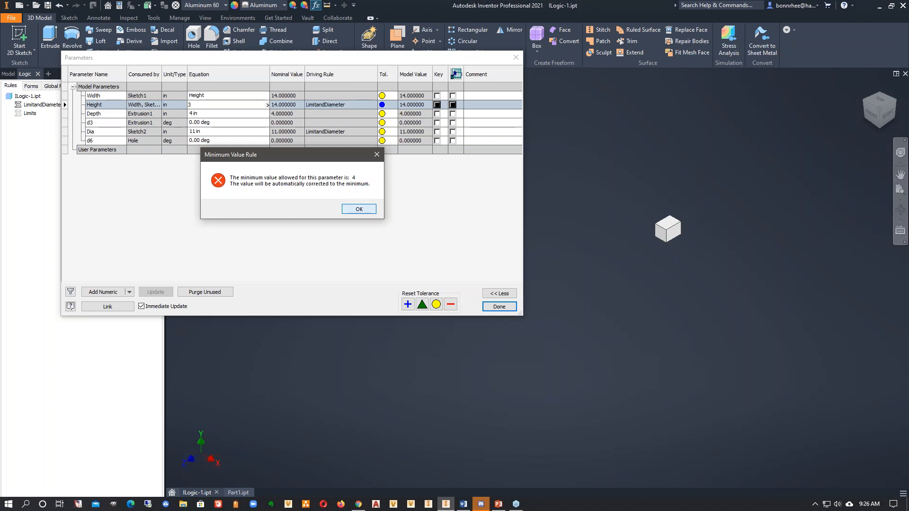
left_click(494, 307)
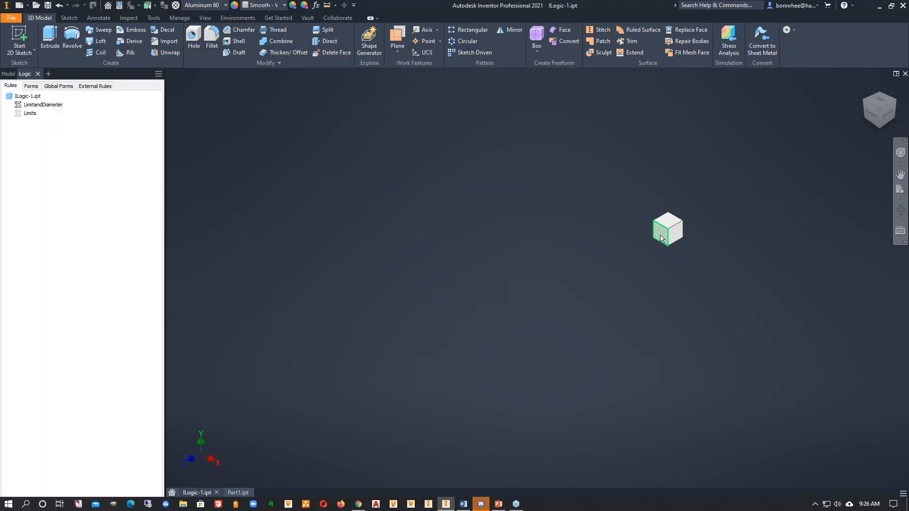
left_click(663, 230)
left_click(282, 80)
- Review the LimitandDiameter rule, set Height to 14 in, and select the part to refresh its material for the Else branch
right_click(50, 108)
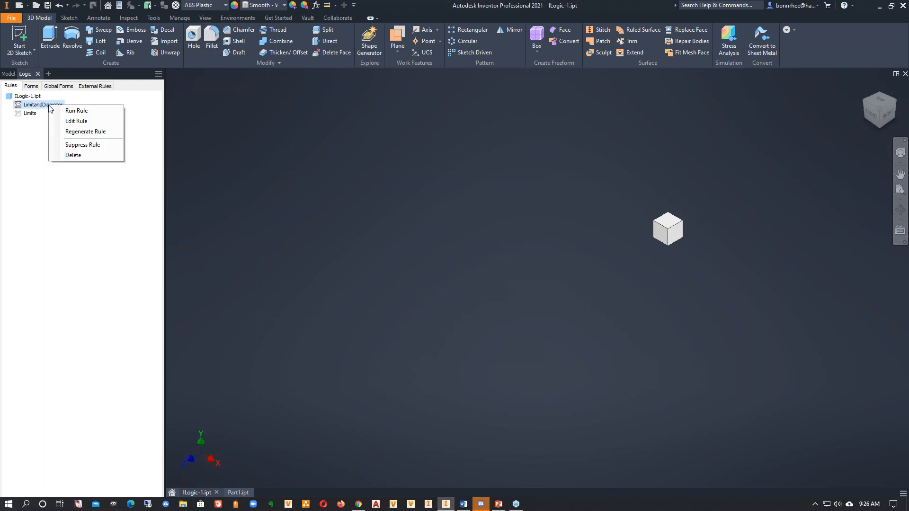
left_click(73, 128)
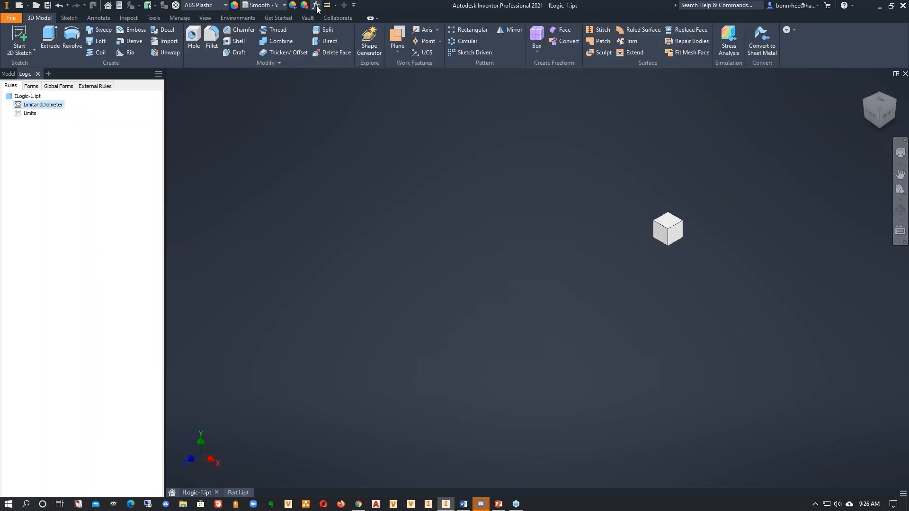
left_click(316, 7)
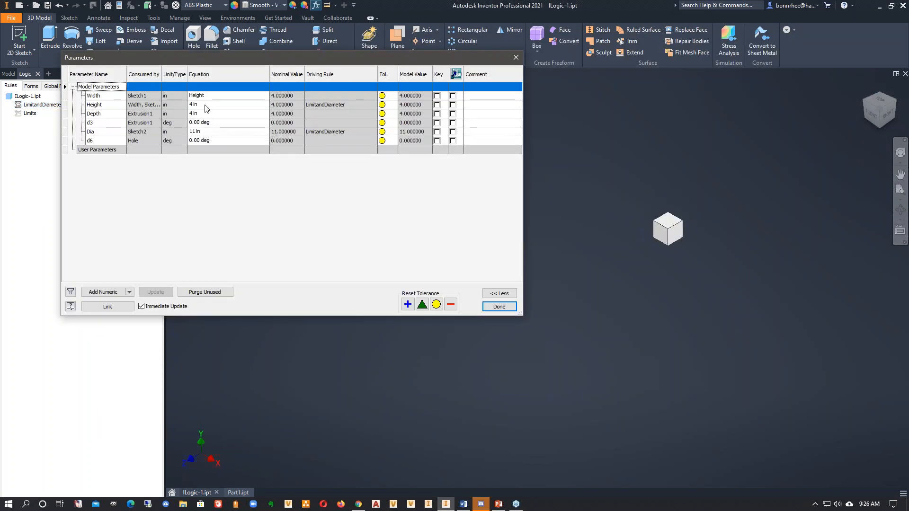
left_click(204, 105)
type("14")
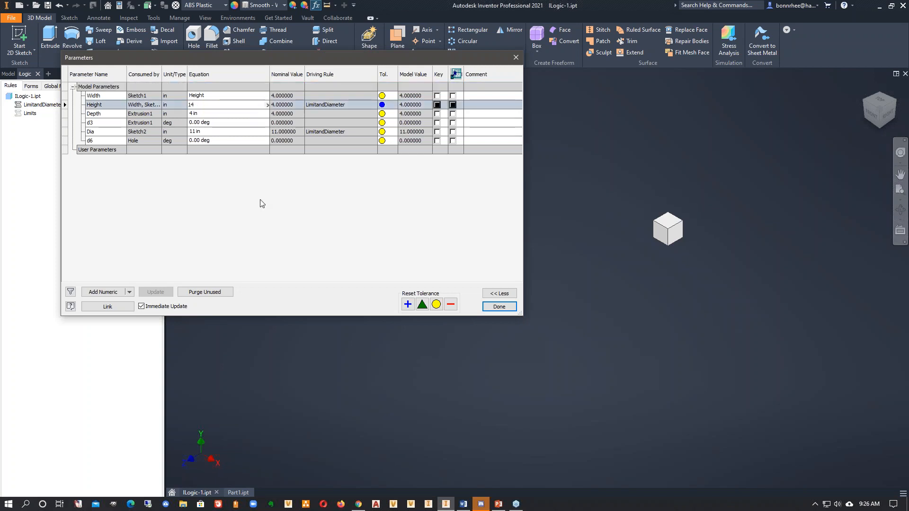
key("Return")
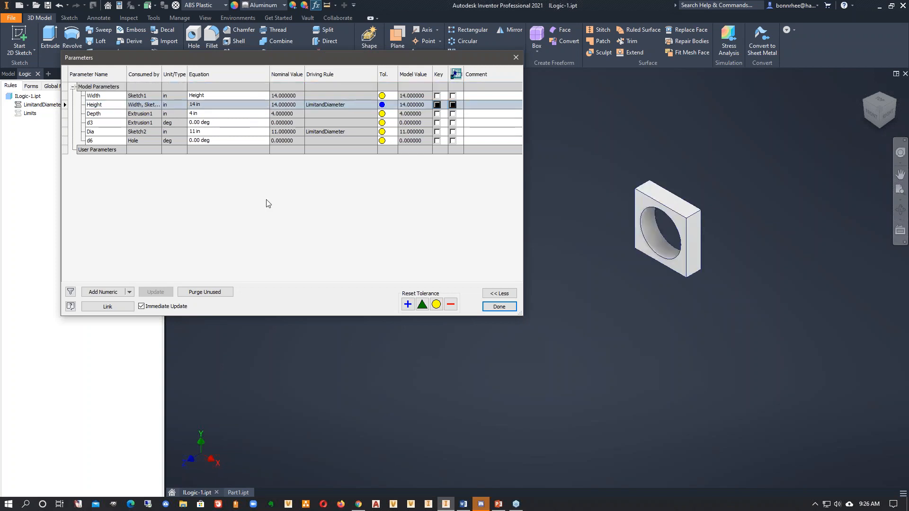
left_click(506, 309)
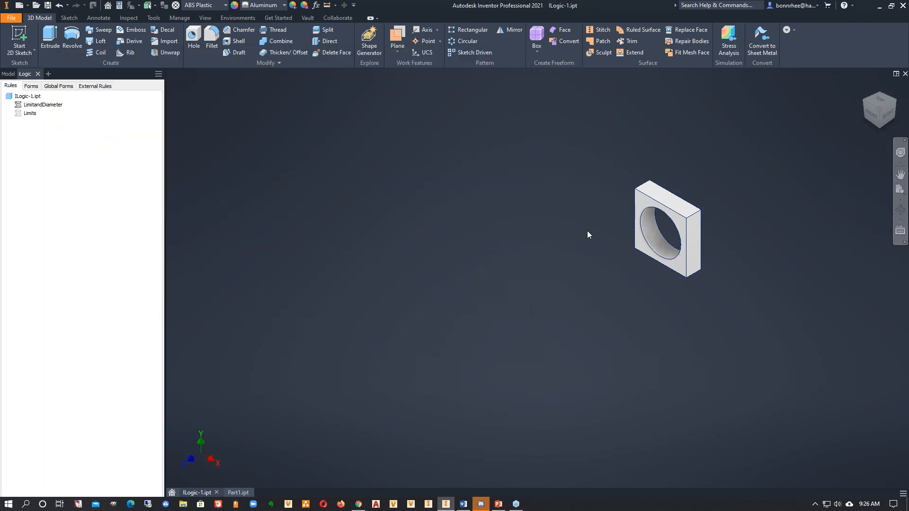
left_click(644, 202)
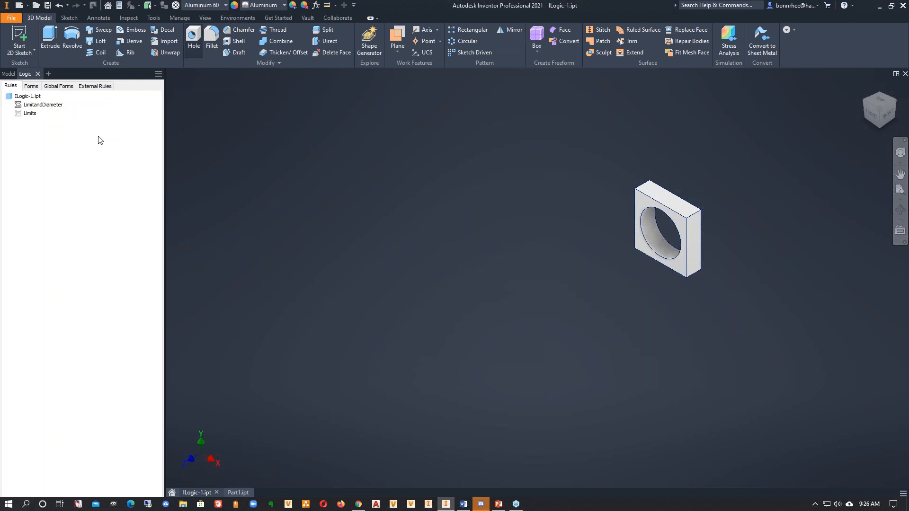
- Review the LimitandDiameter rule again, set Height to 33 to test the maximum branch, and refresh the part's material display
right_click(44, 106)
left_click(62, 121)
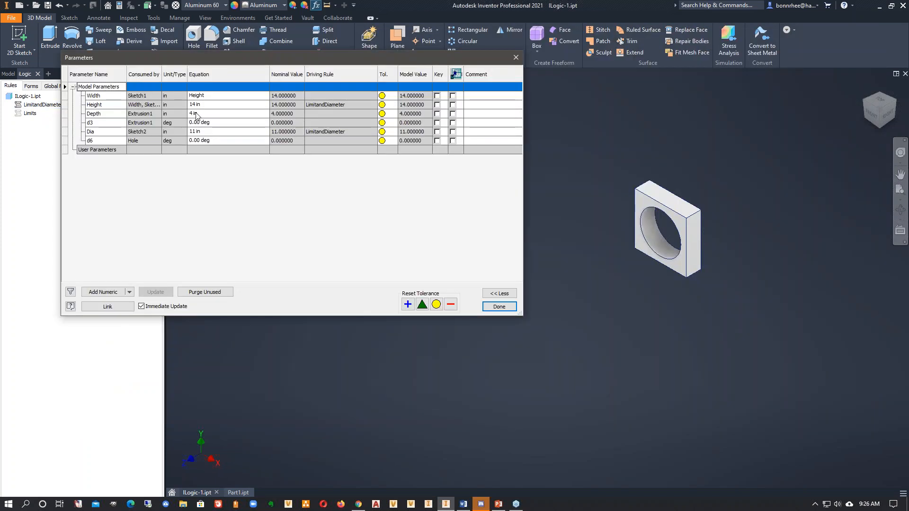
left_click(207, 104)
type("31")
key("BackSpace")
type("3")
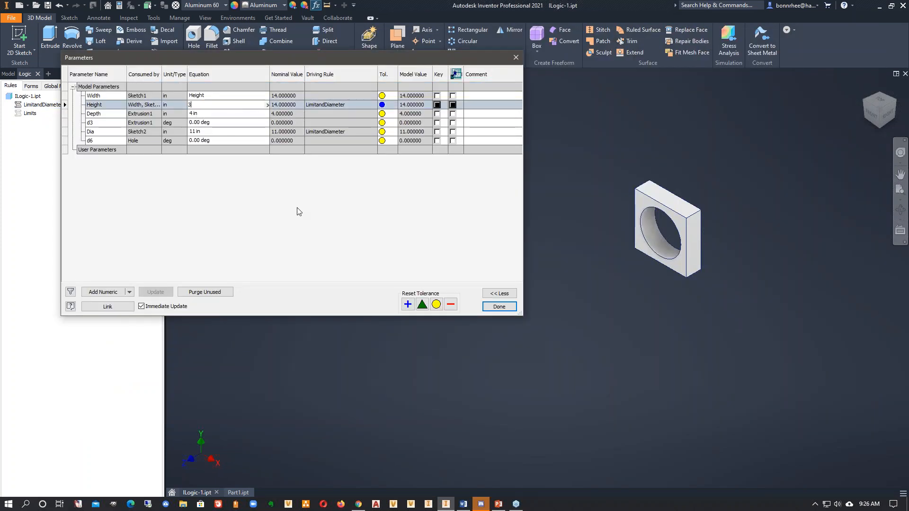
key("Return")
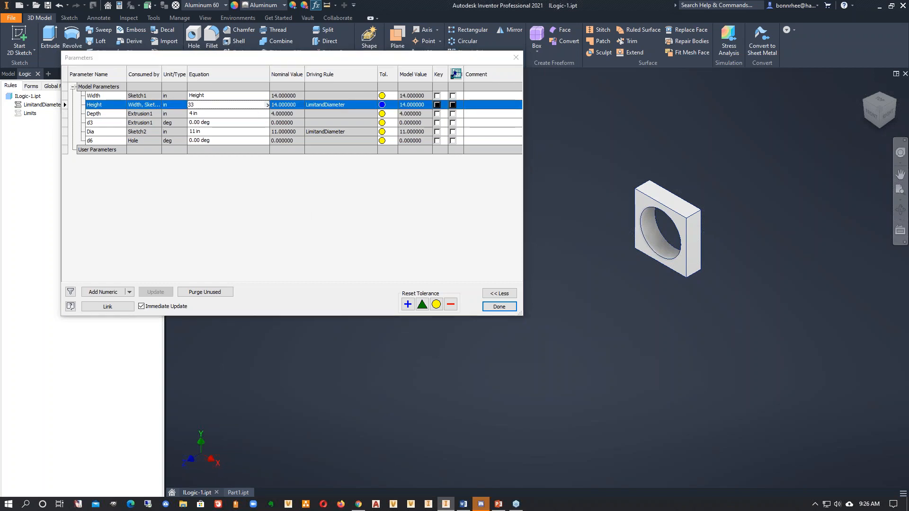
left_click(366, 208)
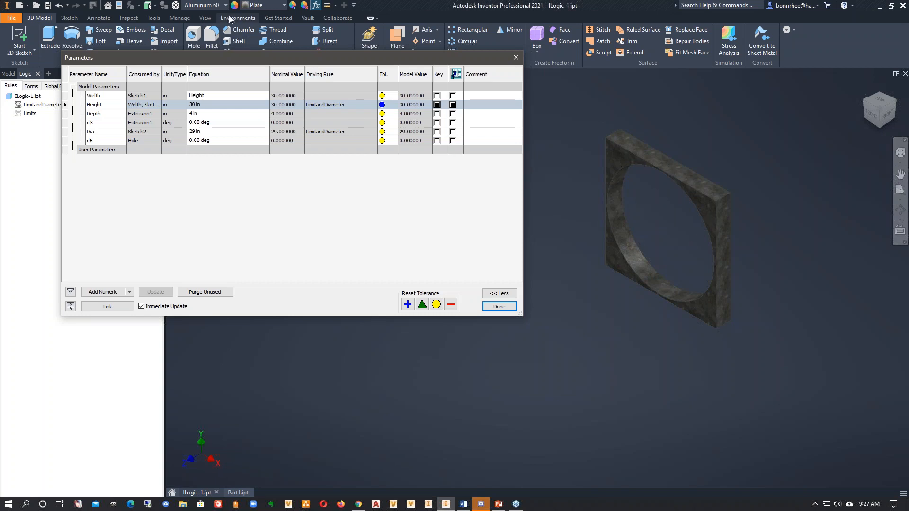
left_click(499, 307)
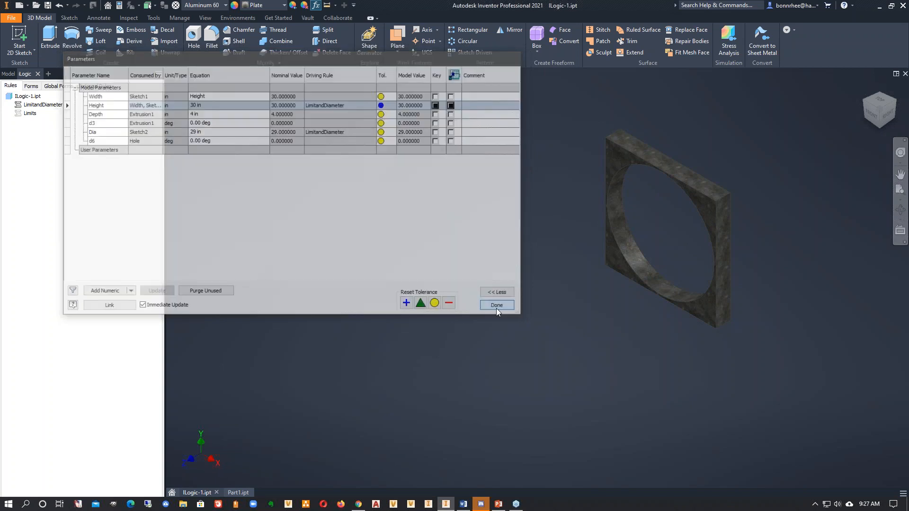
left_click(610, 152)
left_click(363, 201)
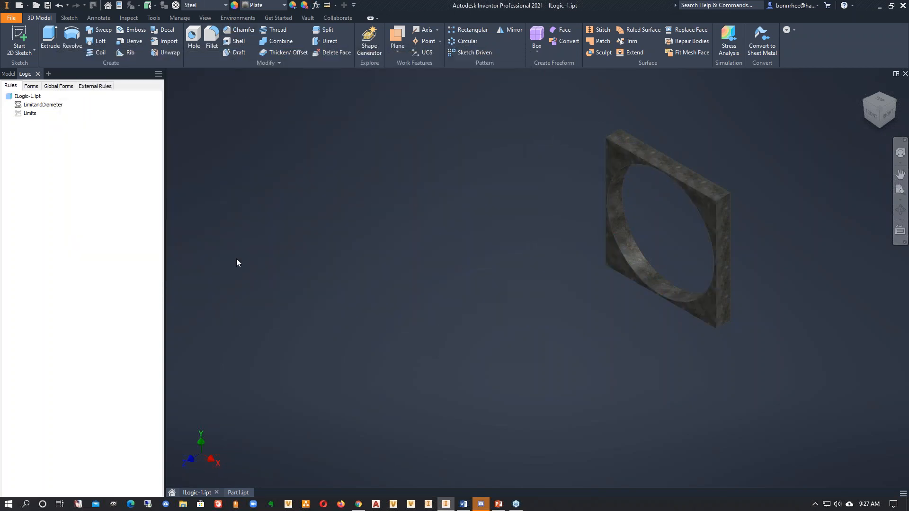
- Edit the LimitandDiameter rule to remove the extra empty line above the Height Limits comment, and save and close it
right_click(53, 105)
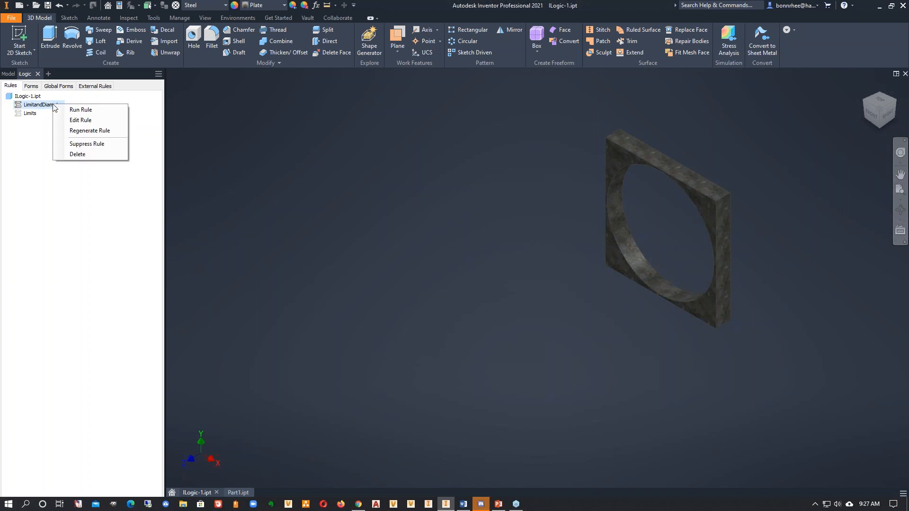
left_click(80, 120)
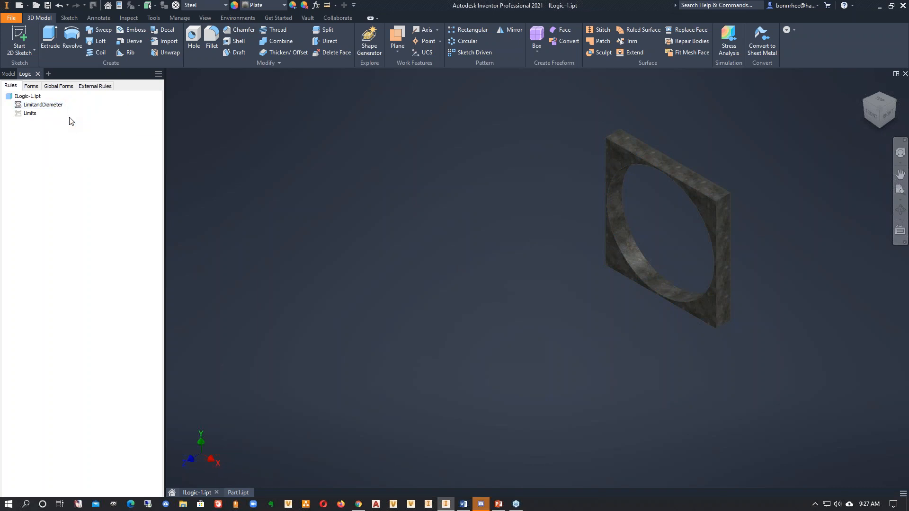
left_click(205, 208)
key("Delete")
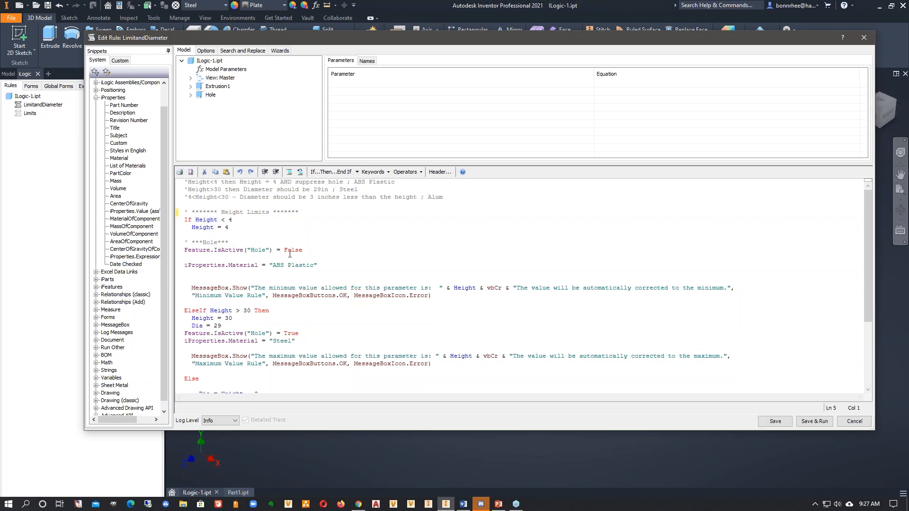
scroll(363, 298, "down", 1)
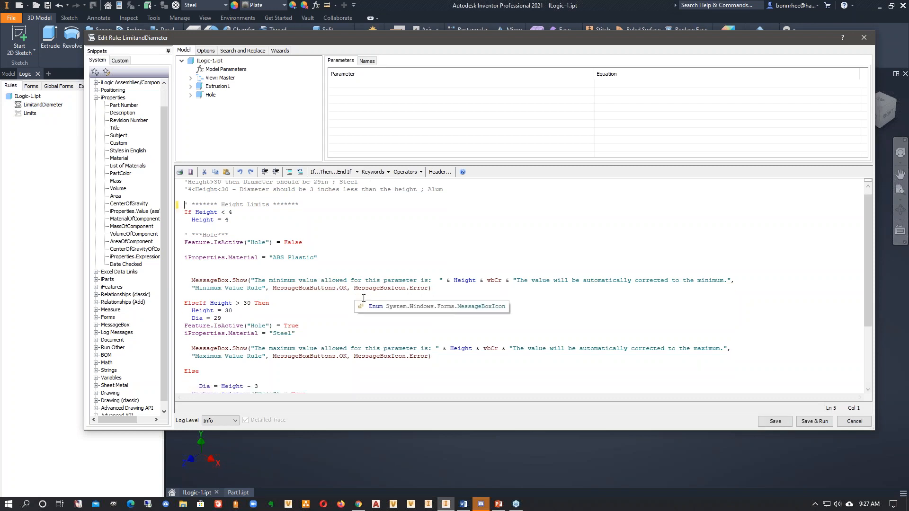
scroll(364, 298, "down", 2)
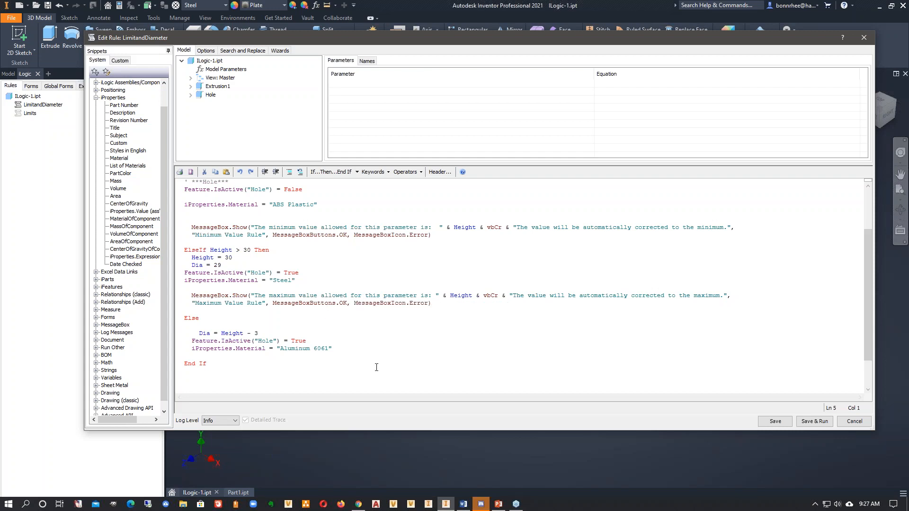
left_click(775, 424)
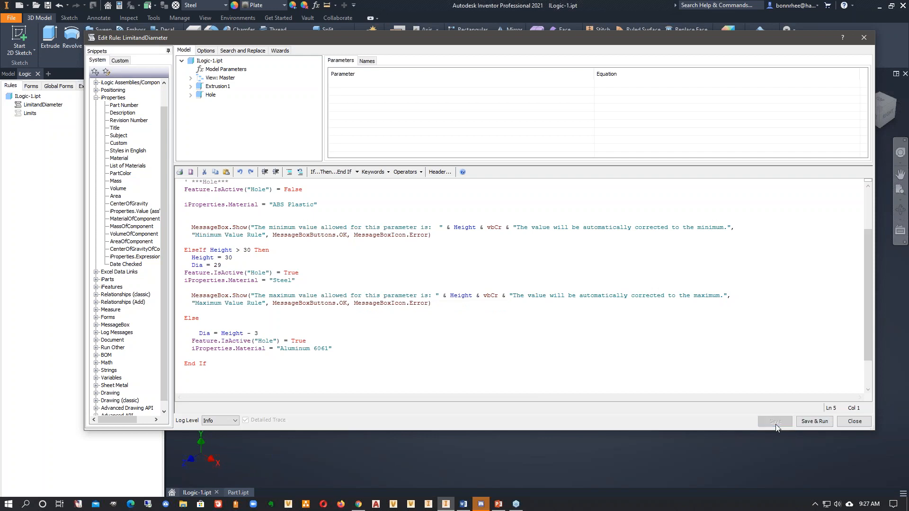
left_click(864, 425)
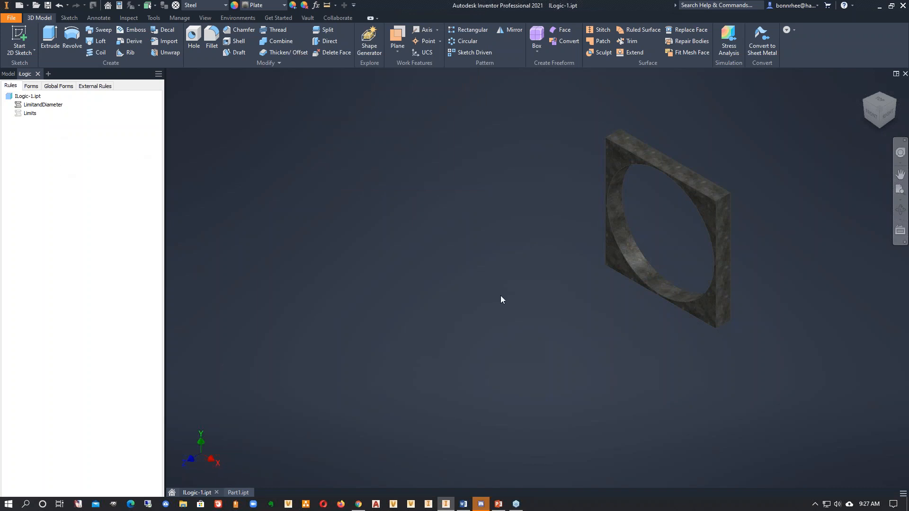
- Add a new iLogic form to the ILogic-1 part and arrange the Form Editor clear of the form preview
middle_click_drag(501, 282, 410, 322)
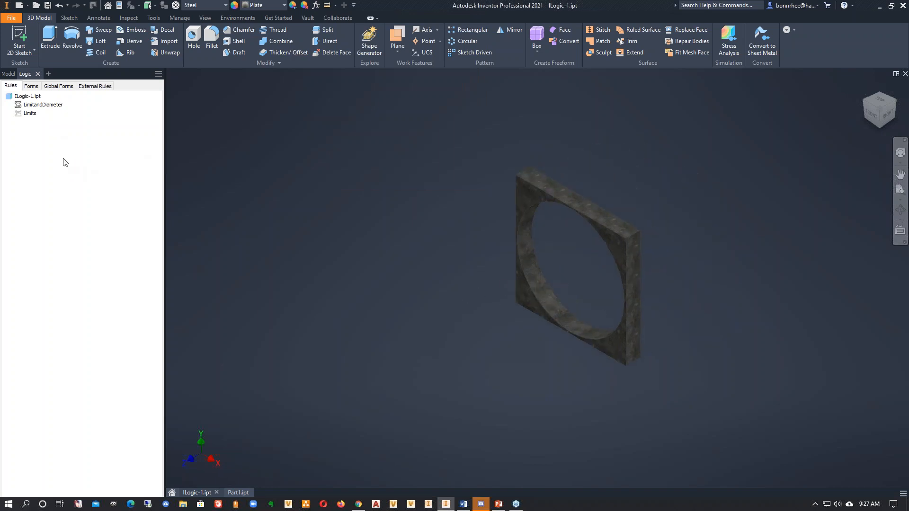
left_click(31, 86)
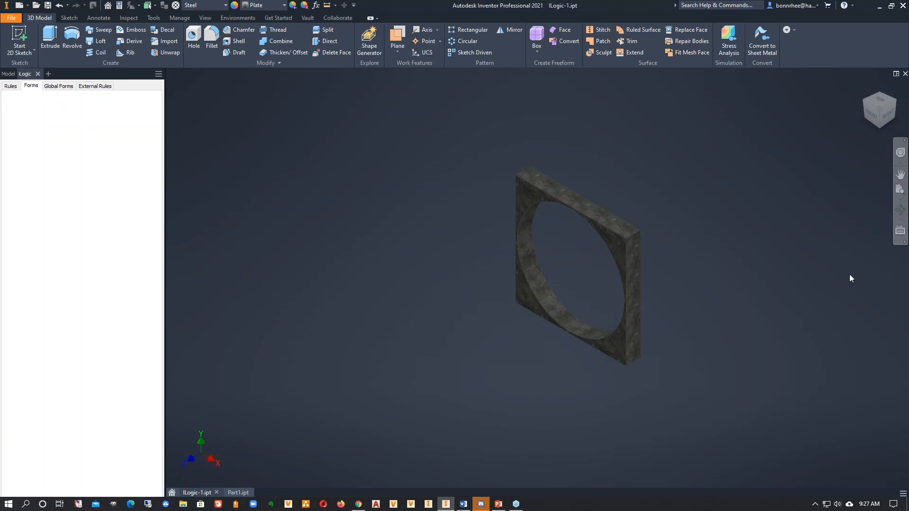
right_click(53, 135)
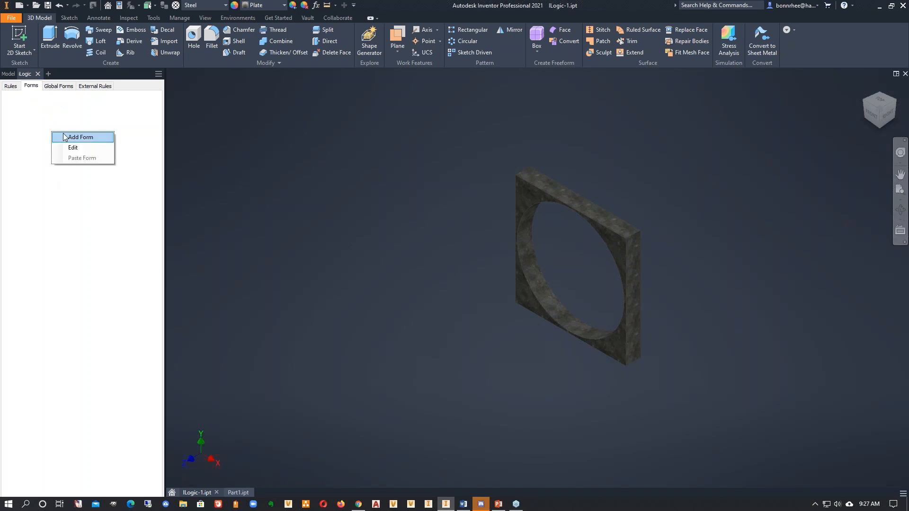
left_click(65, 137)
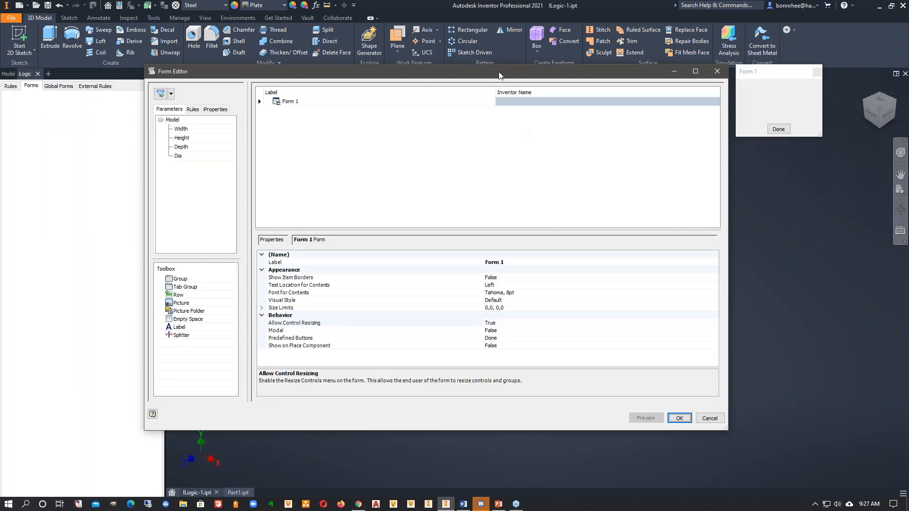
left_click_drag(488, 77, 438, 80)
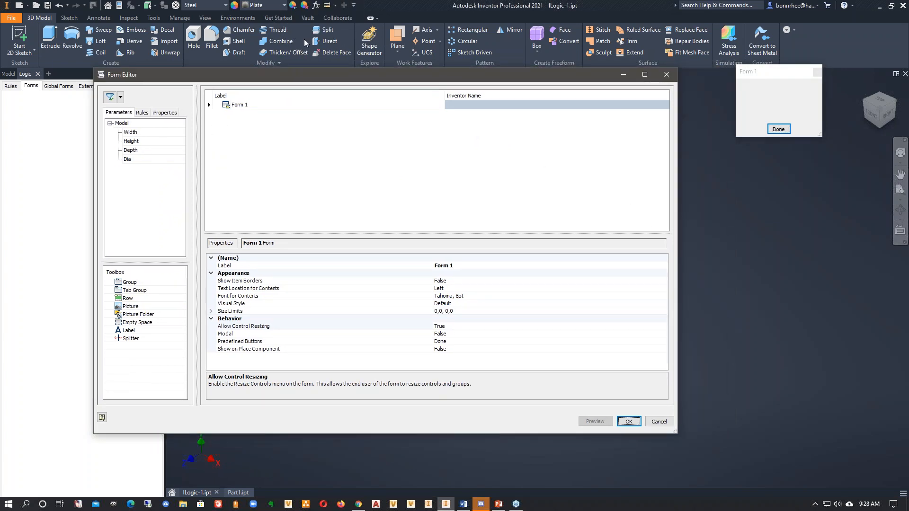
left_click_drag(286, 81, 231, 78)
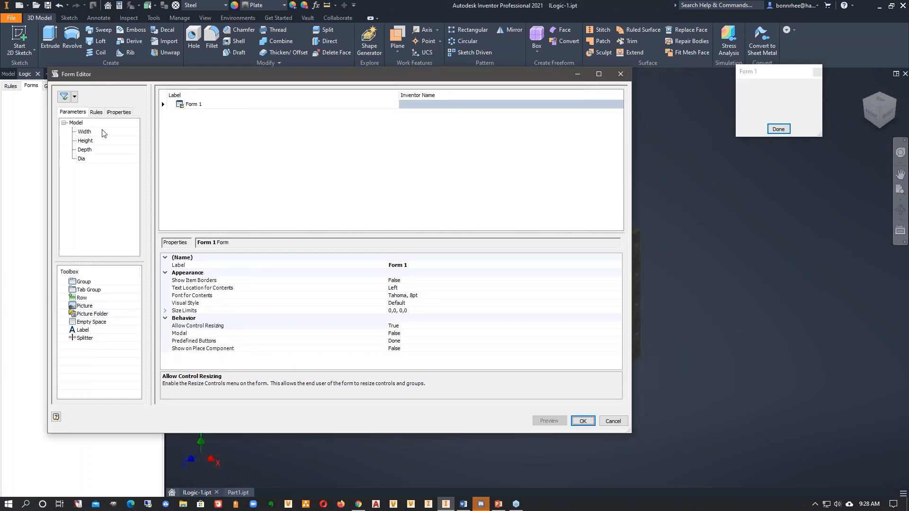
- Look through the available rules and iProperties, and add the Height parameter to the form
left_click(95, 112)
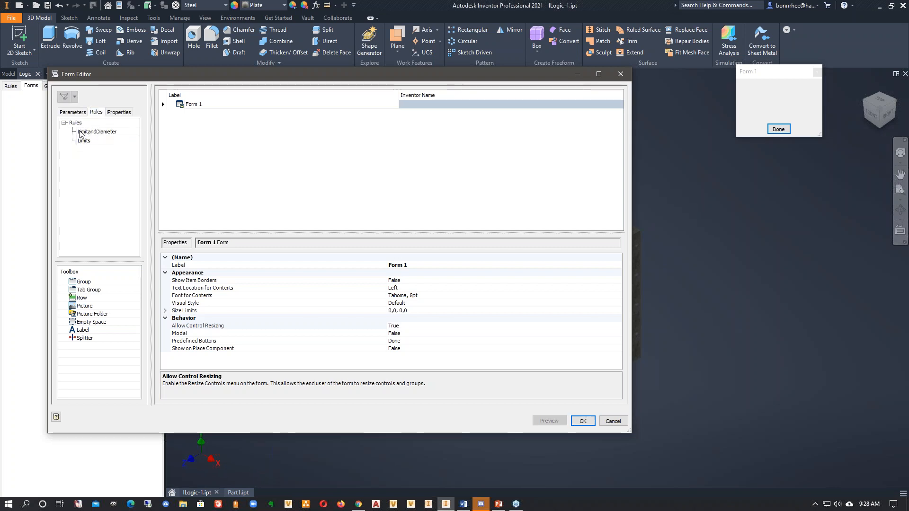
left_click(117, 112)
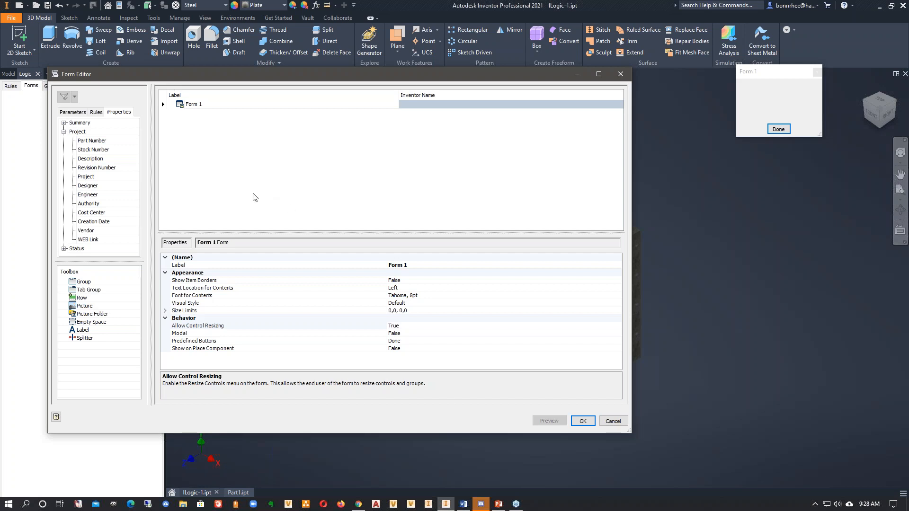
left_click(72, 112)
left_click(172, 180)
left_click_drag(87, 141, 192, 105)
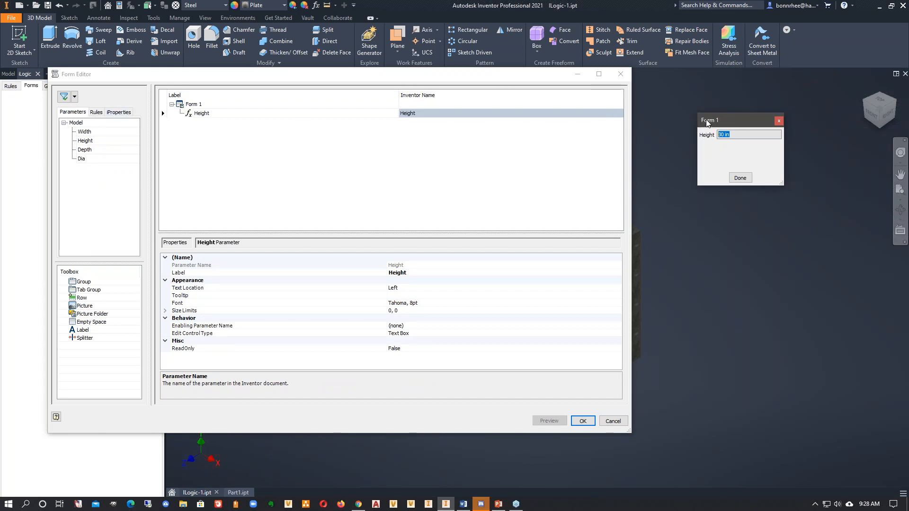
- Rename the form from its default label to Model Properties
left_click(210, 106)
double_click(207, 104)
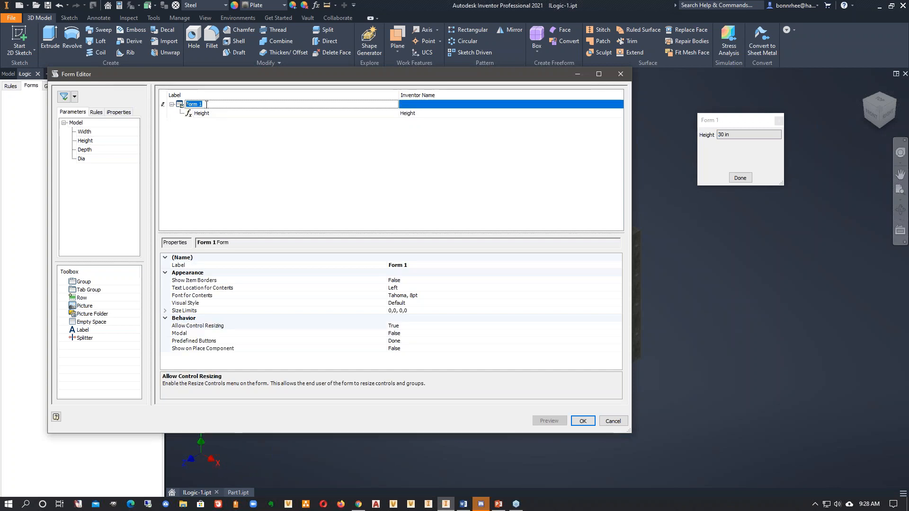
type("Model")
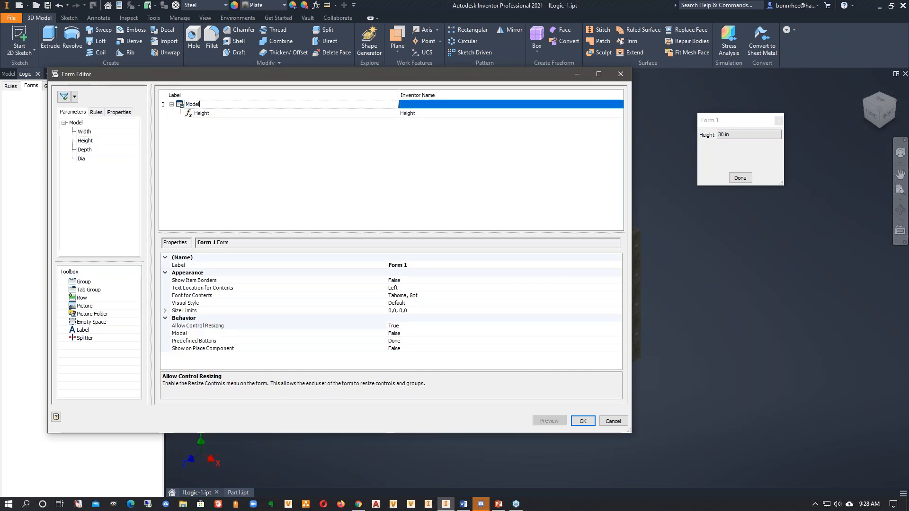
type(" Properties")
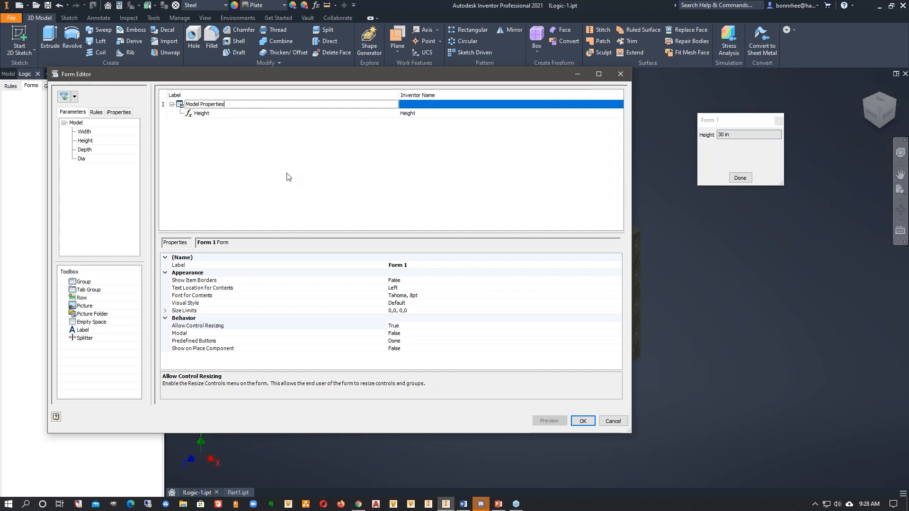
left_click(211, 114)
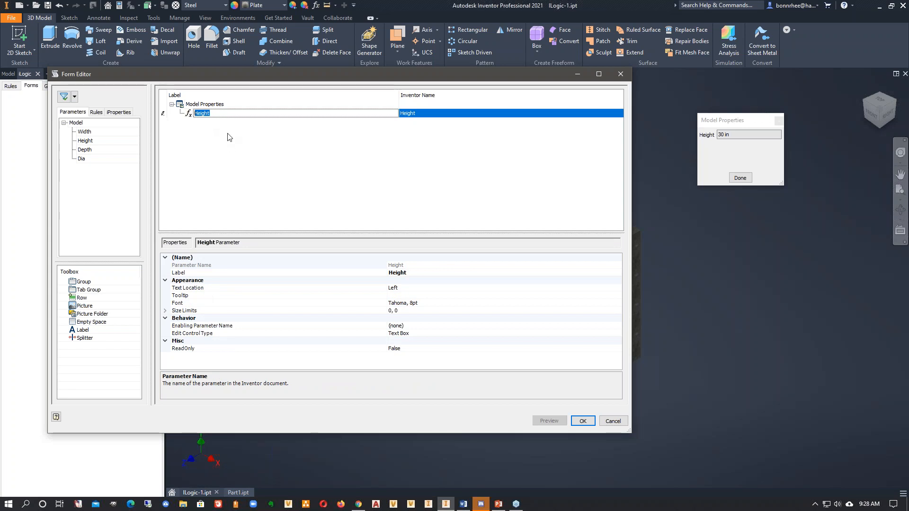
- Review the properties of the form and its Height item, enlarge the form preview, and save the form
double_click(226, 104)
left_click(225, 115)
double_click(229, 104)
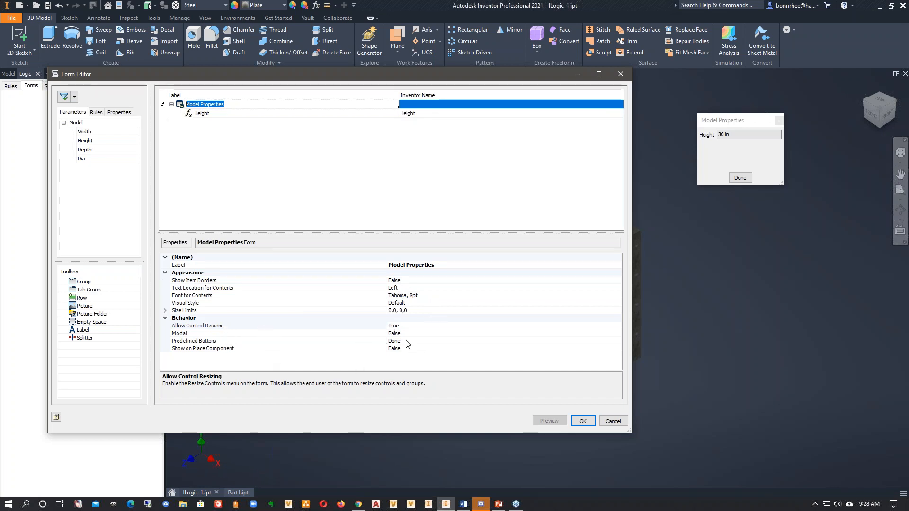
left_click(217, 114)
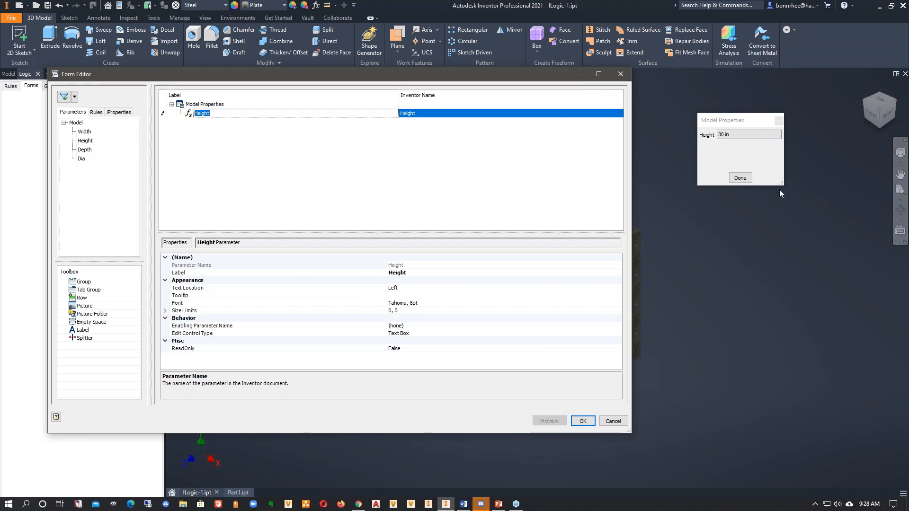
left_click_drag(781, 187, 817, 204)
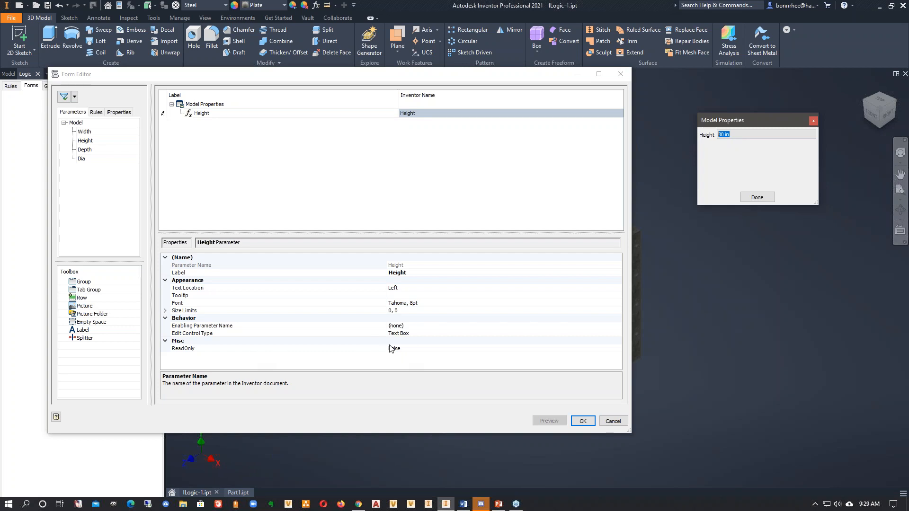
left_click(582, 420)
- Open the Model Properties form beside the part, set Height to 4, and finish the form
left_click(68, 104)
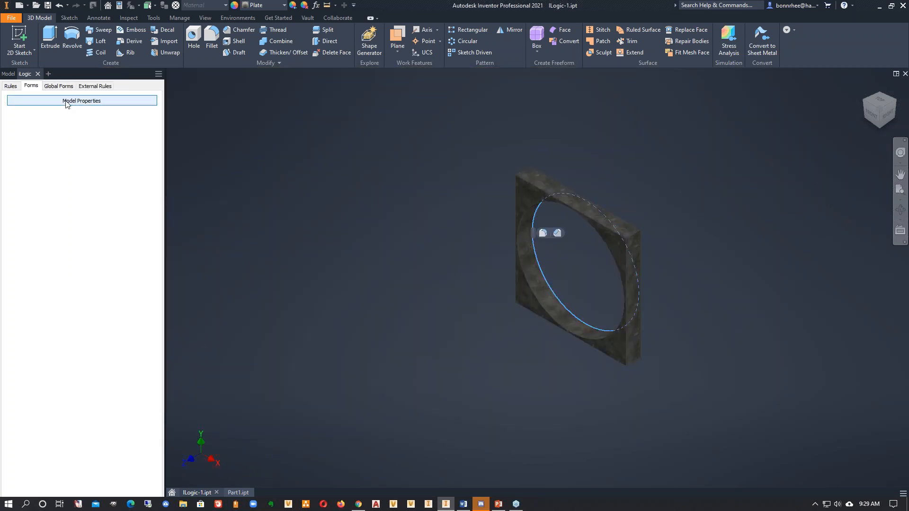
left_click_drag(442, 234, 735, 121)
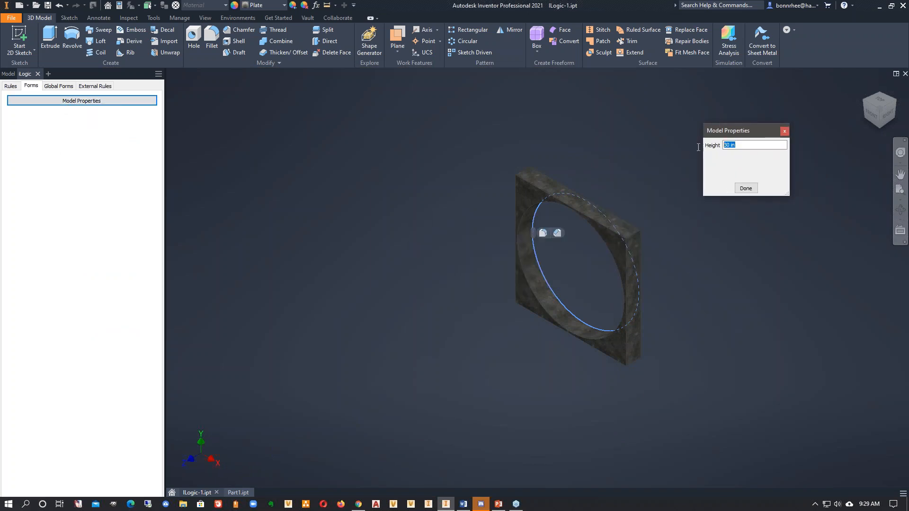
type("4")
left_click(742, 260)
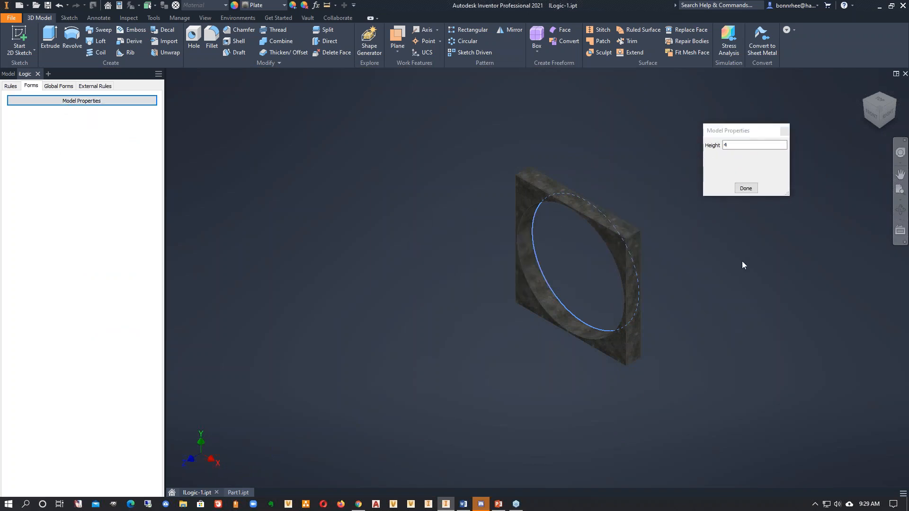
left_click(746, 188)
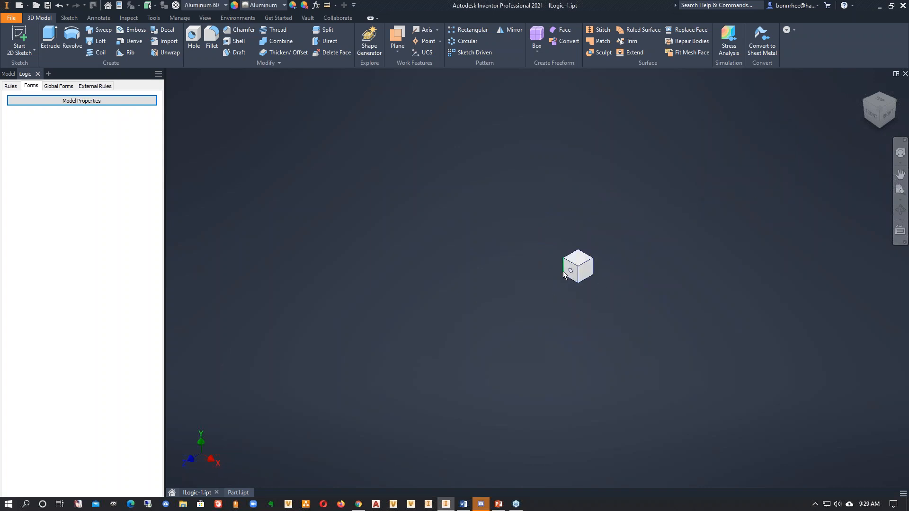
- Reopen the Model Properties form, set Height to 3 to test the minimum limit, and accept the automatic correction
left_click(127, 101)
left_click(124, 101)
type("3")
left_click(745, 189)
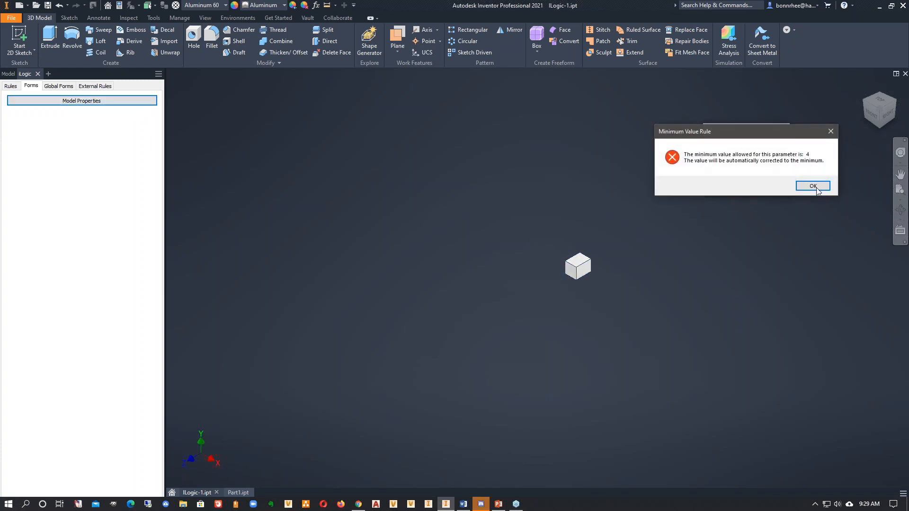
left_click(810, 187)
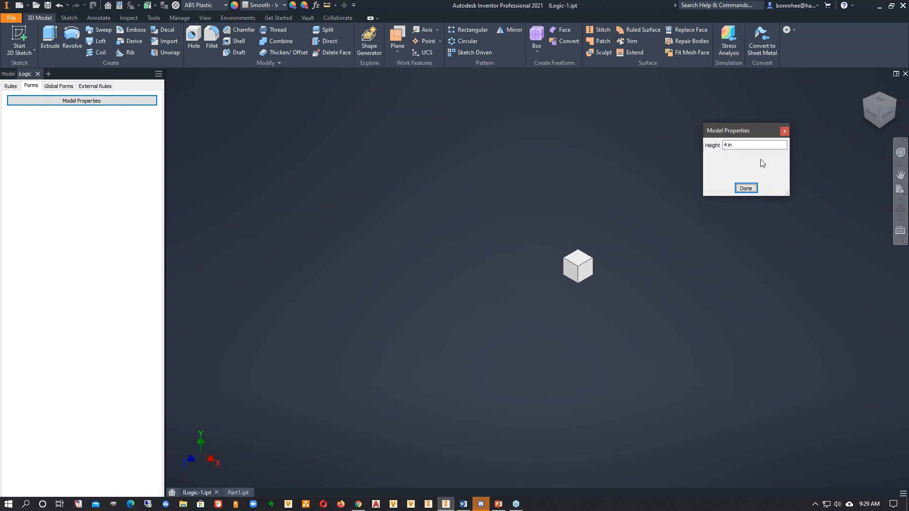
- Set Height to 33 in the form to test the maximum limit, accept the automatic correction, and finish the form
left_click_drag(744, 145, 681, 149)
type("33")
left_click(745, 189)
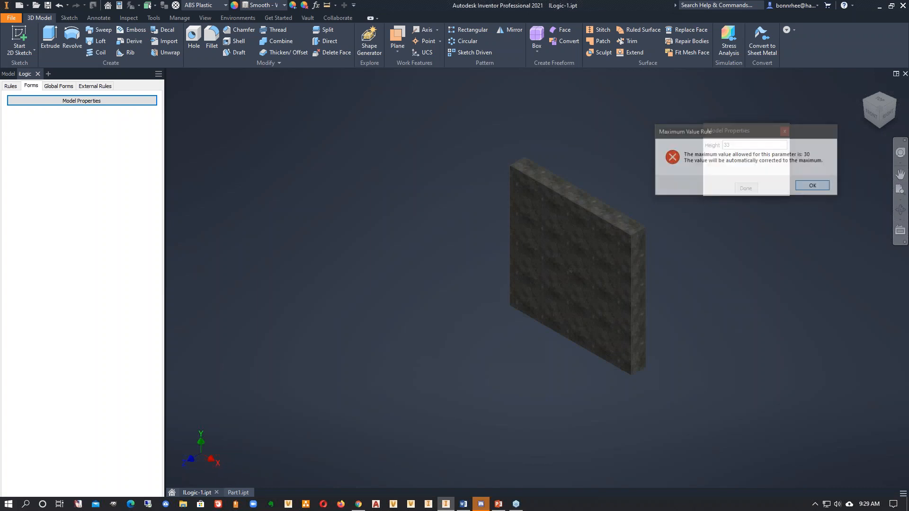
left_click(813, 186)
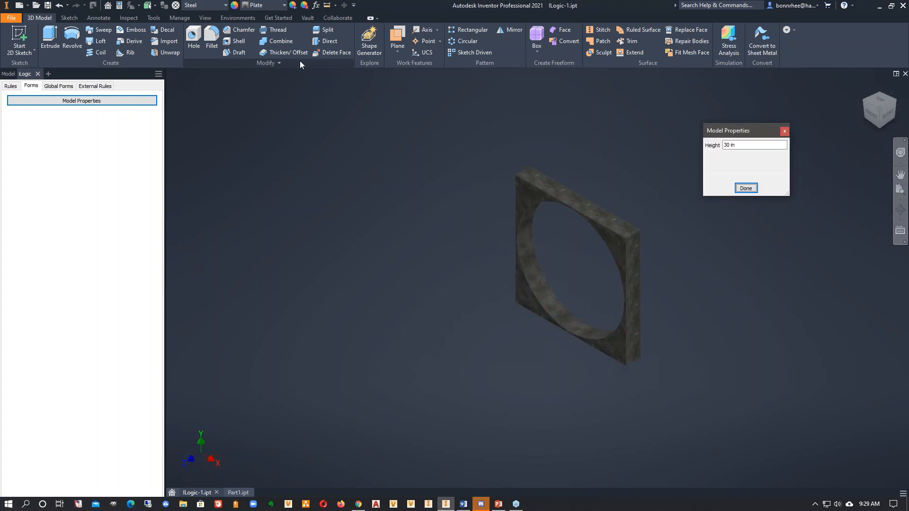
left_click(752, 189)
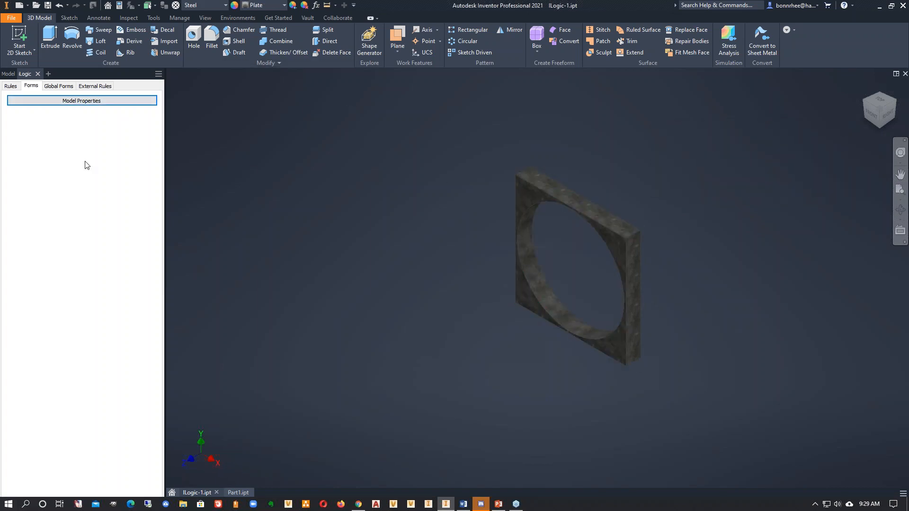
- Edit the Model Properties form and add two tab groups, one above and one below the Height item
right_click(92, 106)
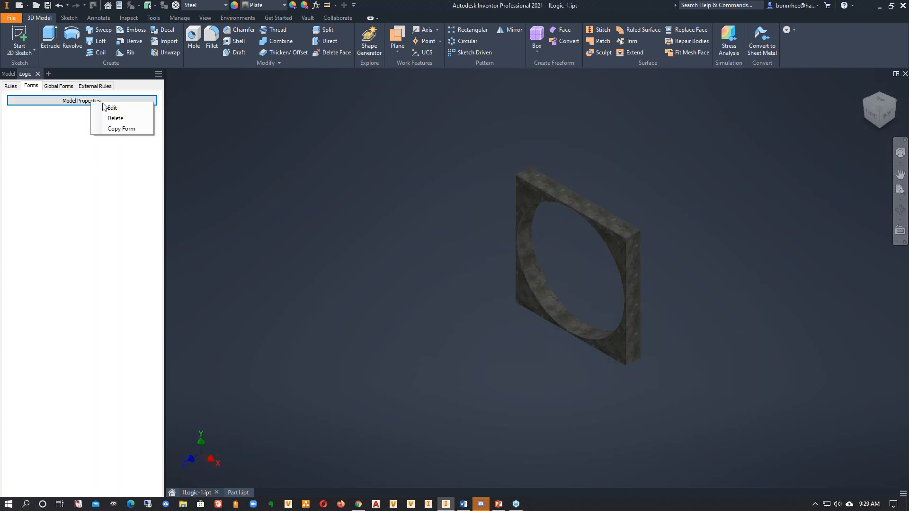
left_click(105, 108)
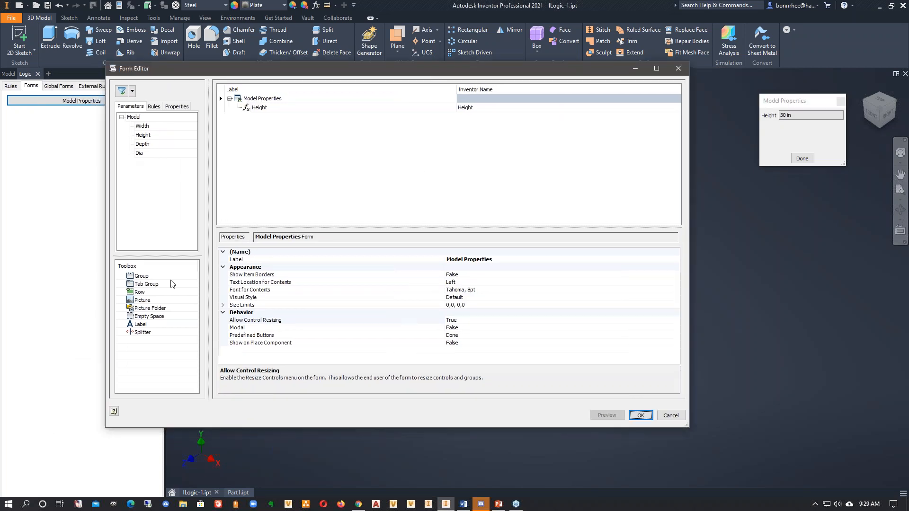
left_click_drag(141, 284, 268, 122)
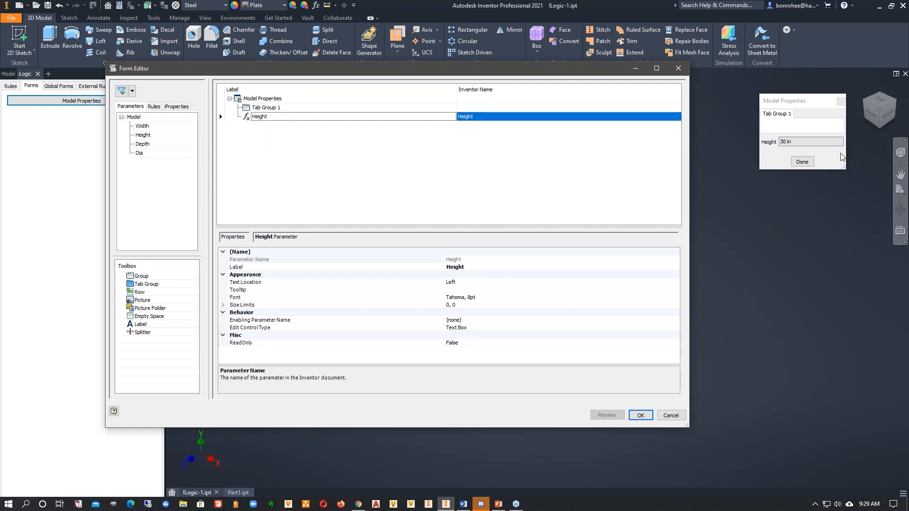
left_click(150, 286)
left_click_drag(149, 285, 272, 161)
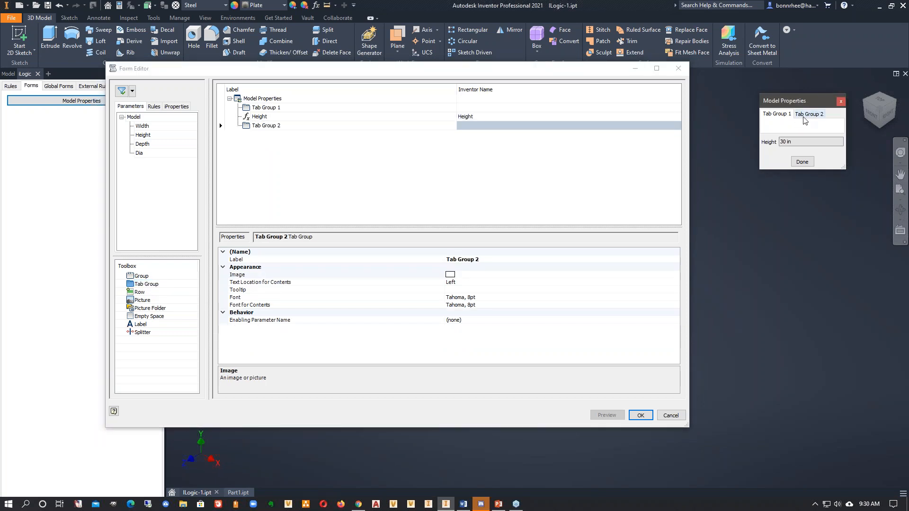
- Add the Description, Revision Number and Project iProperties to the form below the second tab group
left_click(176, 106)
left_click_drag(155, 155, 265, 138)
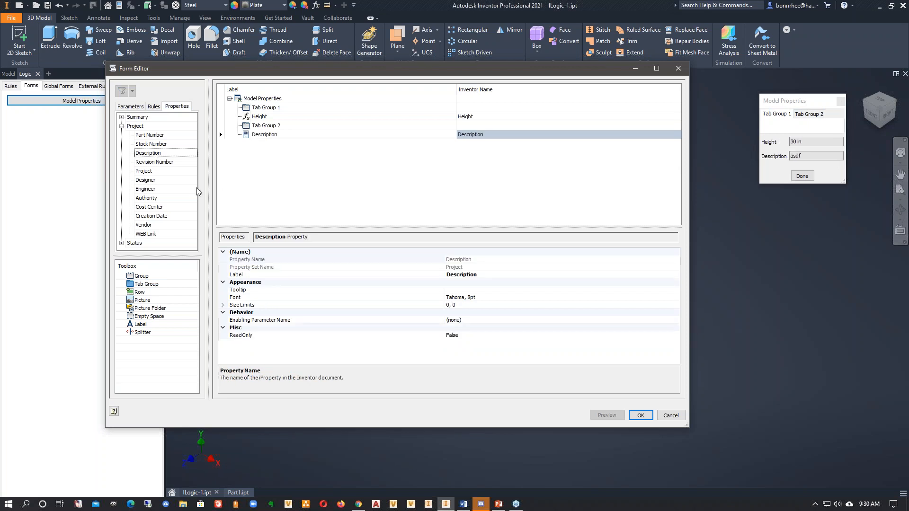
left_click_drag(160, 164, 267, 201)
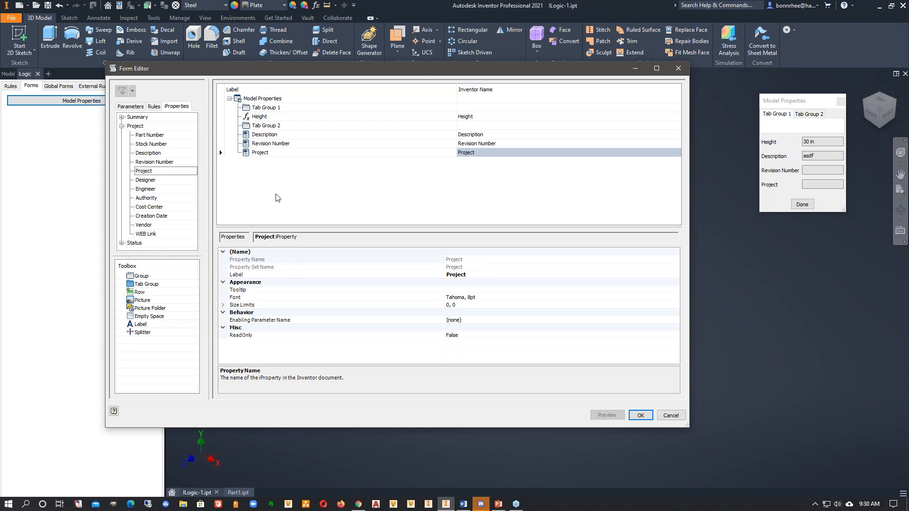
left_click(276, 195)
- Make the form's Revision Number item read-only by setting ReadOnly to True
double_click(282, 144)
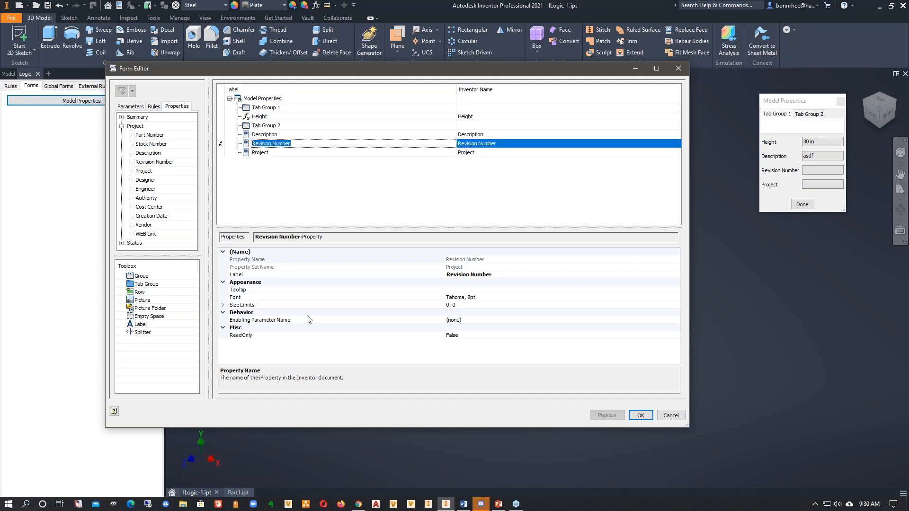
left_click(549, 335)
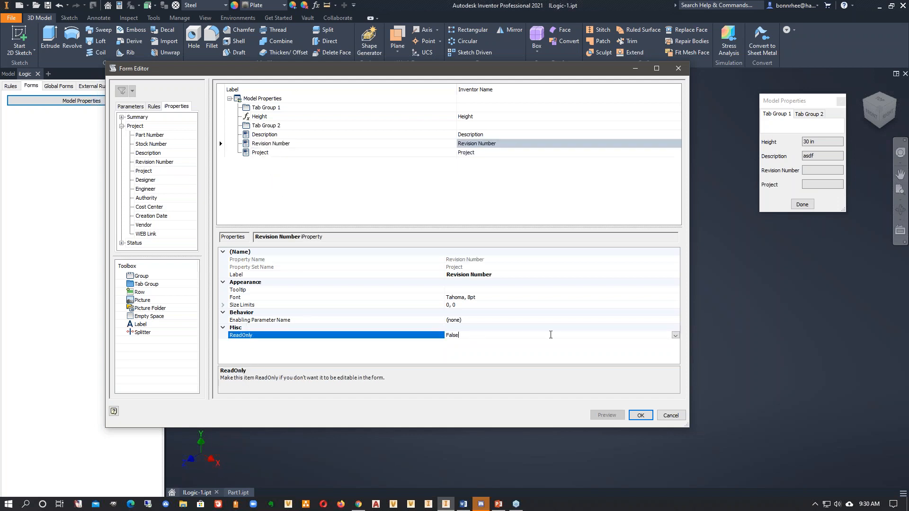
left_click(676, 335)
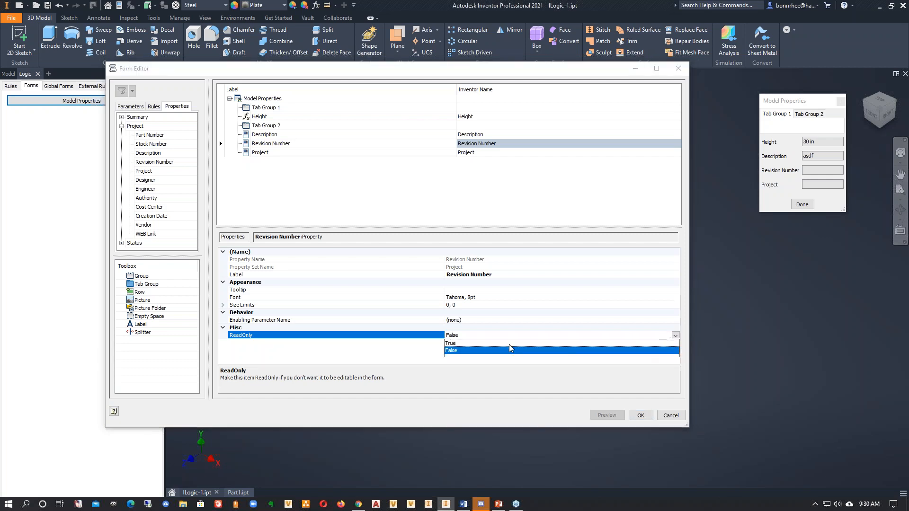
left_click(450, 343)
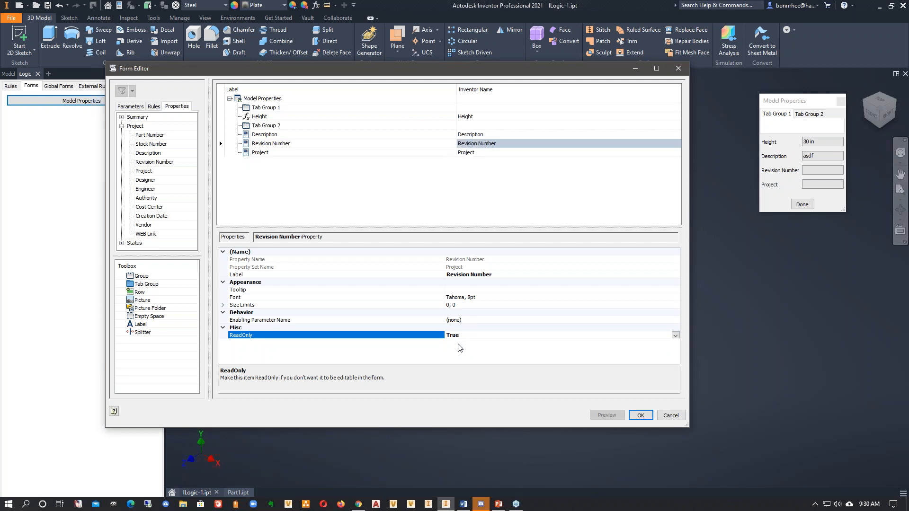
- Move the Description, Revision Number and Project items into Tab Group 2 of the form
left_click(472, 135)
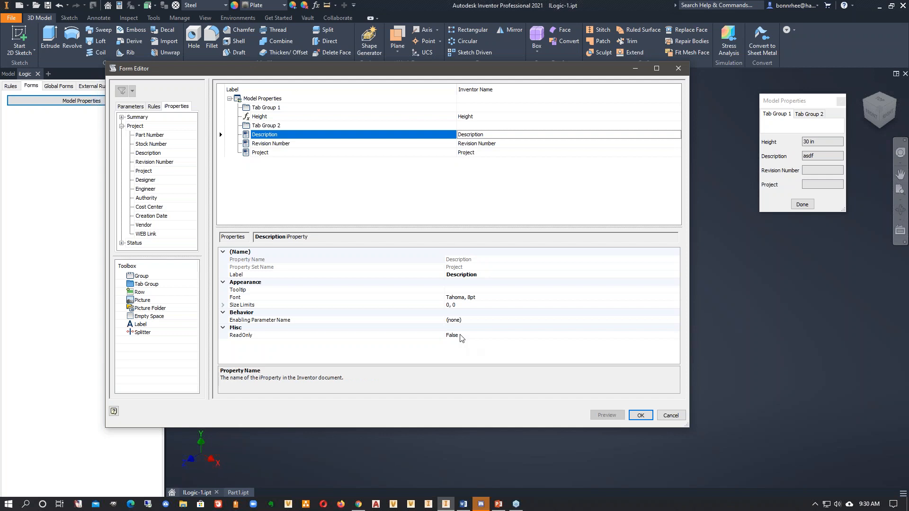
left_click(470, 154)
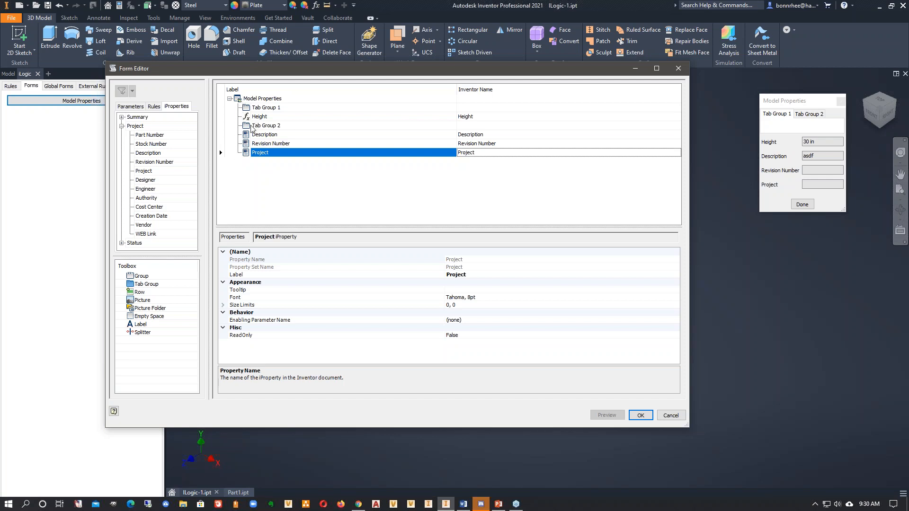
left_click(262, 136)
left_click_drag(263, 137, 246, 129)
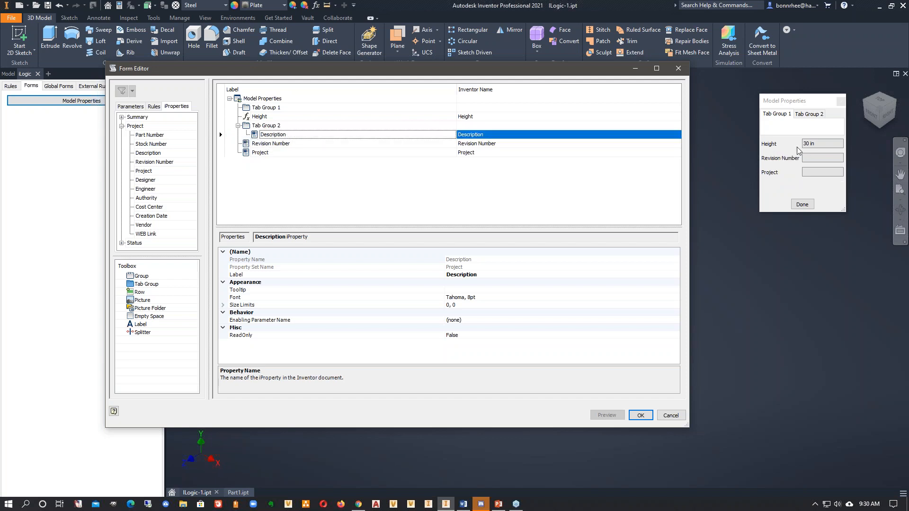
left_click(810, 114)
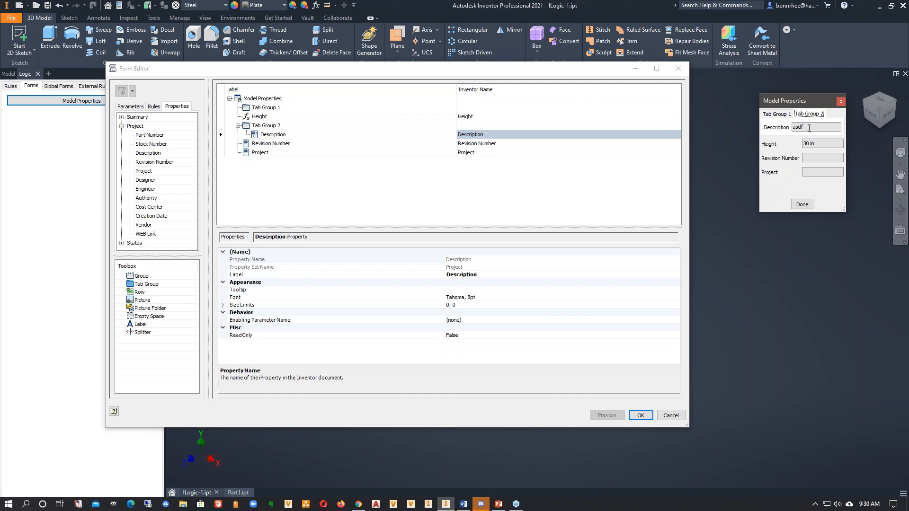
left_click_drag(268, 143, 273, 135)
left_click(773, 115)
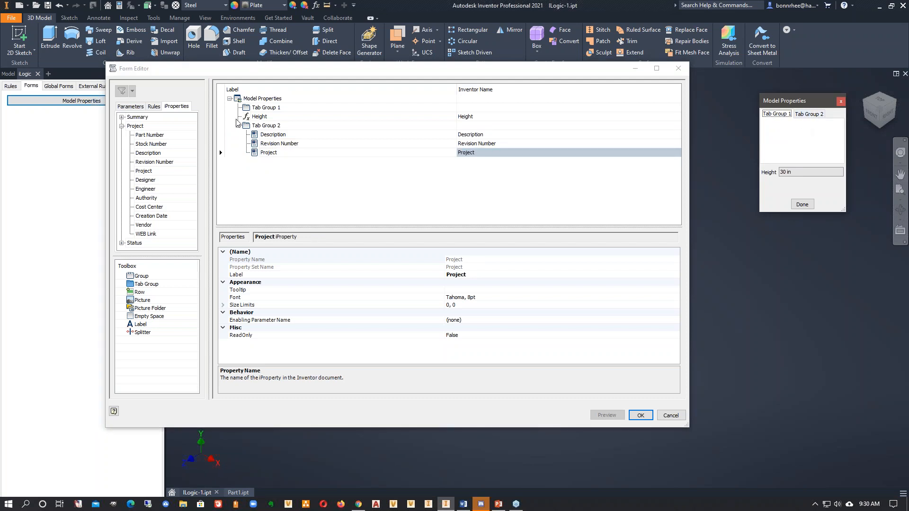
- Move the Height item into Tab Group 1, check both tab groups in the form preview, and save the form
left_click_drag(262, 119, 266, 108)
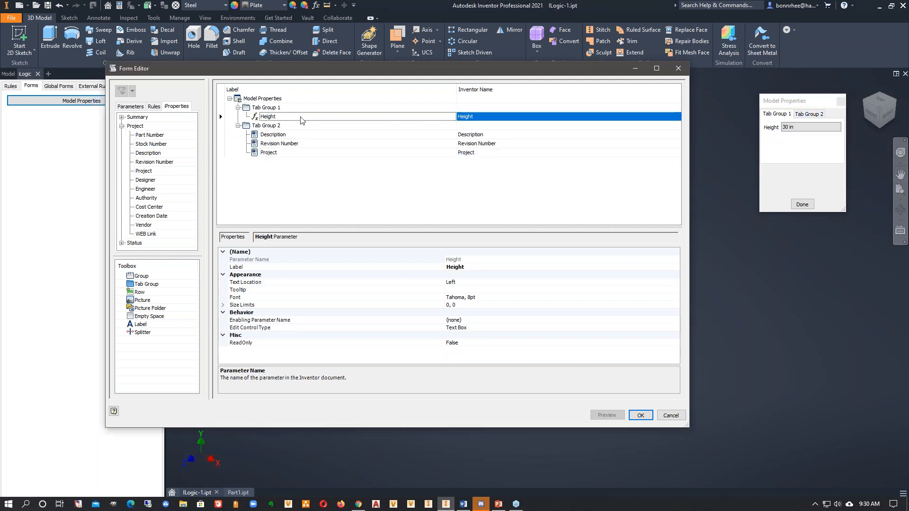
left_click(807, 121)
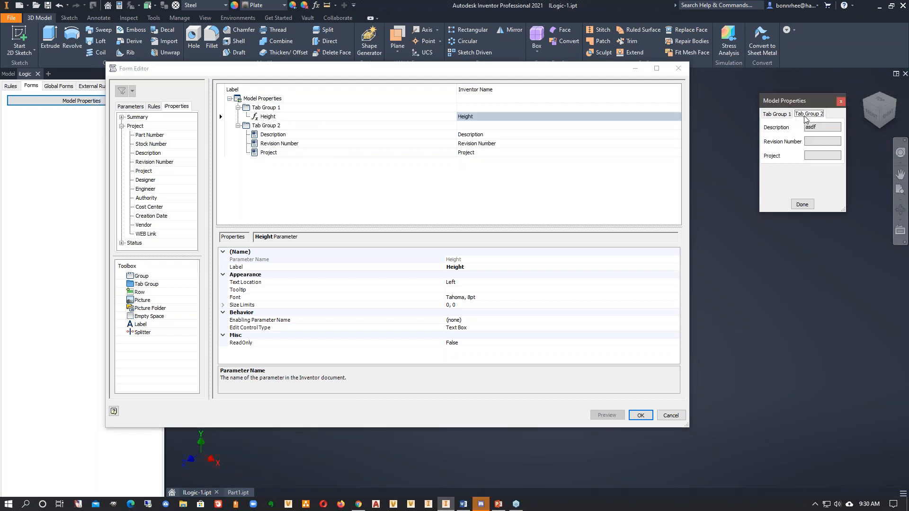
left_click(777, 119)
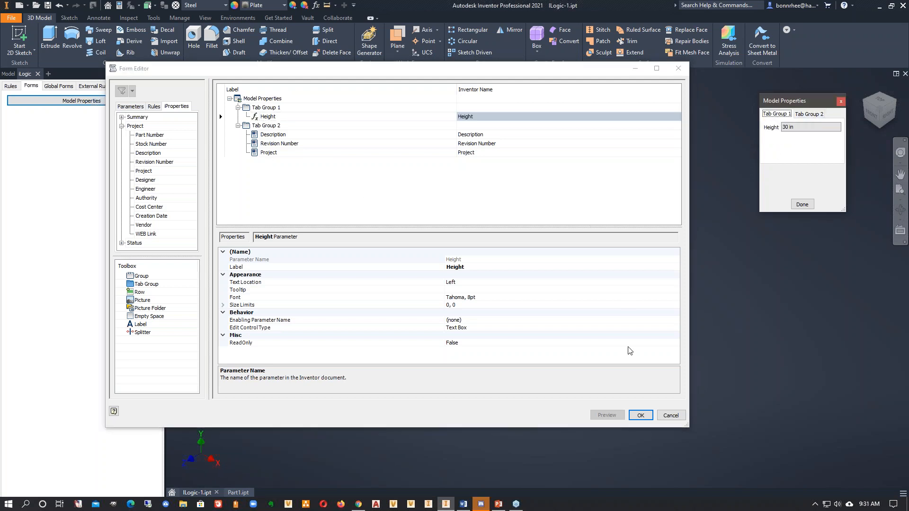
left_click(637, 415)
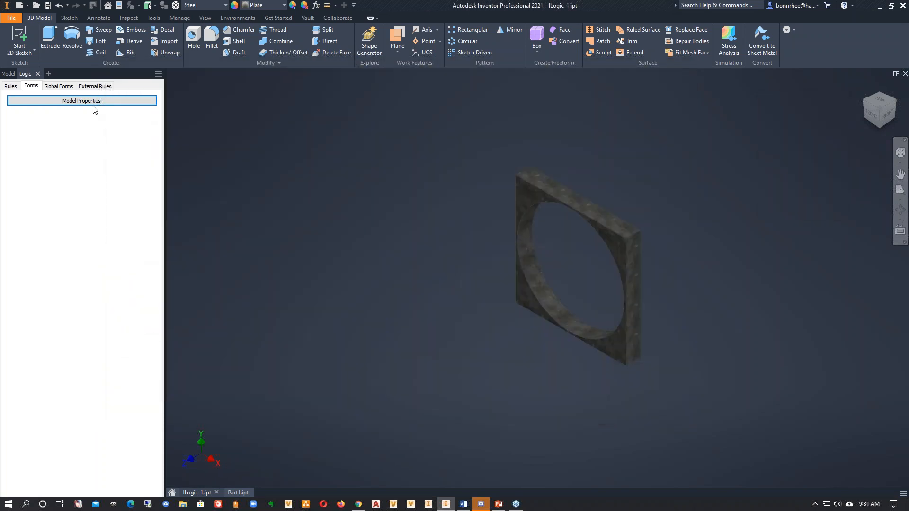
- Open the Model Properties form, set Height to 15, and finish the form
left_click(93, 103)
left_click_drag(741, 158, 703, 157)
type("15")
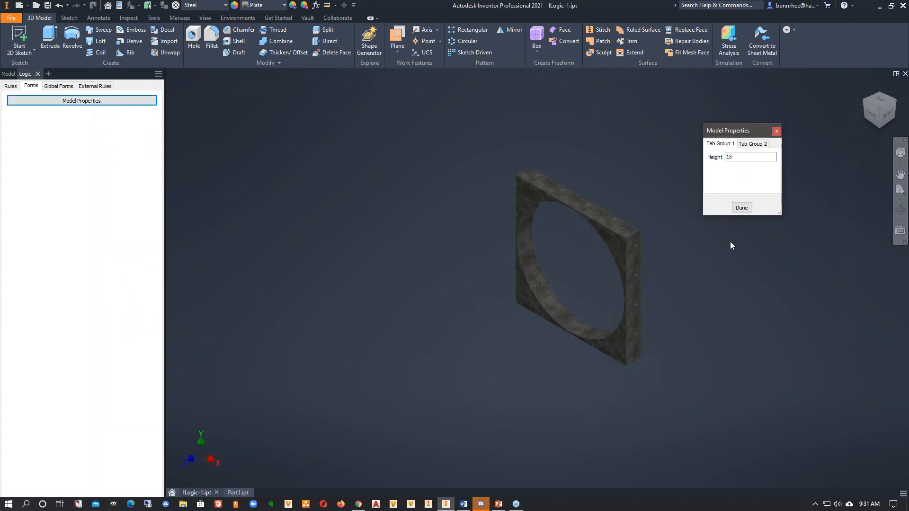
left_click(741, 208)
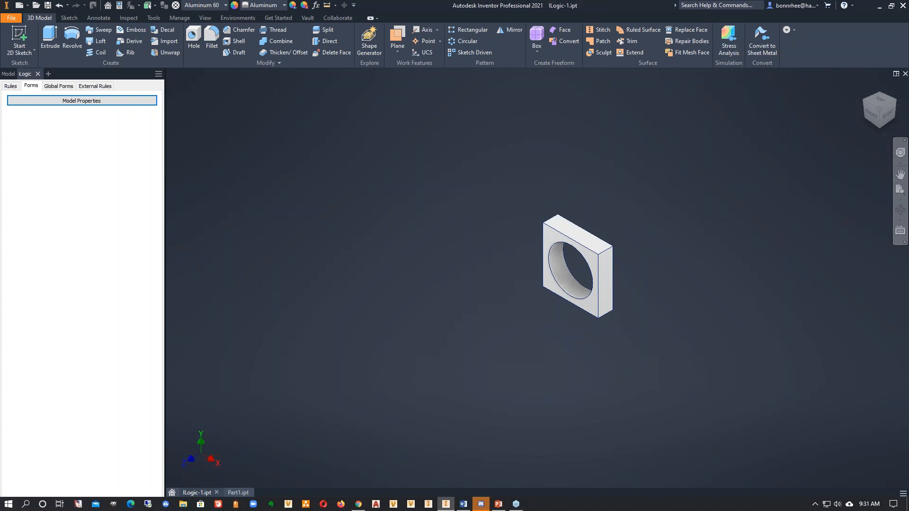
- Use the form's second tab group to set Description to "Change description" and Project to "ddddd", and finish the form
left_click(140, 107)
left_click(754, 145)
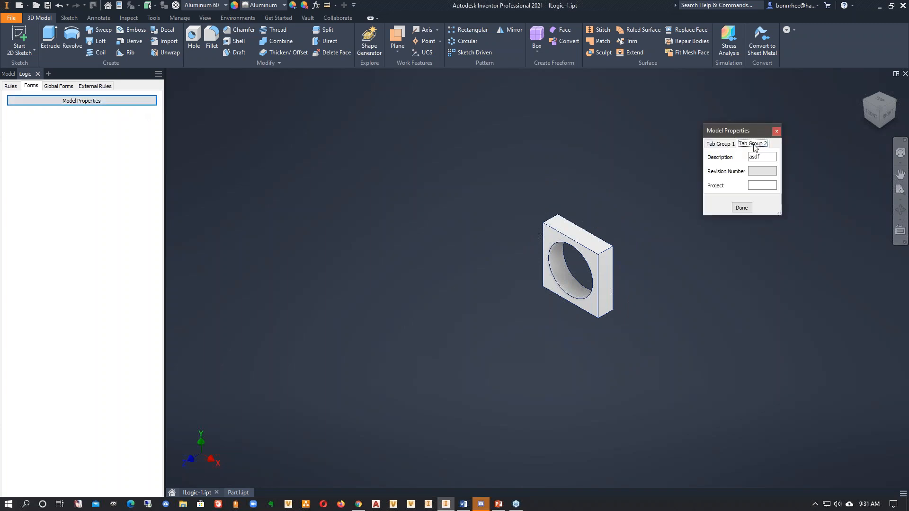
key("Tab")
type("Change ")
type("description")
left_click(761, 188)
type("12345")
left_click(748, 208)
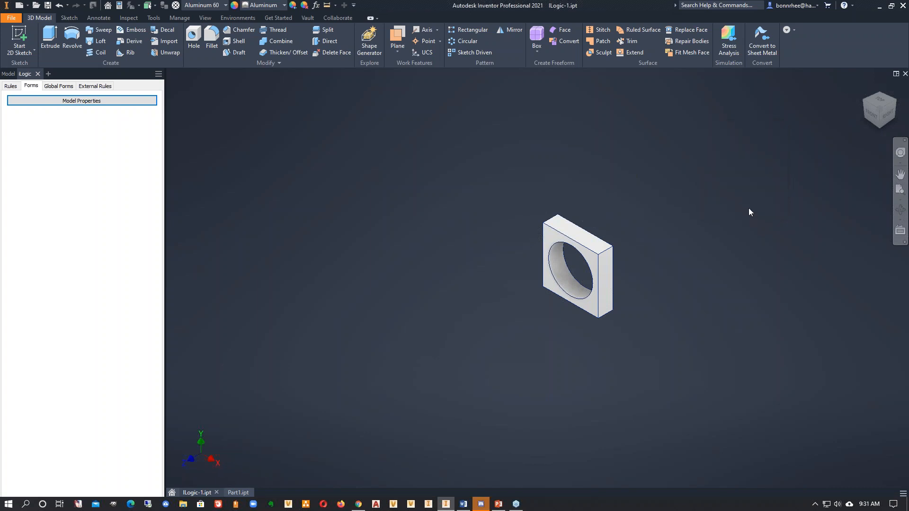
- Check the Description and Project values in the part's Project iProperties, and close the dialog
left_click(119, 5)
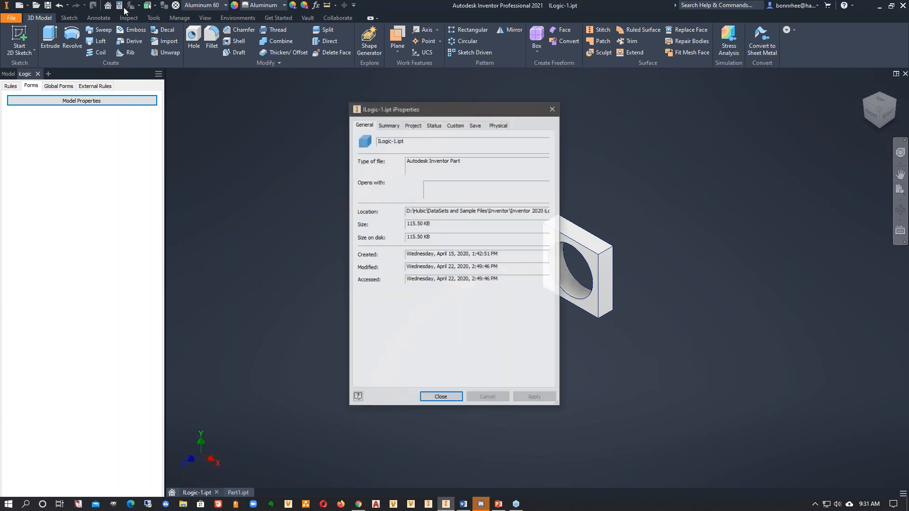
left_click(386, 125)
left_click(412, 125)
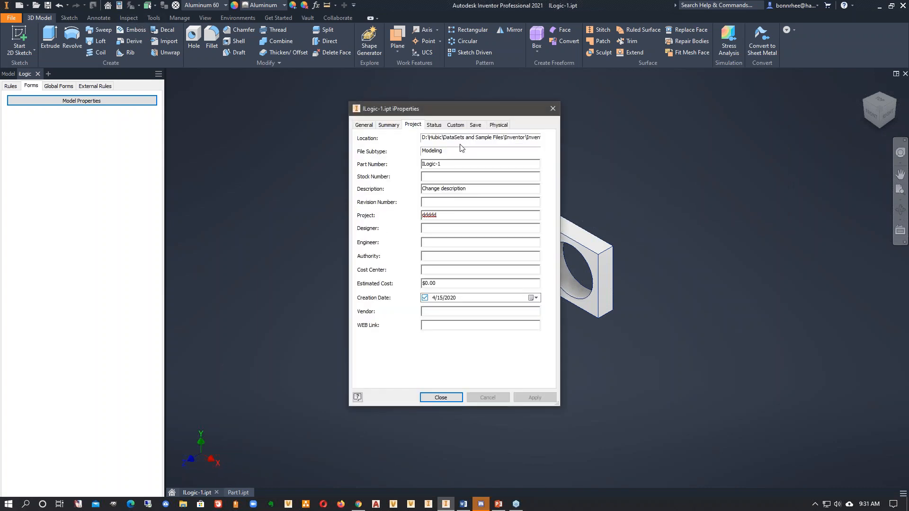
left_click_drag(462, 186, 389, 182)
double_click(447, 217)
left_click(440, 398)
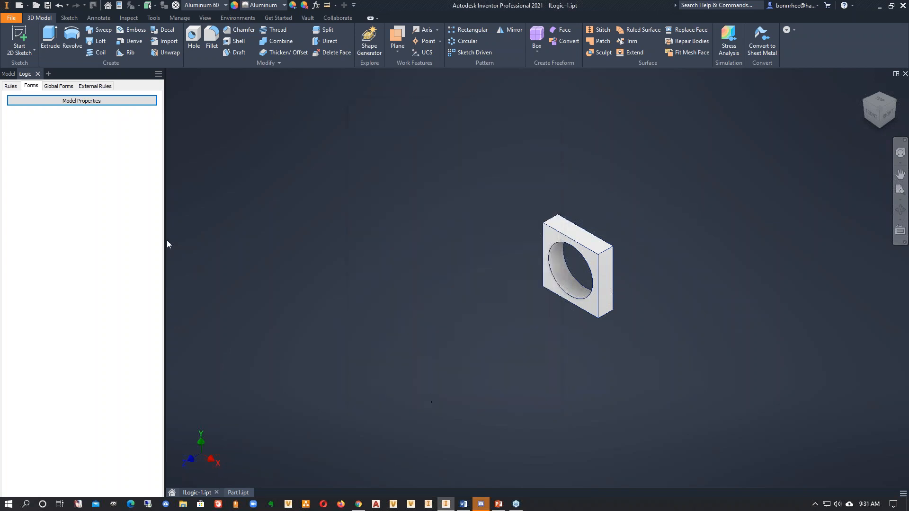
- Edit the Model Properties form, rename the tab groups "Change Height" and "iProps", and save the form
right_click(98, 105)
left_click(120, 110)
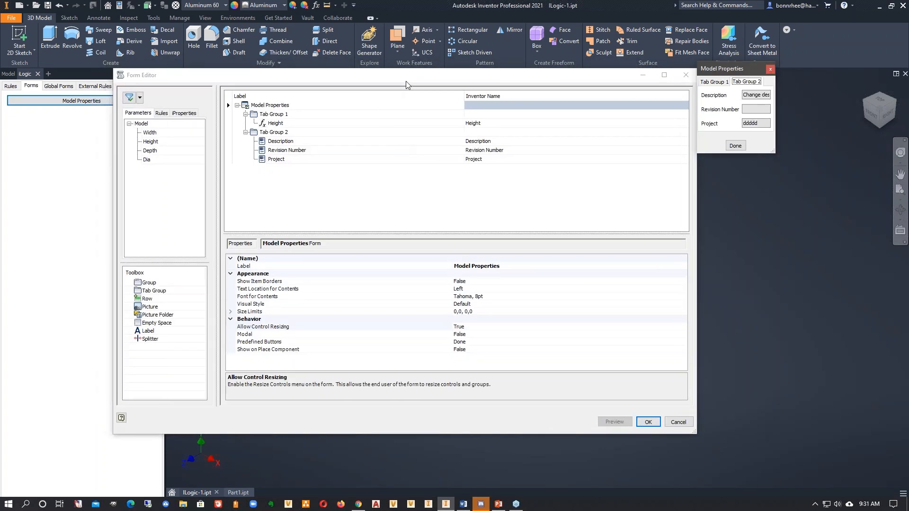
double_click(301, 117)
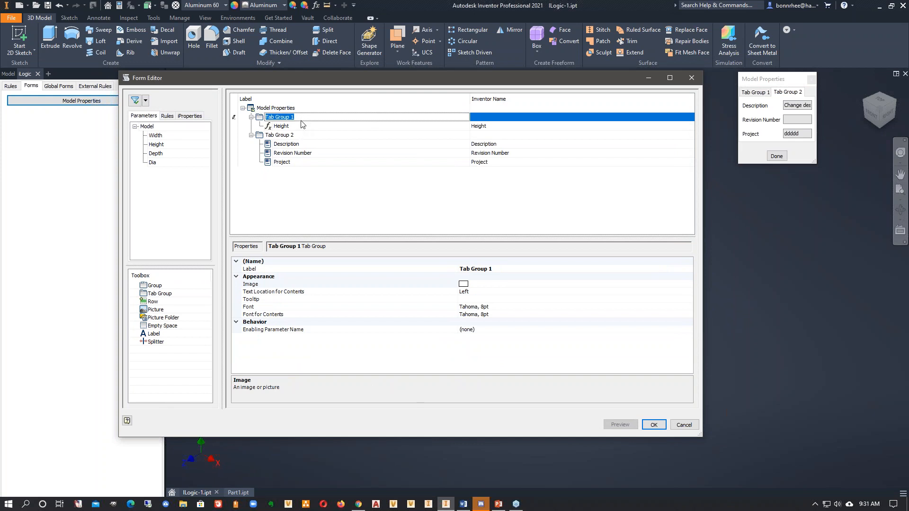
type("Change Height")
left_click(306, 136)
type("IProps")
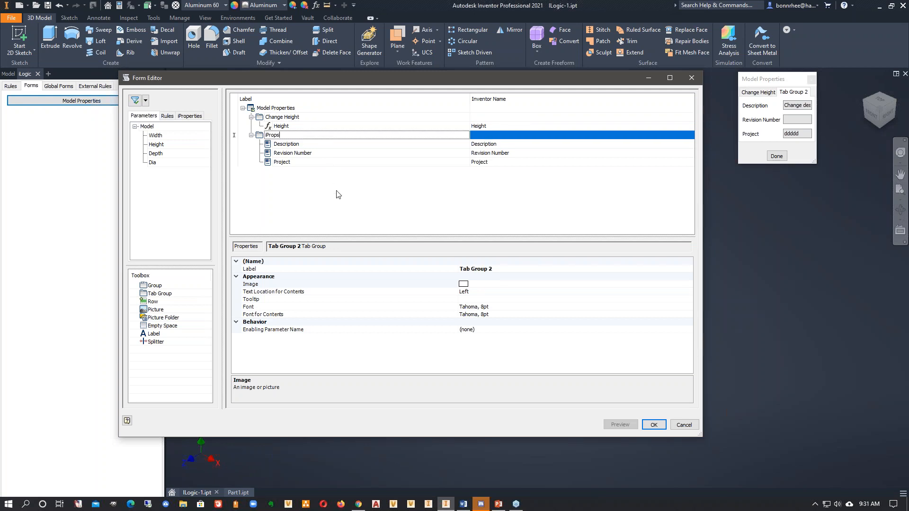
left_click(653, 425)
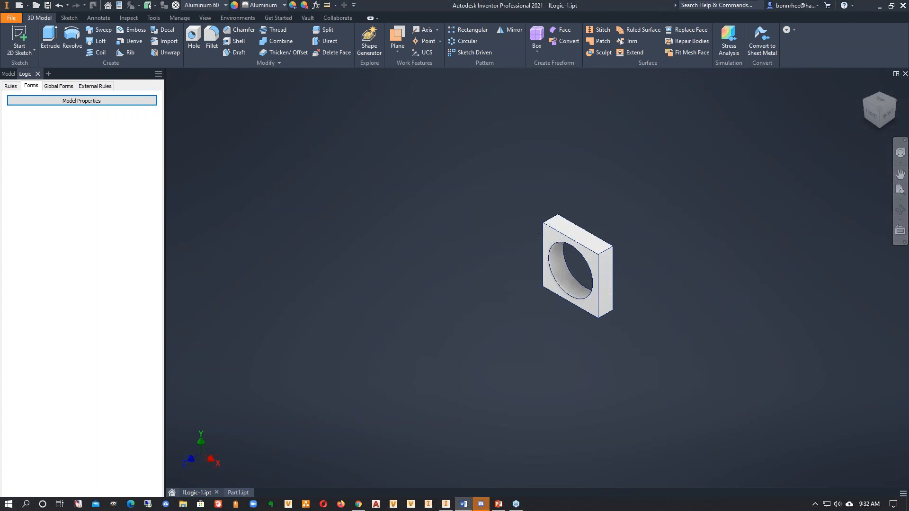
- Add an iLogic rule named "PDf" to the part and display the custom snippets in the rule editor
left_click(10, 88)
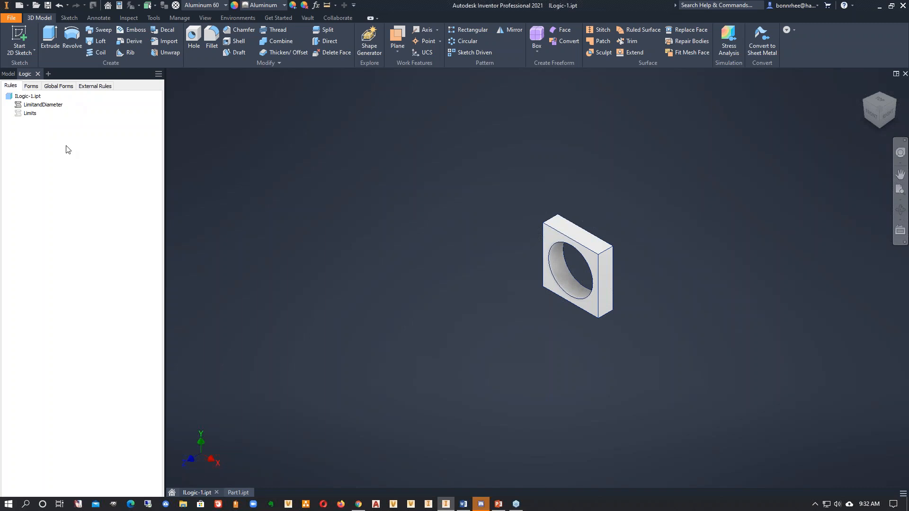
right_click(39, 149)
left_click(54, 155)
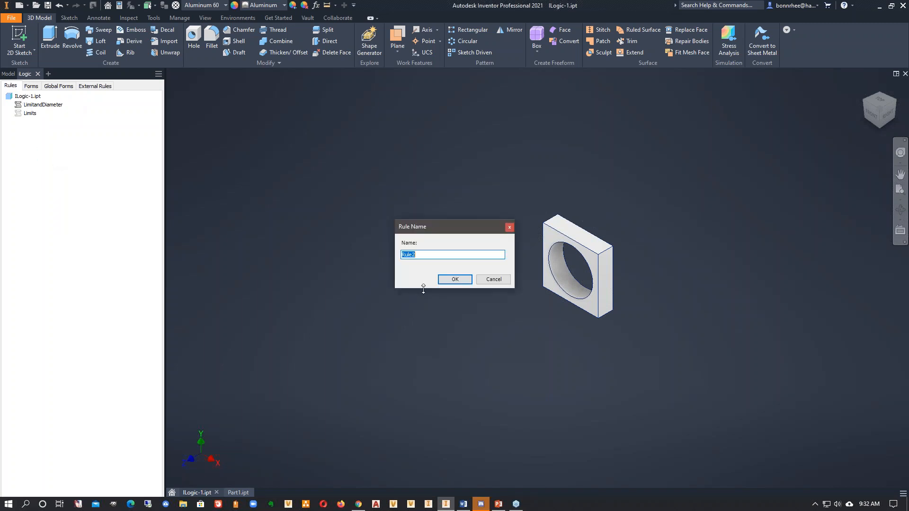
type("PDf")
left_click(460, 284)
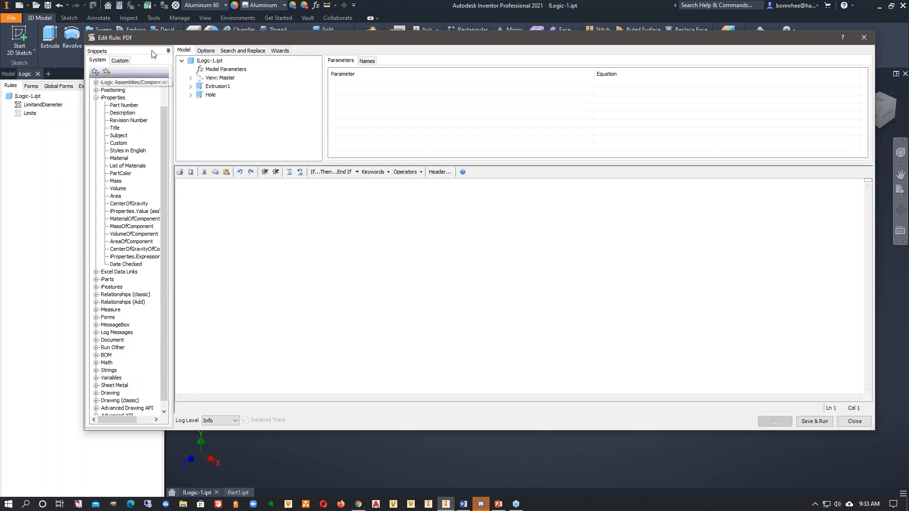
left_click(120, 59)
left_click(95, 85)
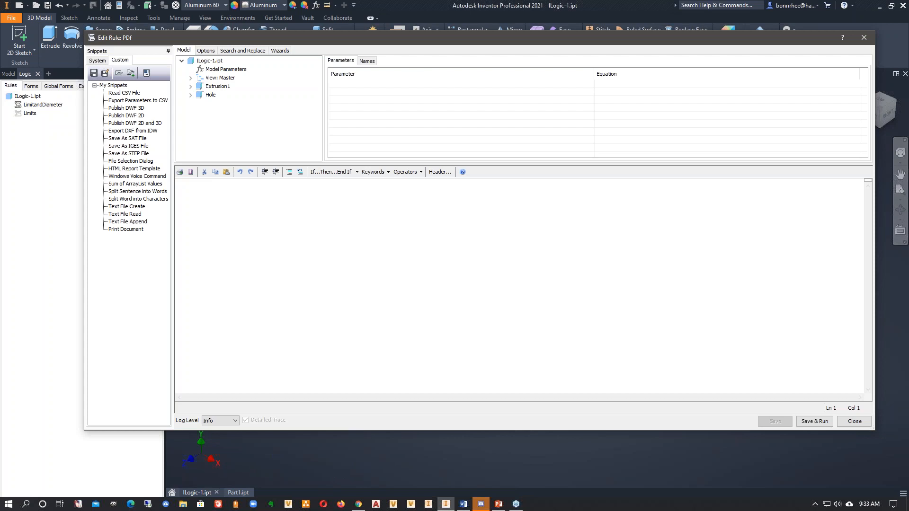
- Switch to the MyiLogicSnippets.docx document in Word and find the Print to PDF snippet
key("alt+Tab")
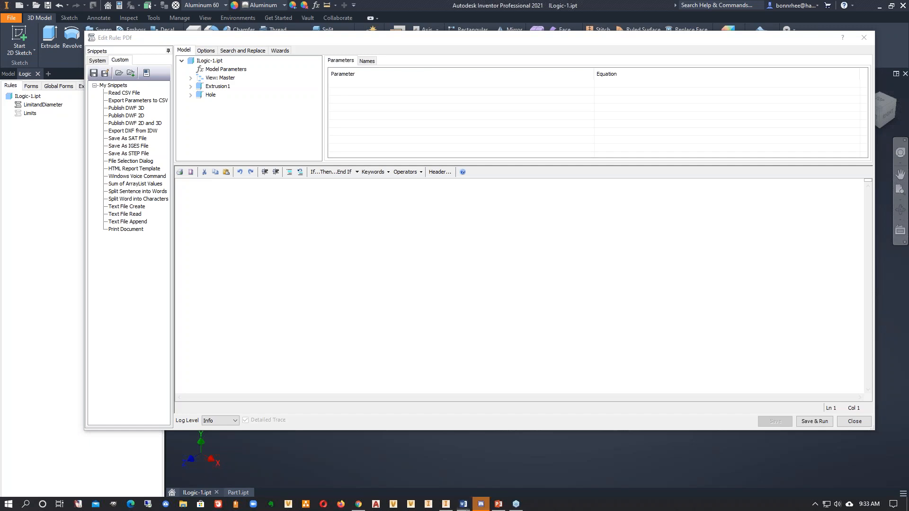
left_click_drag(908, 95, 579, 27)
scroll(420, 204, "down", 3)
scroll(421, 205, "down", 10)
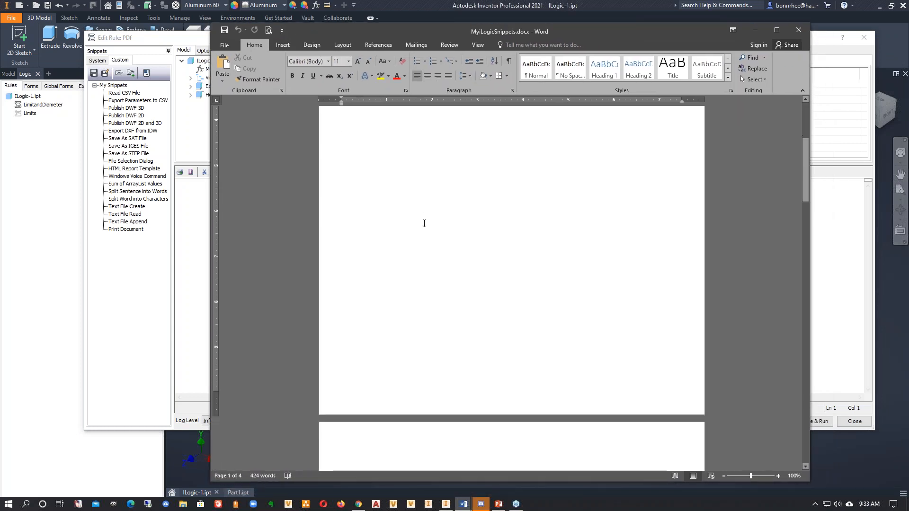
scroll(423, 243, "down", 12)
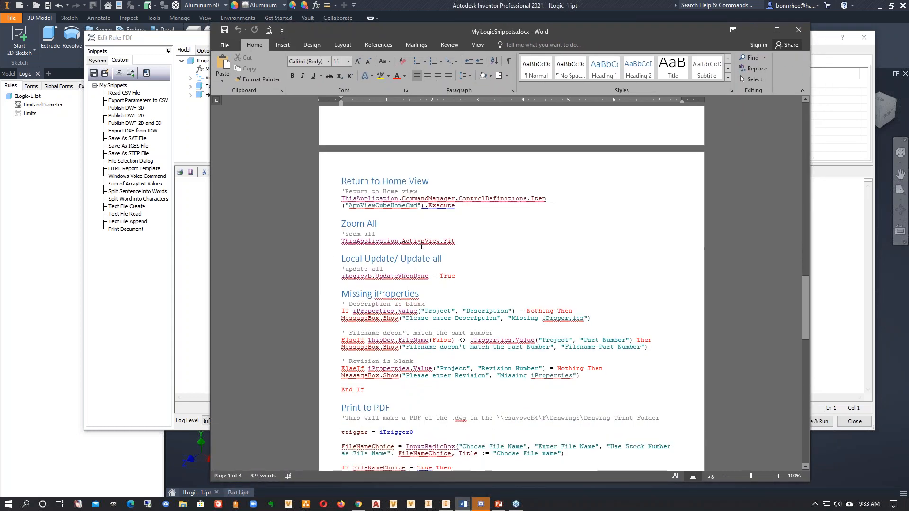
scroll(423, 251, "down", 6)
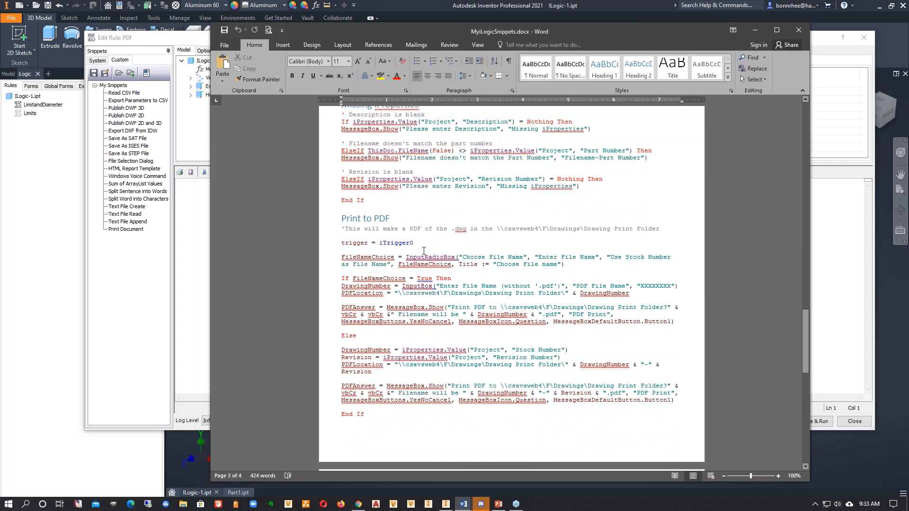
scroll(406, 297, "up", 3)
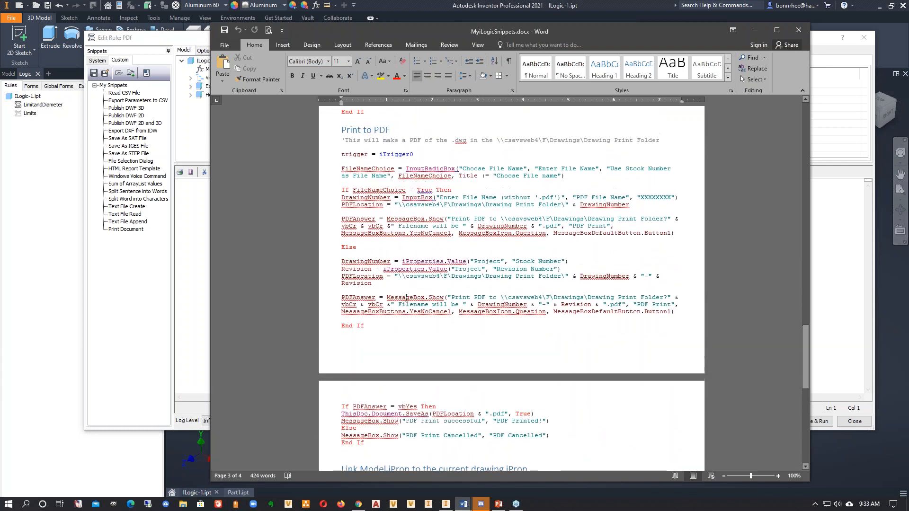
- Select the Print to PDF snippet from its heading down to the End If that closes the file name choice
left_click_drag(342, 150, 457, 383)
scroll(457, 382, "down", 4)
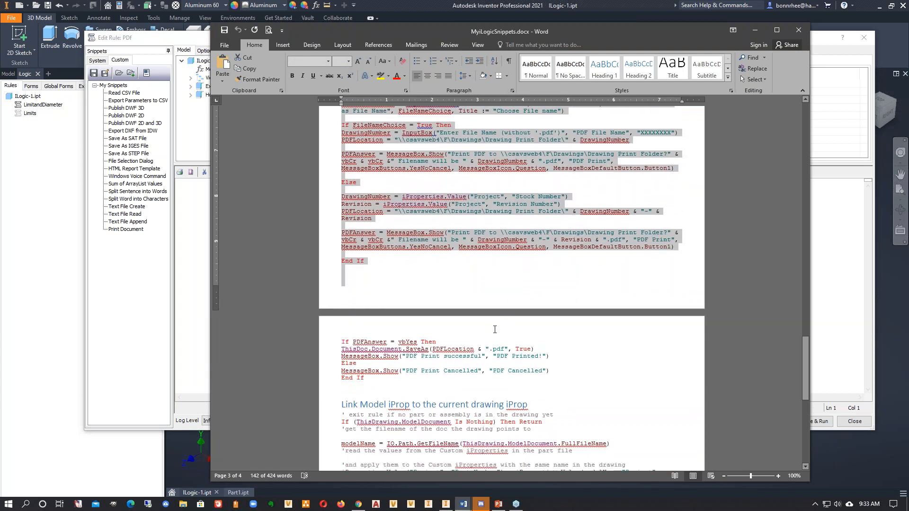
scroll(495, 329, "up", 2)
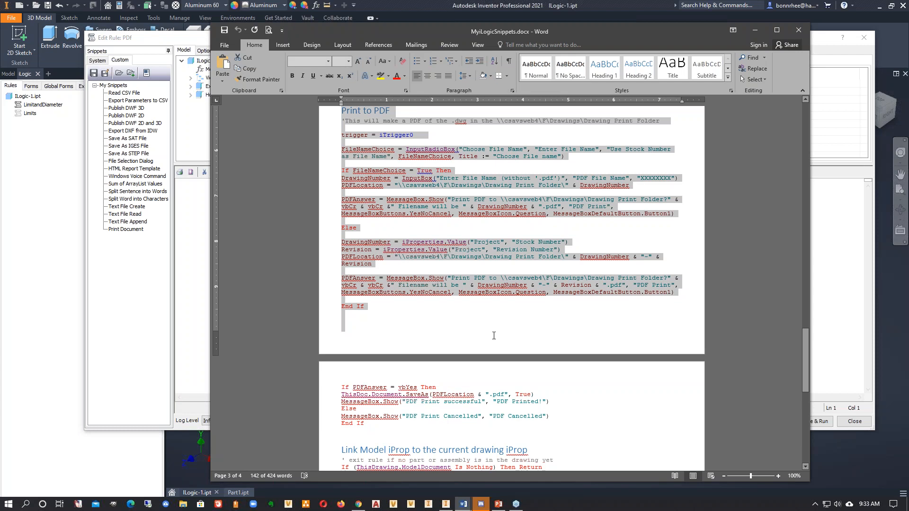
left_click(510, 334)
scroll(345, 164, "up", 2)
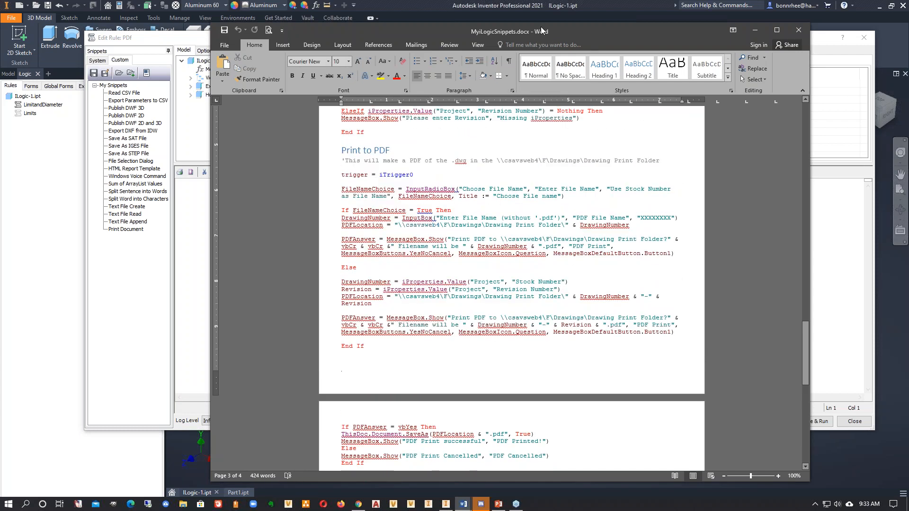
left_click_drag(340, 149, 475, 356)
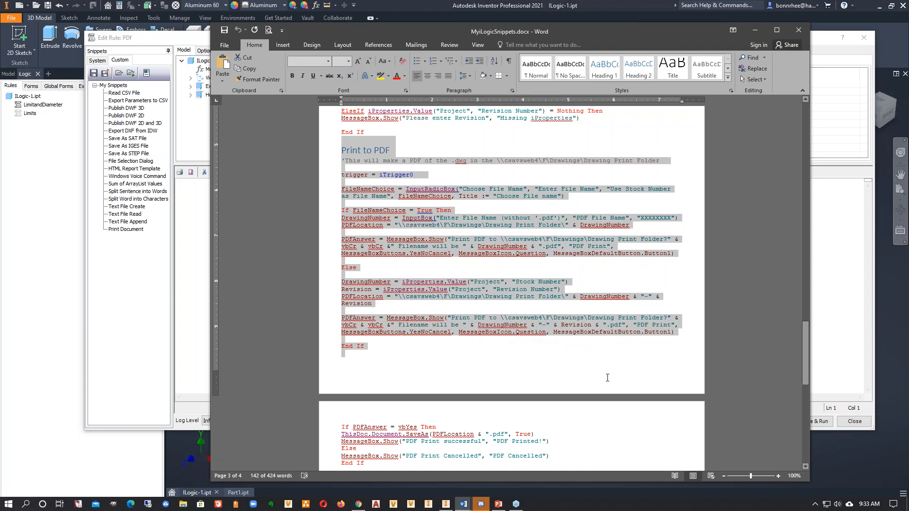
scroll(607, 377, "down", 1)
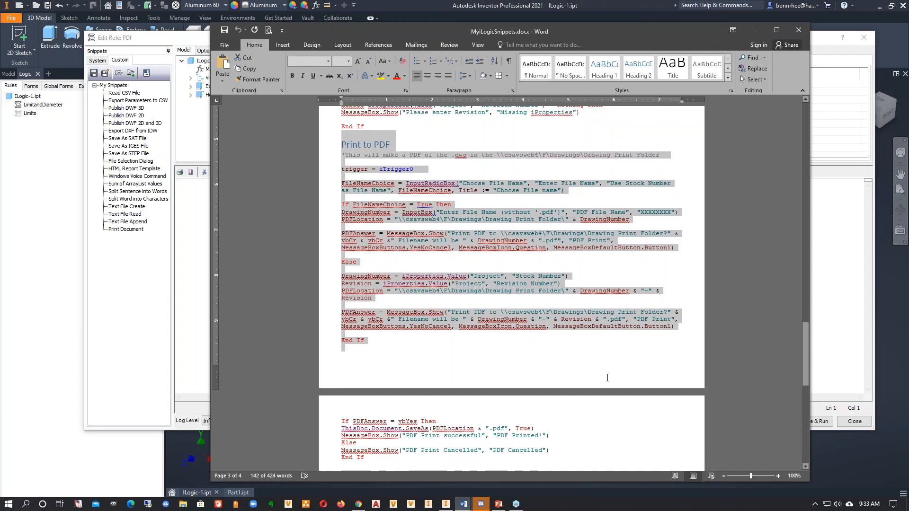
- Leave the snippets document in Word, return to Inventor, and close the empty PDF rule editor
left_click(607, 377)
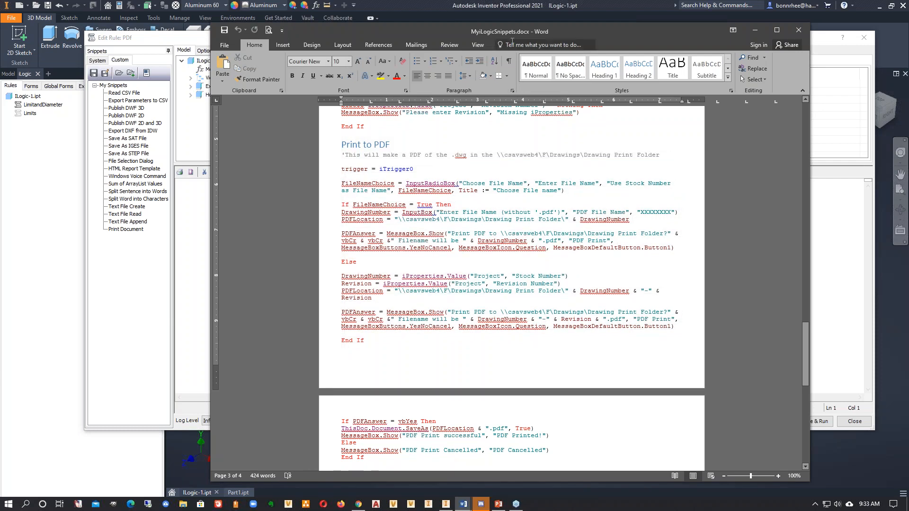
left_click_drag(507, 27, 502, 18)
left_click(750, 21)
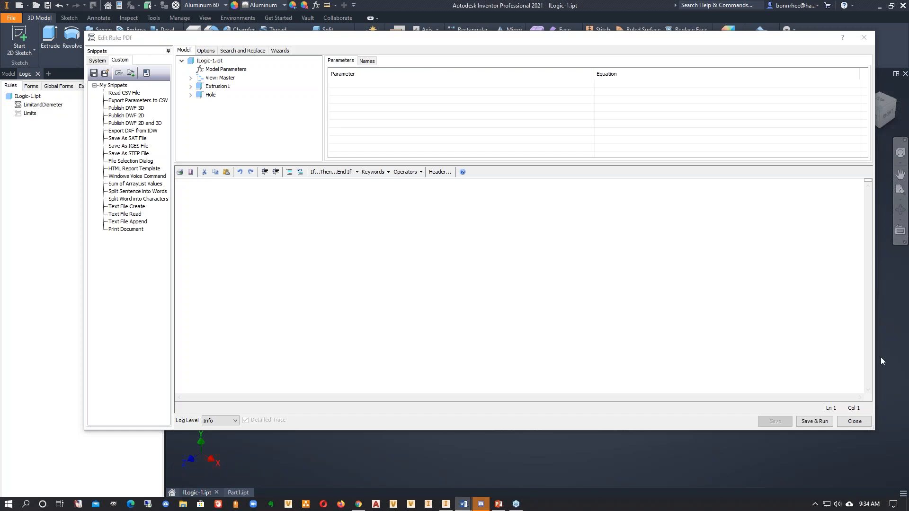
left_click(854, 421)
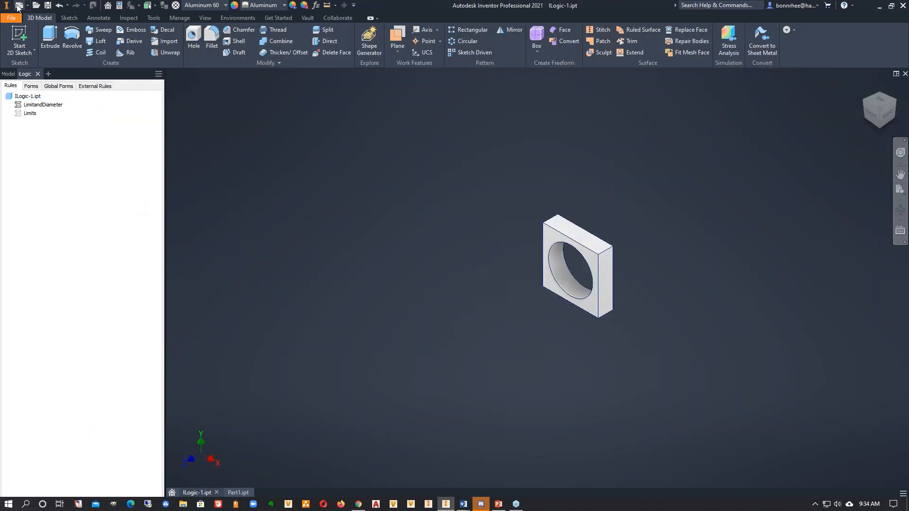
left_click(18, 7)
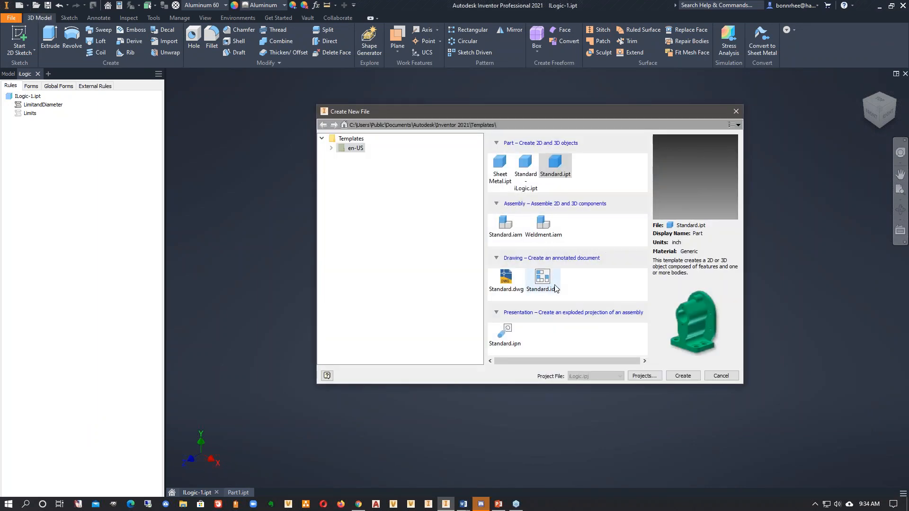
left_click(720, 376)
- Add a rule named "PDF" to ILogic-1.ipt and paste the complete Print to PDF snippet into it
right_click(37, 142)
left_click(52, 147)
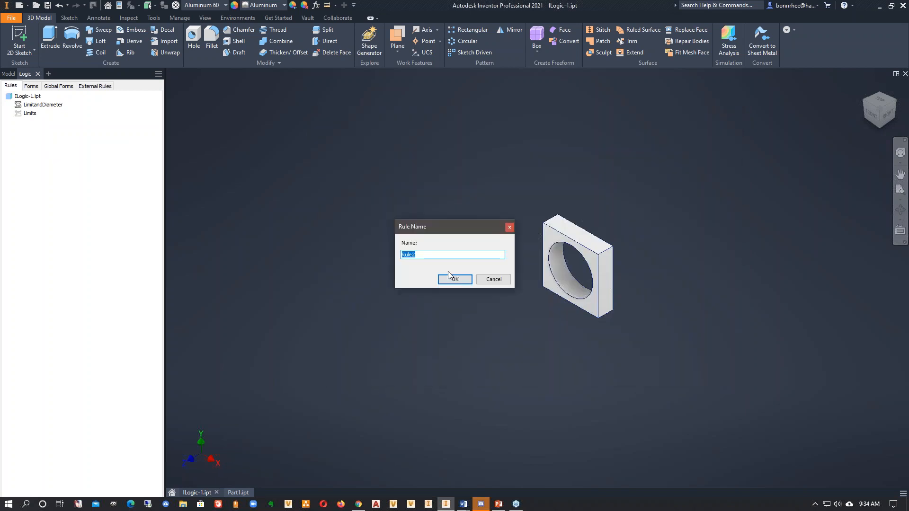
type("PDF")
left_click(454, 280)
key("ctrl+v")
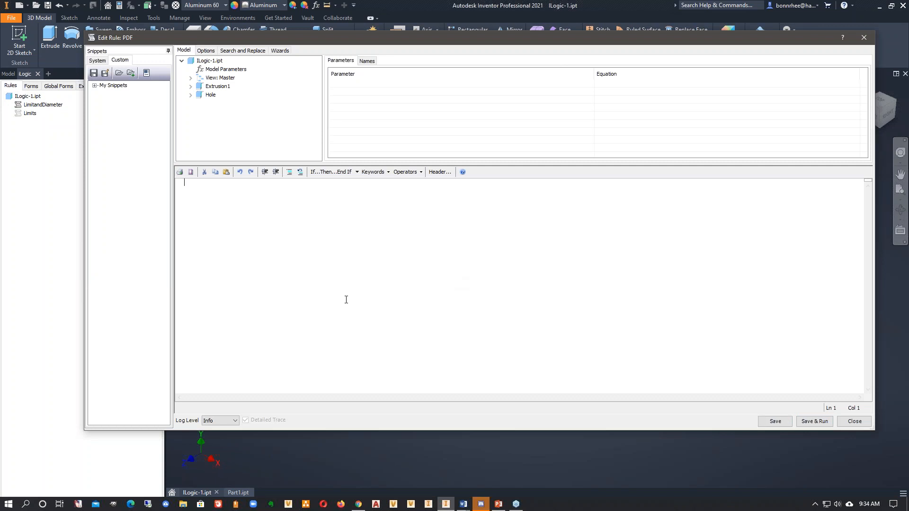
scroll(385, 320, "up", 2)
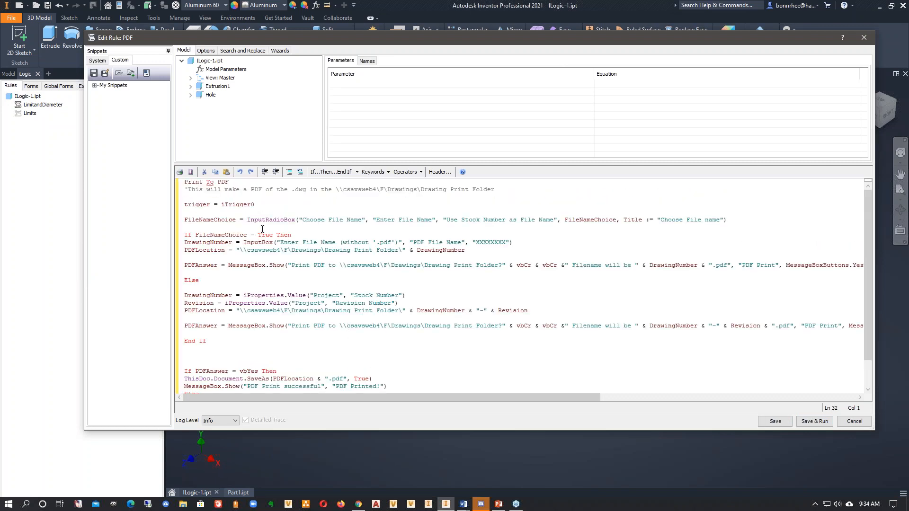
- Set up a search and replace in the rule that finds the path "\\csavsweb4\F\Drawings\Drawing" and replaces it with "your"
mouse_move(504, 190)
left_mouse_down()
mouse_move(185, 189)
mouse_move(415, 191)
left_mouse_up()
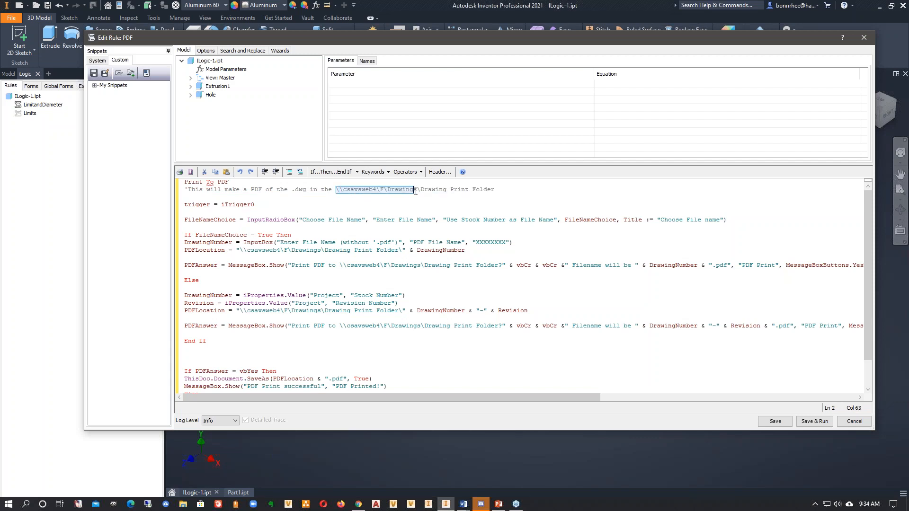
left_click_drag(402, 249, 245, 251)
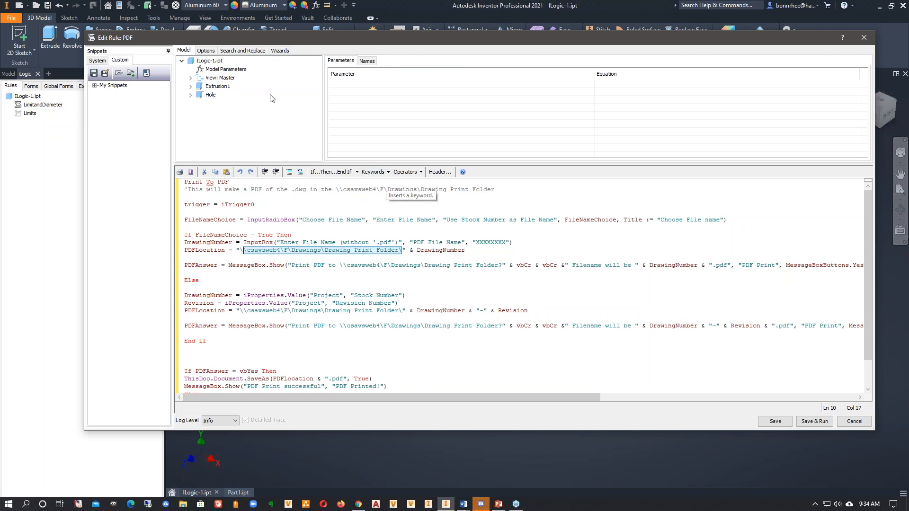
left_click(231, 50)
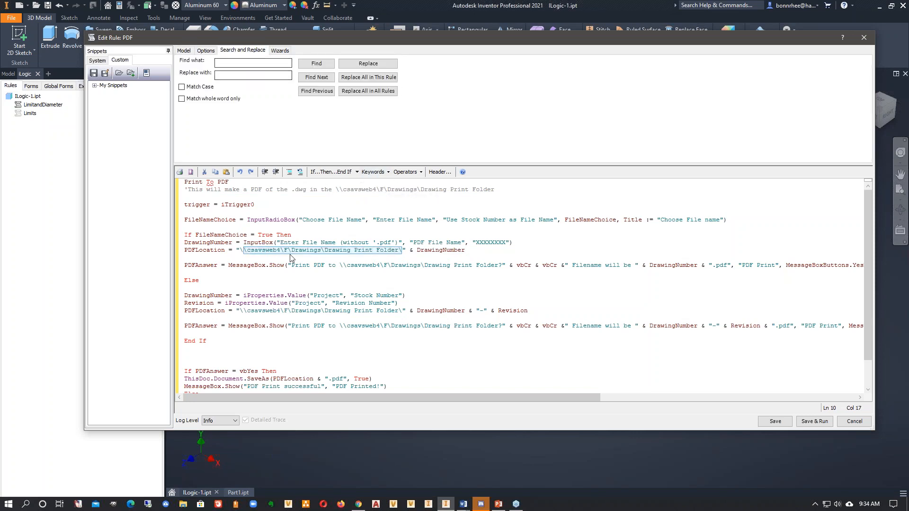
left_click(397, 253)
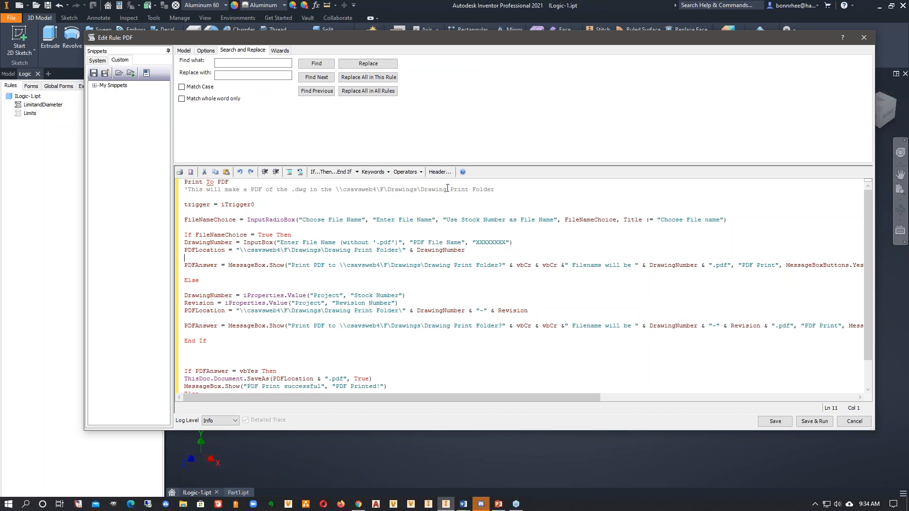
left_click_drag(450, 190, 336, 190)
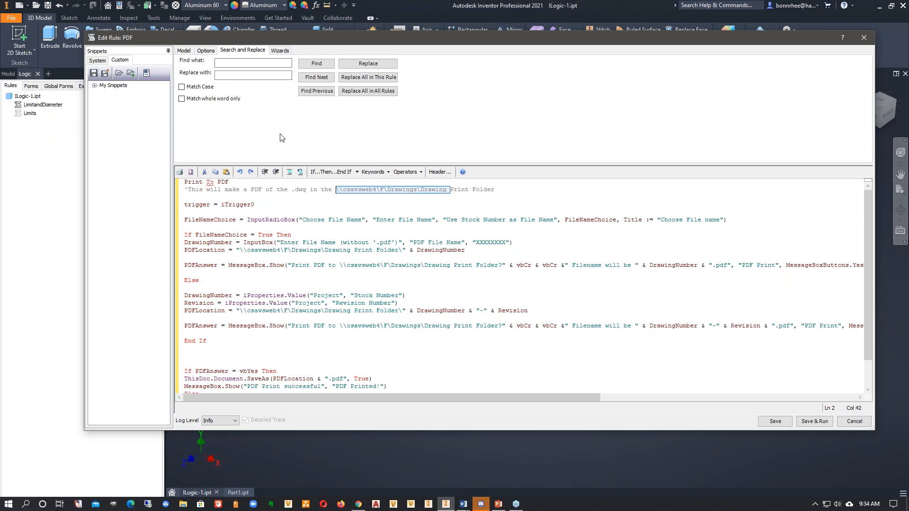
left_click(227, 63)
type("\\\\csavsweb4\\F\\Drawings\\Drawing")
left_click(235, 74)
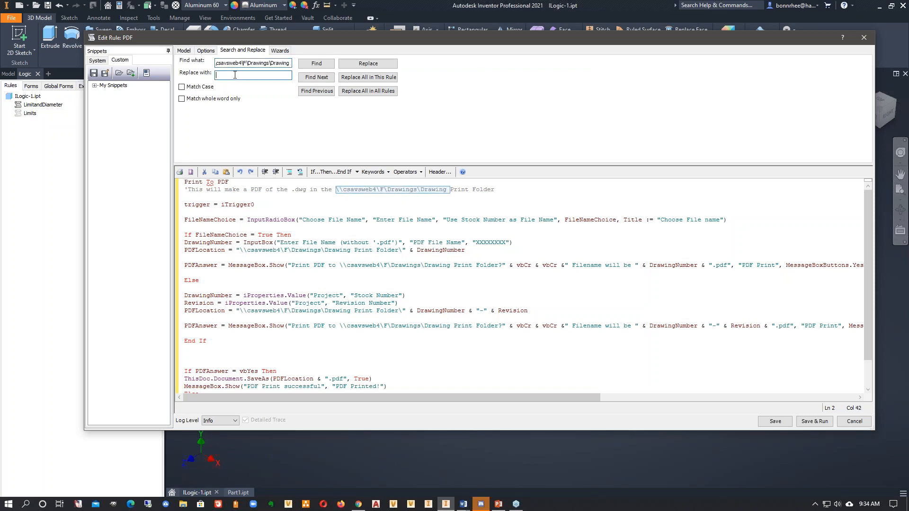
type("your")
- Review the file name message and save section of the PDF rule, and close the editor without saving the rule
scroll(369, 252, "down", 2)
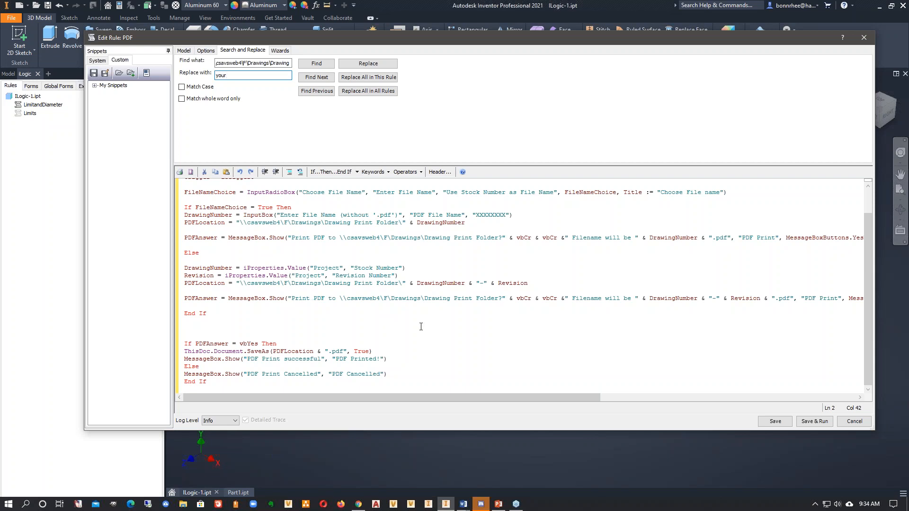
left_click_drag(839, 300, 566, 299)
left_click(612, 328)
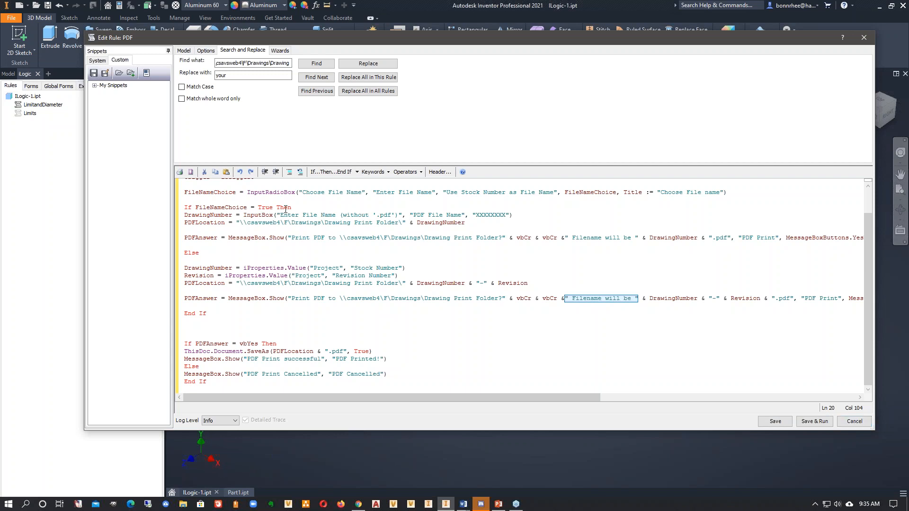
left_click(862, 426)
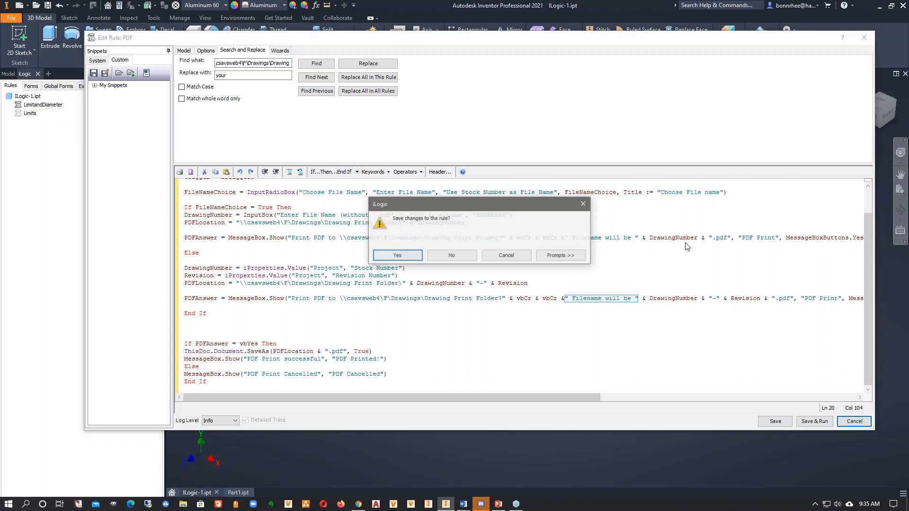
left_click(451, 255)
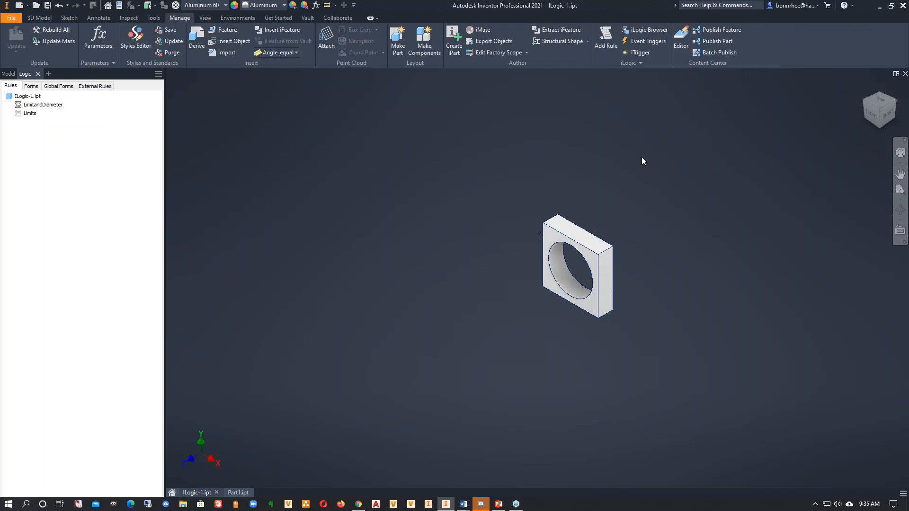
- Check the part's event triggers for this document and for drawings, and leave them unassigned
left_click(650, 43)
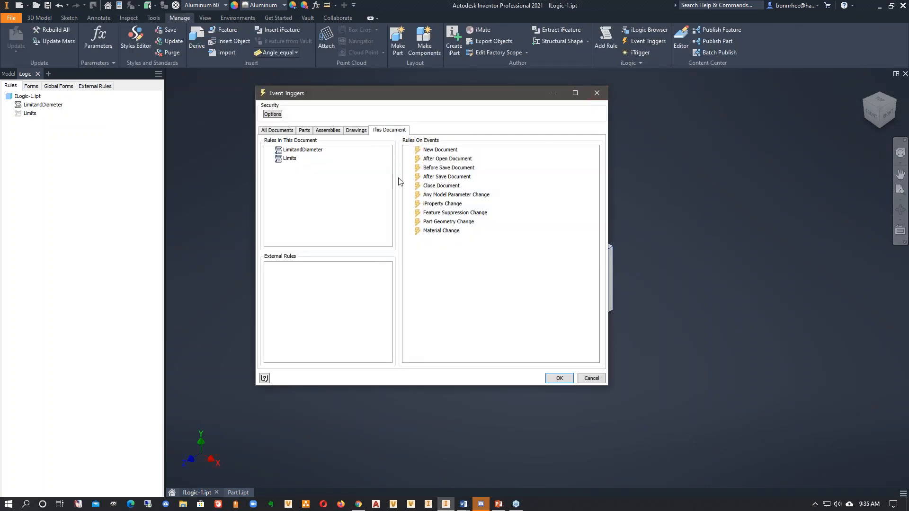
left_click(356, 130)
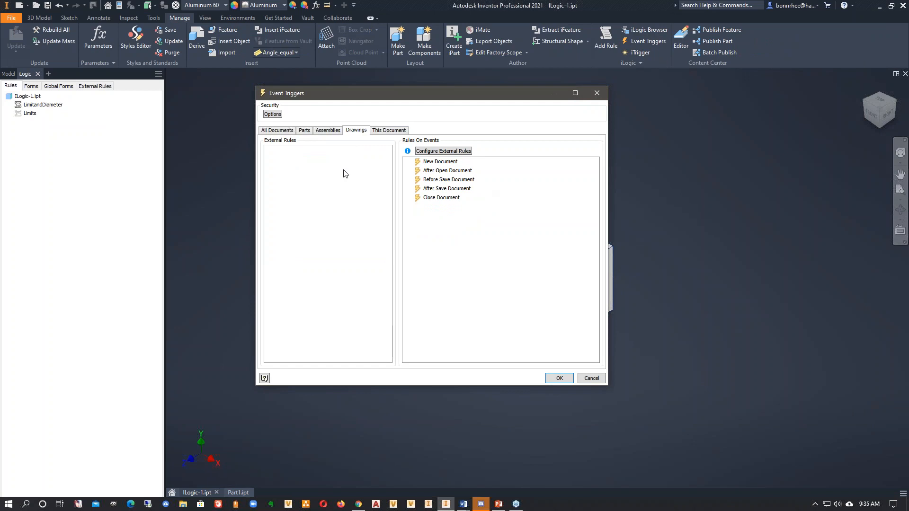
left_click(591, 378)
- Create a new drawing from the Standard.dwg template
left_click(18, 7)
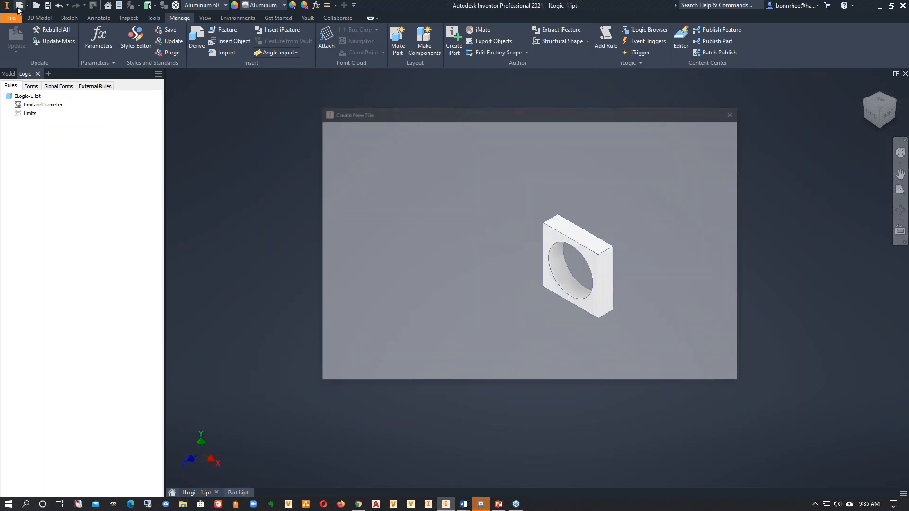
left_click(506, 280)
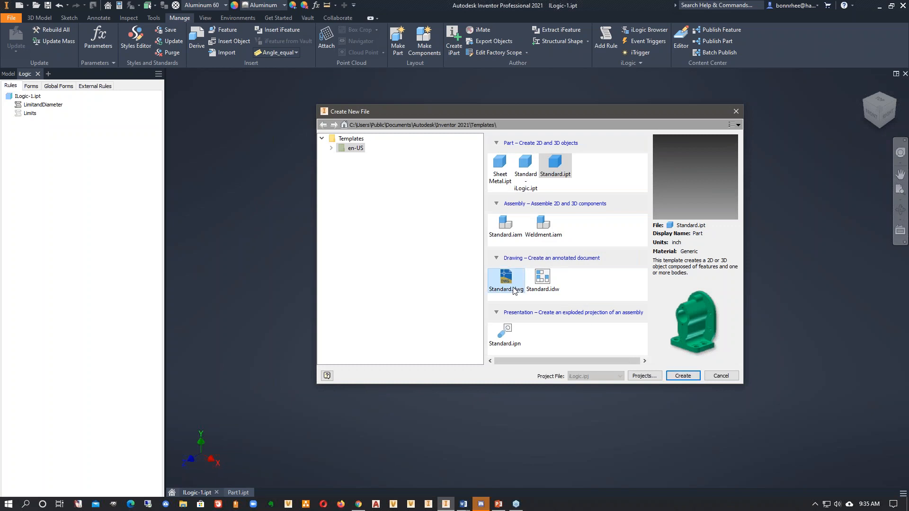
key("Escape")
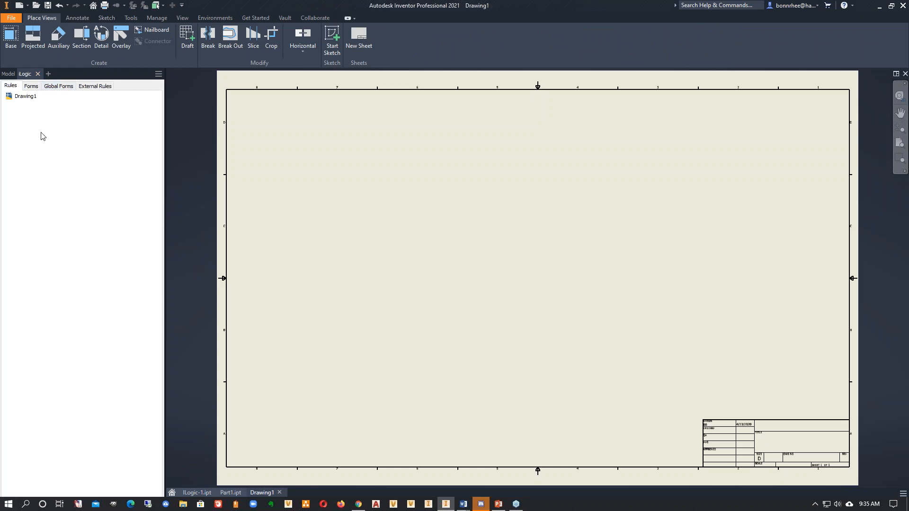
- Examine the new drawing's event triggers for this document and for all drawings, including After Save Document, without assigning rules
right_click(42, 136)
left_click(146, 19)
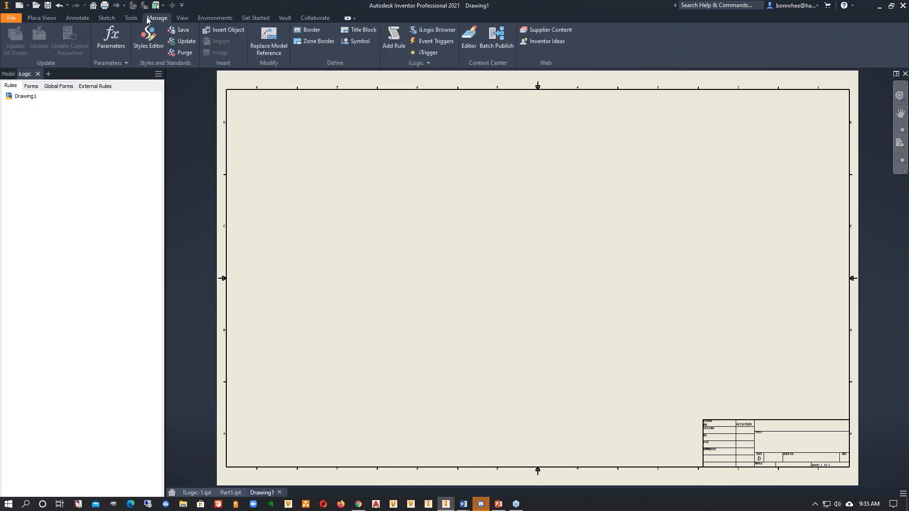
right_click(91, 130)
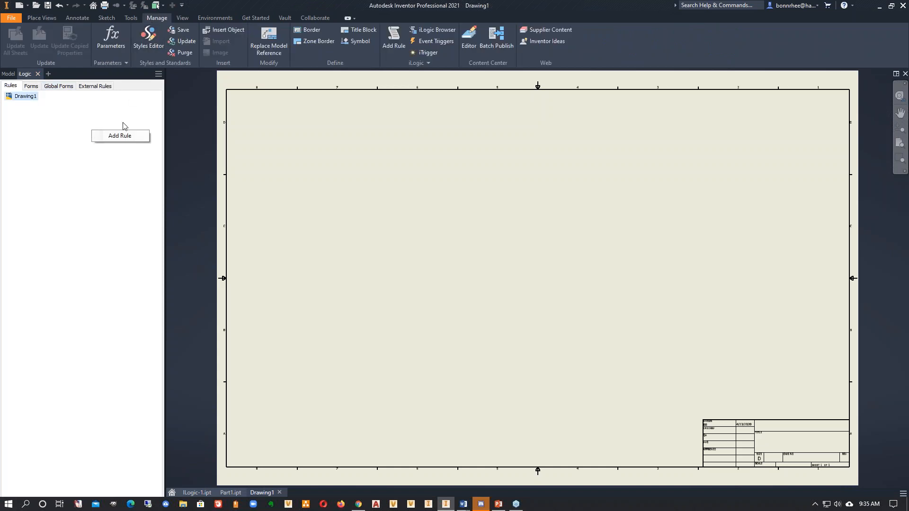
left_click(422, 46)
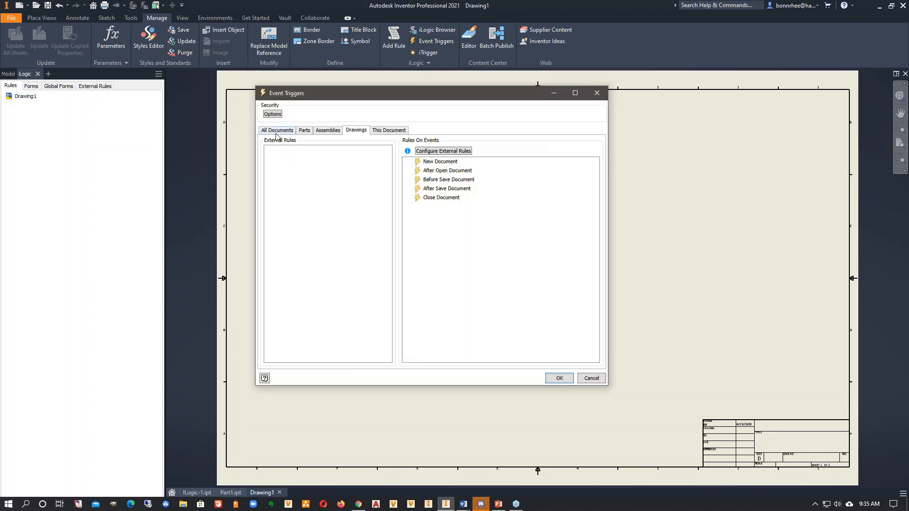
left_click(389, 133)
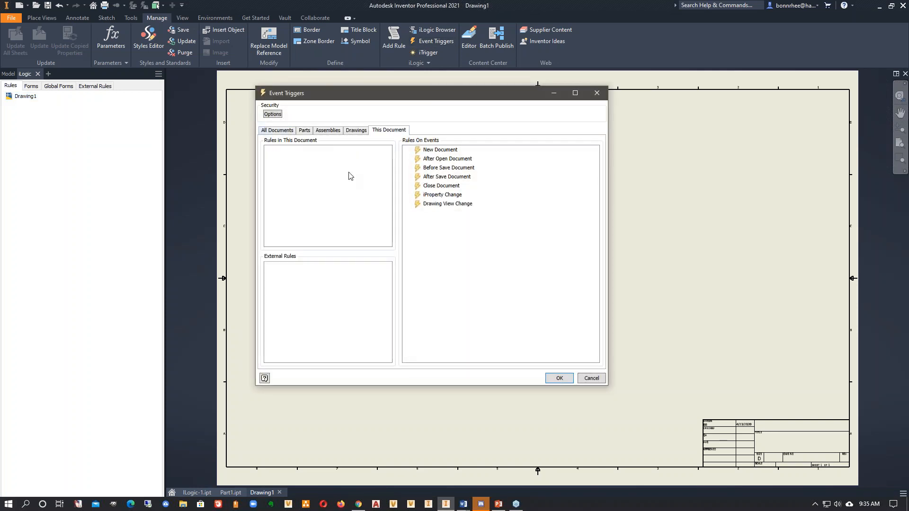
left_click(356, 134)
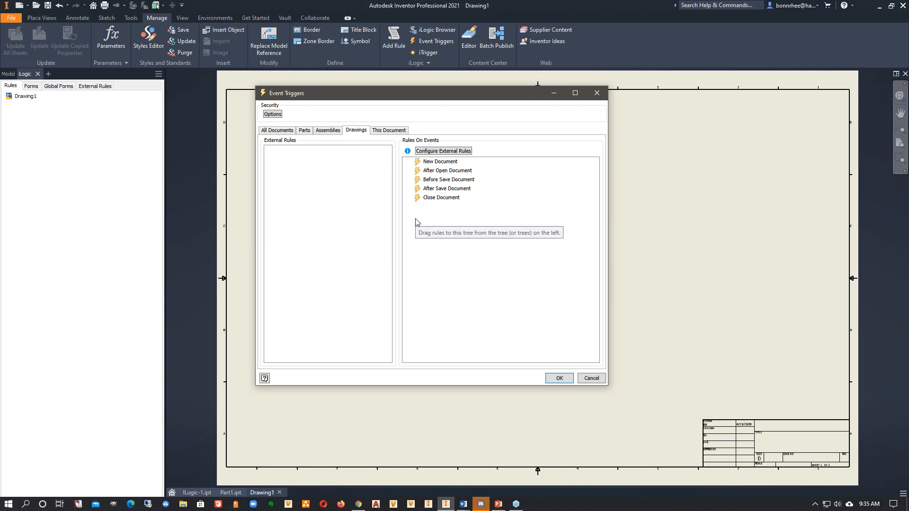
left_click(444, 189)
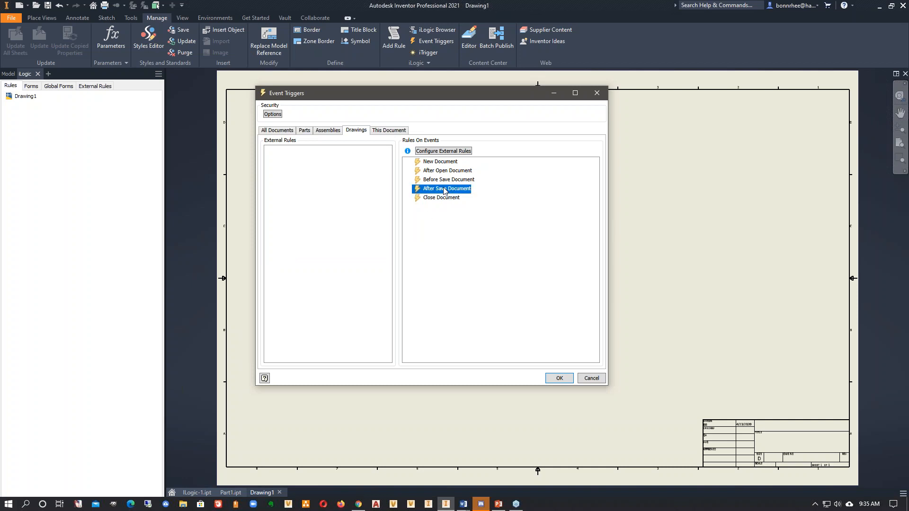
left_click(589, 381)
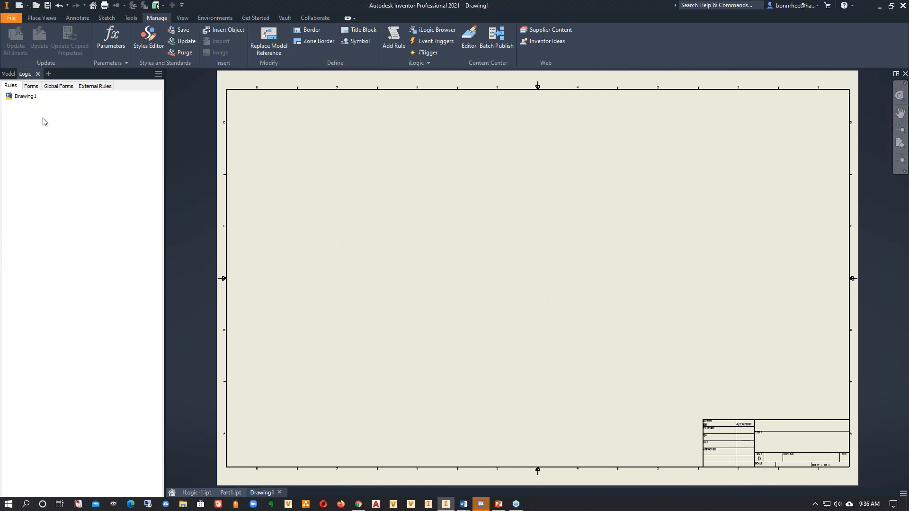
- Create a new assembly from the Standard.iam template
left_click(19, 6)
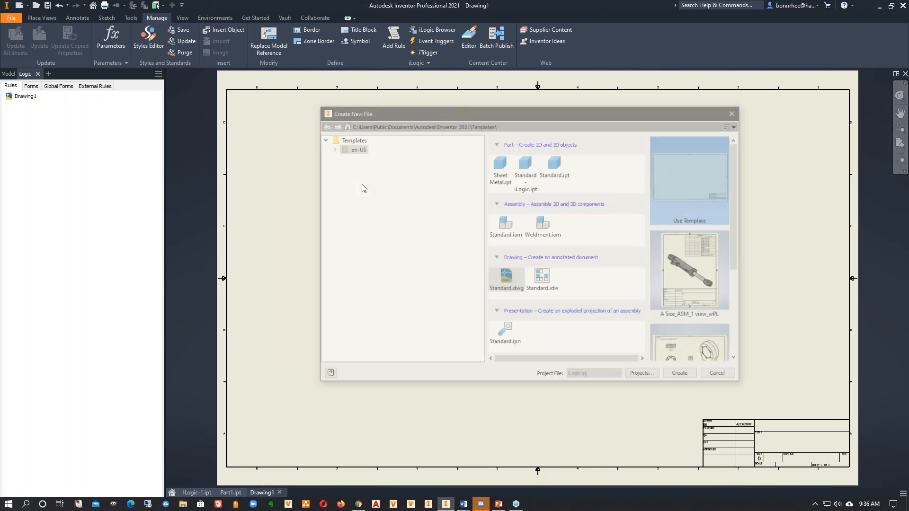
left_click(508, 230)
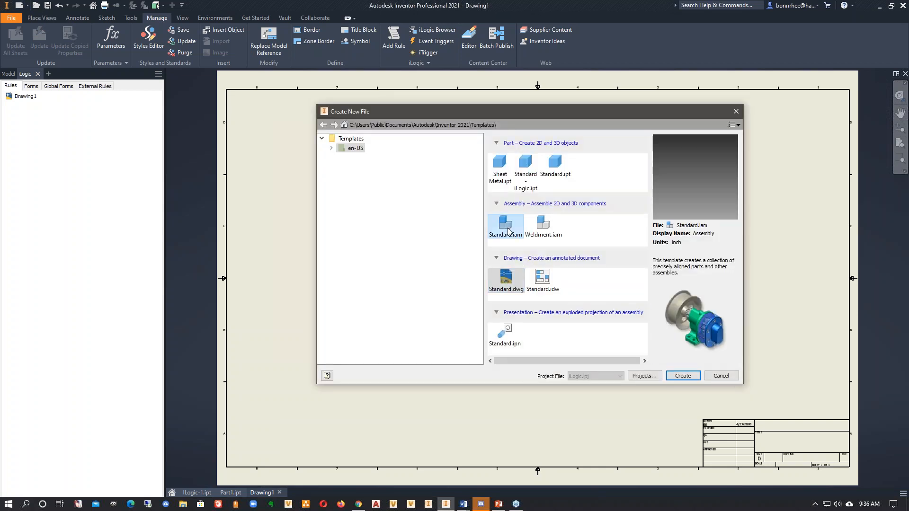
double_click(509, 231)
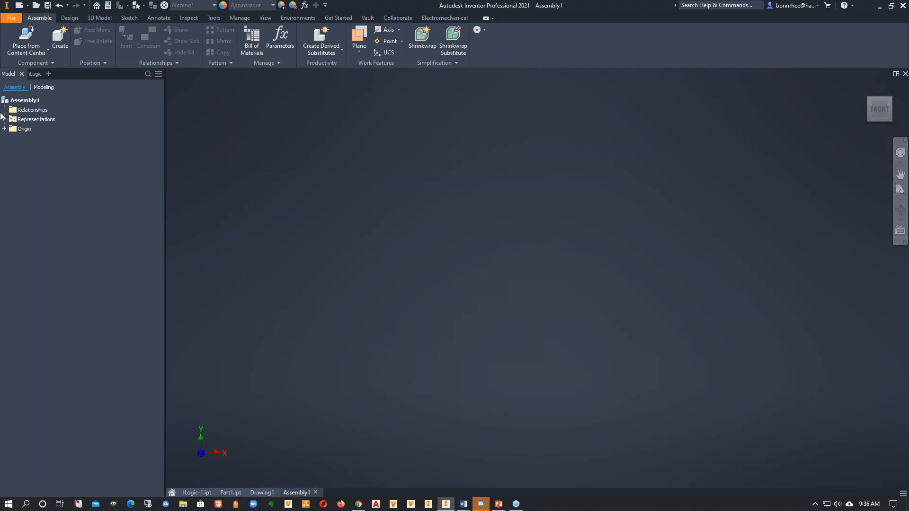
- Choose the Inventor part file ILogic-1.ipt as the source for linking parameters into the new assembly
left_click(305, 5)
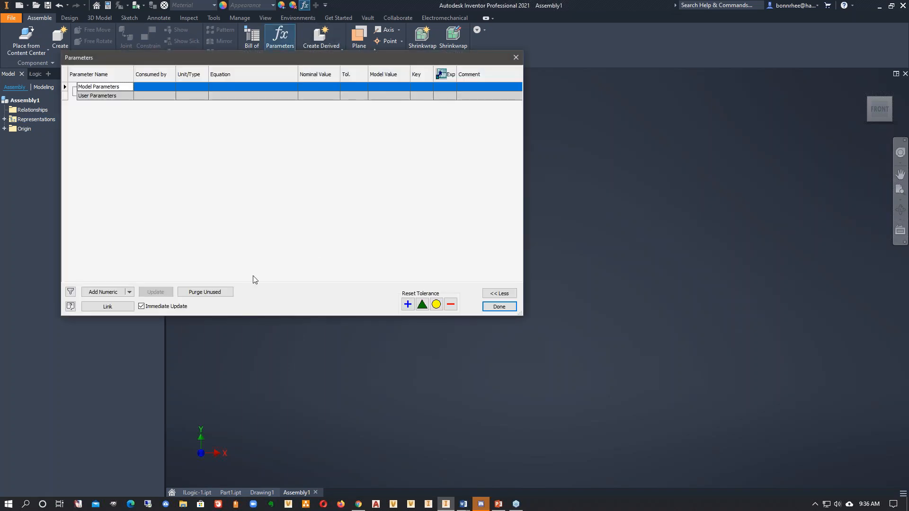
left_click(112, 310)
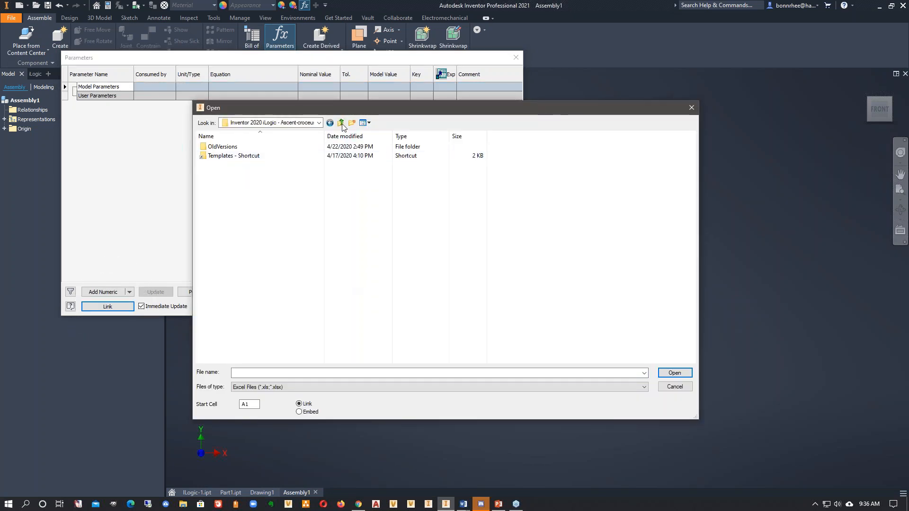
left_click(289, 387)
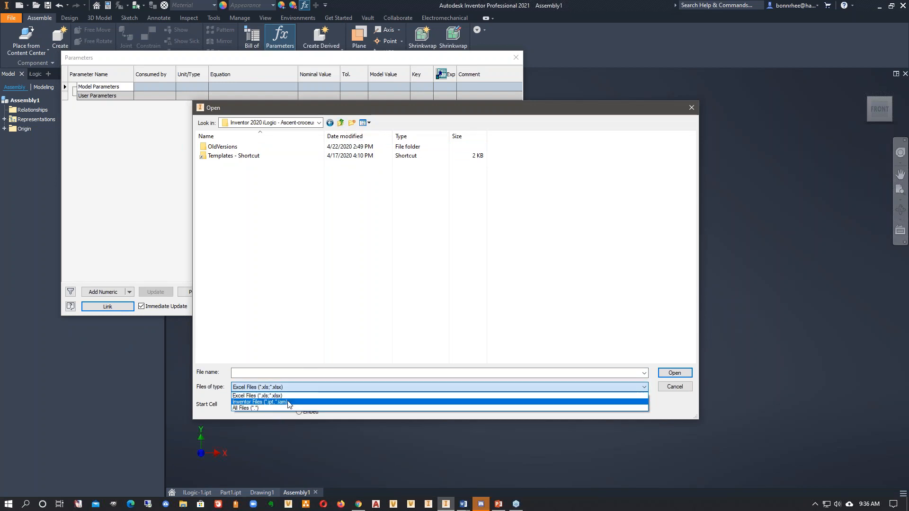
left_click(288, 403)
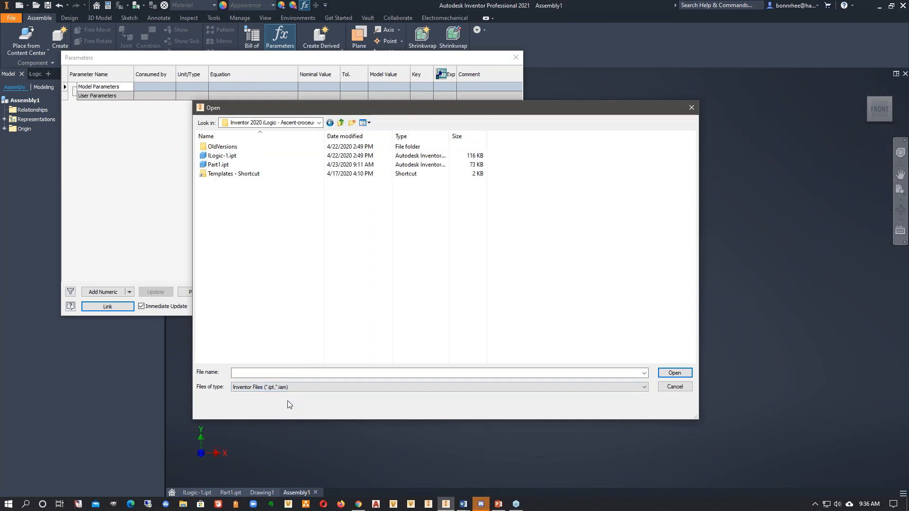
double_click(226, 159)
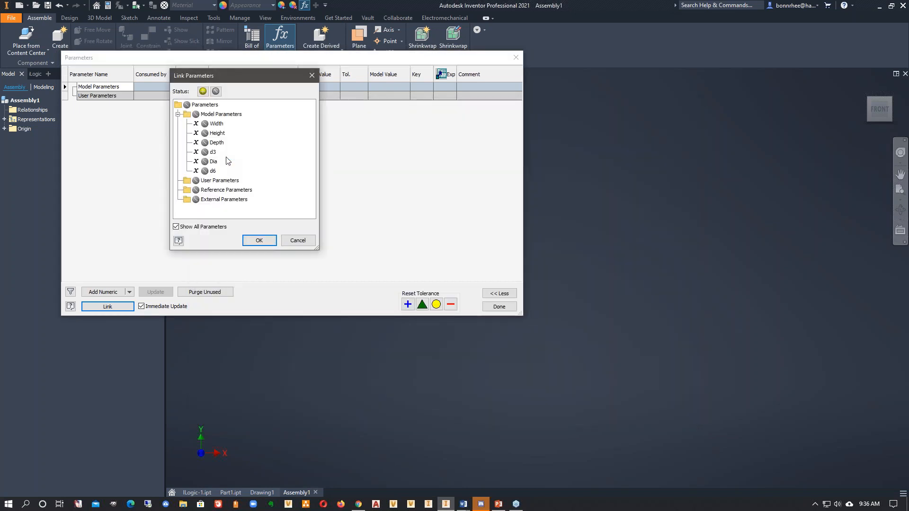
- Link the Width, Height, Depth and Dia model parameters into the assembly, allowing them to be marked for export
left_click(214, 124)
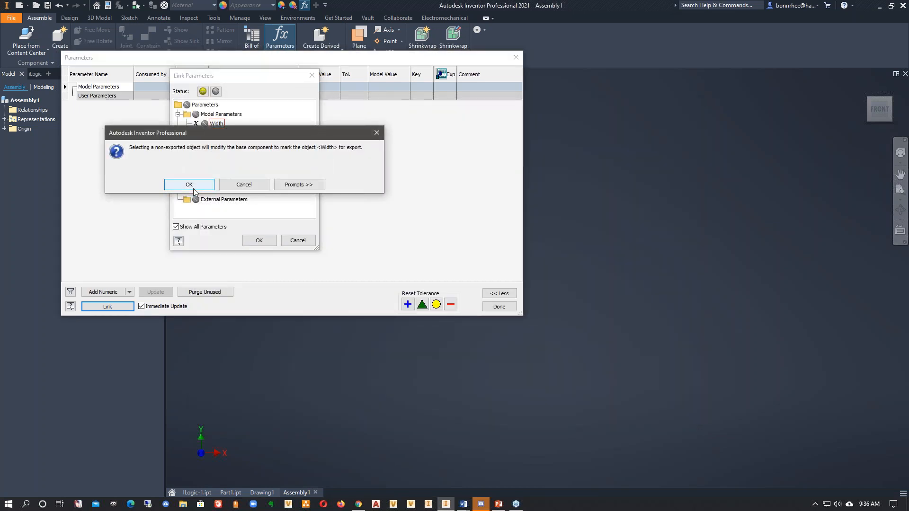
left_click(189, 185)
left_click(217, 133)
left_click(216, 143)
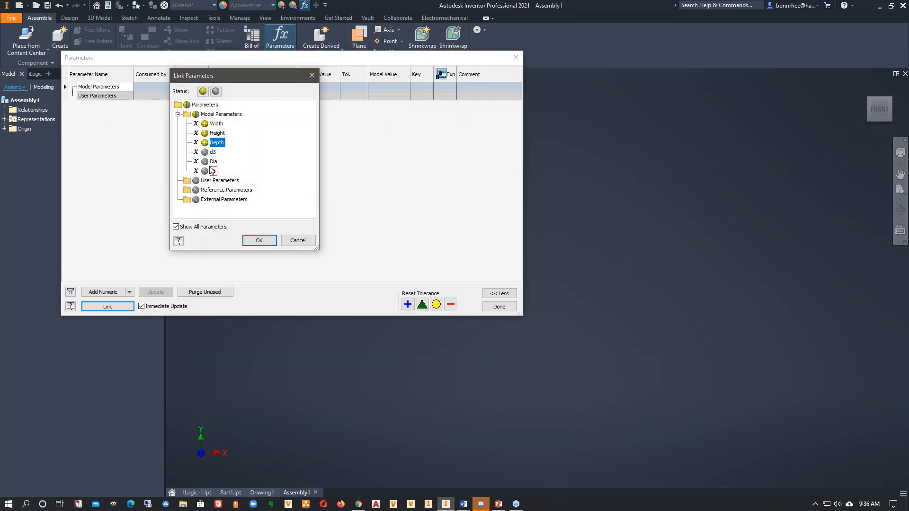
left_click(212, 152)
left_click(259, 239)
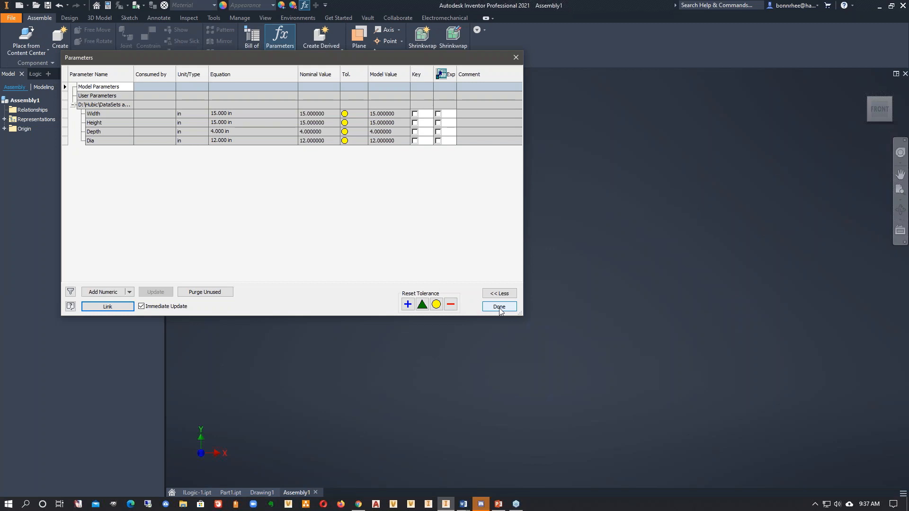
left_click(126, 200)
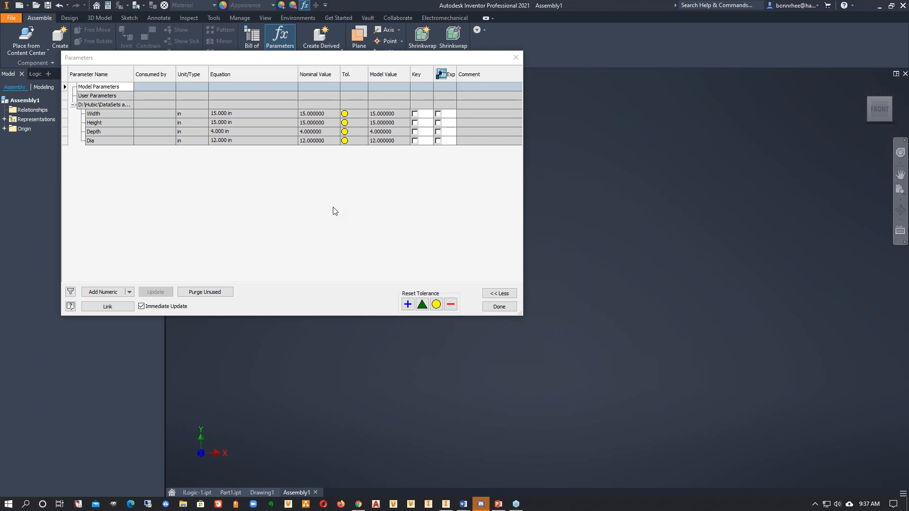
left_click(499, 307)
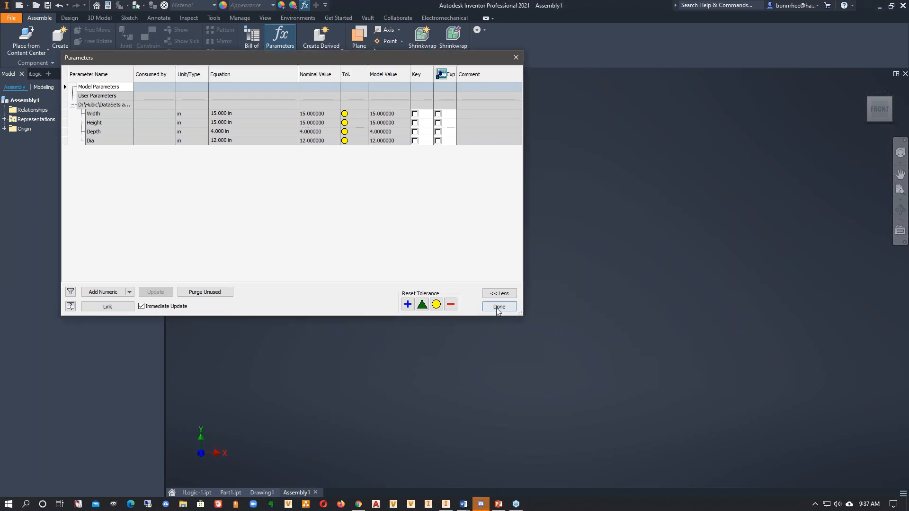
- Switch to ILogic-1.ipt and view the editor for a new rule under the default name, closing it without saving
left_click(196, 492)
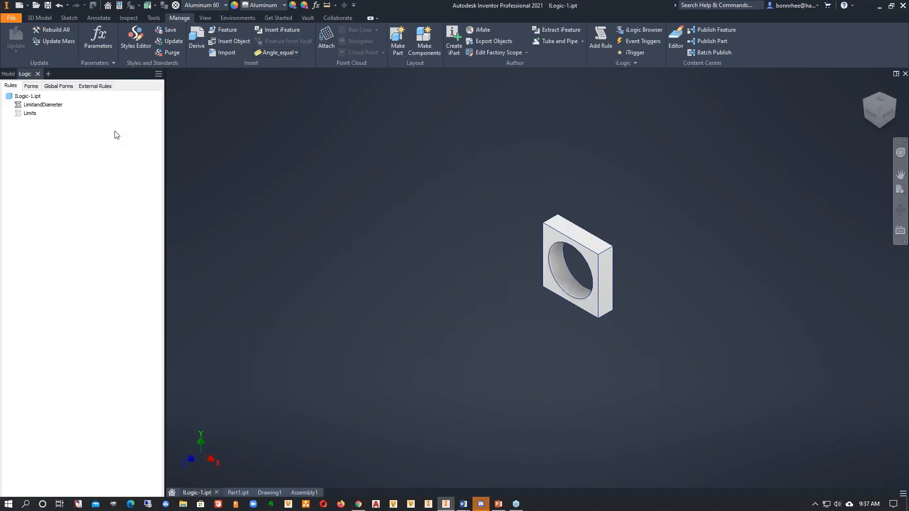
right_click(52, 155)
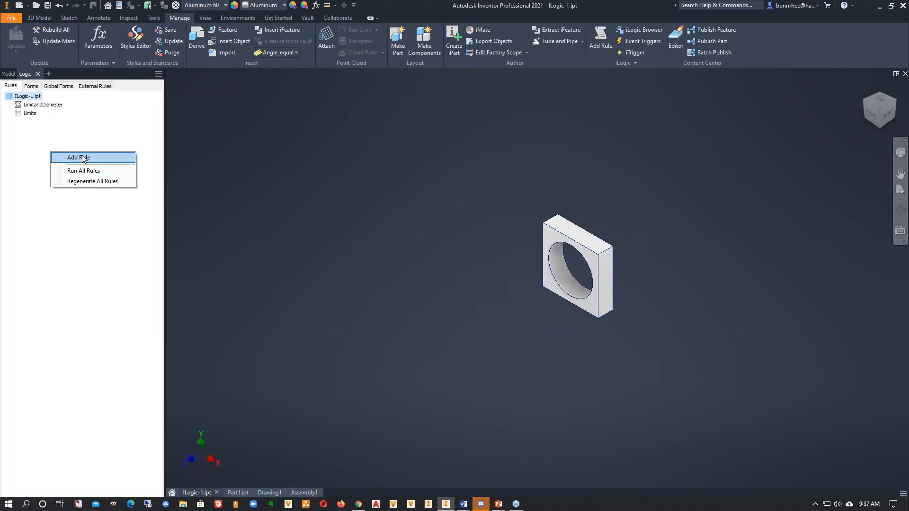
left_click(274, 154)
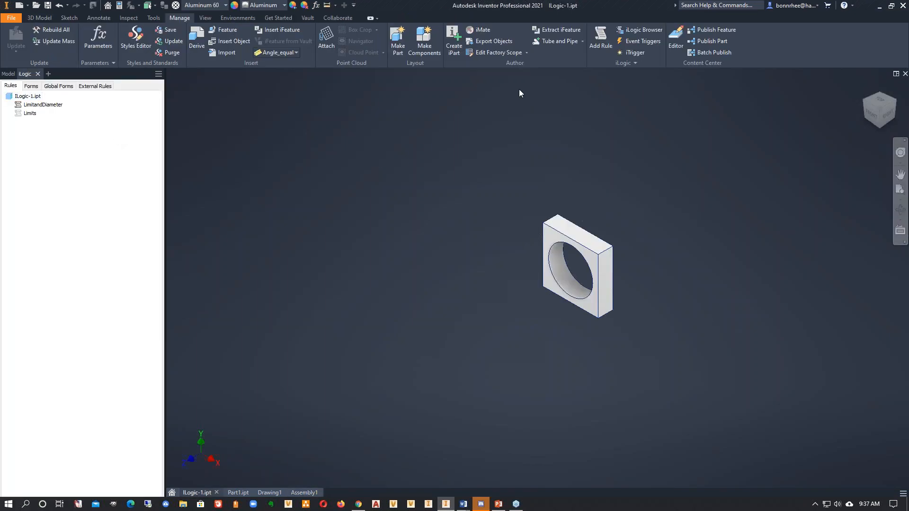
left_click(623, 64)
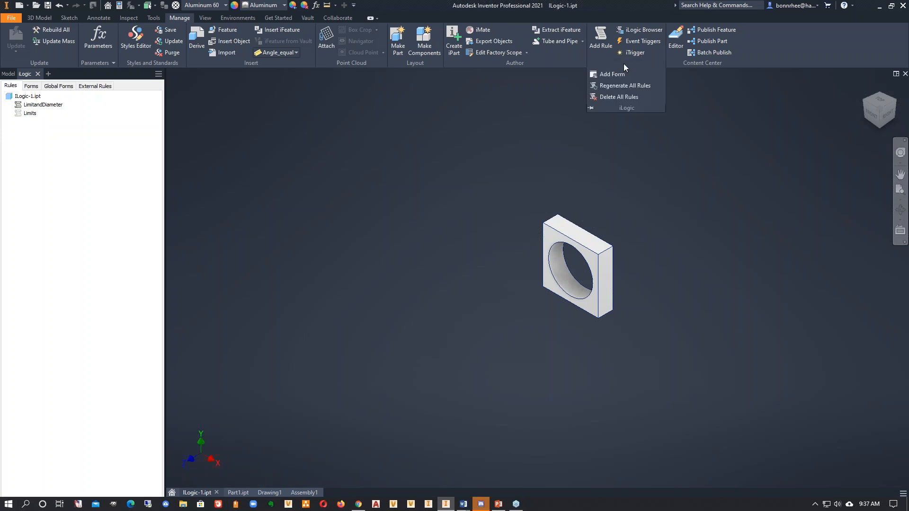
right_click(63, 182)
left_click(89, 187)
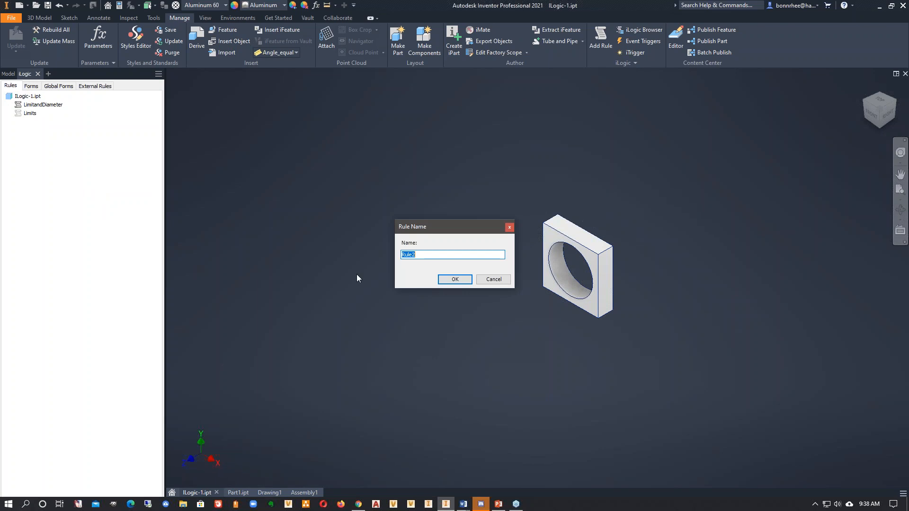
left_click(453, 279)
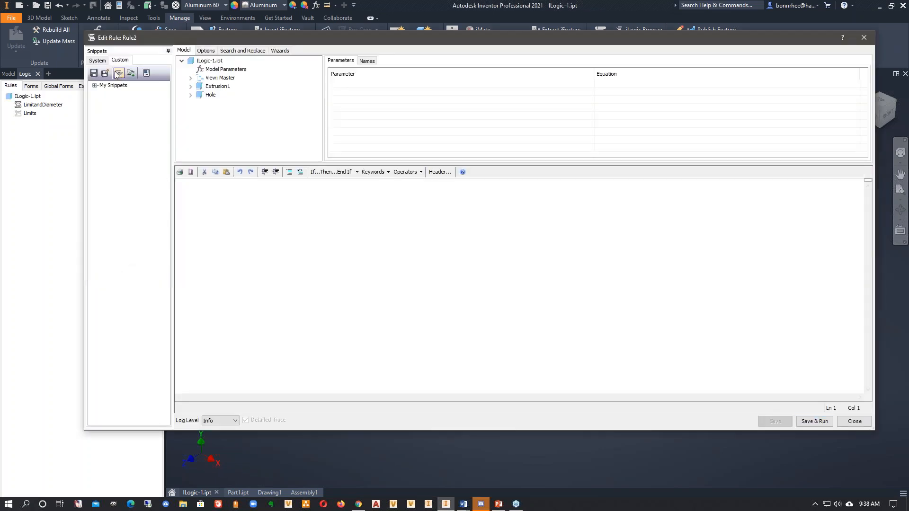
left_click(853, 421)
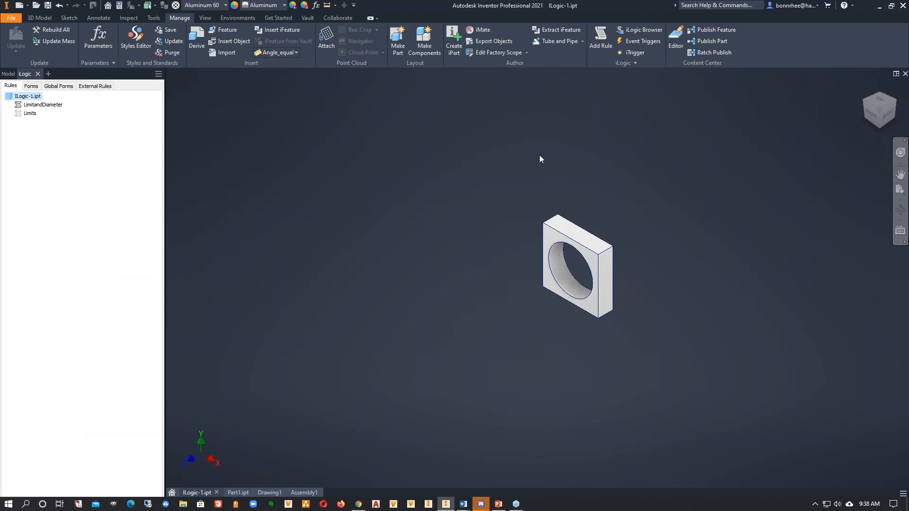
- View the Add Form options for this document or all documents, and cancel without creating a form
left_click(612, 63)
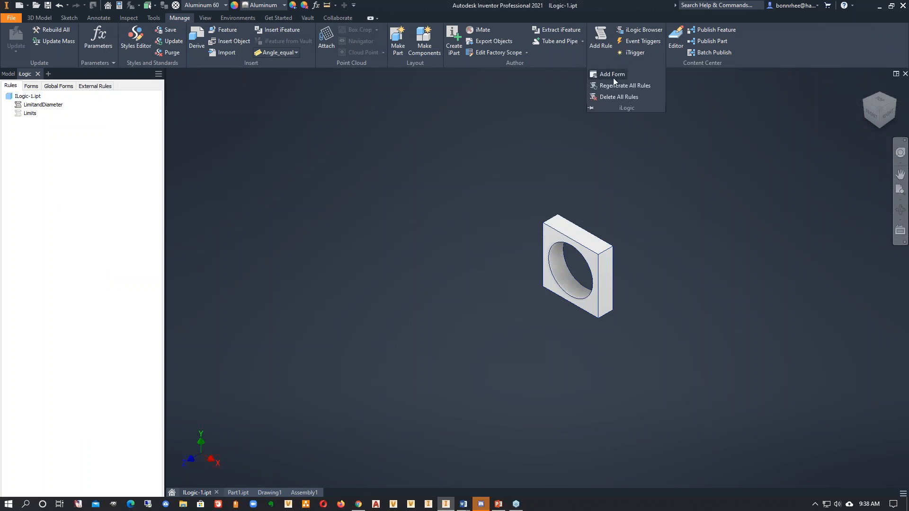
left_click(612, 77)
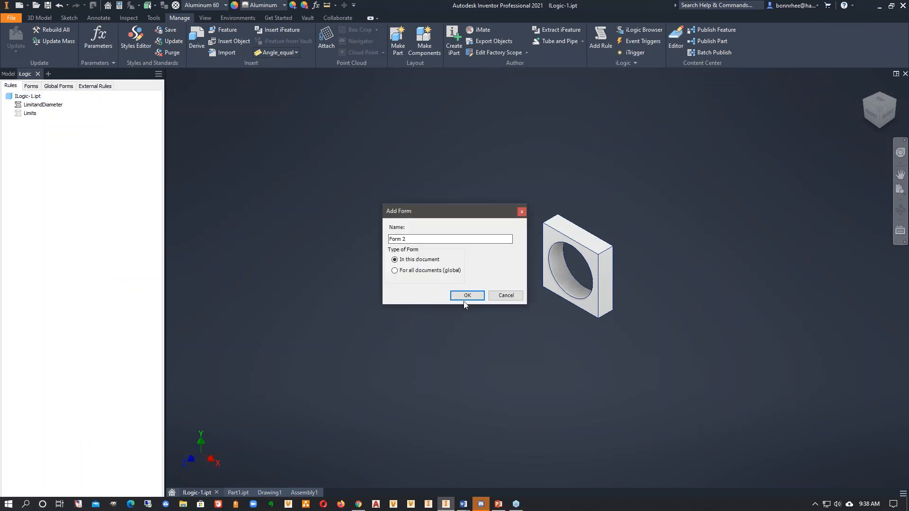
left_click(505, 295)
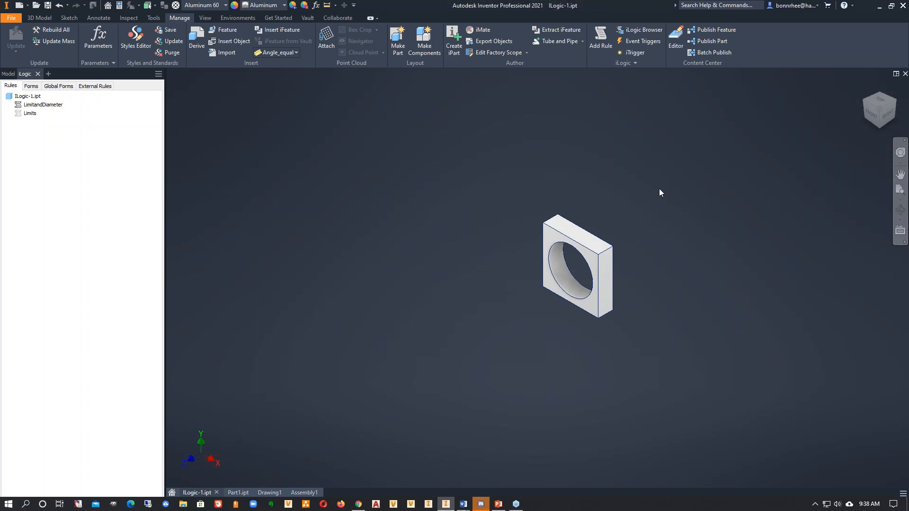
- View the file selection for adding an external iLogic rule from the workspace, and cancel without adding one
left_click(311, 18)
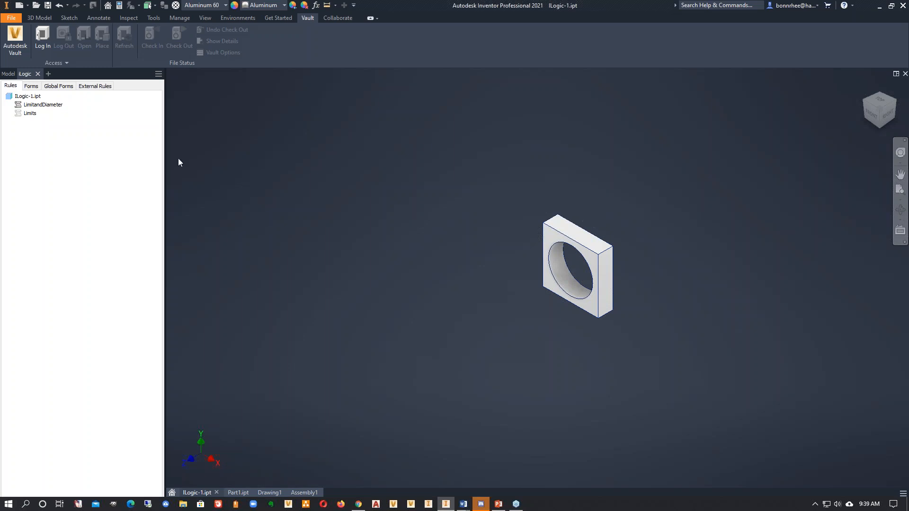
left_click(98, 85)
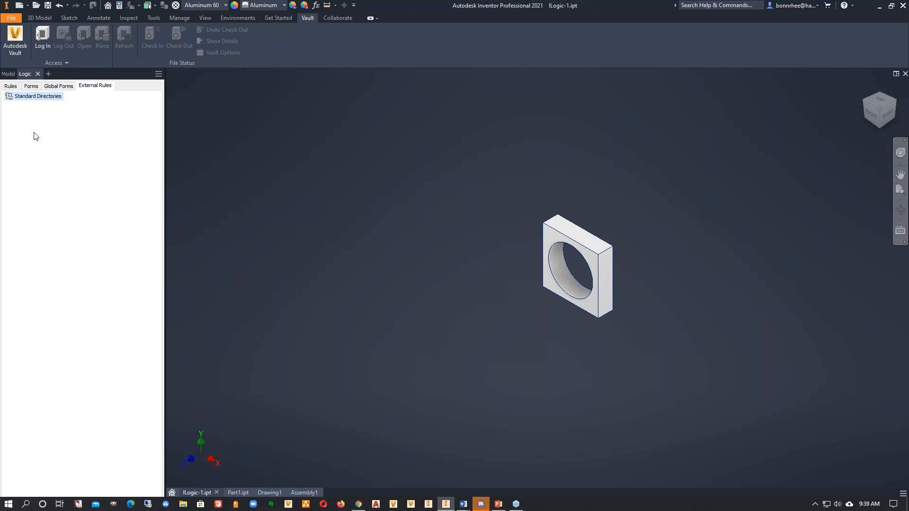
right_click(33, 133)
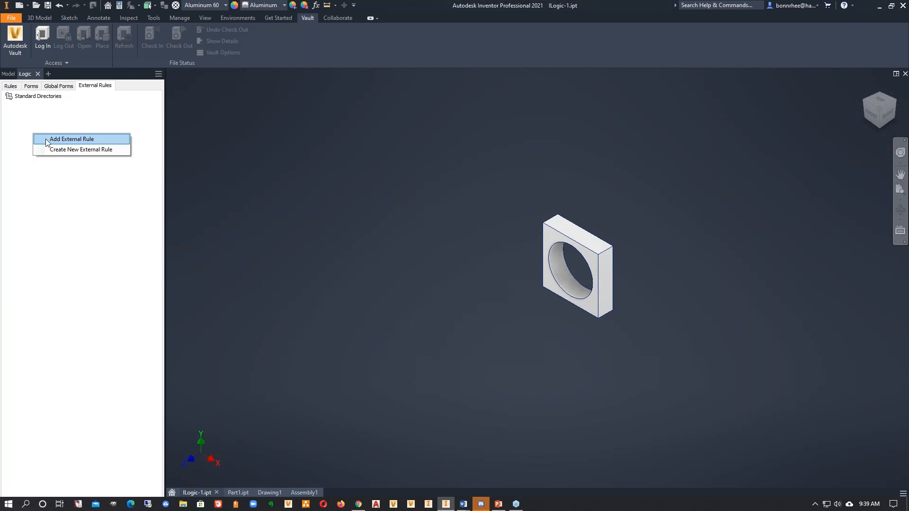
left_click(45, 138)
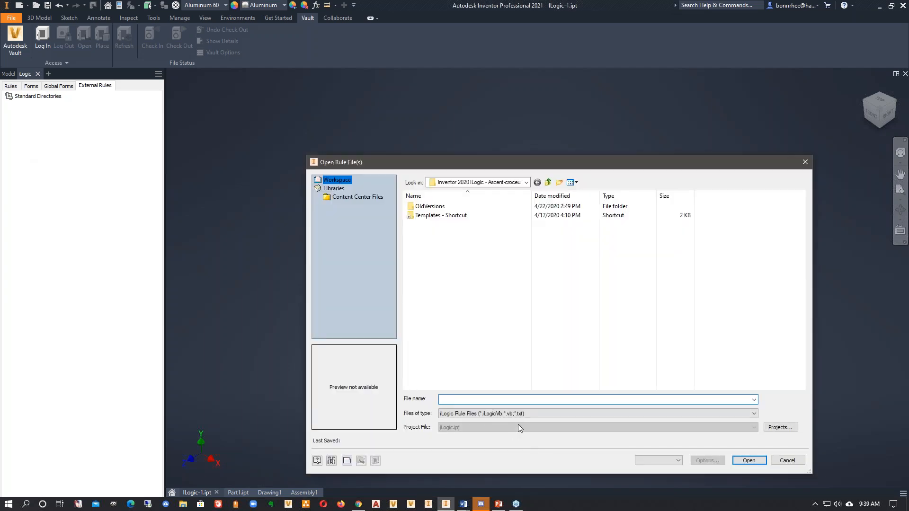
left_click_drag(468, 161, 425, 121)
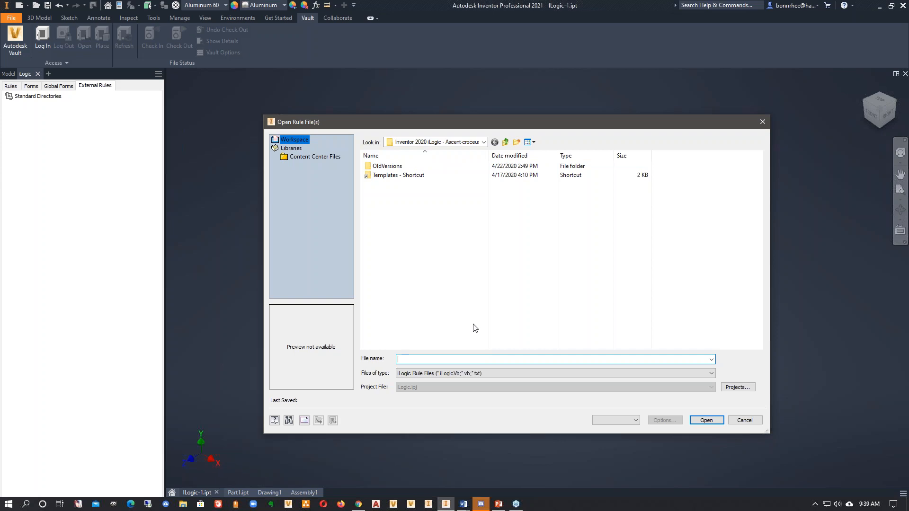
left_click(744, 421)
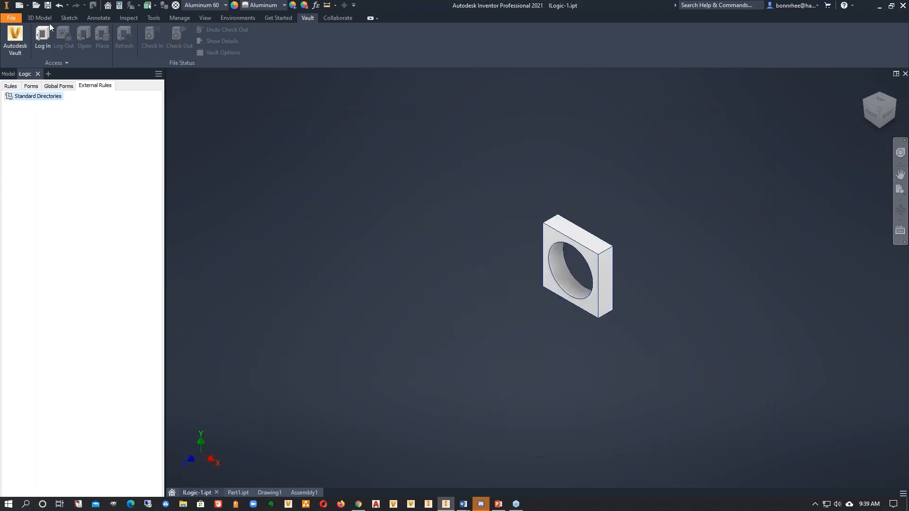
- Check the event triggers for drawings without assigning rules, and view the options for adding or creating external rules
left_click(179, 18)
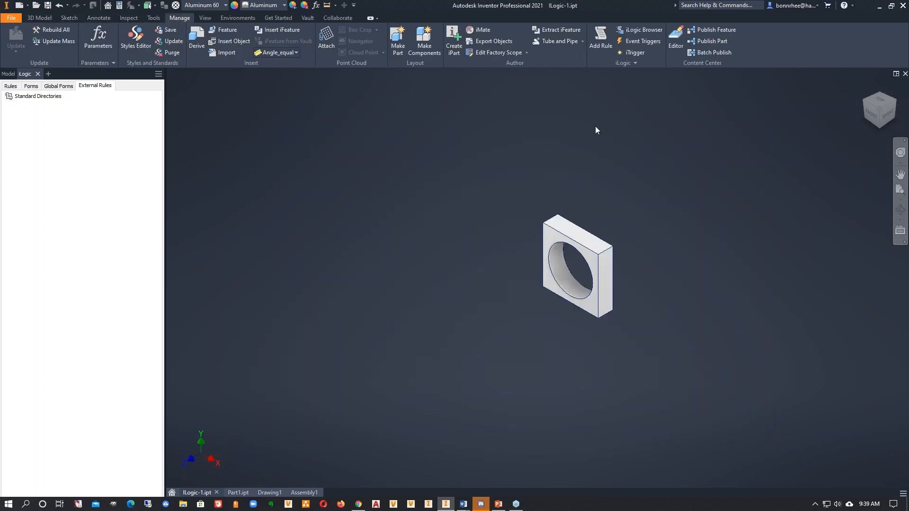
left_click(626, 44)
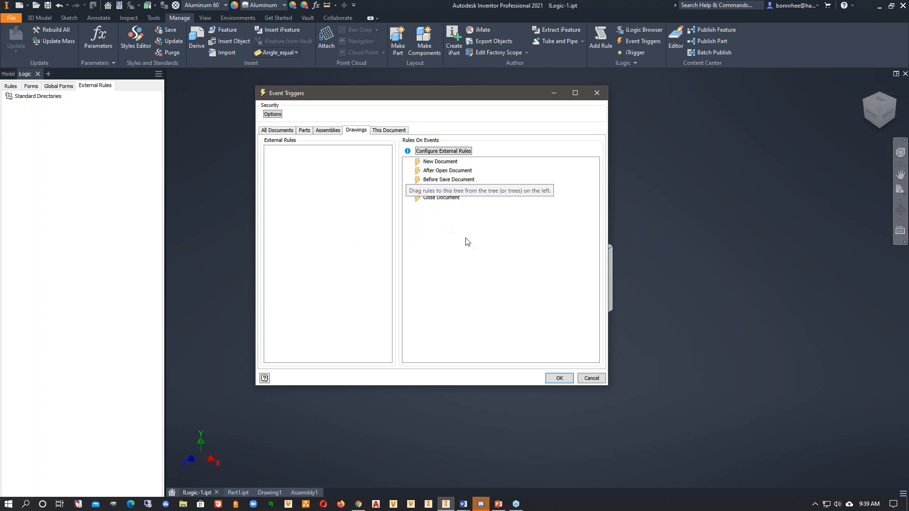
left_click(592, 378)
right_click(49, 141)
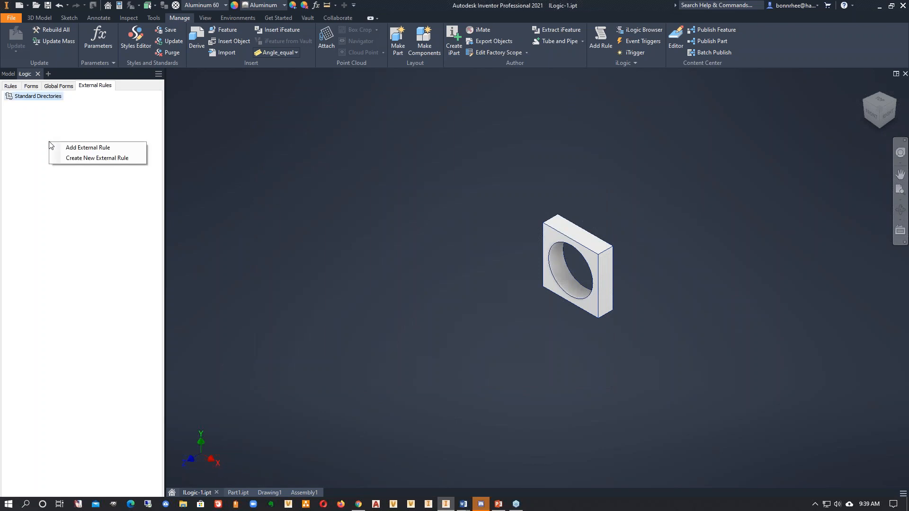
left_click(53, 129)
- Open a new rule in ILogic-1.ipt, view its custom snippets and the snippet-file merge selection, and cancel the merge
left_click(10, 86)
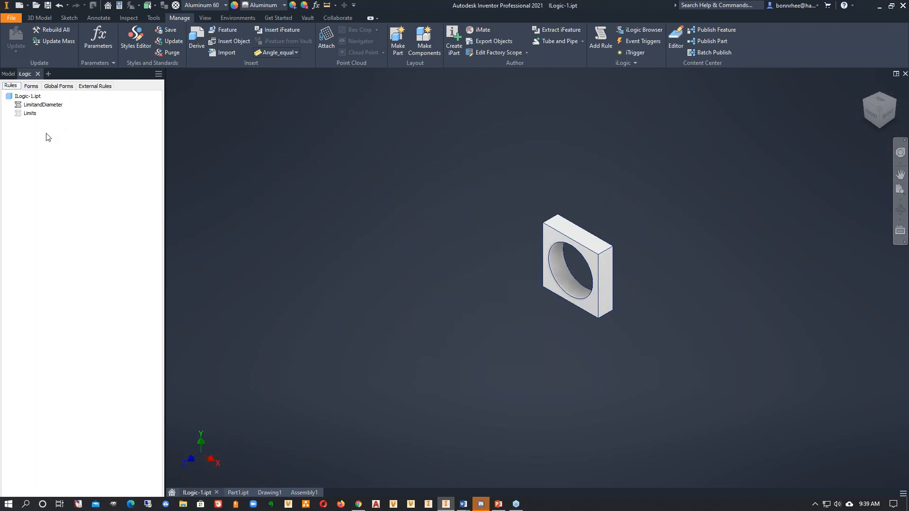
right_click(47, 137)
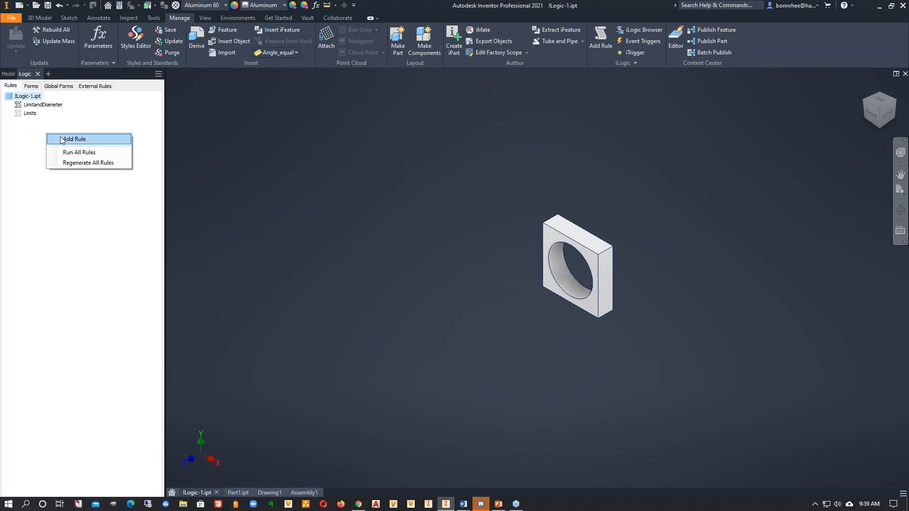
left_click(66, 139)
left_click(455, 279)
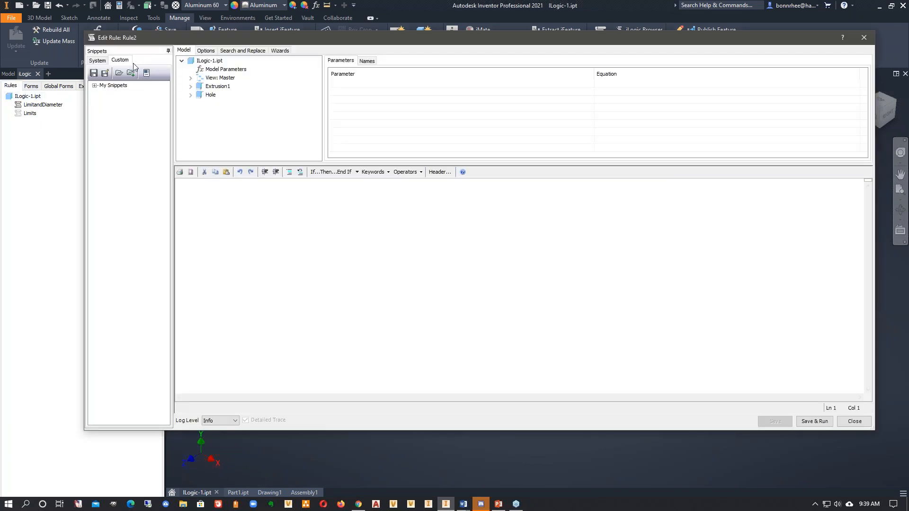
left_click(94, 85)
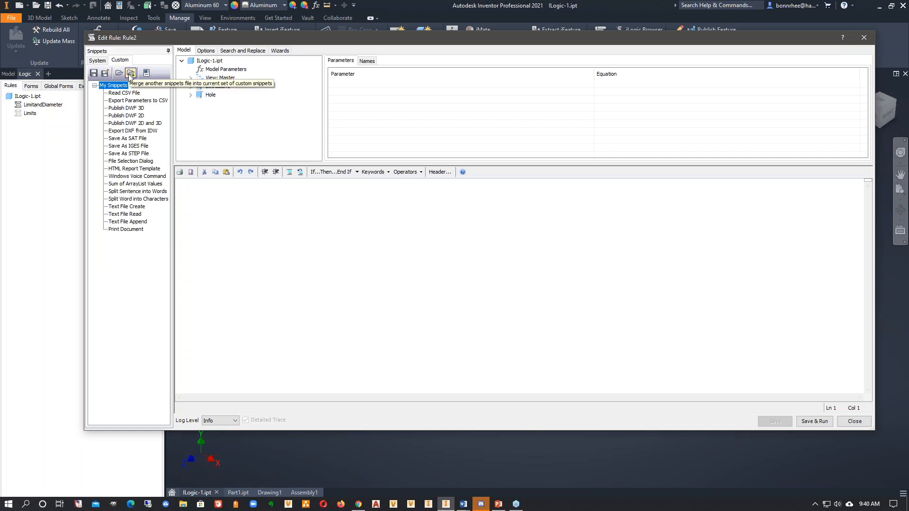
left_click(131, 74)
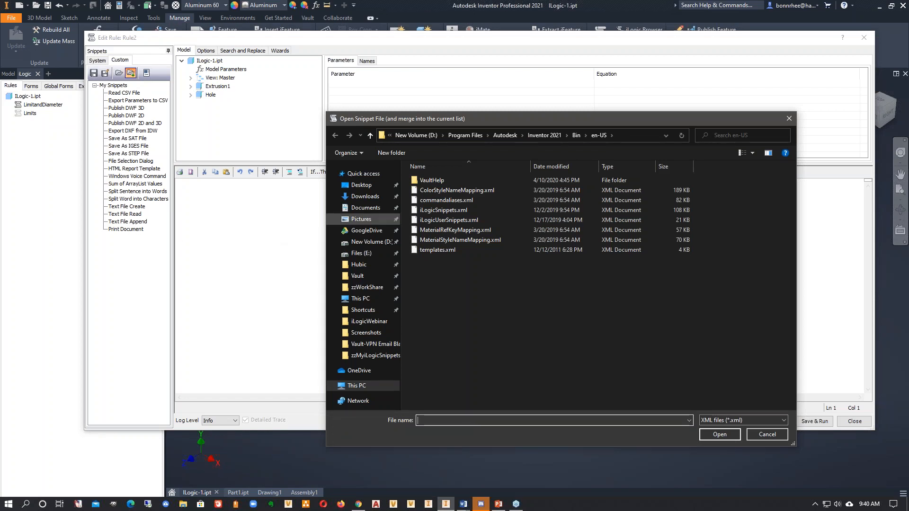
left_click(769, 435)
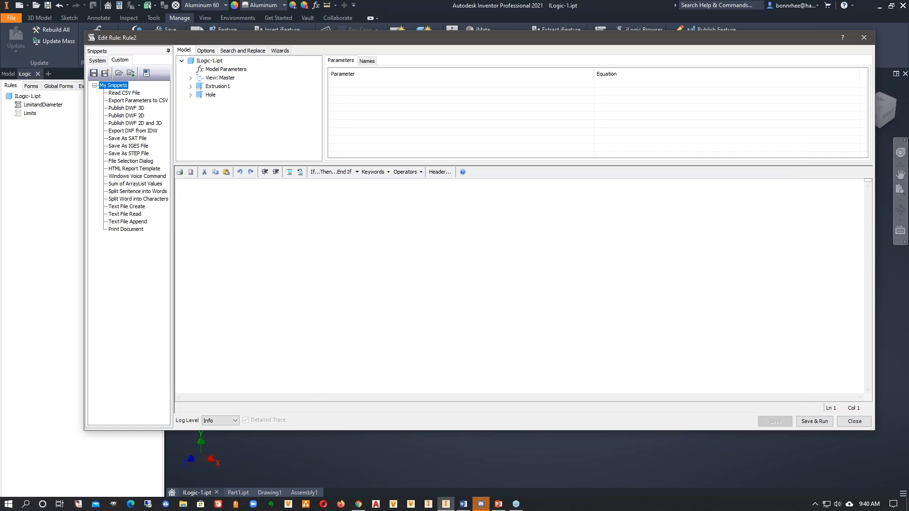
- Switch to the MyiLogicSnippets.docx Word document and highlight the Return to Home View and Zoom All snippet code
left_click_drag(908, 213, 486, 23)
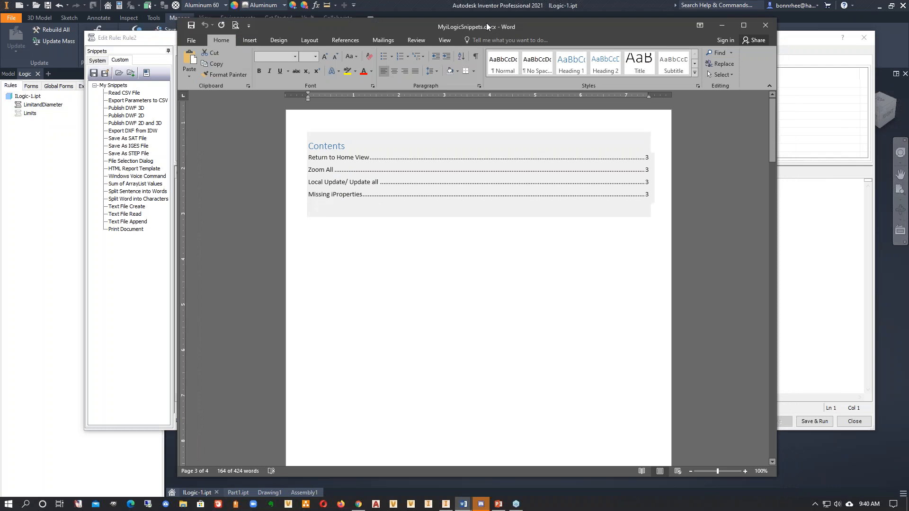
scroll(483, 213, "down", 2)
scroll(430, 192, "down", 15)
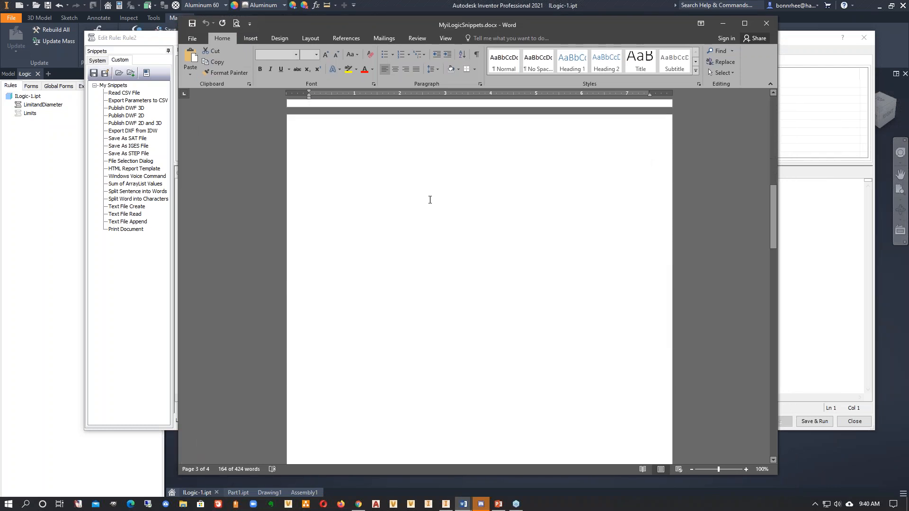
scroll(430, 201, "down", 11)
left_click_drag(426, 287, 298, 266)
left_click(478, 320)
left_click_drag(424, 313, 309, 313)
left_click(437, 306)
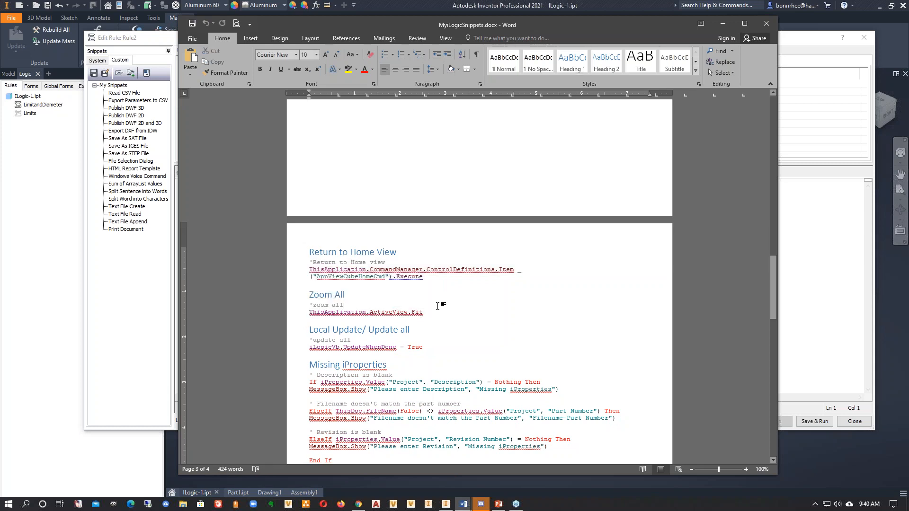
- Examine the Missing iProperties snippet in the Word document, highlighting its description, part number and revision checks
scroll(438, 306, "down", 3)
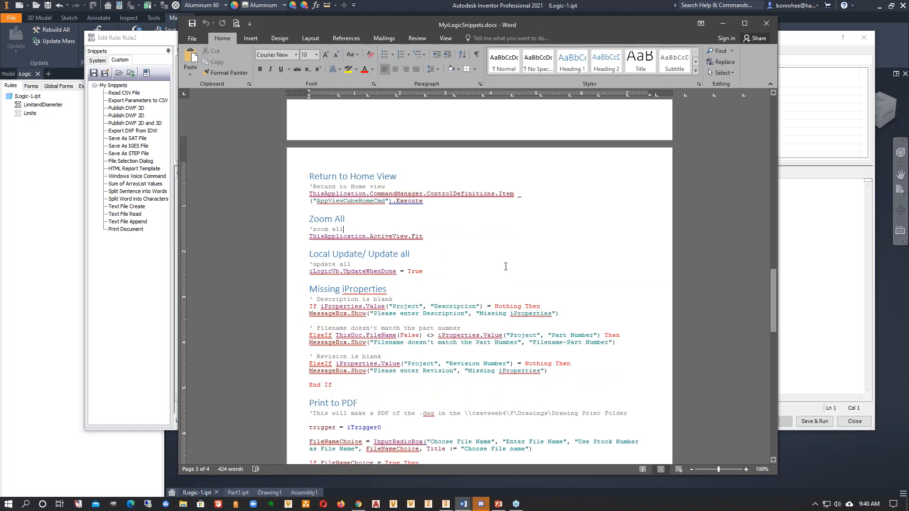
scroll(509, 265, "down", 2)
scroll(521, 262, "down", 2)
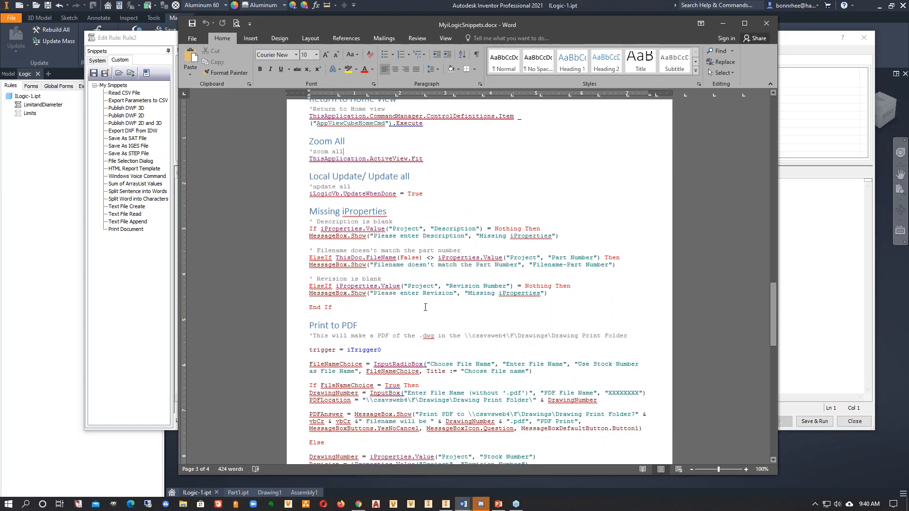
left_click_drag(575, 295, 294, 221)
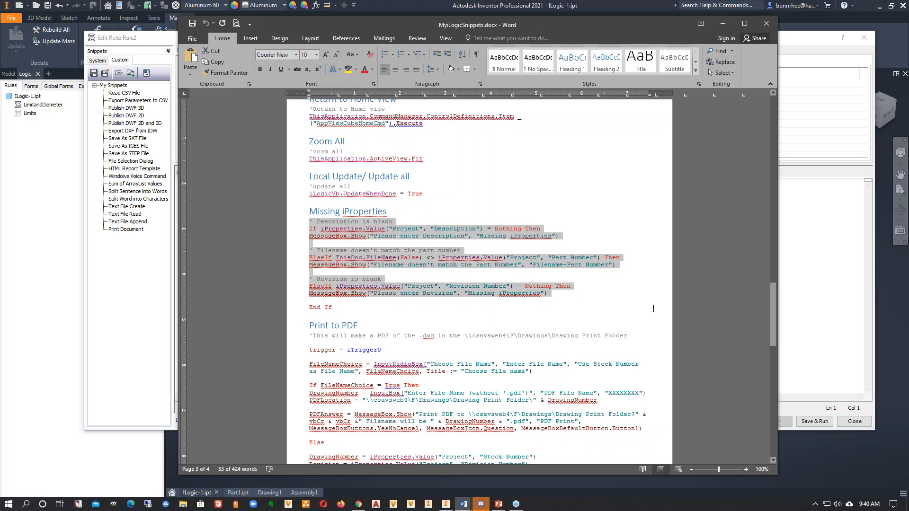
left_click(604, 300)
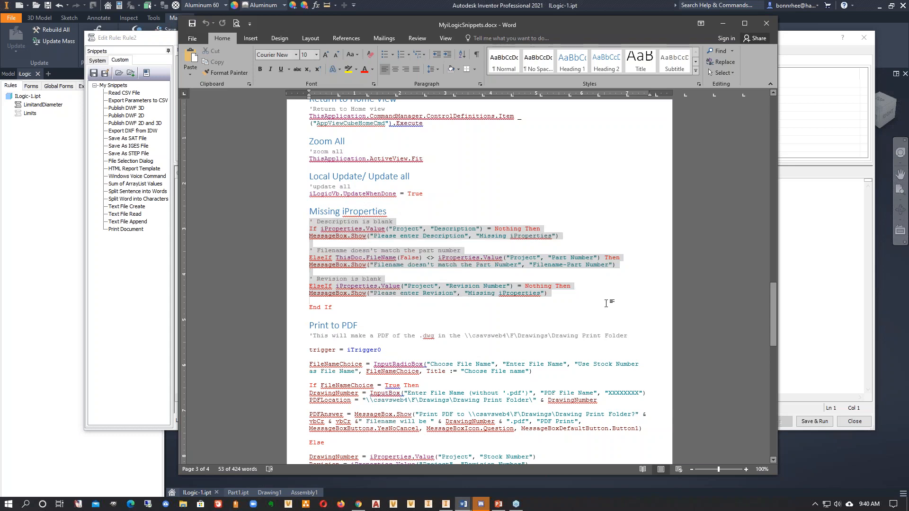
left_click_drag(564, 293, 310, 236)
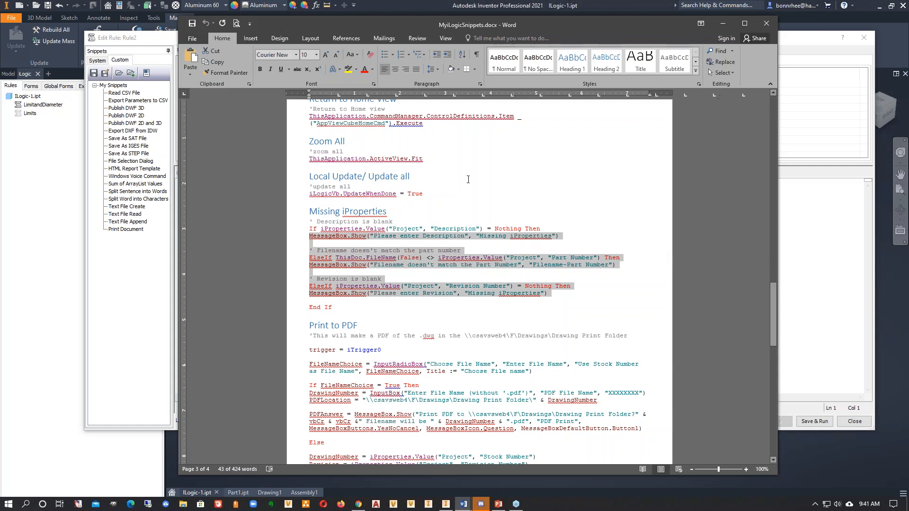
- Move the Word document off the screen, show the system snippets in Inventor's rule editor, and close the empty rule
left_click_drag(453, 24, 908, 71)
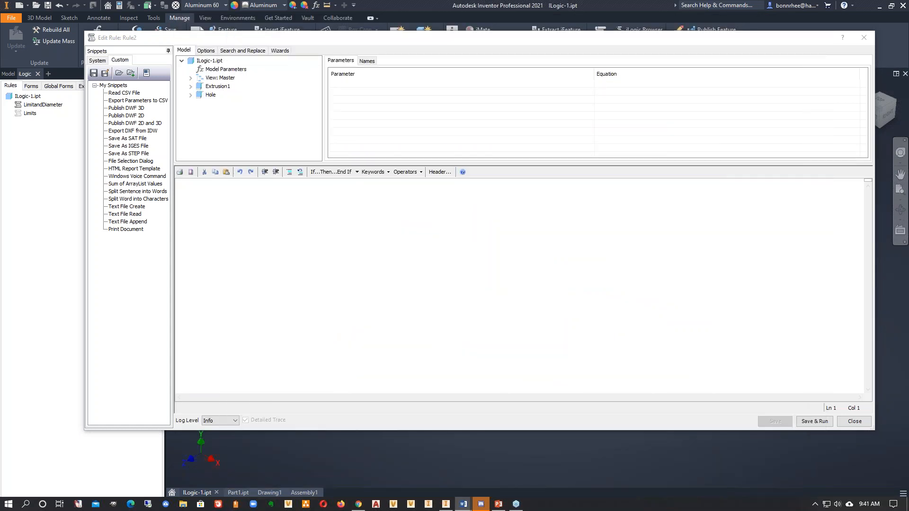
left_click(97, 60)
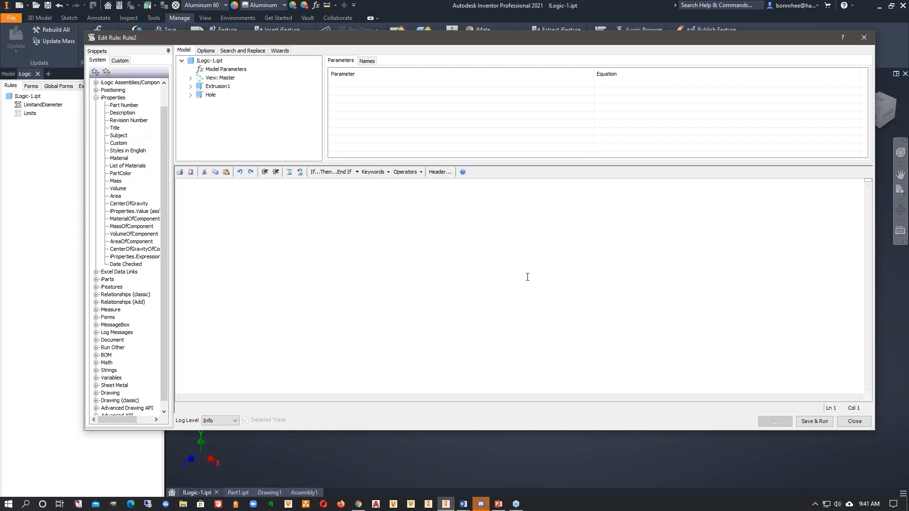
left_click(854, 422)
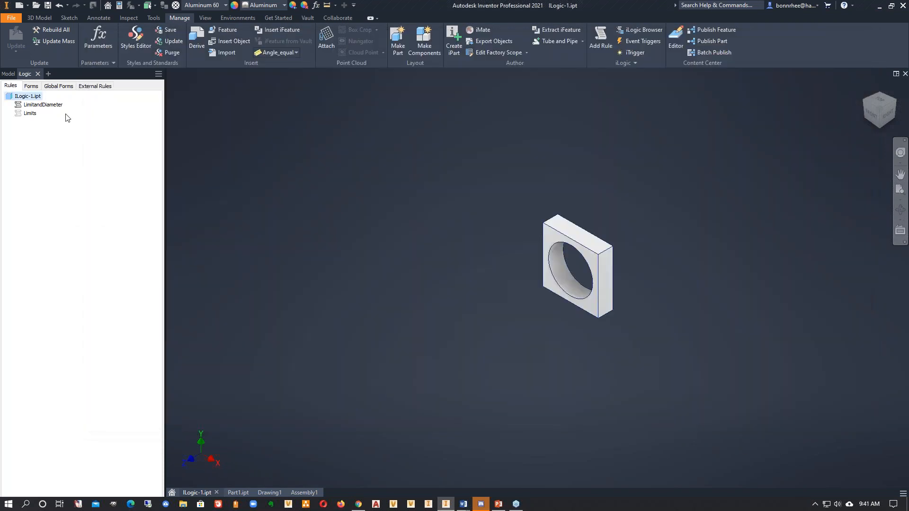
- Comment out the hole suppression and ABS Plastic material lines in the LimitandDiameter rule, and close it without saving
right_click(41, 105)
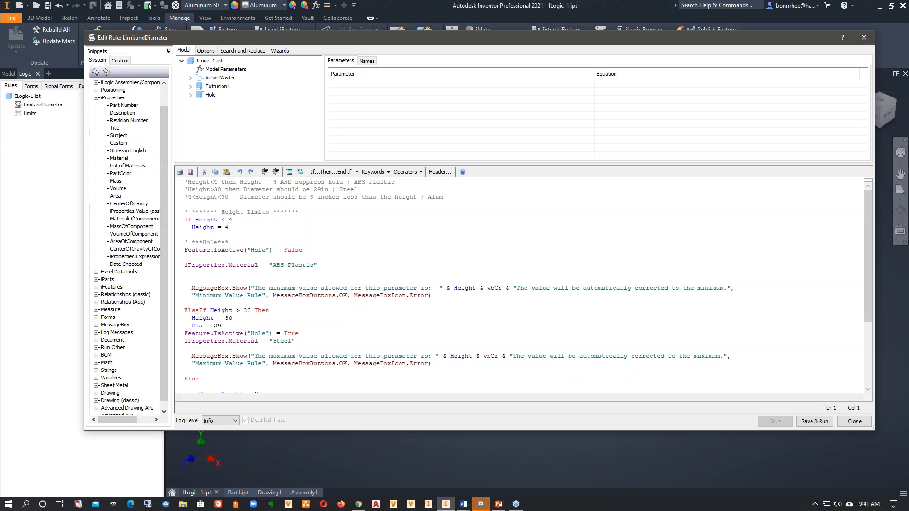
left_click(186, 267)
type("'")
left_click(185, 249)
type("'")
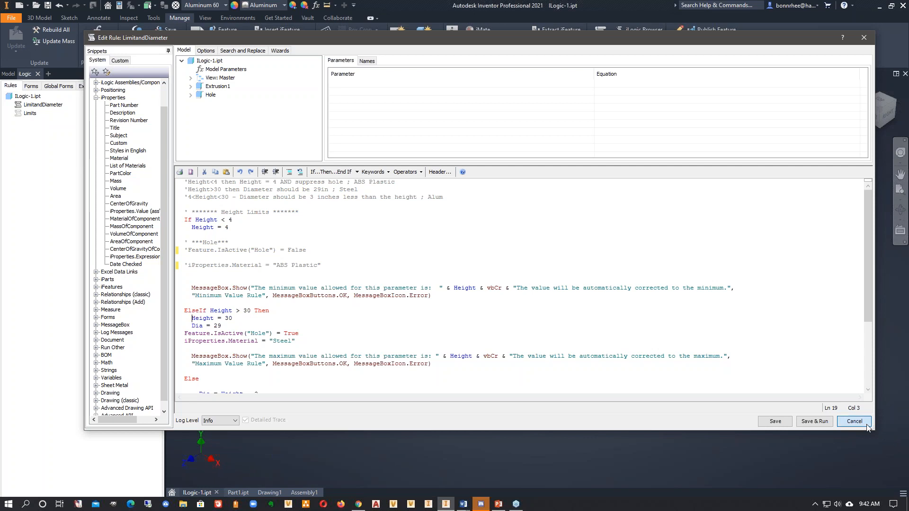
left_click(848, 422)
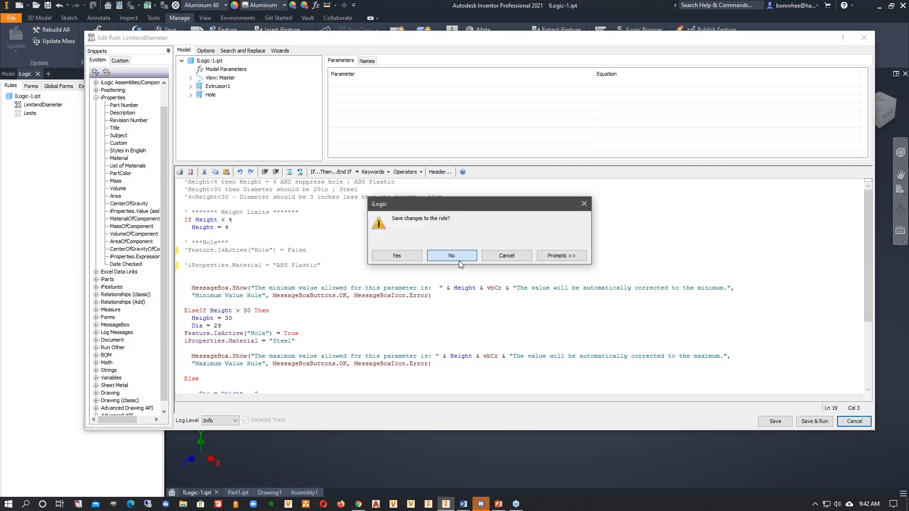
left_click(447, 253)
- Check the rule file selection for adding an external rule, cancel it, and return to the part's rule list
left_click(95, 86)
right_click(71, 138)
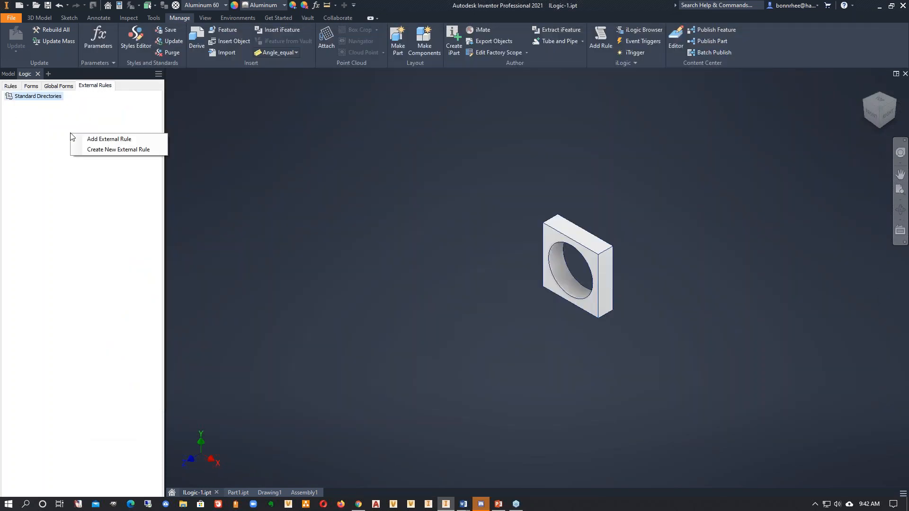
left_click(95, 139)
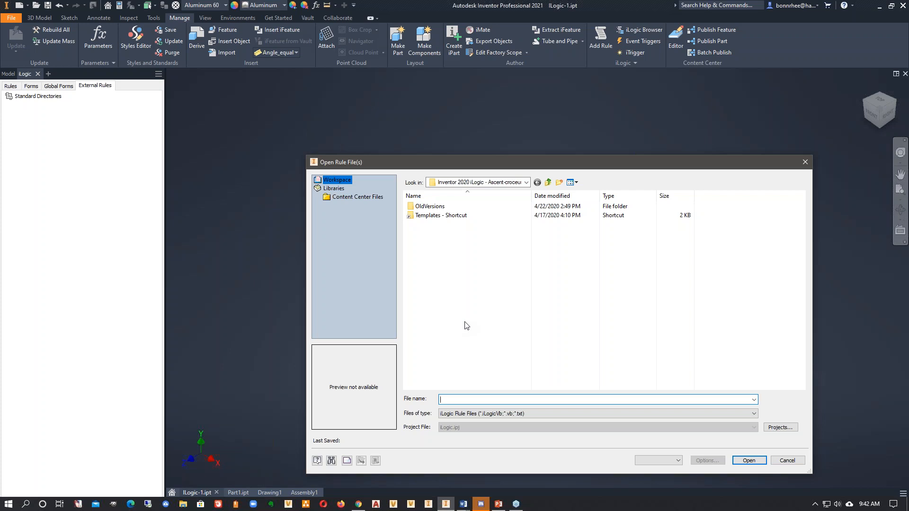
left_click(786, 460)
left_click(10, 85)
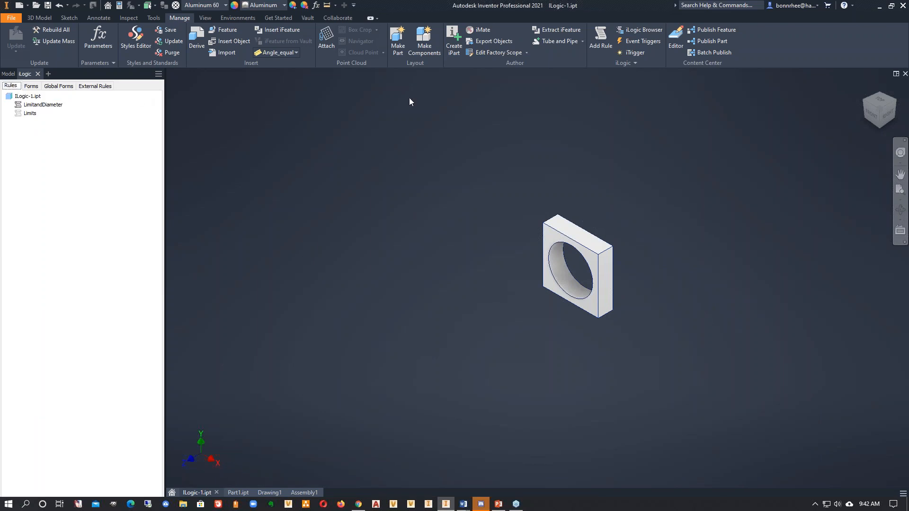
- Compare the event triggers for all documents and this document, highlight Before Save Document, and cancel without assigning rules
left_click(658, 44)
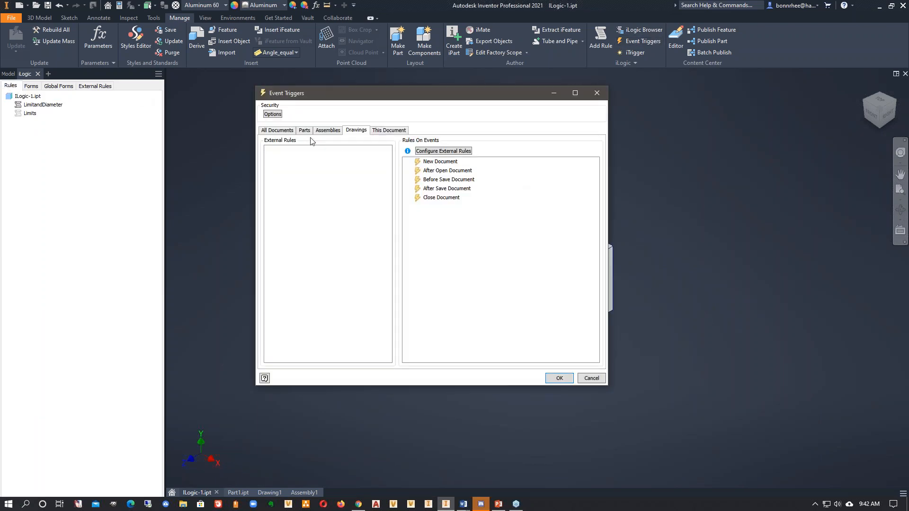
left_click(282, 132)
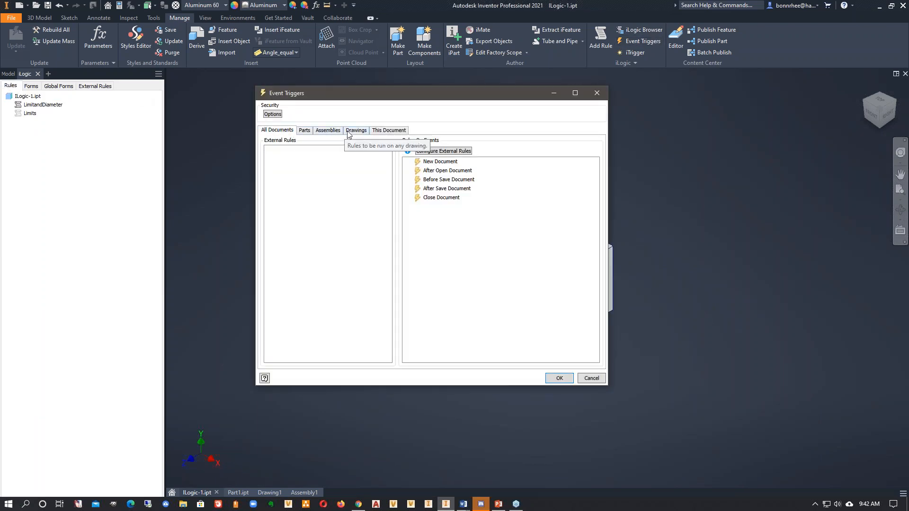
left_click(388, 130)
left_click(419, 170)
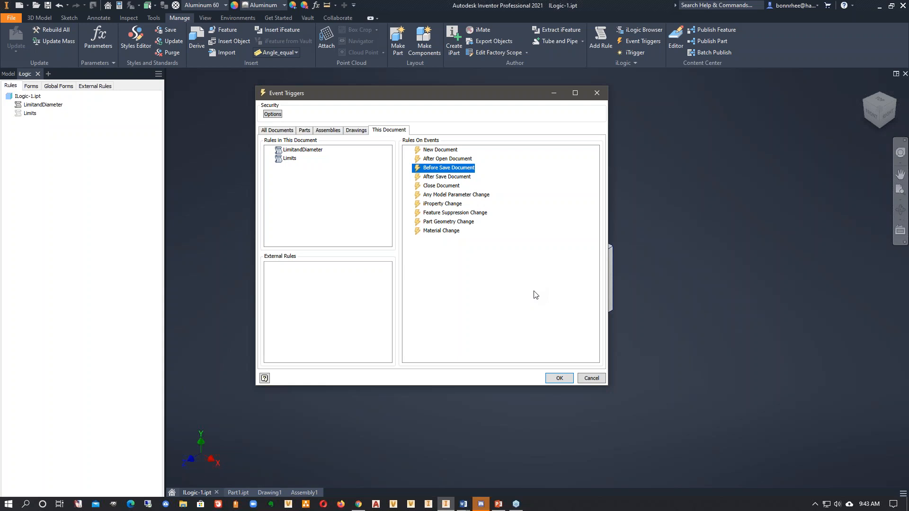
left_click_drag(469, 93, 485, 87)
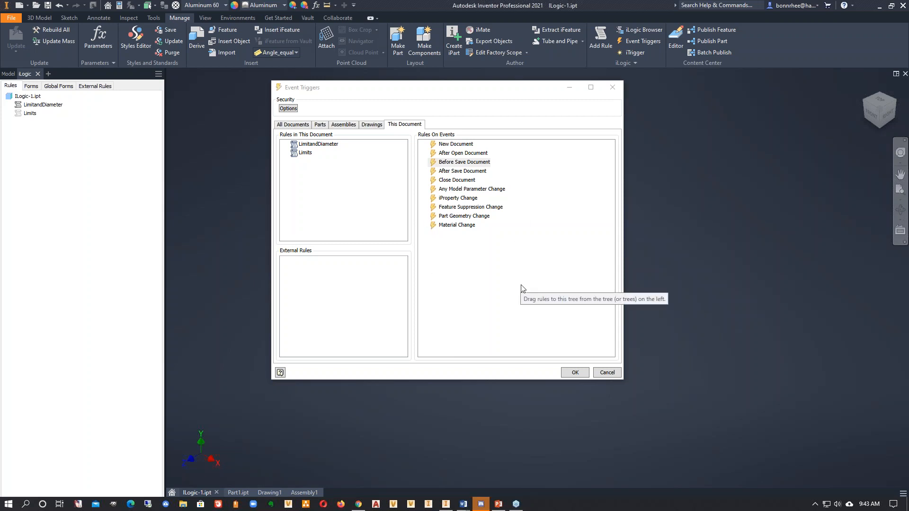
left_click(608, 372)
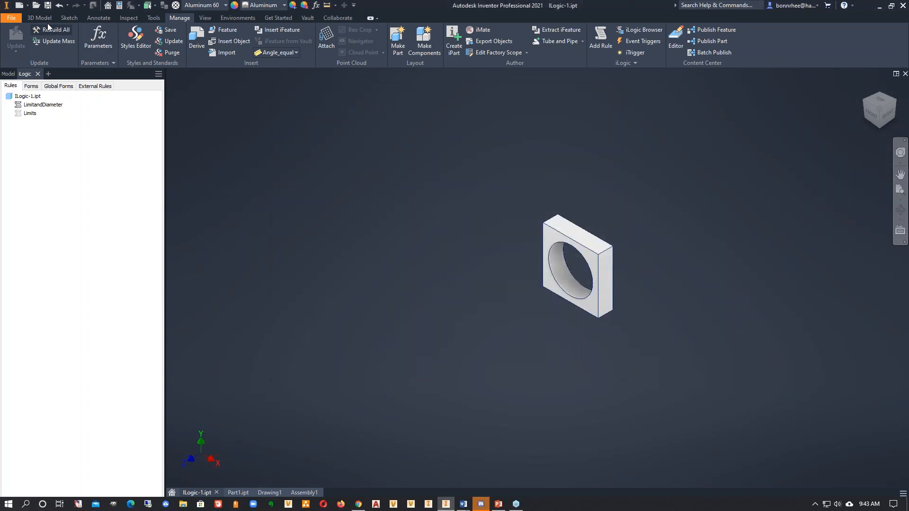
- View the workspace files available for opening, and cancel without opening one
key("ctrl+o")
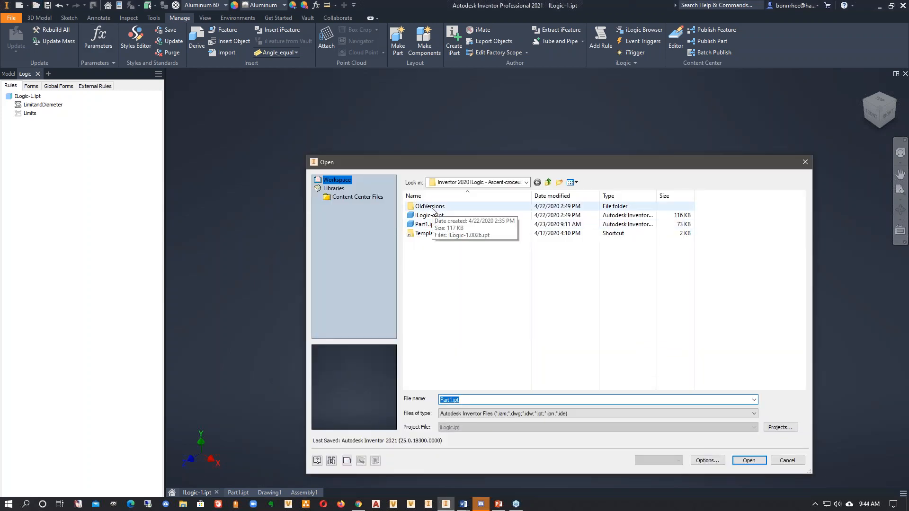
left_click_drag(502, 164, 418, 105)
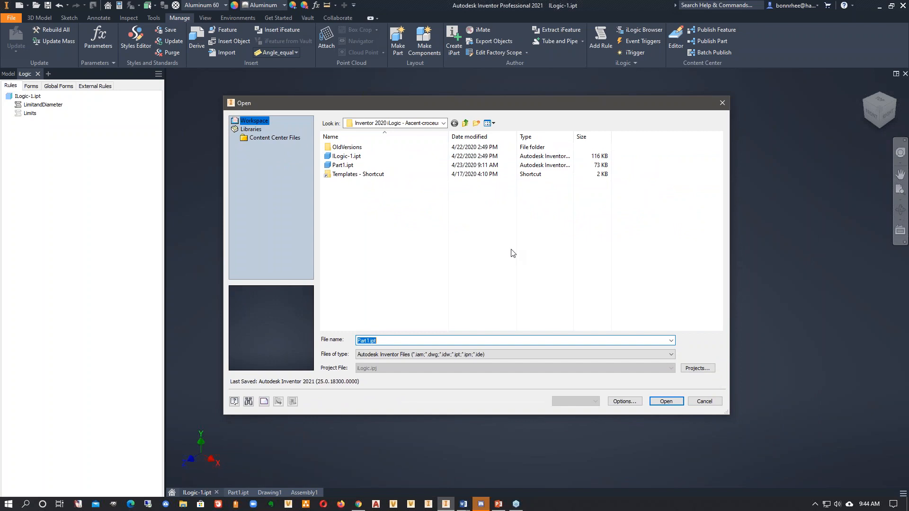
left_click(705, 401)
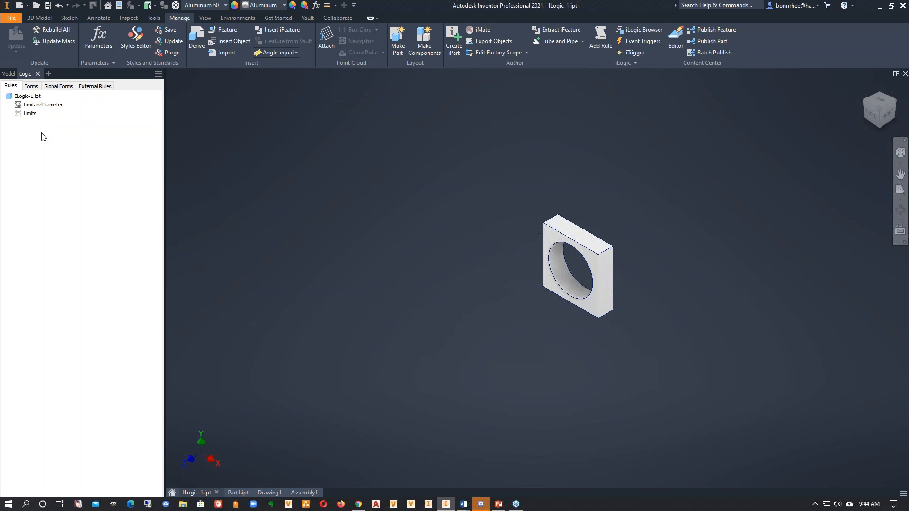
- Add a rule with the default name Rule2 to ILogic-1.ipt, view its empty editor, and close it without saving
right_click(42, 136)
left_click(78, 139)
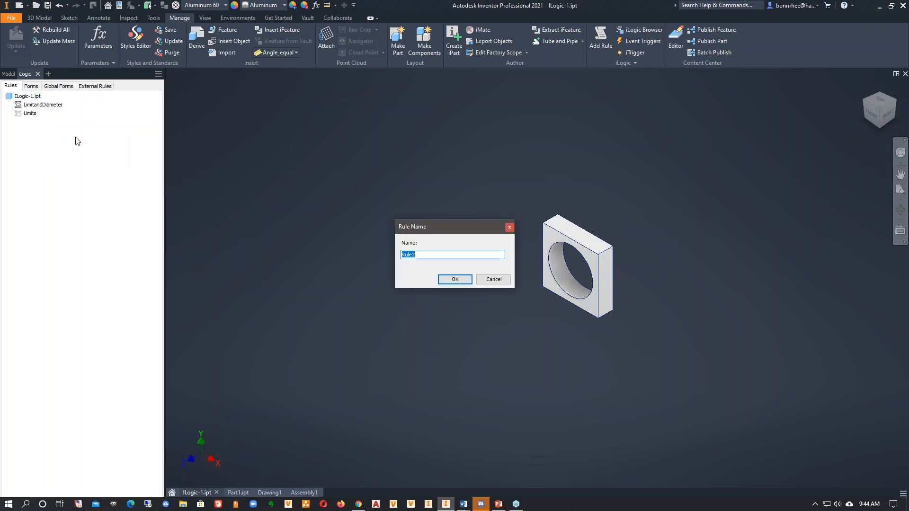
left_click(454, 280)
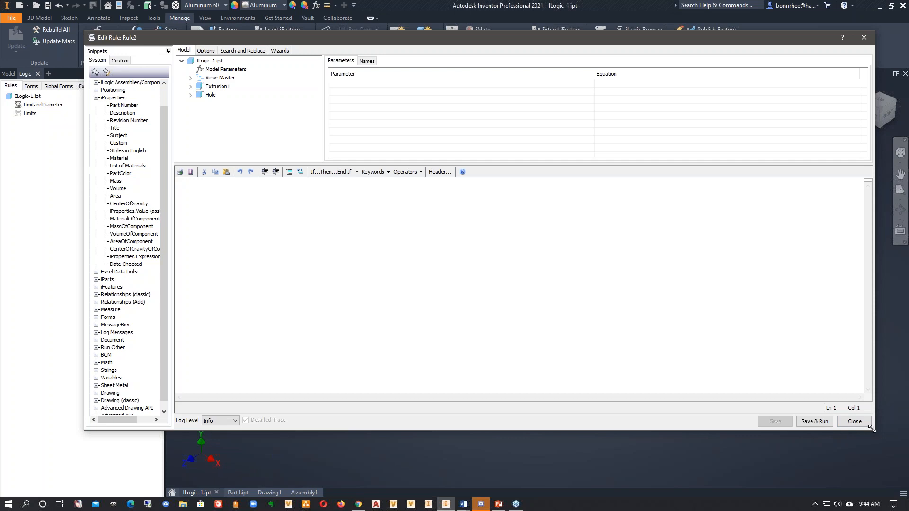
left_click(854, 421)
- Point out the Material Change, iProperty Change and Any Model Parameter Change triggers for this document, and cancel
left_click(643, 42)
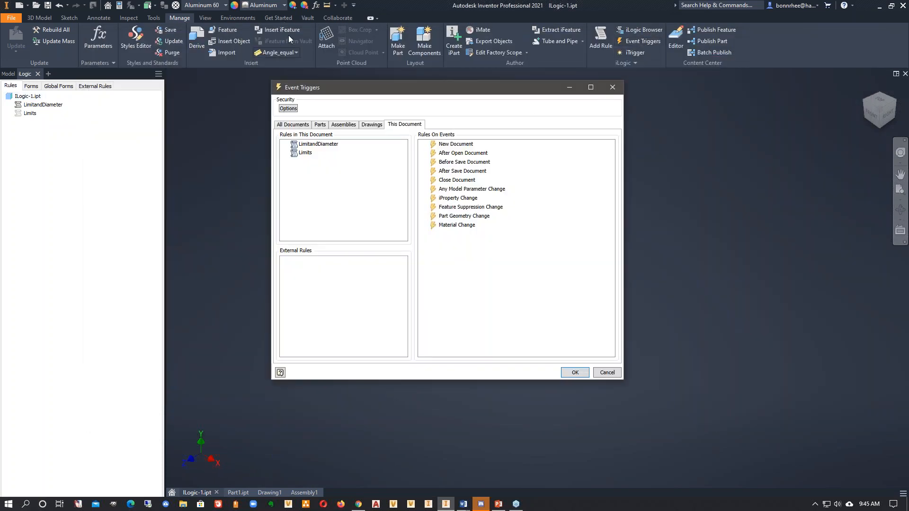
left_click(455, 225)
left_click(455, 199)
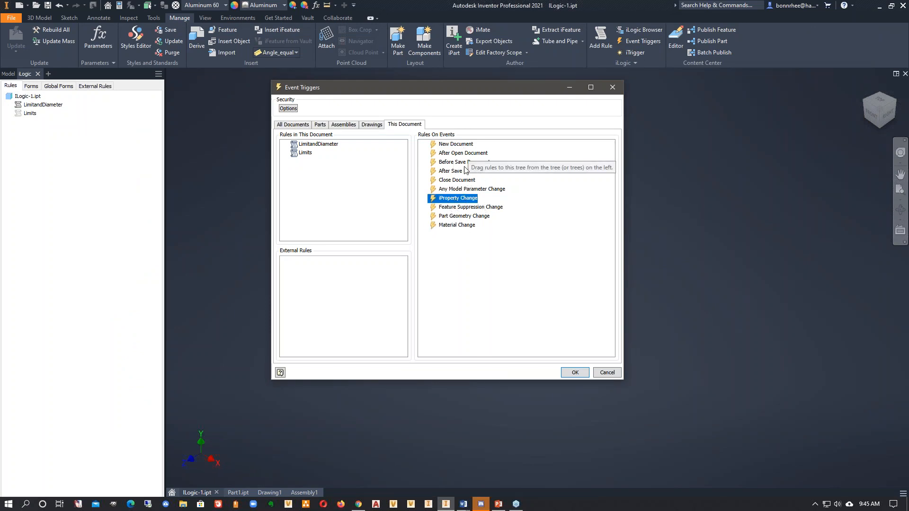
left_click(464, 191)
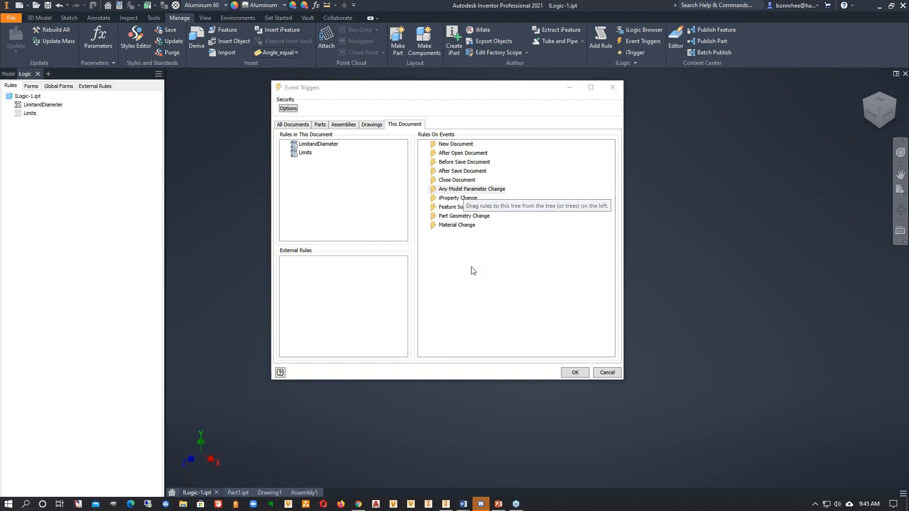
left_click(607, 372)
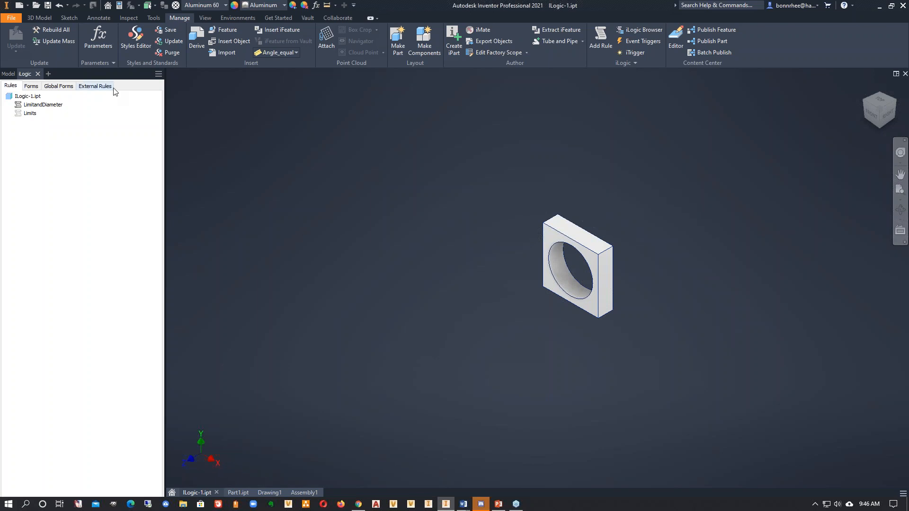
- Duplicate ILogic-1.ipt within the workspace folder while browsing for files to open
left_click(36, 6)
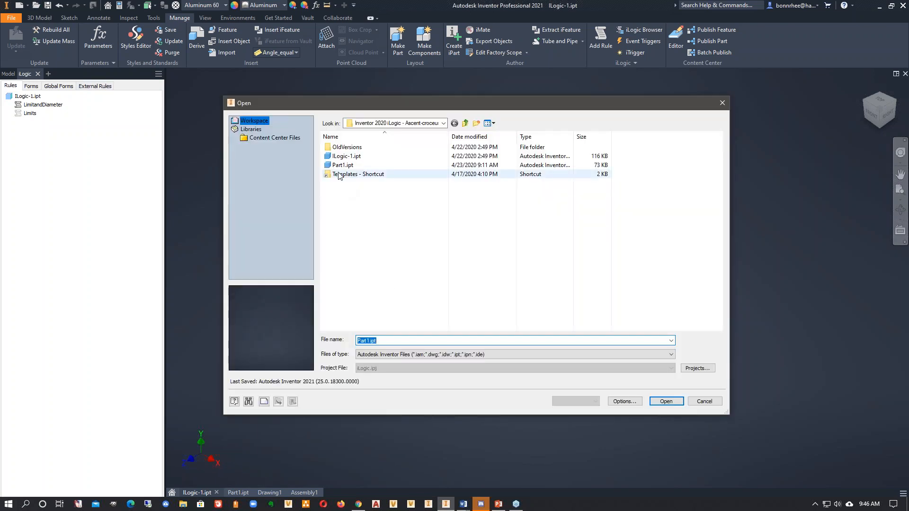
left_click(342, 156)
right_click(341, 157)
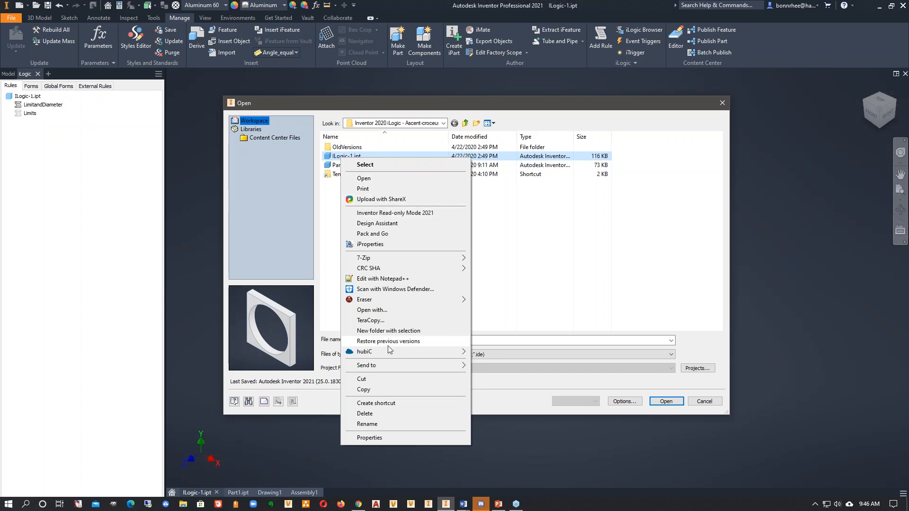
left_click(376, 389)
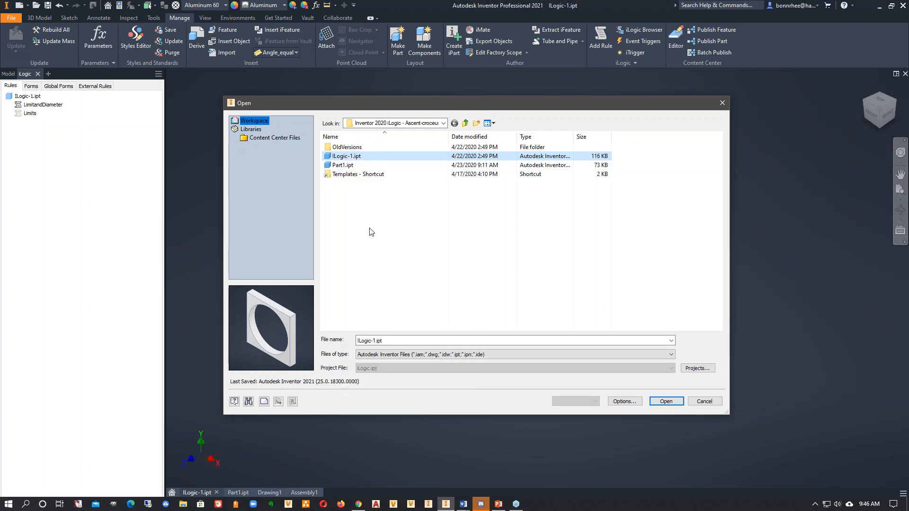
right_click(371, 229)
left_click(393, 281)
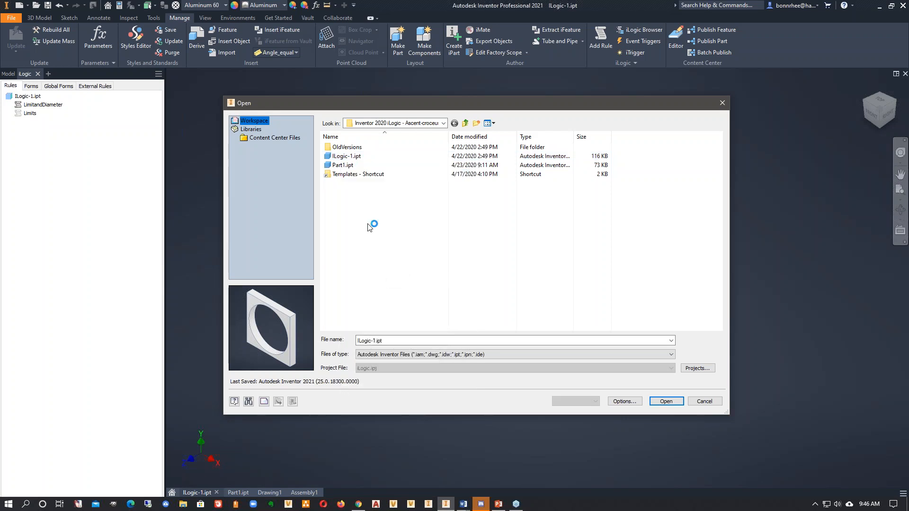
- Give ILogic-1 - Copy.ipt the read-only file attribute and open the part
left_click(364, 158)
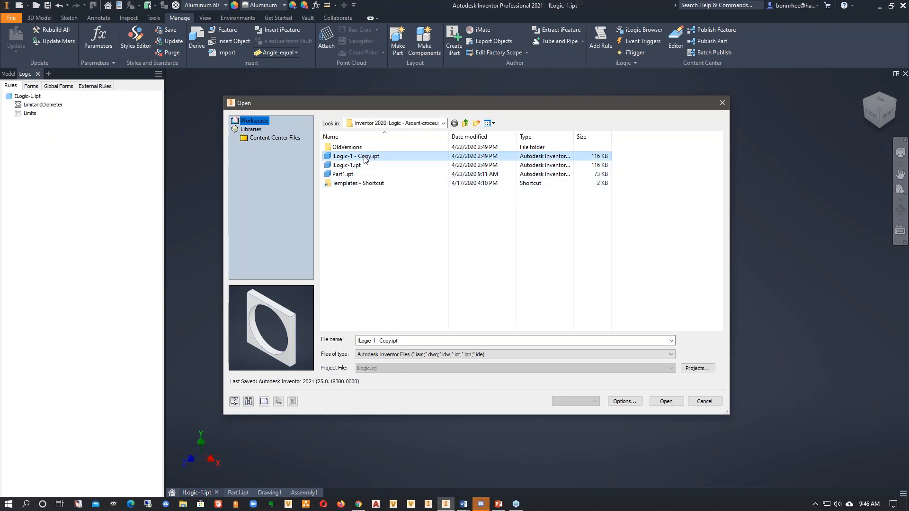
right_click(364, 157)
left_click(402, 434)
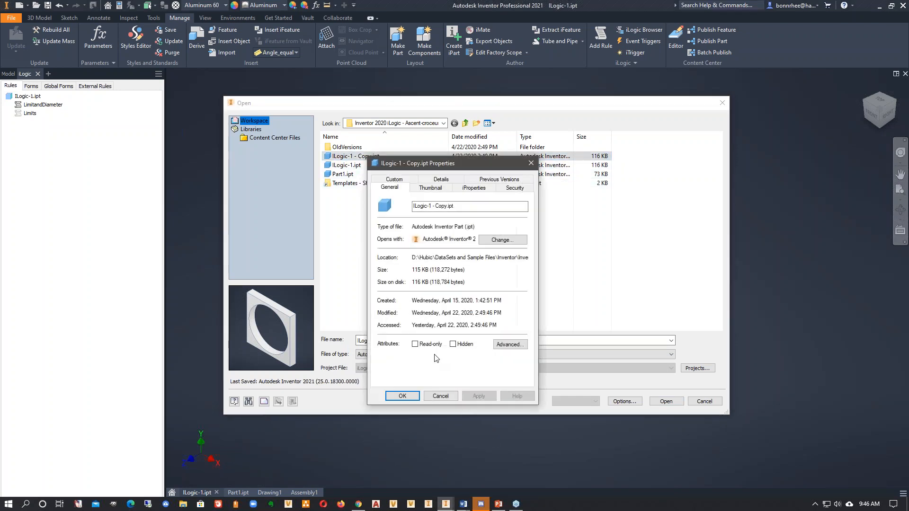
left_click(424, 346)
left_click(407, 400)
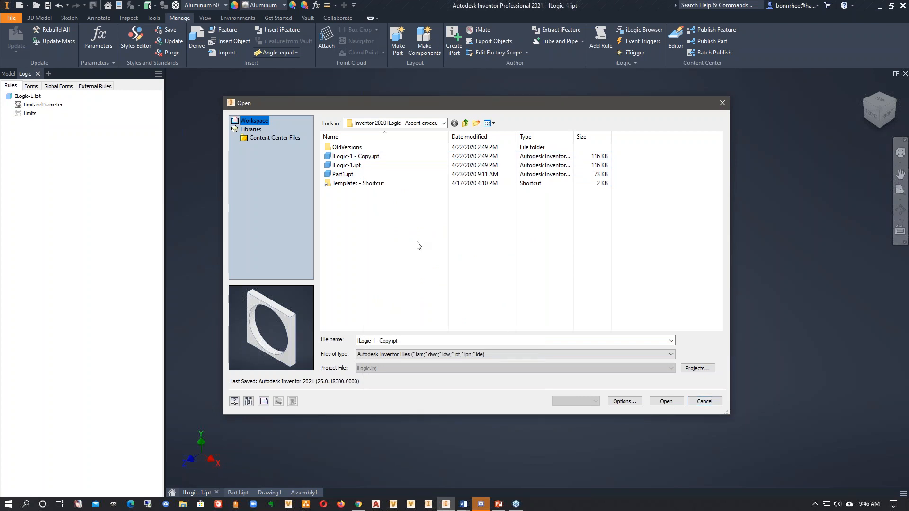
left_click(674, 404)
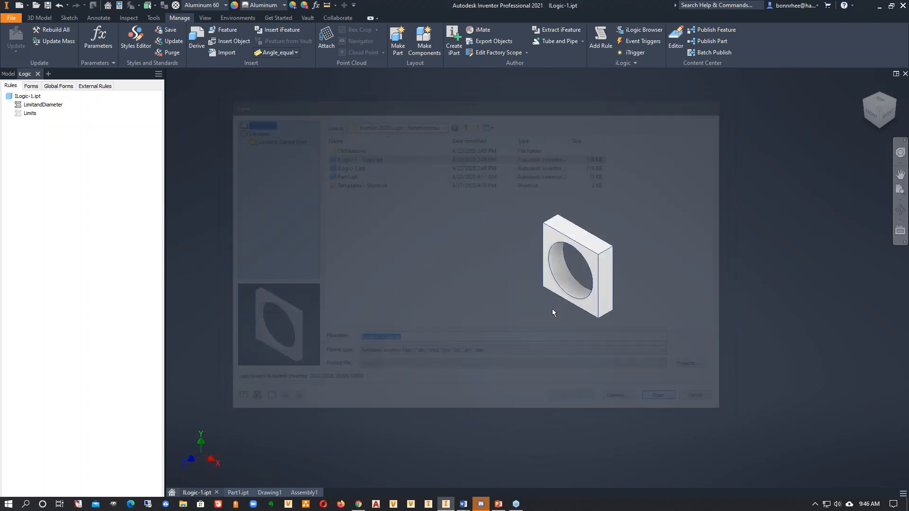
- Unsuppress the LimitandDiameter rule and assign it to this document's Before Save Document event trigger
left_click(36, 74)
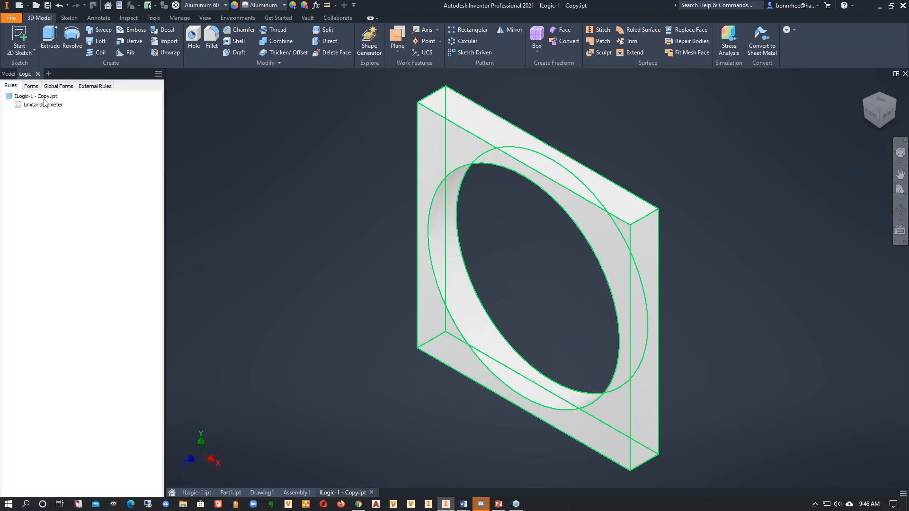
right_click(46, 105)
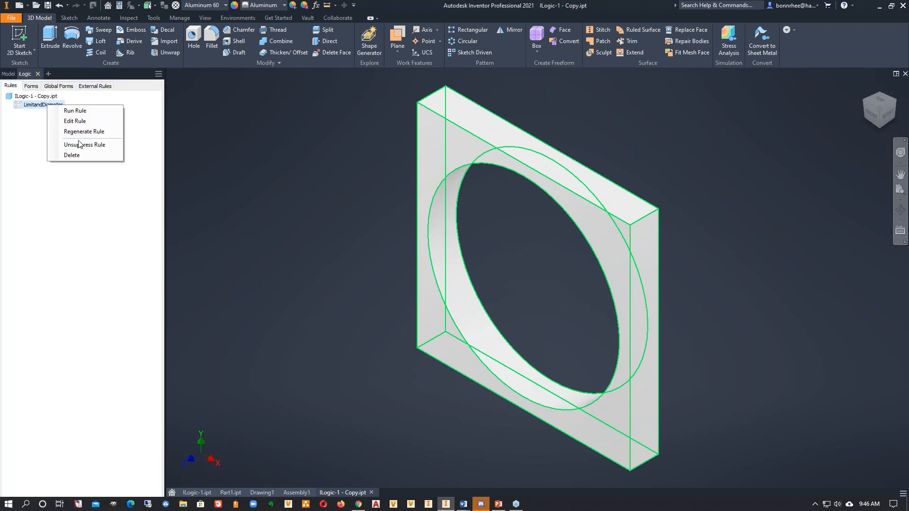
left_click(81, 145)
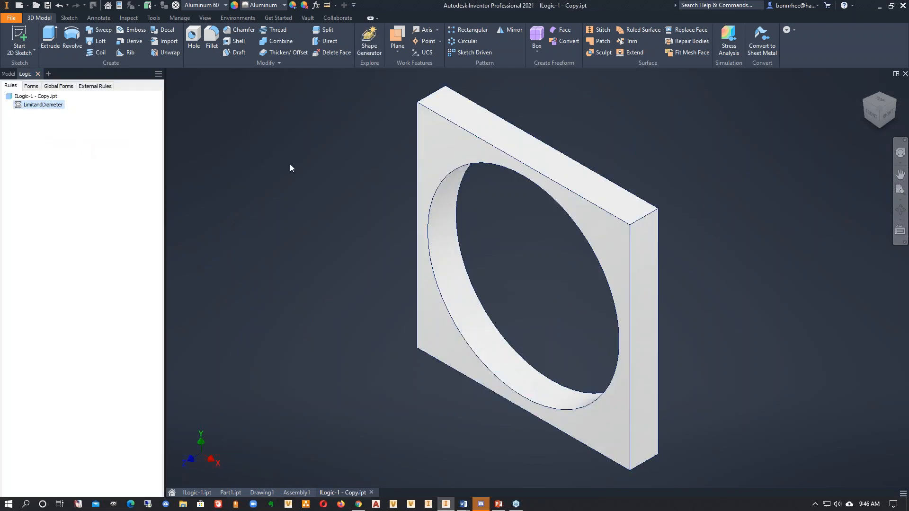
left_click(179, 18)
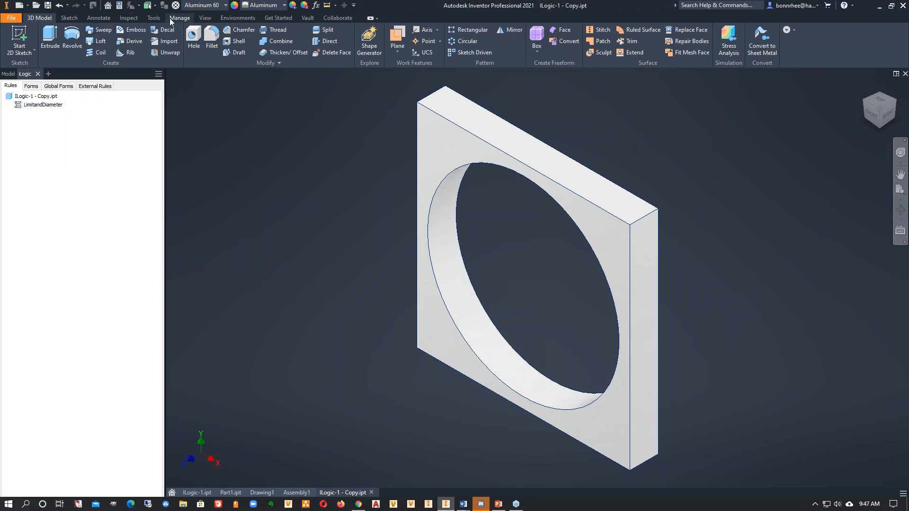
left_click(637, 42)
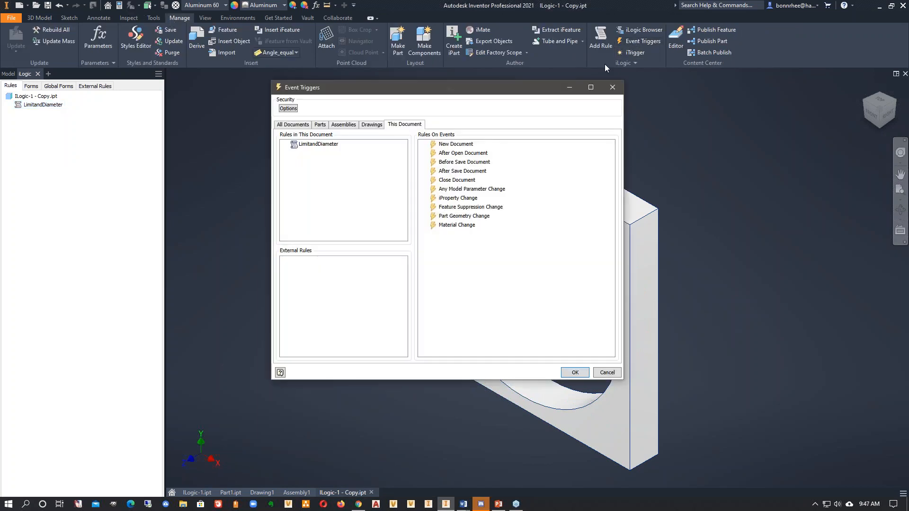
left_click(452, 173)
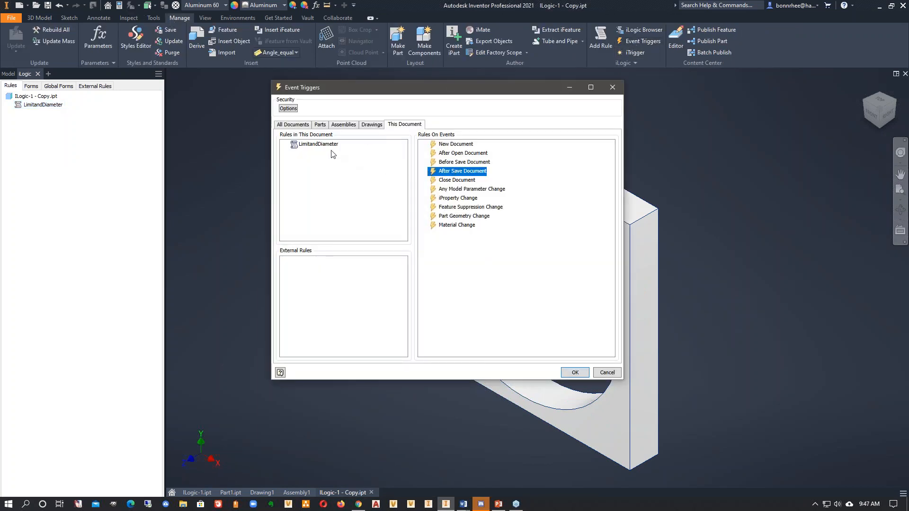
left_click_drag(326, 150, 440, 168)
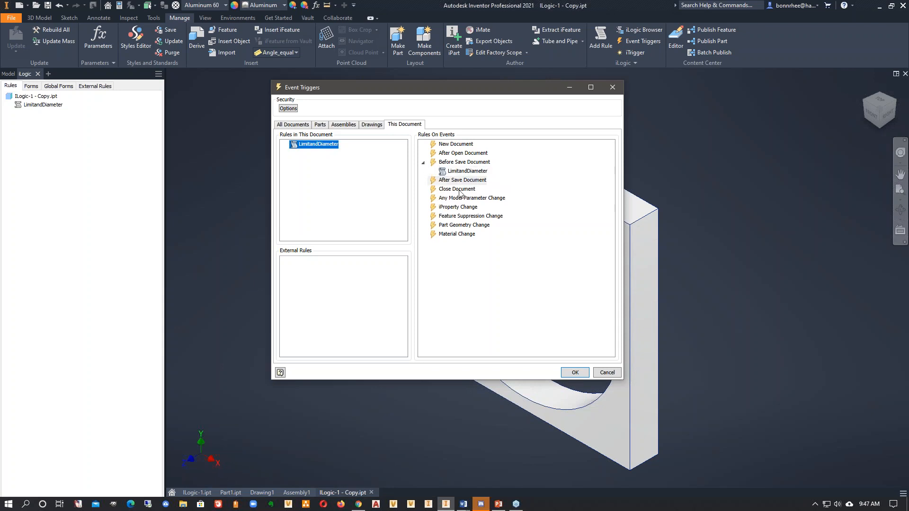
left_click(582, 377)
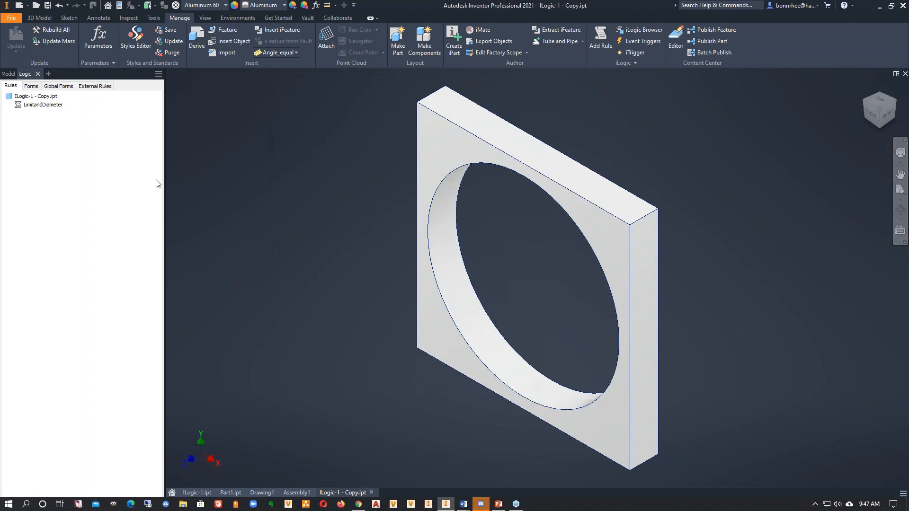
- Try to save the part as ILogic-1 - Copy.ipt, decline replacing the existing file, and cancel saving
left_click(48, 5)
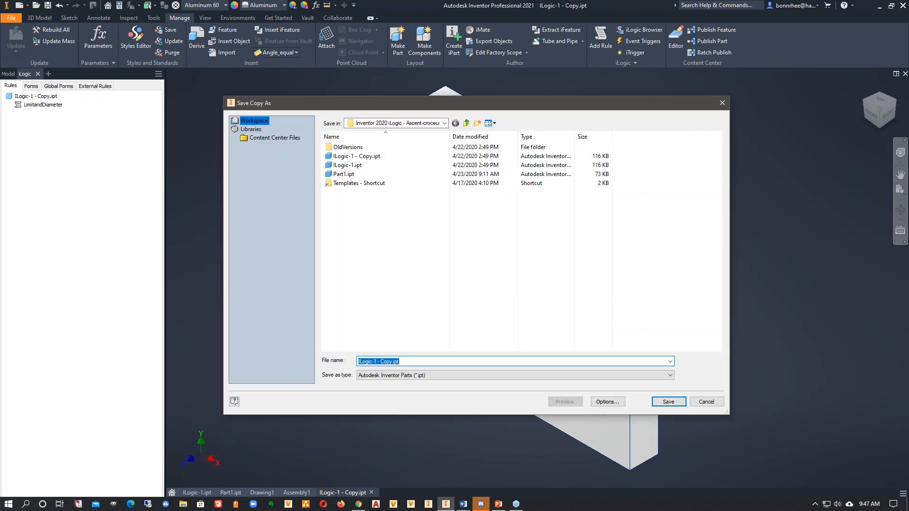
left_click(668, 402)
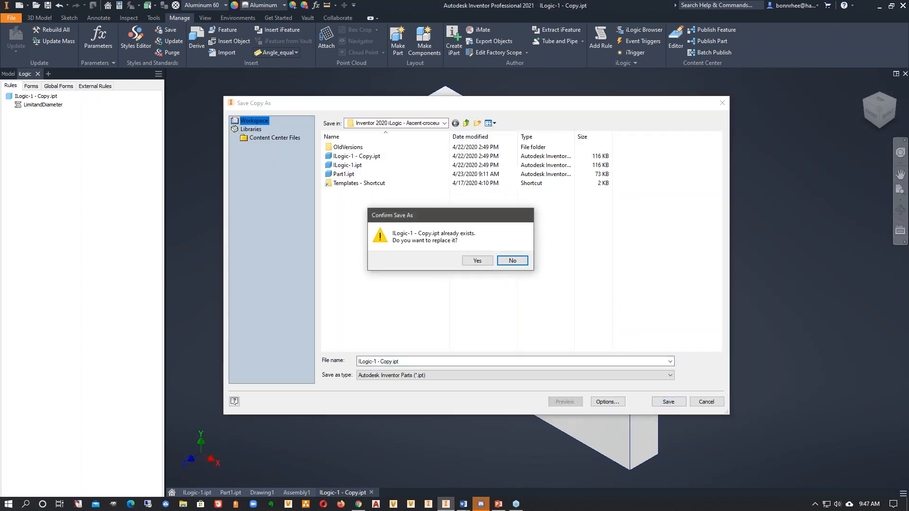
left_click(514, 261)
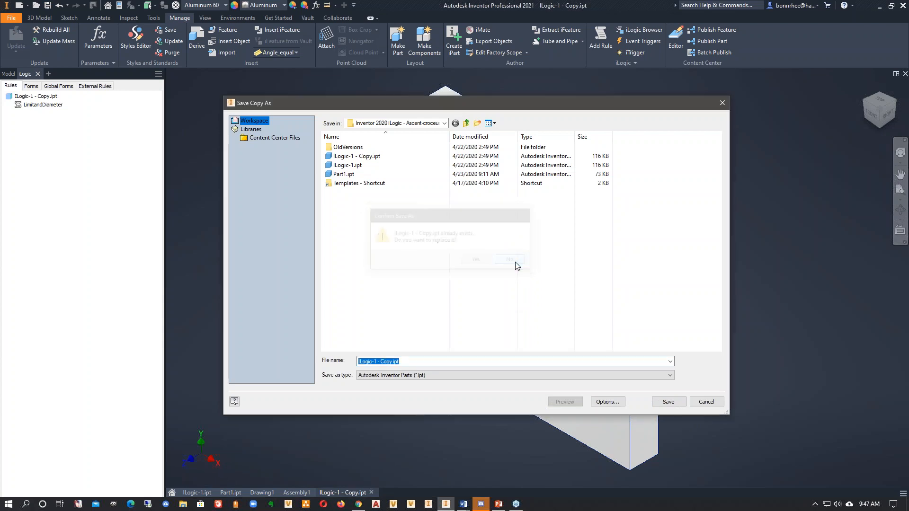
left_click(706, 402)
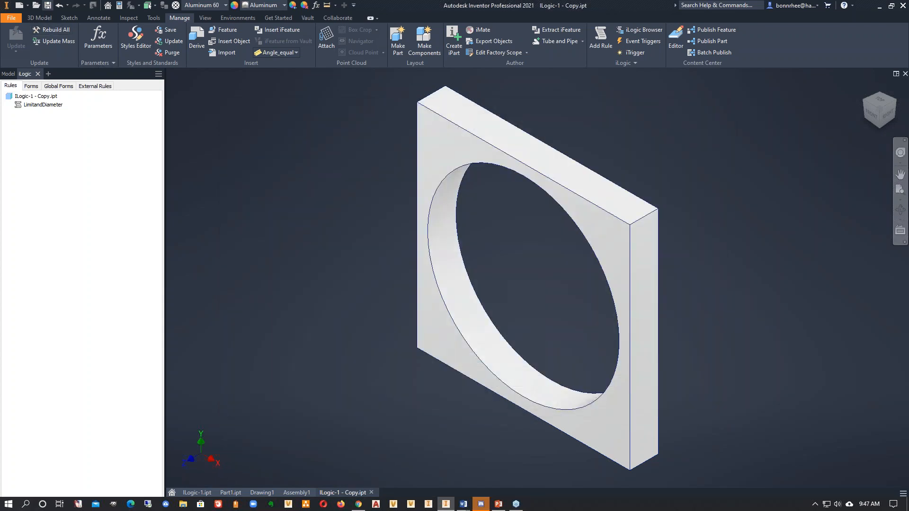
left_click(48, 5)
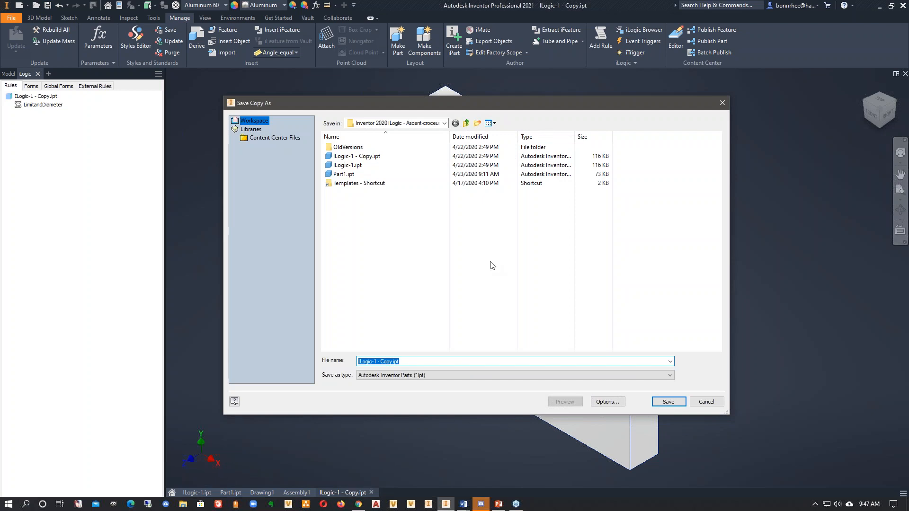
left_click(705, 406)
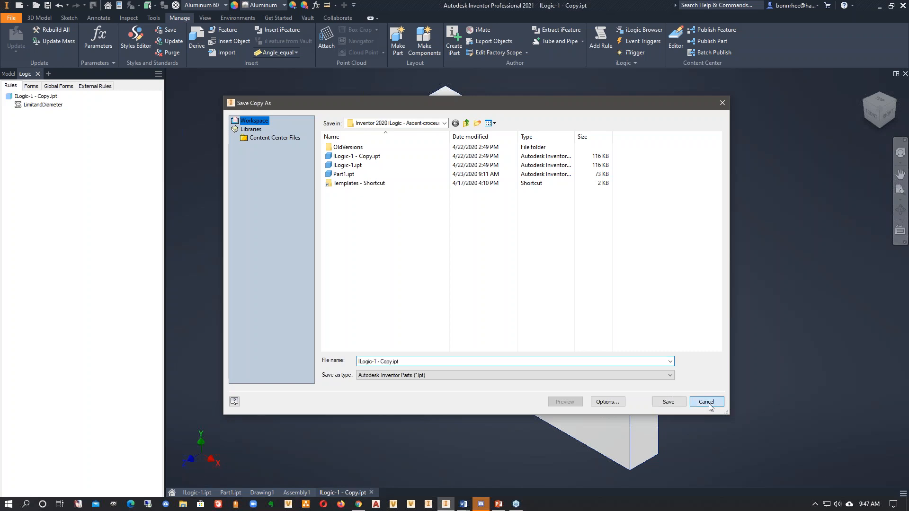
- Check the Project iProperties of ILogic-1 - Copy.ipt, including the Description, and close them
left_click(119, 6)
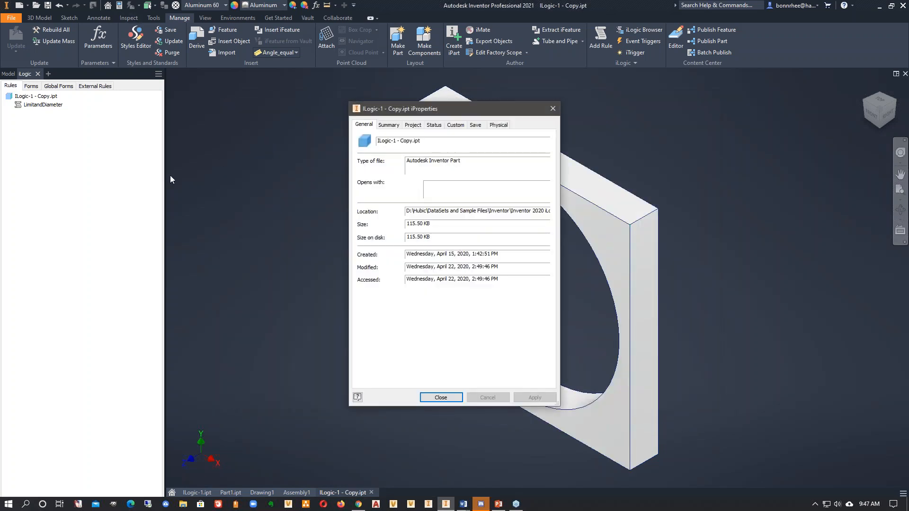
left_click(411, 126)
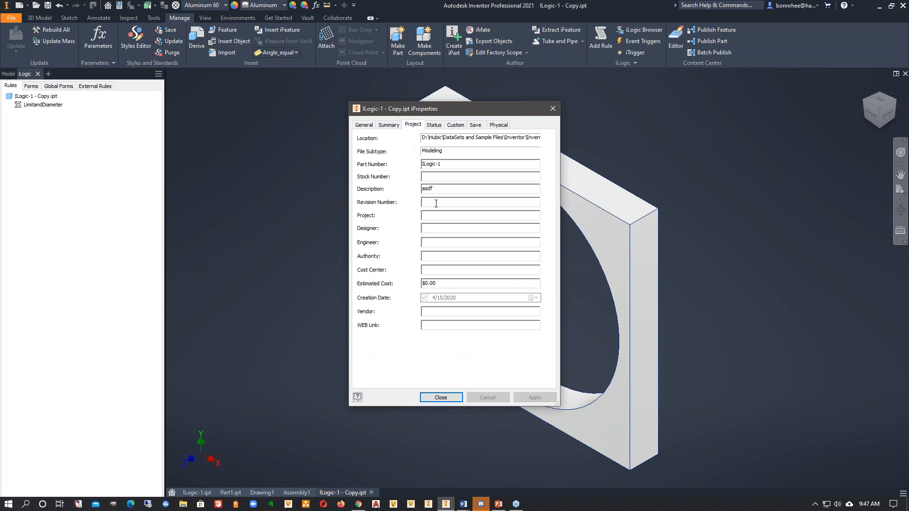
left_click(445, 397)
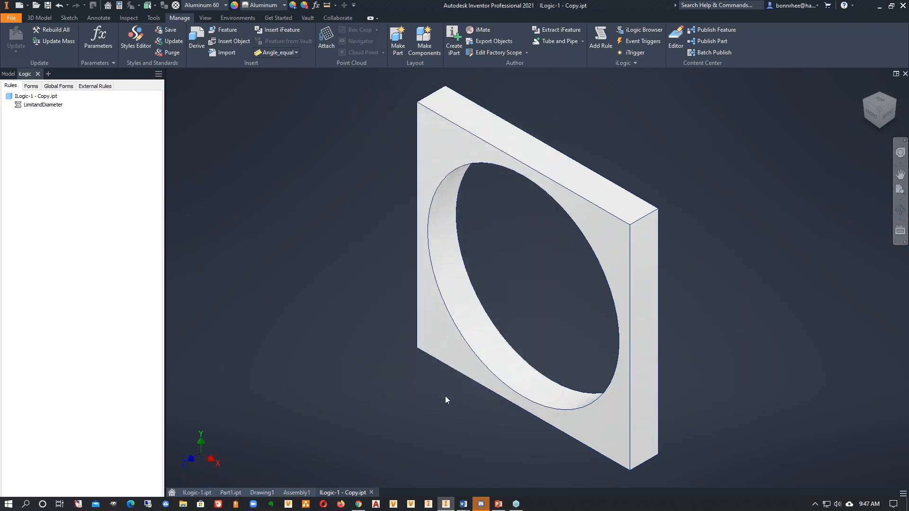
- Review the code of the LimitandDiameter rule and close it without changes
right_click(38, 104)
left_click(66, 120)
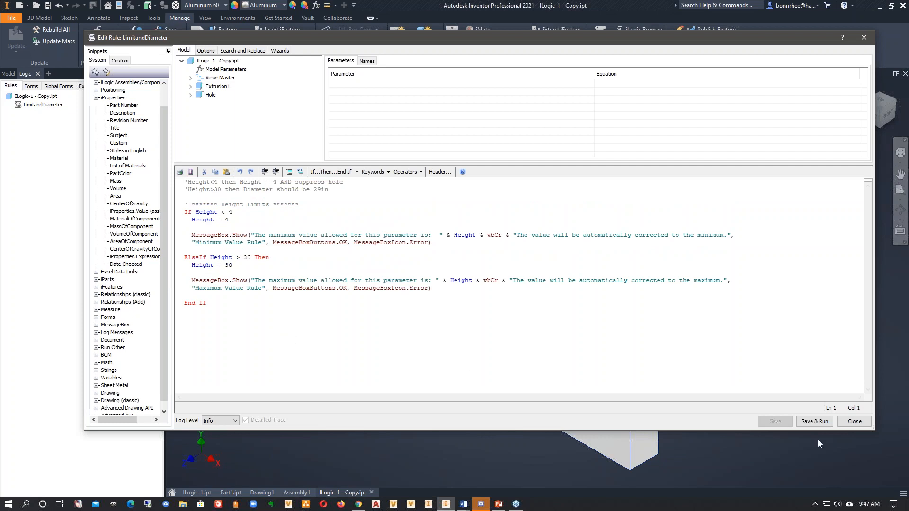
left_click(854, 422)
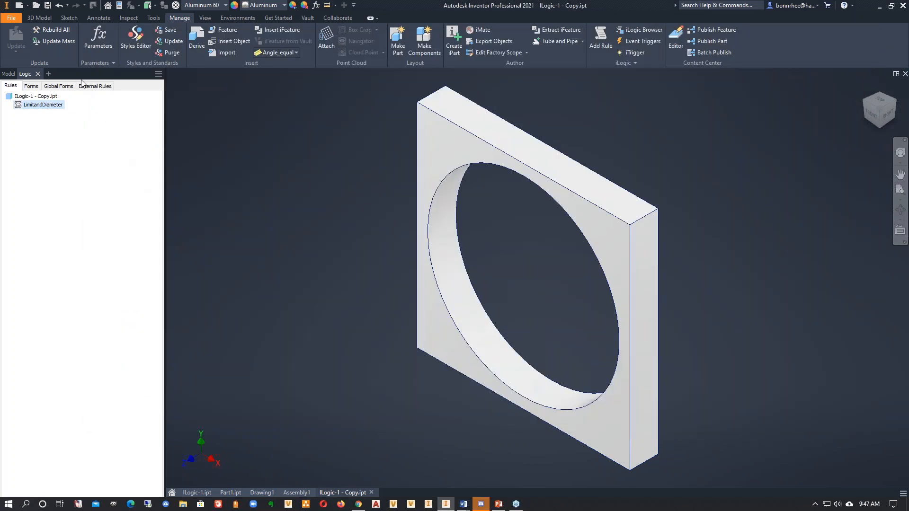
- Suppress the LimitandDiameter rule and add a new rule with the default name Rule1
right_click(49, 112)
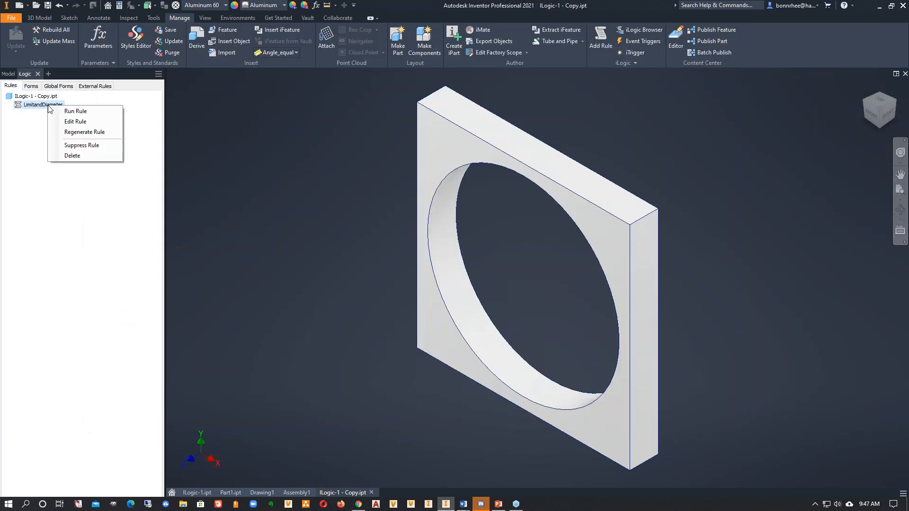
left_click(72, 144)
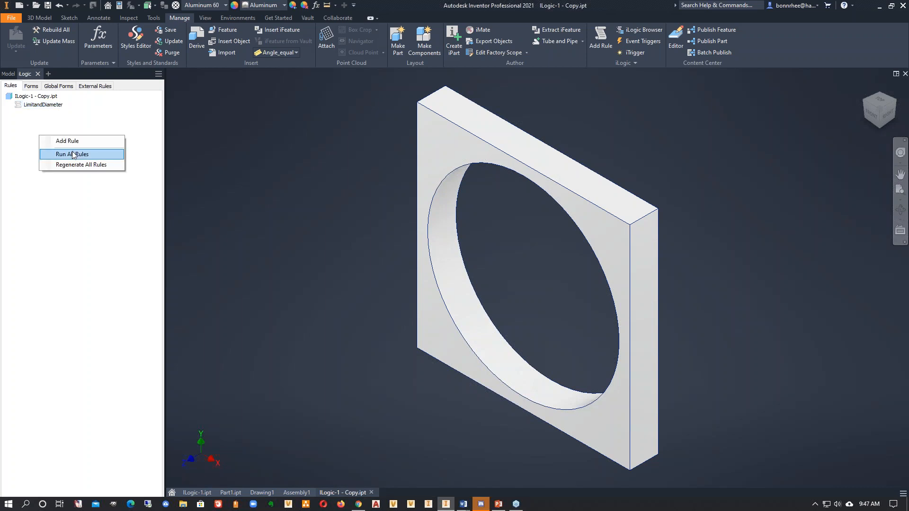
left_click(75, 142)
left_click(454, 280)
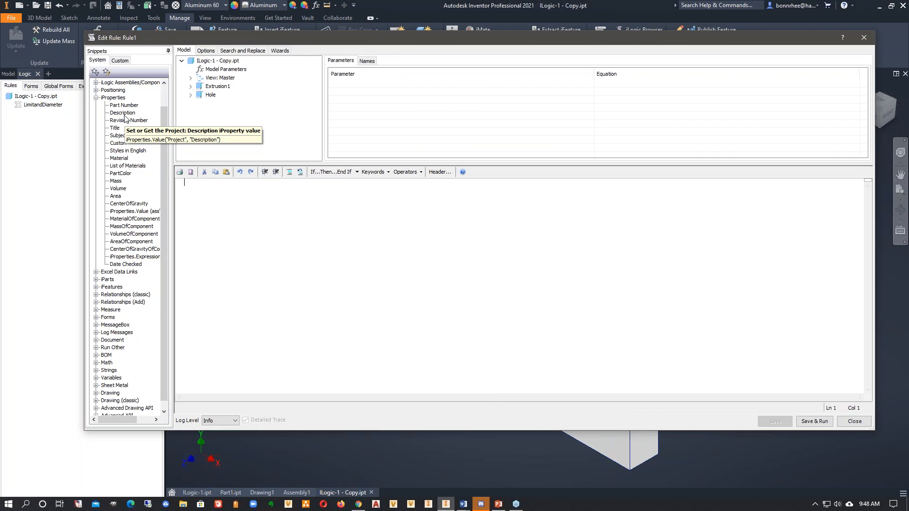
double_click(125, 115)
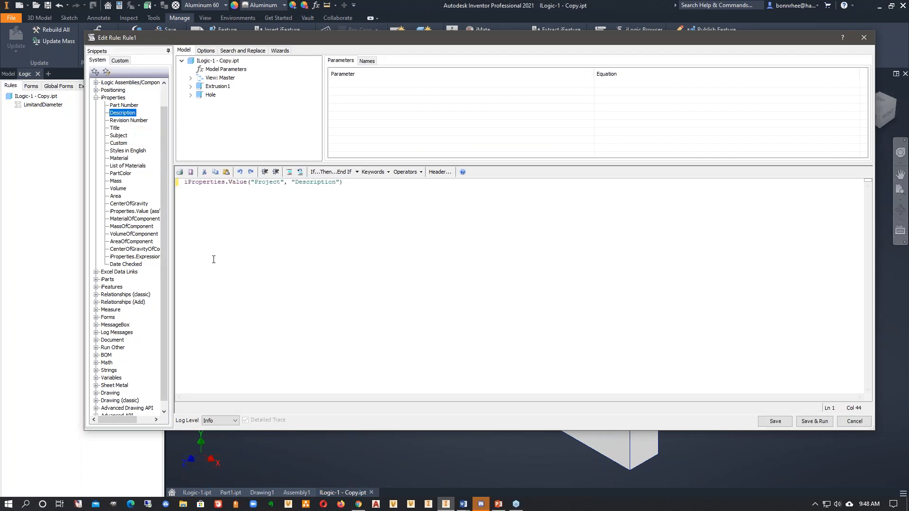
type("=")
left_click_drag(353, 182, 105, 183)
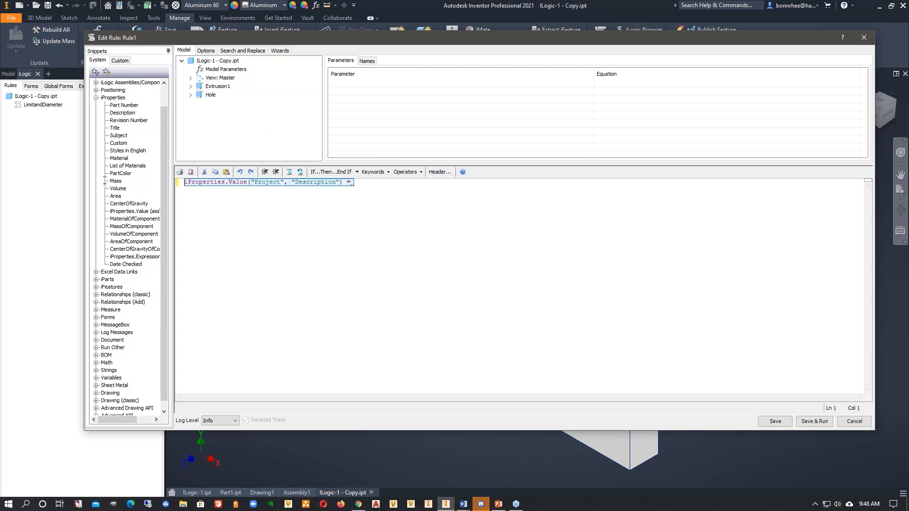
key("Delete")
- Insert an If...Then...End If block in Rule1 and use the Project Description iProperty as its condition
left_click(332, 172)
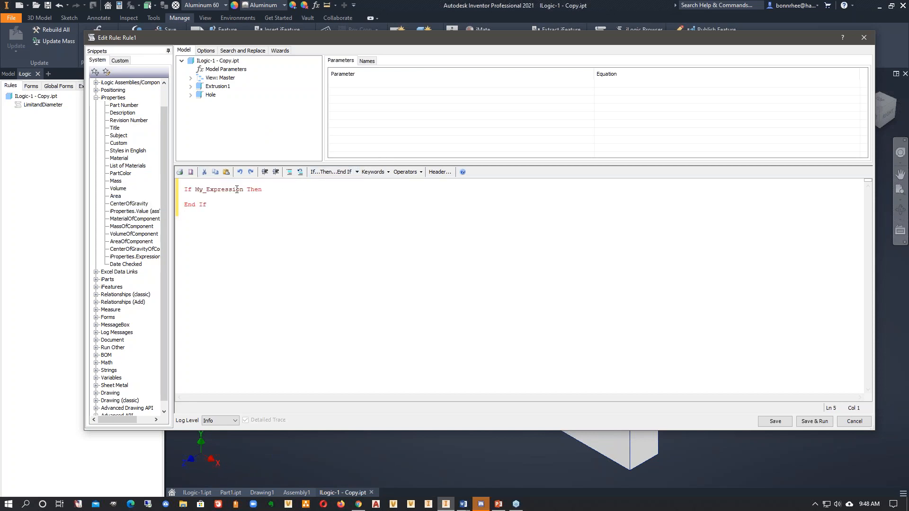
left_click_drag(245, 189, 197, 190)
double_click(122, 112)
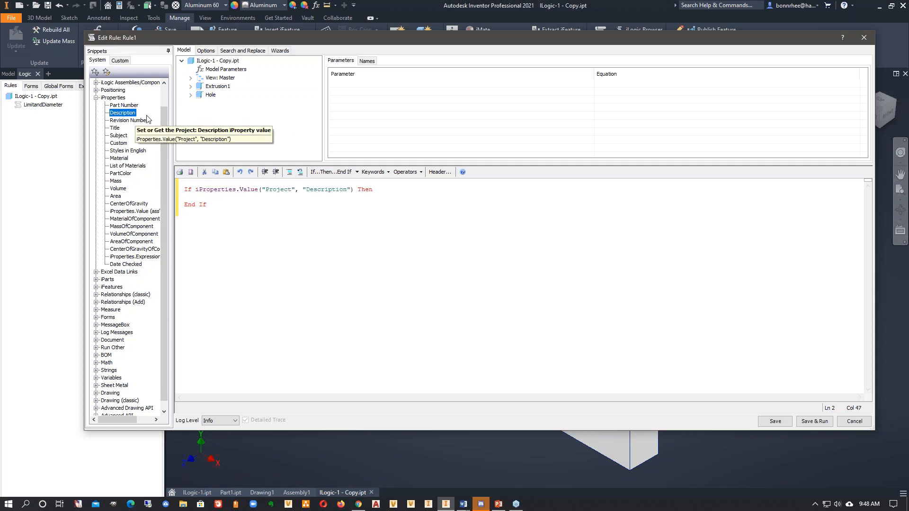
key("Right")
- Complete the condition with "= Nothing" before Then and add an empty line inside the If block
type("= Nothing")
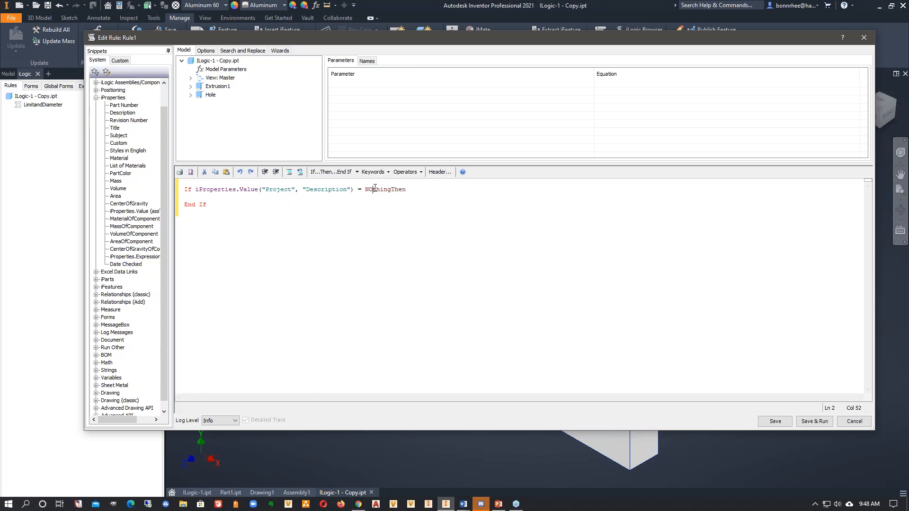
key("BackSpace")
type("o")
left_click(424, 188)
left_click(377, 189)
key("BackSpace")
key("Right")
key("Right")
key("Right")
key("Right")
key("Right")
left_click(429, 194)
key("Return")
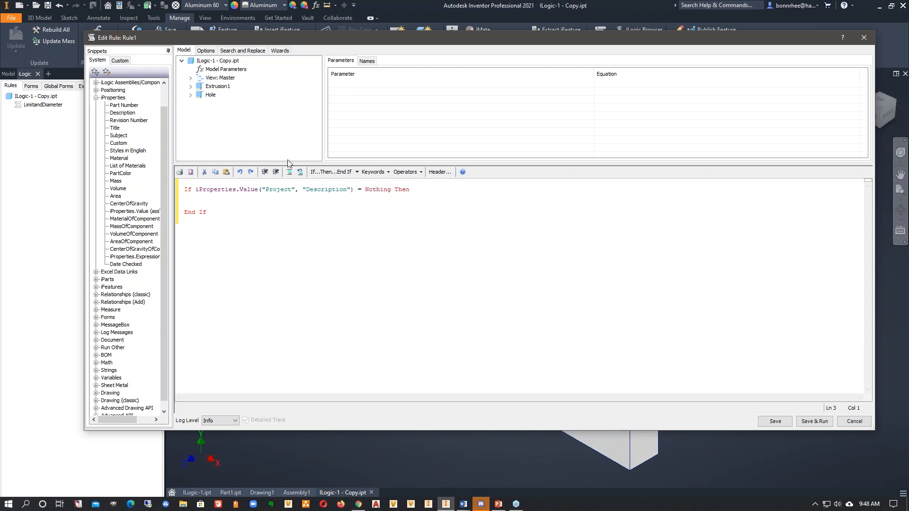
- Insert the MessageBox.Show("Message", "Title") snippet inside the If block, then save and run Rule1
left_click(97, 324)
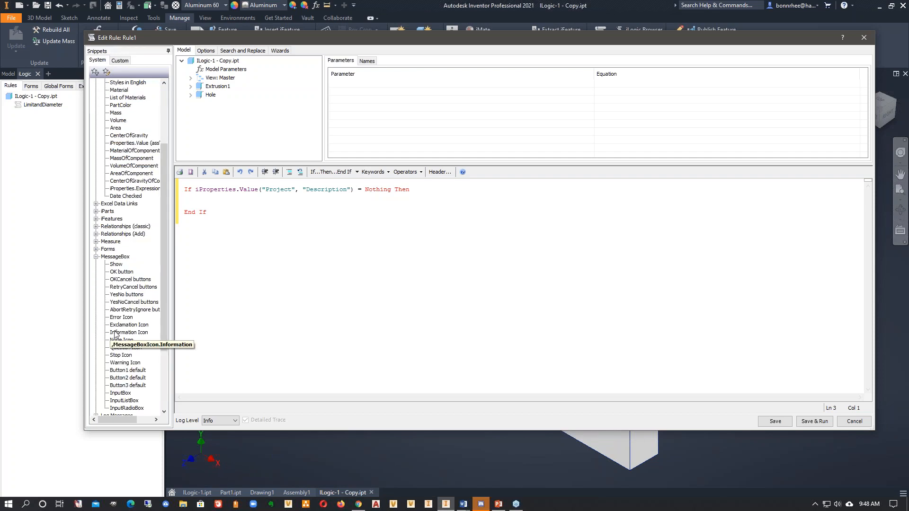
double_click(116, 264)
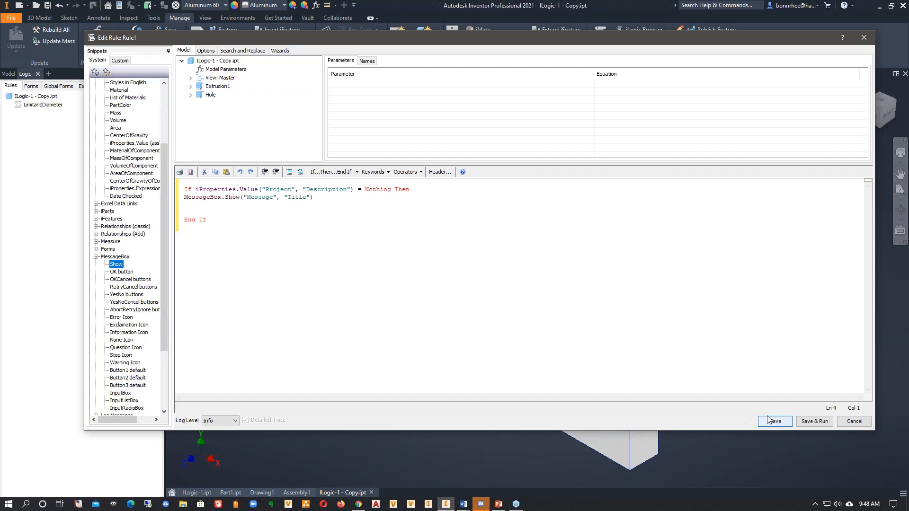
left_click(780, 425)
left_click(813, 423)
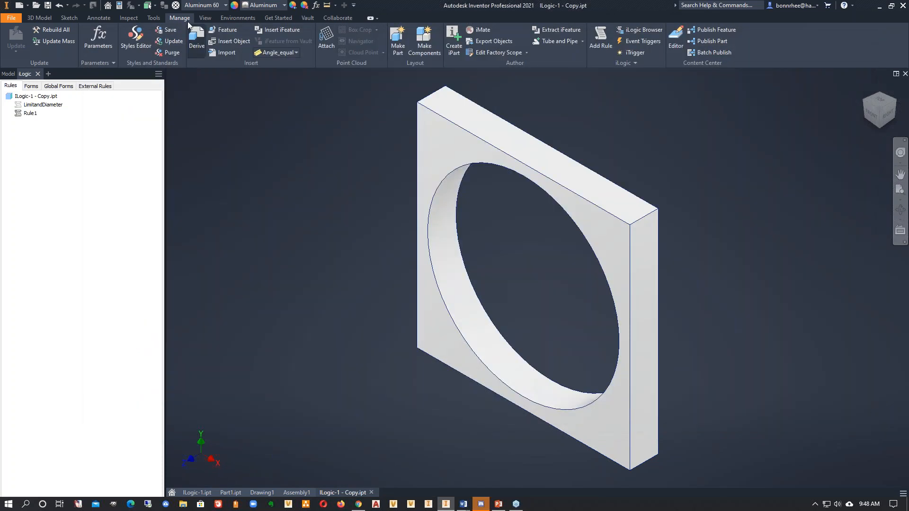
- Check the Description in the part's Project iProperties and close them without changes
left_click(119, 5)
left_click(412, 125)
double_click(427, 188)
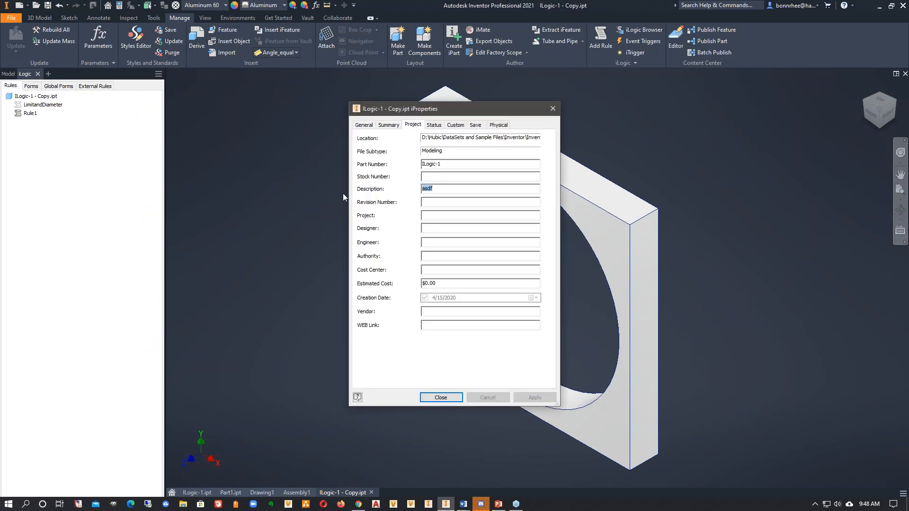
left_click(440, 397)
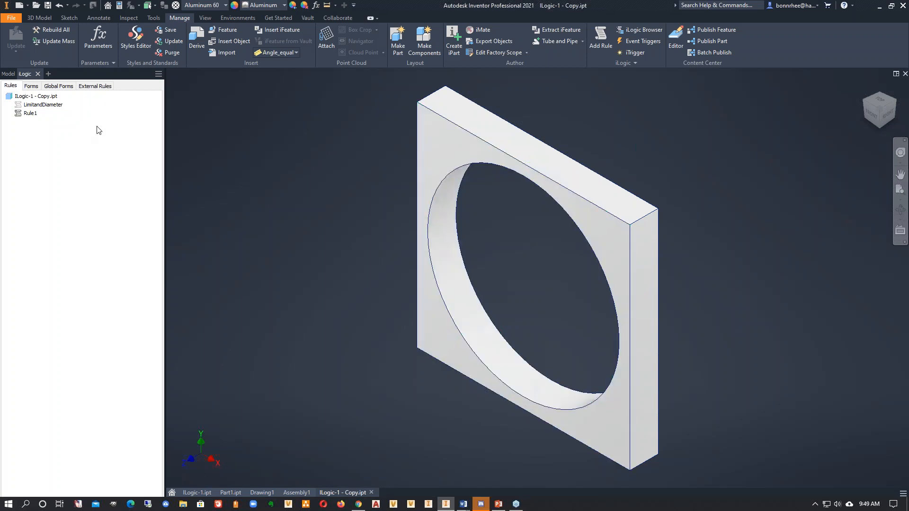
- Review the event triggers available for this document, including New Document, and cancel without changes
left_click(621, 46)
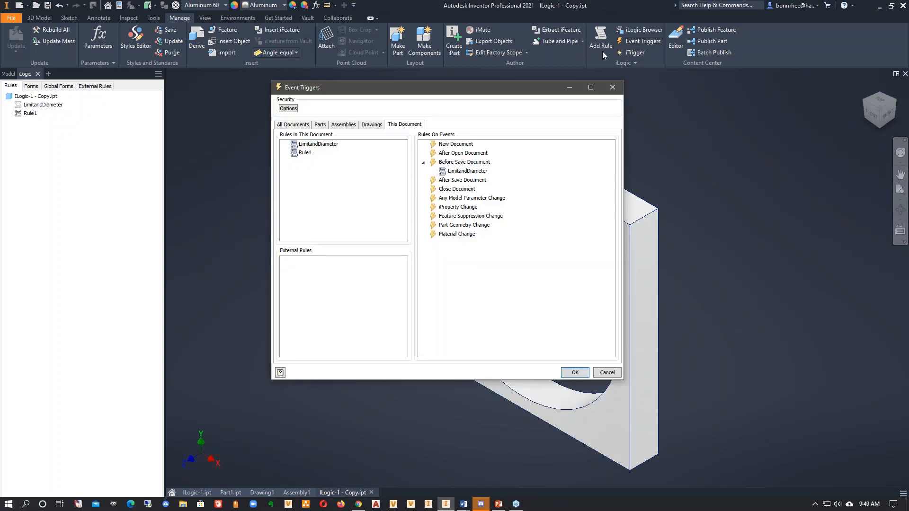
left_click(463, 145)
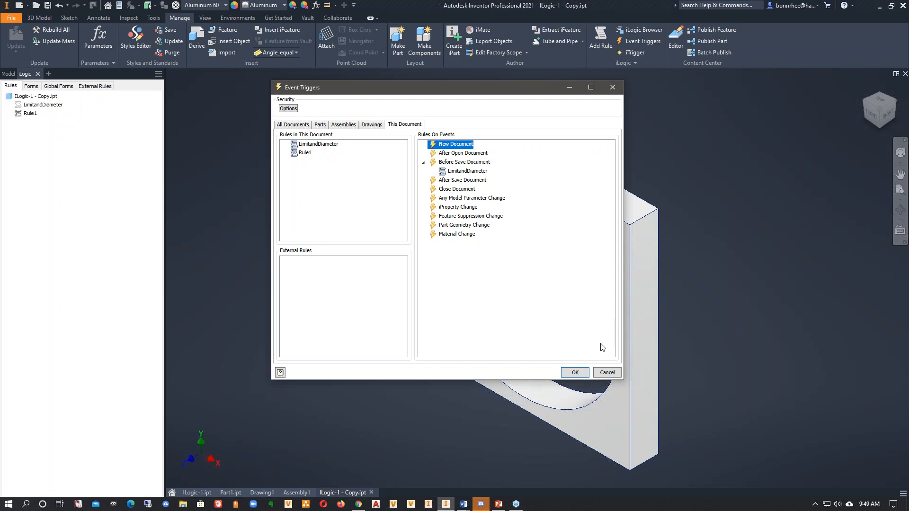
left_click(602, 373)
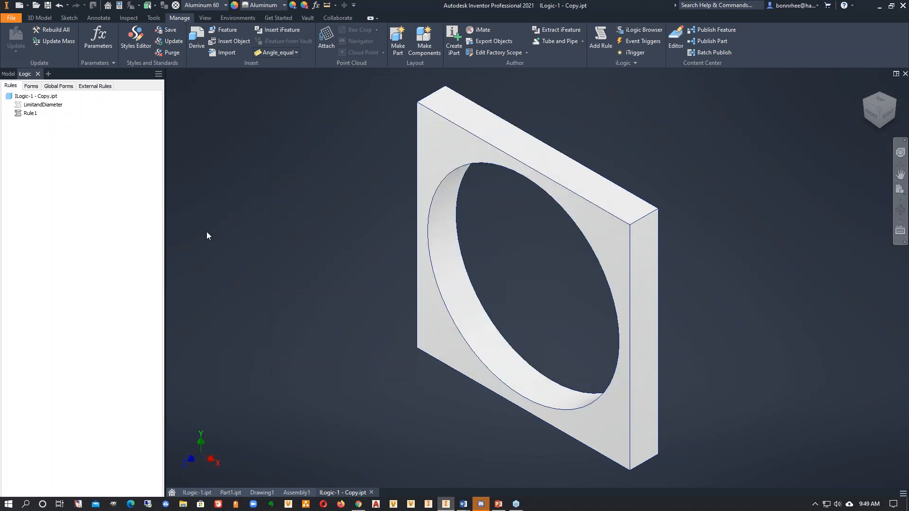
- Create a new drawing and rename its sheet as asdf
left_click(19, 6)
double_click(506, 279)
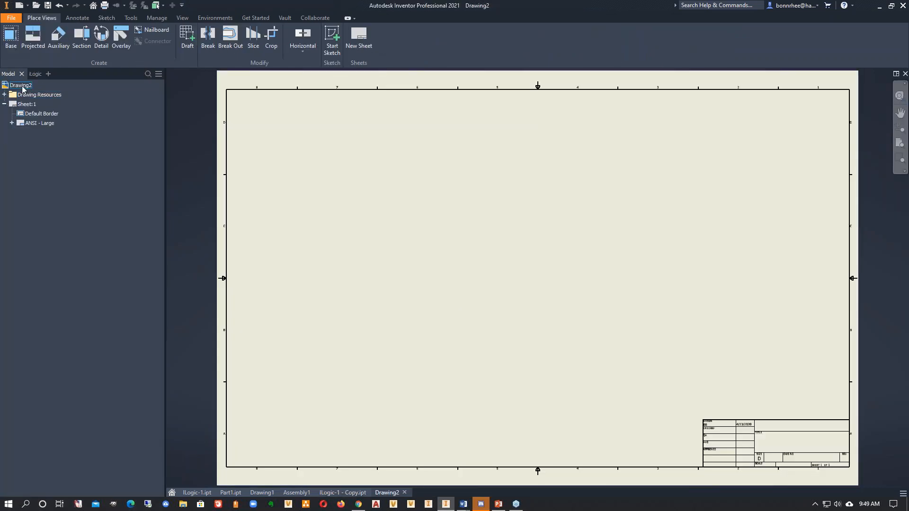
left_click(26, 104)
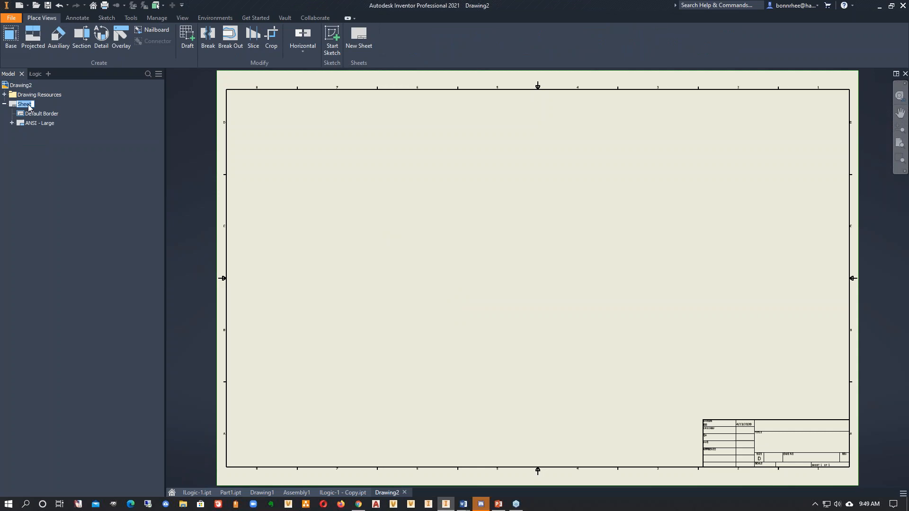
type("asdf")
key("Return")
left_click(182, 149)
- Examine the contents of the sheet's ANSI - Large title block and the Drawing Resources
left_click(12, 123)
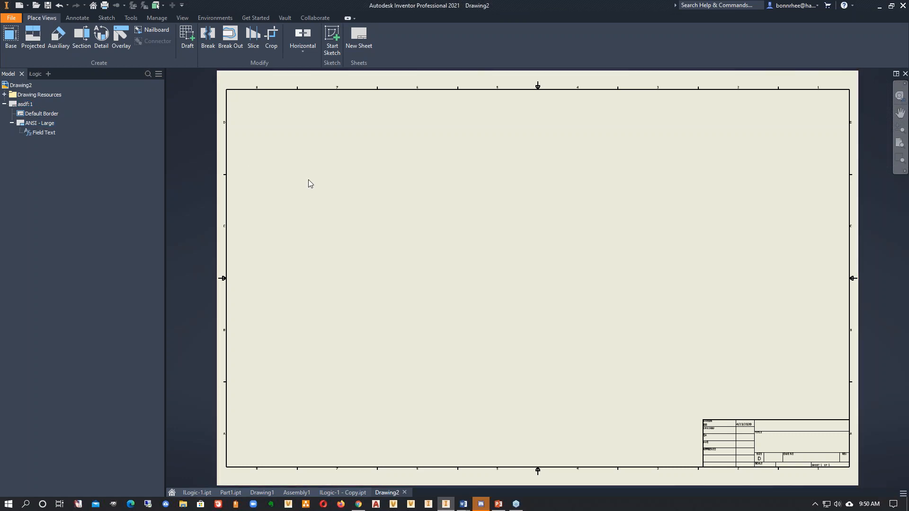
left_click(29, 105)
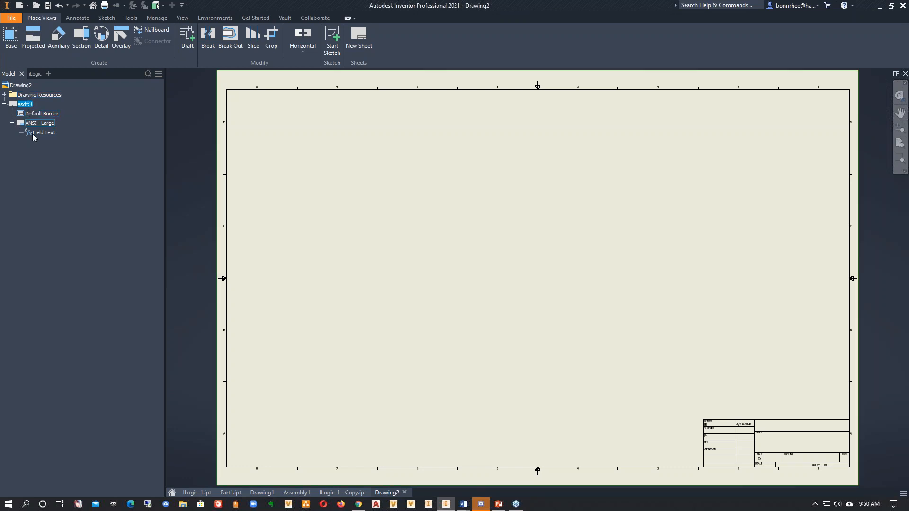
left_click(4, 95)
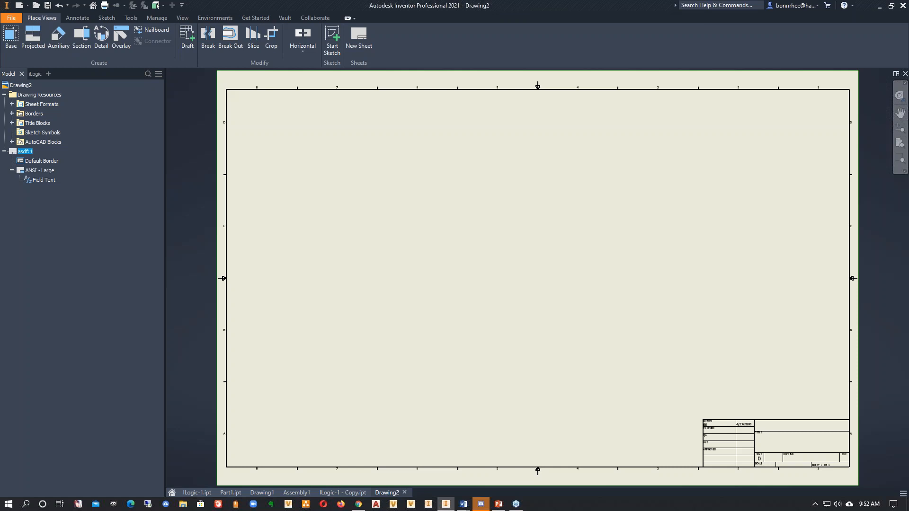
- Switch to the Word document MyiLogicSnippets.docx and find the Return to Home View snippet
left_click_drag(908, 58, 378, 9)
scroll(462, 260, "up", 15)
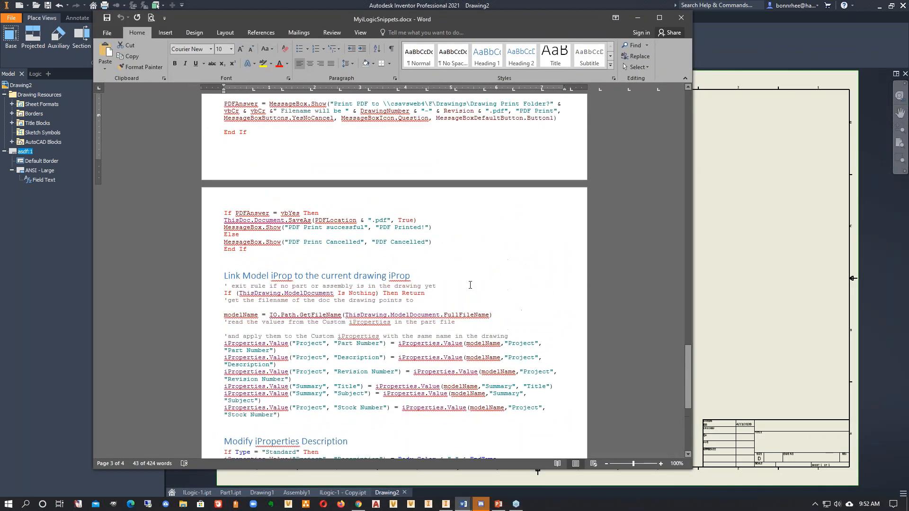
scroll(462, 260, "up", 12)
scroll(452, 259, "down", 5)
scroll(452, 263, "down", 8)
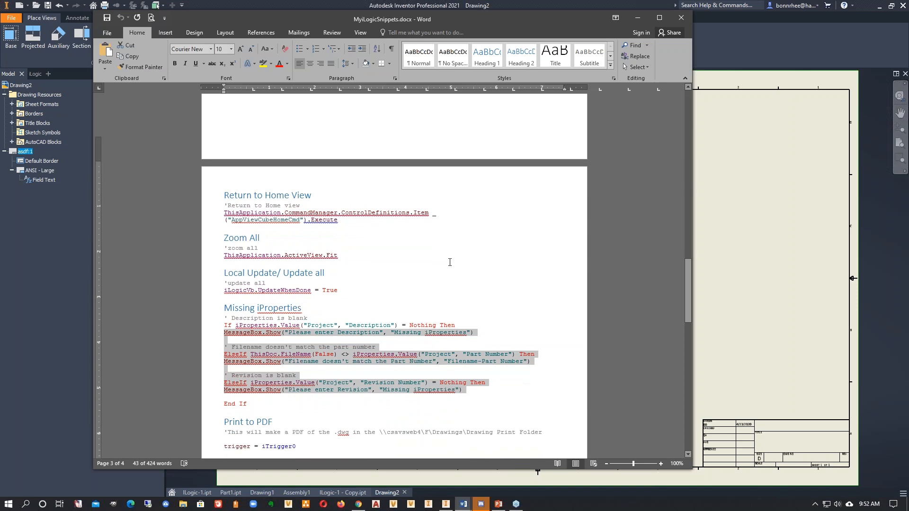
- Examine the Return to Home View, Zoom All and Local Update/ Update all snippets, highlighting the code of each
left_click_drag(356, 189, 225, 166)
left_click(348, 194)
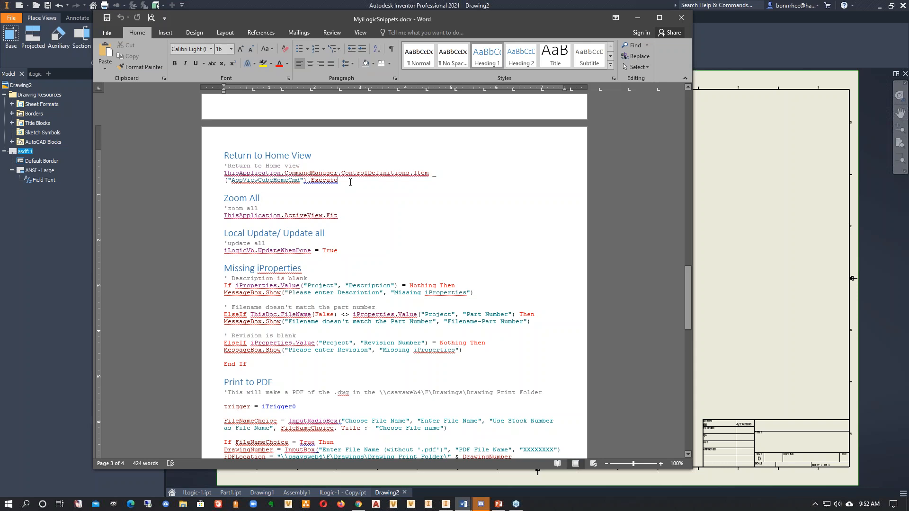
left_click_drag(350, 182, 223, 155)
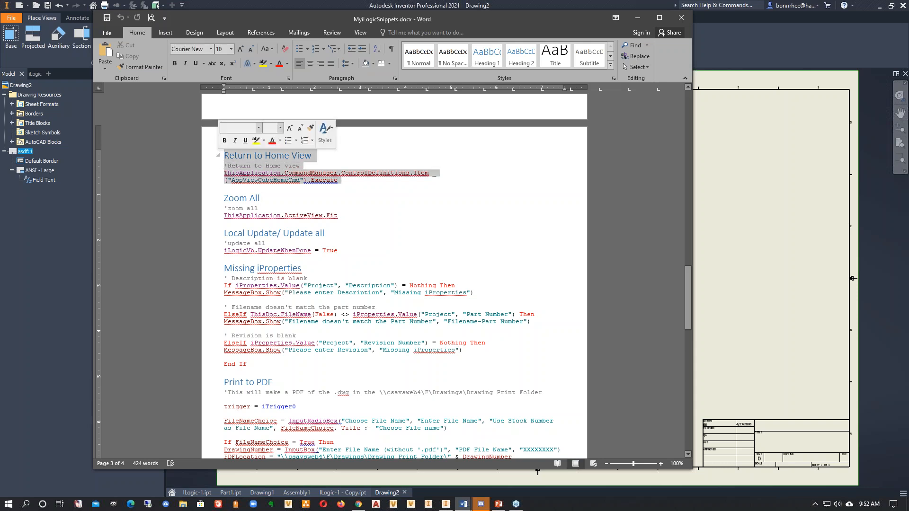
left_click(496, 188)
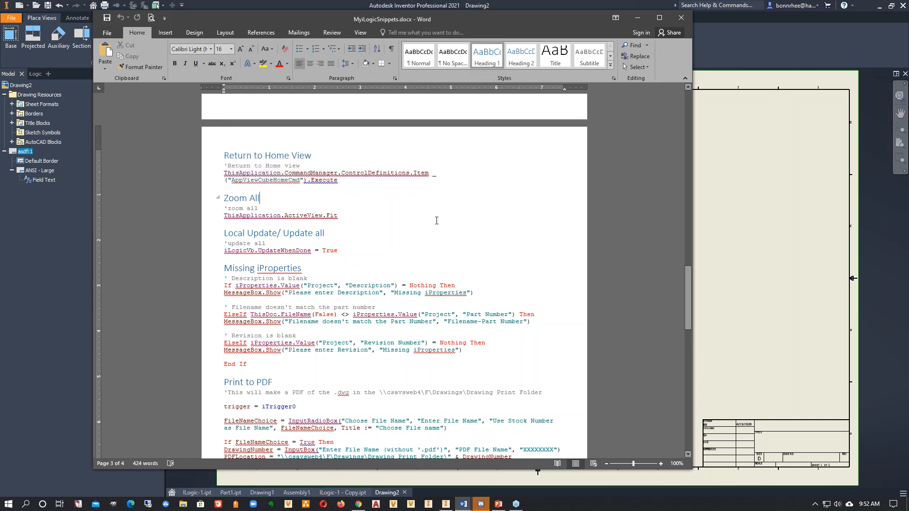
left_click_drag(338, 216, 223, 198)
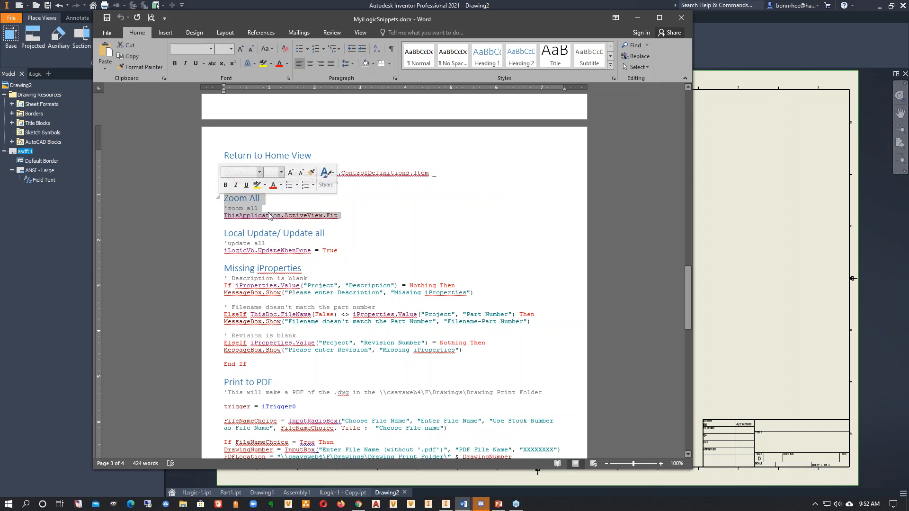
key("Down")
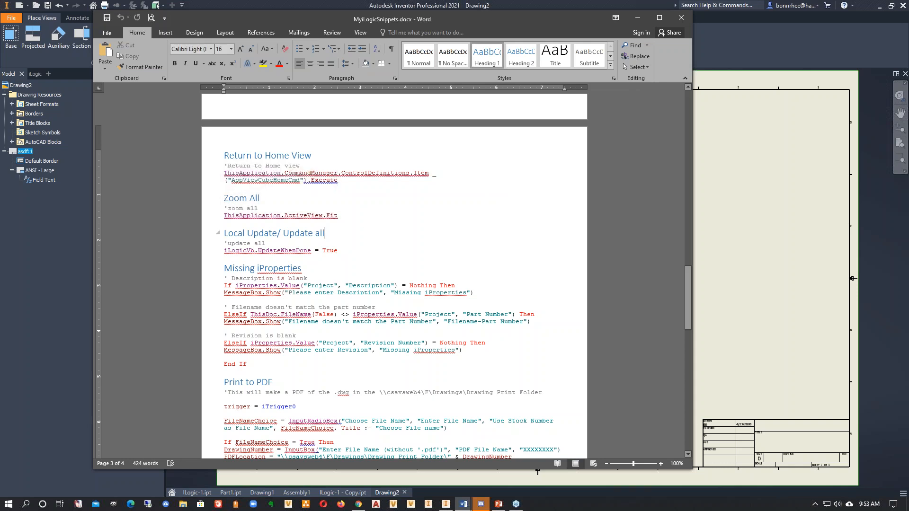
left_click_drag(362, 251, 225, 243)
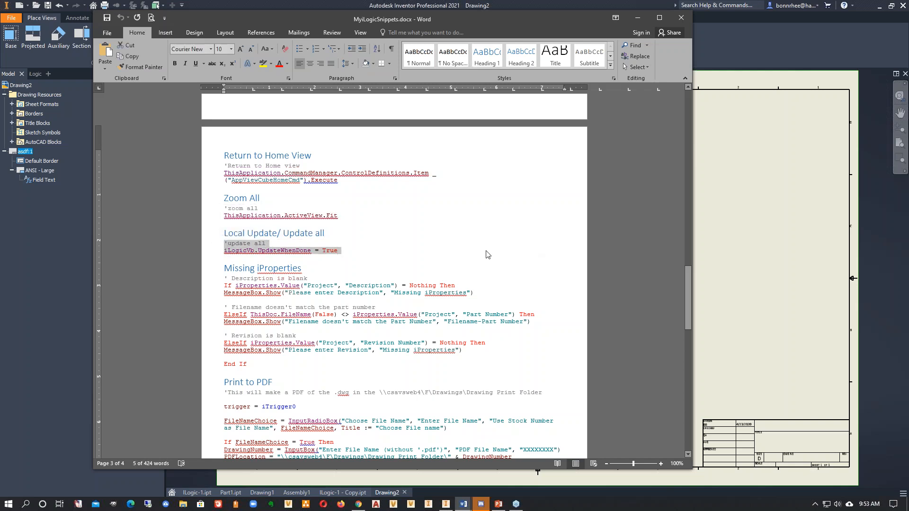
- Examine the Missing iProperties snippet, highlighting its filename-to-part-number and blank-revision checks
scroll(446, 327, "down", 2)
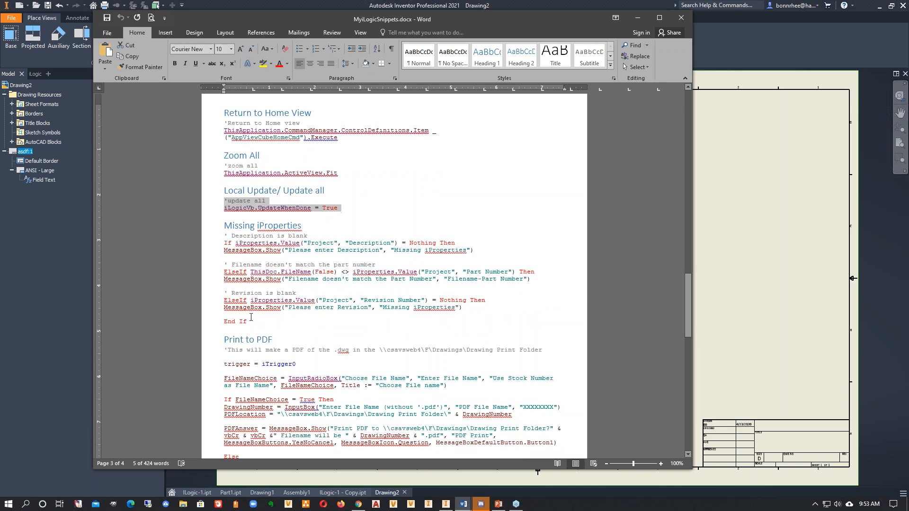
left_click_drag(267, 331, 208, 239)
left_click(273, 298)
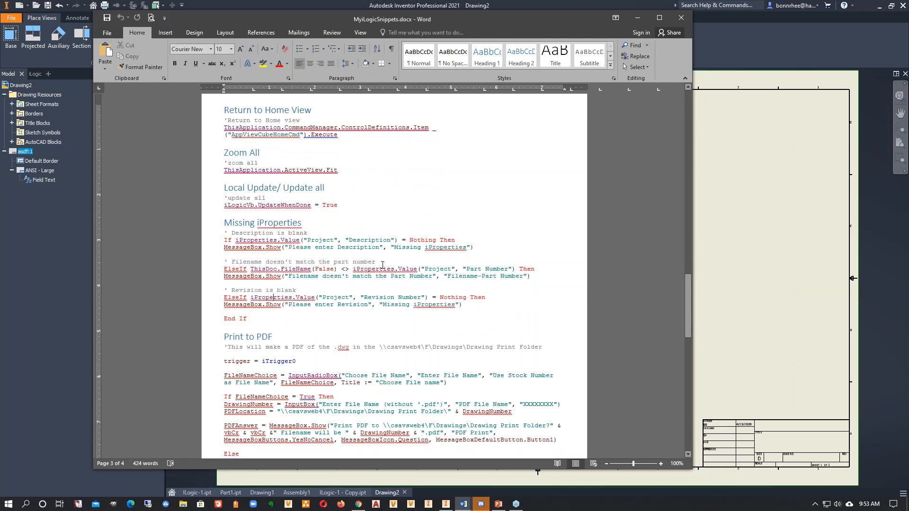
left_click_drag(382, 262, 245, 263)
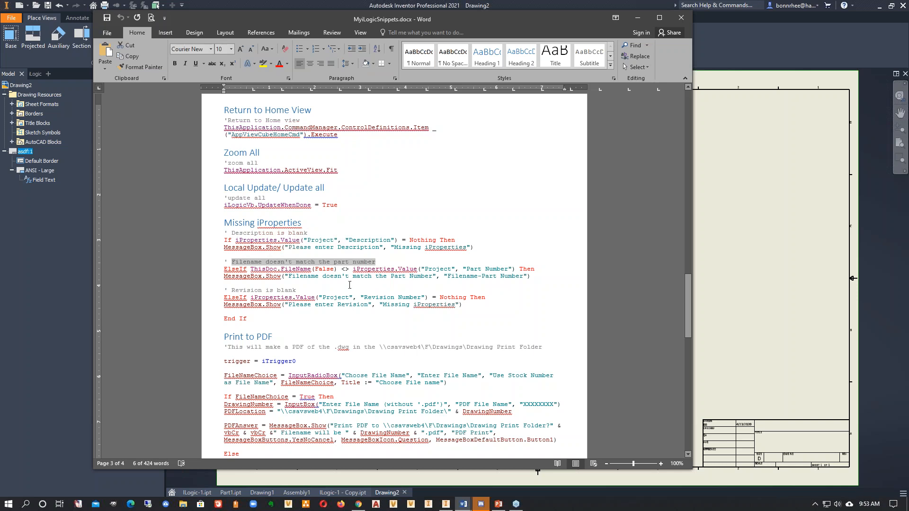
scroll(286, 271, "down", 2)
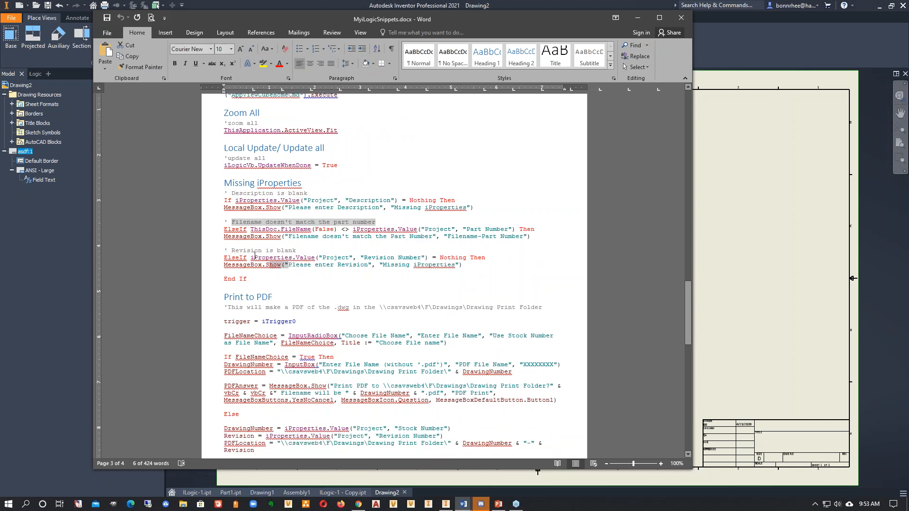
left_click_drag(286, 265, 224, 250)
left_click(405, 292)
scroll(359, 265, "down", 2)
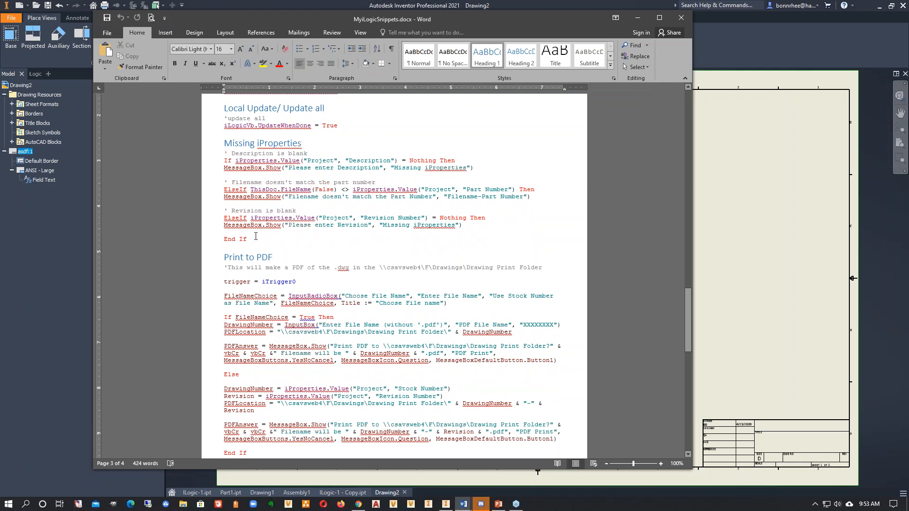
- Read the Print to PDF snippet and highlight the DrawingNumber part of its PDFLocation line
scroll(265, 240, "down", 5)
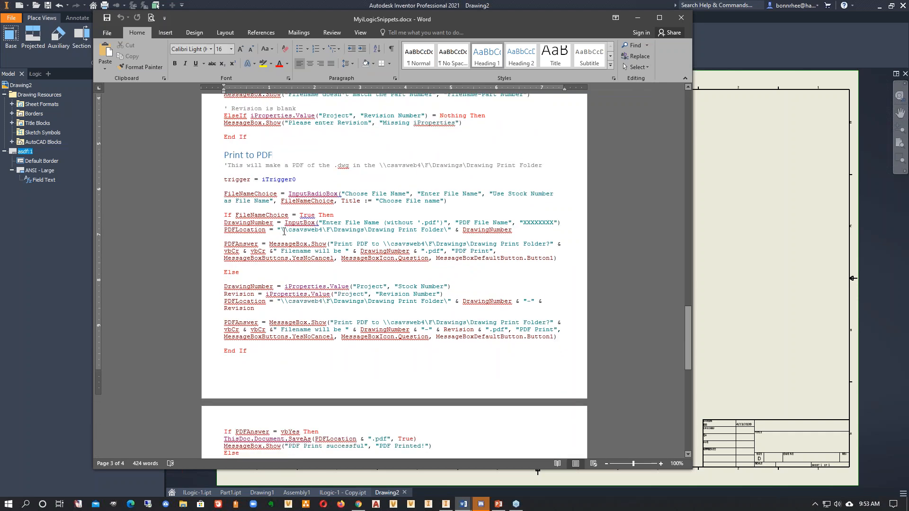
scroll(290, 233, "down", 1)
left_click_drag(515, 224, 439, 225)
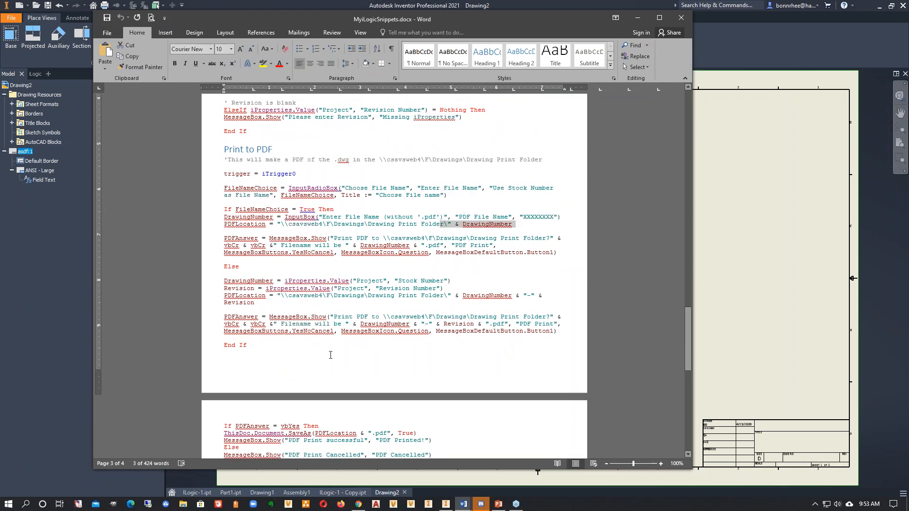
- Review the snippet linking model iProperties to the drawing, highlighting "Model iProp", and continue to the Modify iProperties Description and File Path snippets
scroll(331, 355, "down", 13)
scroll(330, 355, "down", 2)
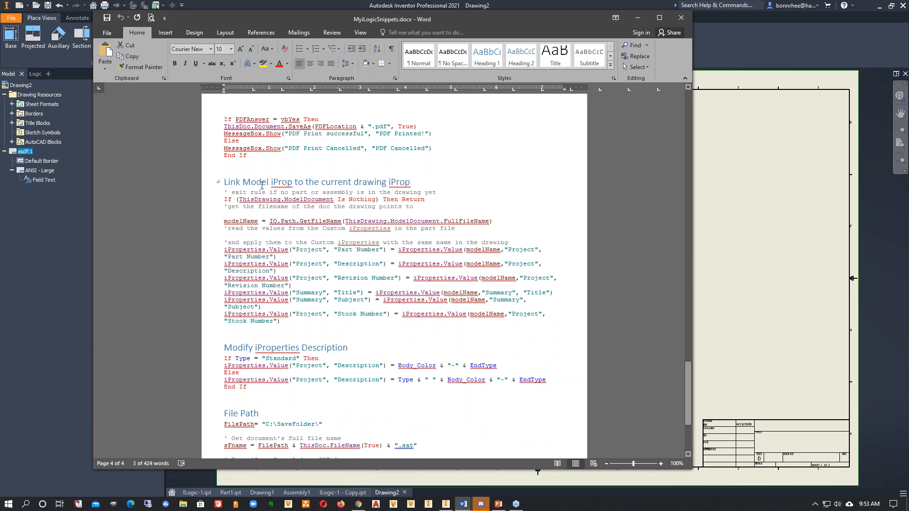
left_click_drag(243, 182, 287, 182)
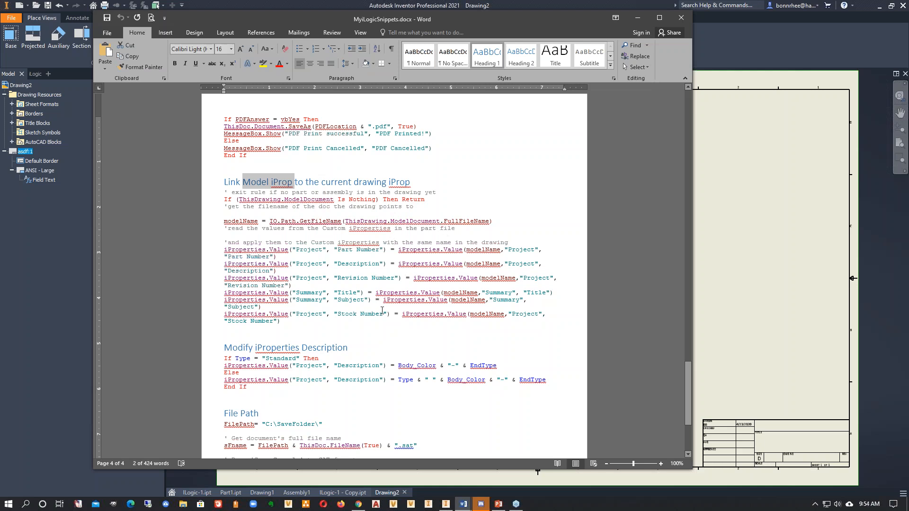
scroll(384, 310, "down", 4)
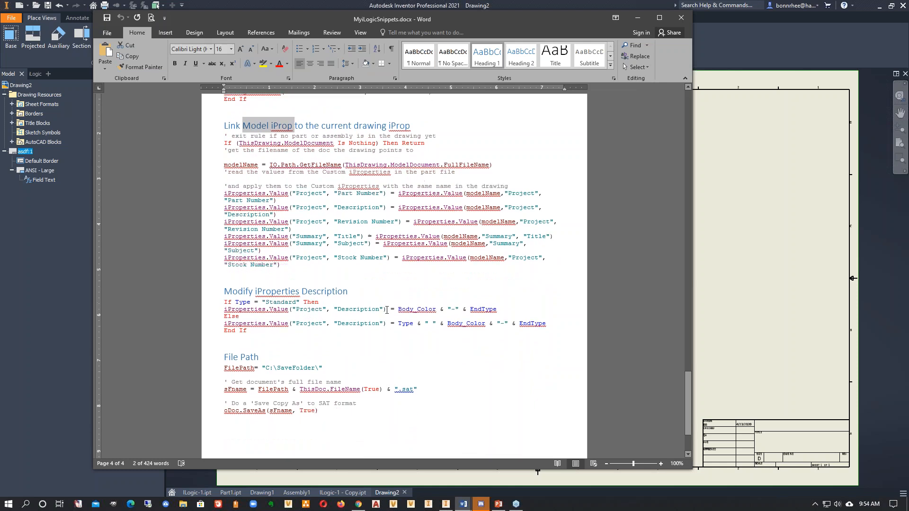
- Examine the Modify iProperties Description snippet, highlighting the whole block, its "Description" property and the Body_Color parameter
scroll(386, 310, "down", 1)
left_click_drag(275, 268, 215, 217)
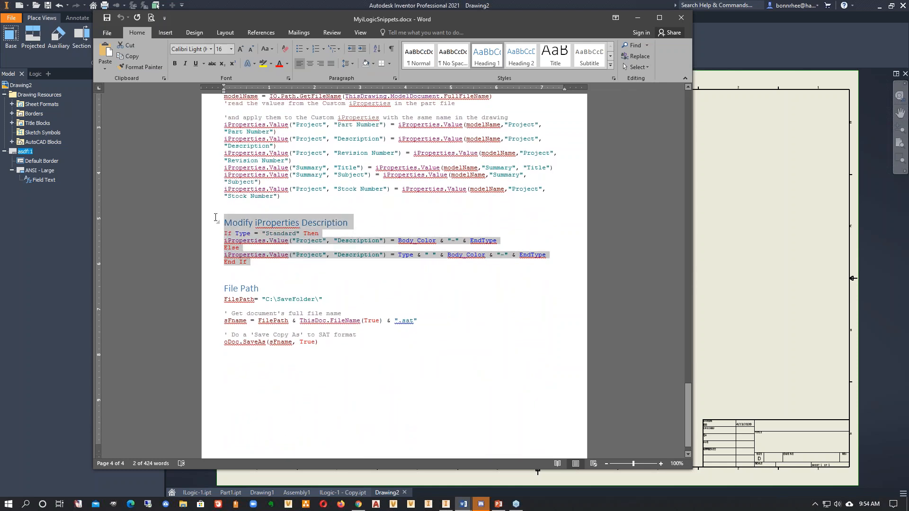
left_click(468, 285)
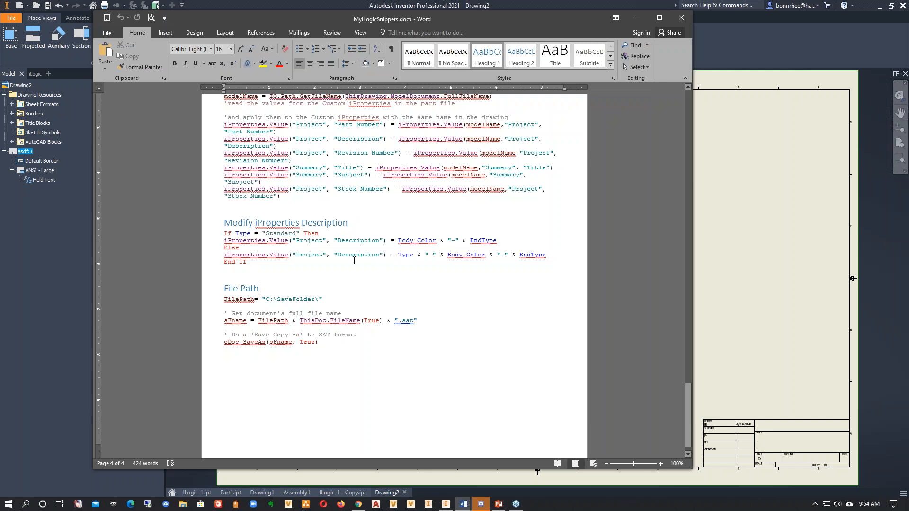
left_click_drag(389, 241, 339, 240)
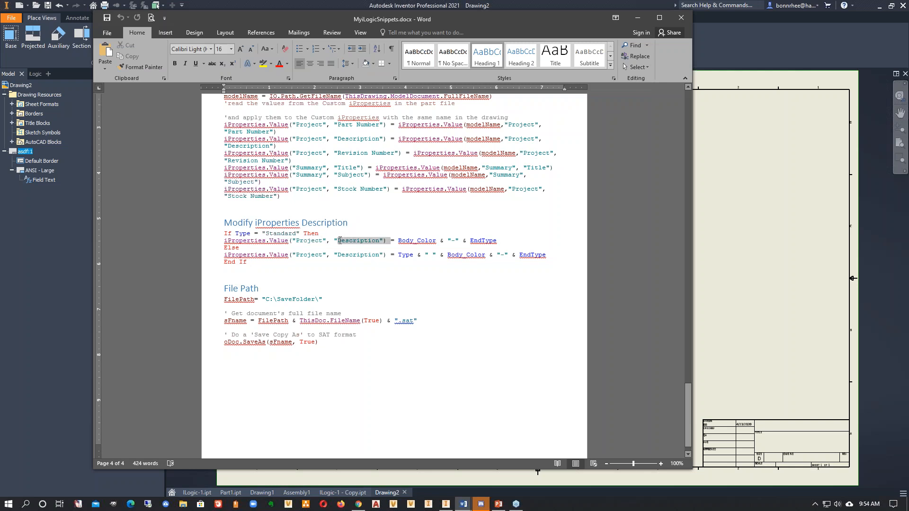
left_click(428, 281)
left_click_drag(435, 242, 403, 239)
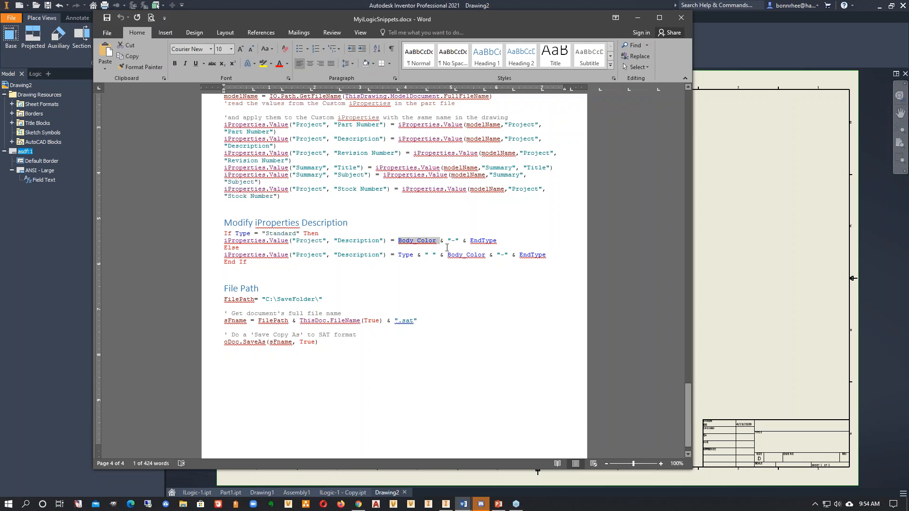
- Compare the snippet's Standard and Else description assignments, highlighting both expressions, the Type parameter and the complete block
left_click_drag(549, 256, 398, 244)
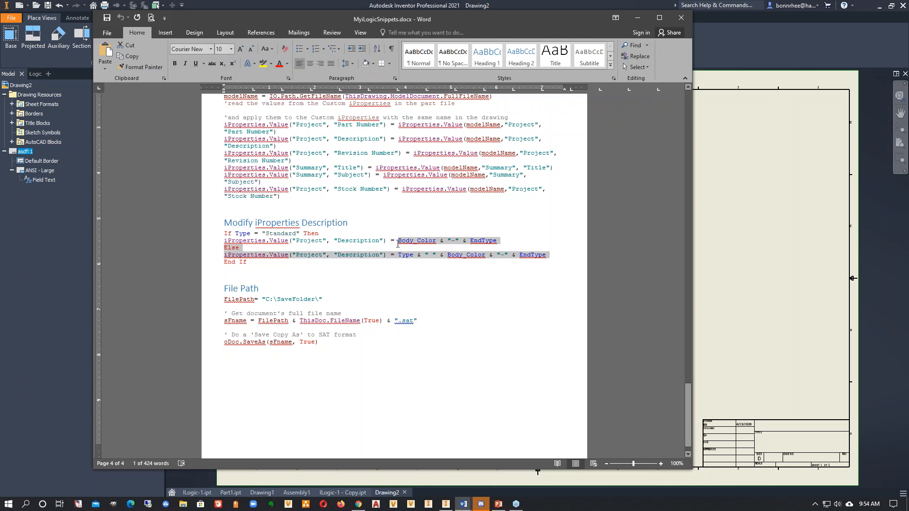
left_click(442, 278)
left_click_drag(414, 255, 400, 256)
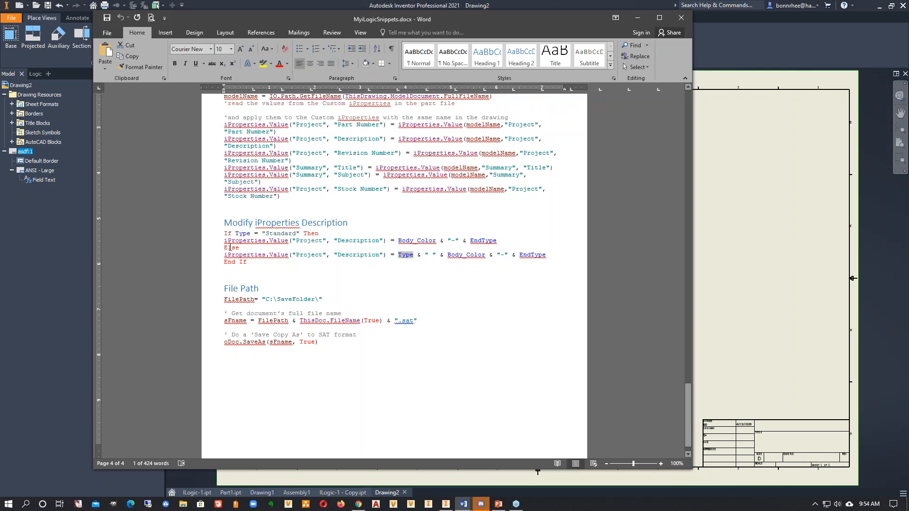
left_click_drag(250, 262, 214, 223)
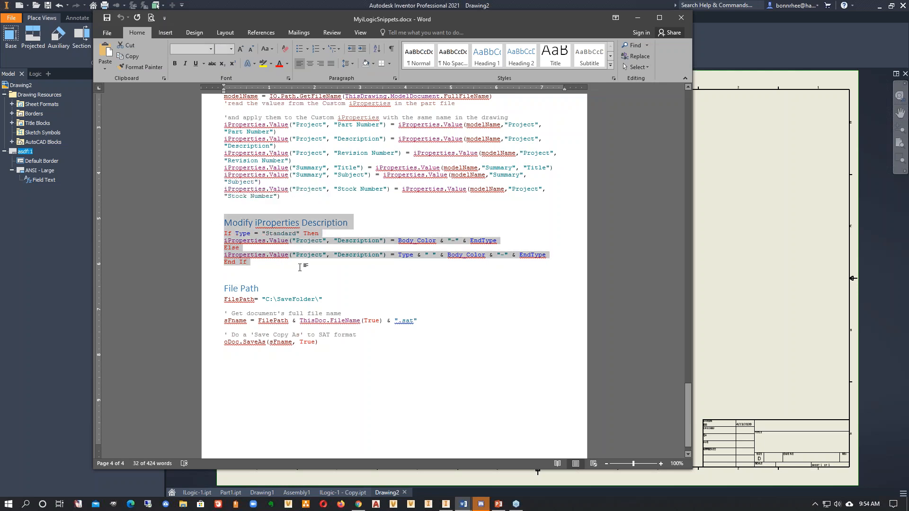
left_click(443, 270)
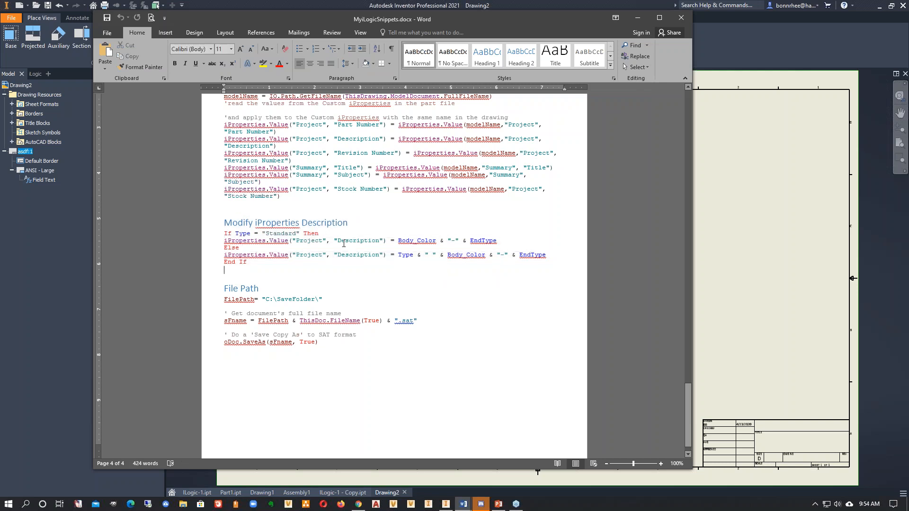
- Review the File Path snippet, highlighting its code for saving a copy in SAT format
left_click_drag(343, 356, 212, 293)
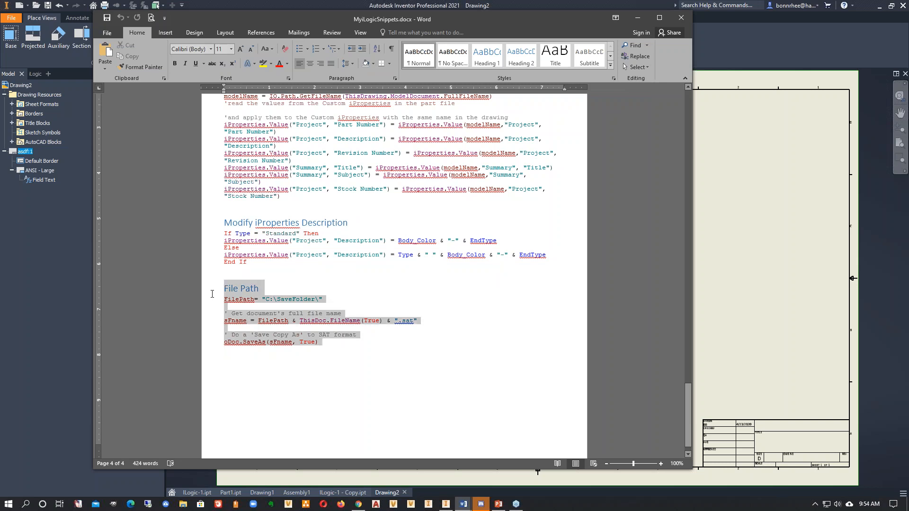
left_click(471, 368)
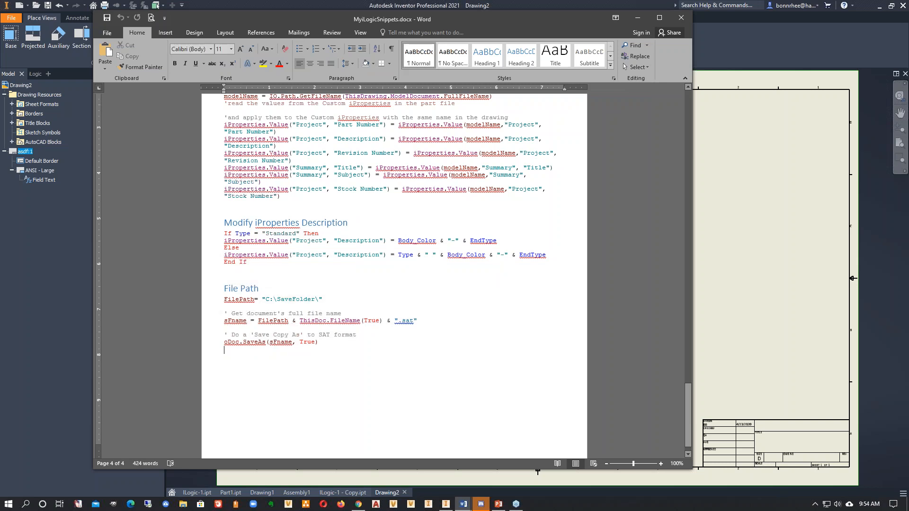
left_click_drag(367, 349, 218, 288)
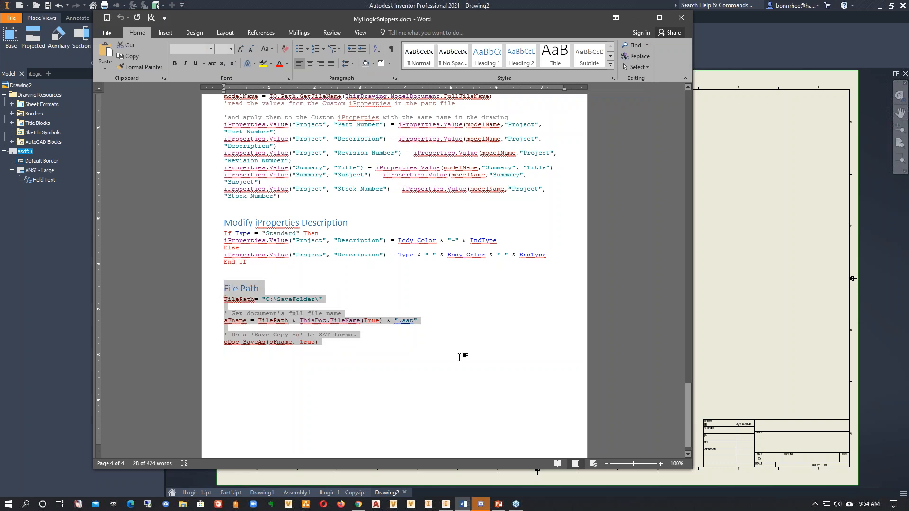
scroll(460, 357, "up", 3)
left_click(324, 394)
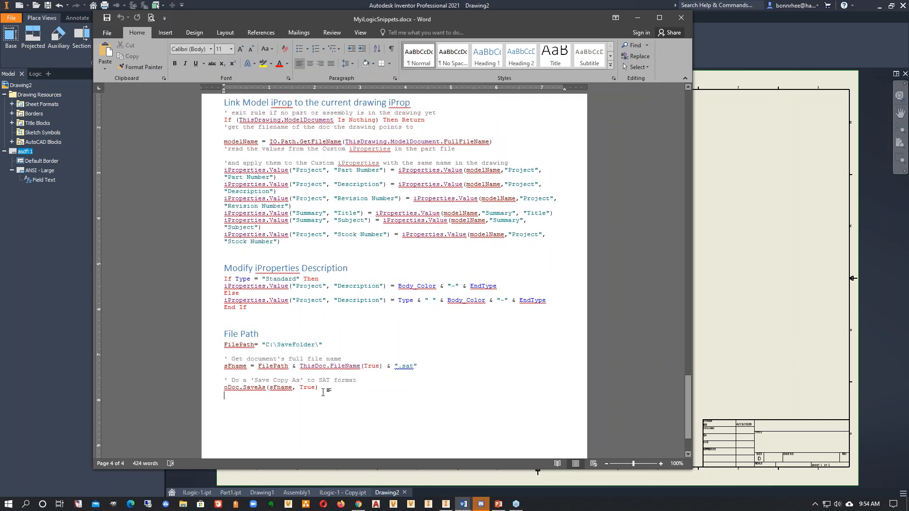
- Return to the Print to PDF snippet and highlight the network folder path in its first PDFLocation line
scroll(324, 394, "up", 1)
scroll(316, 211, "up", 15)
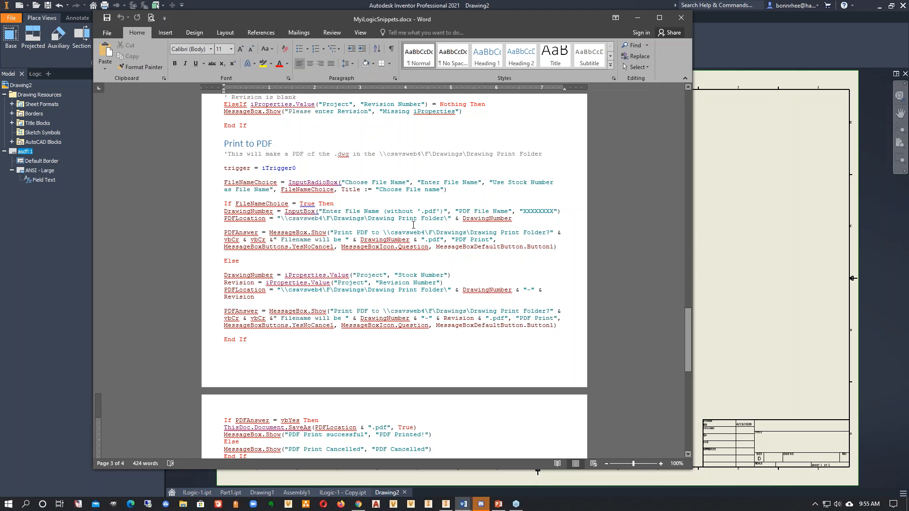
left_click_drag(452, 219, 278, 218)
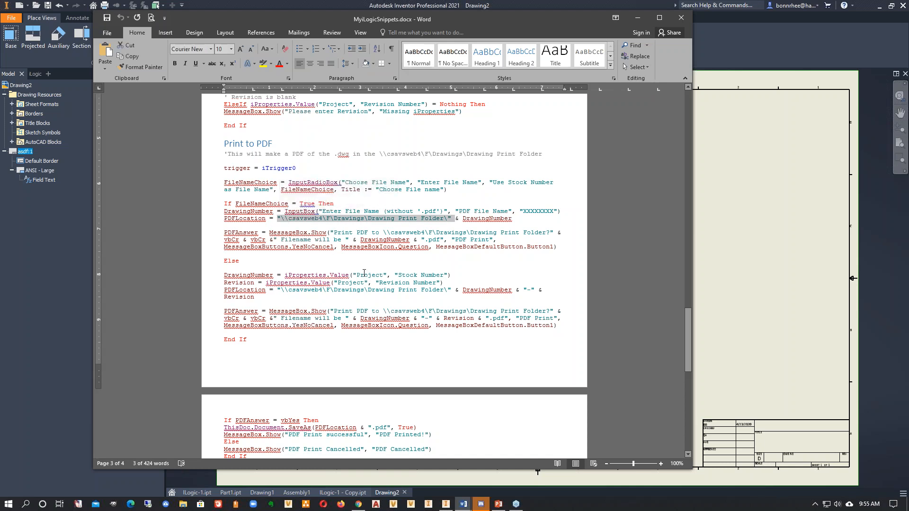
left_click(605, 312)
- Close the MyiLogicSnippets document and return to the Inventor drawing
scroll(608, 310, "down", 9)
scroll(608, 308, "down", 10)
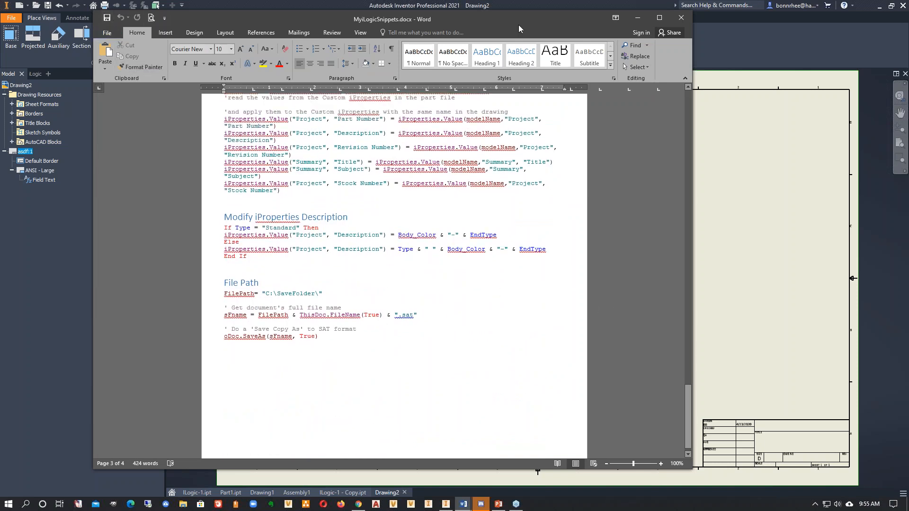
left_click(681, 18)
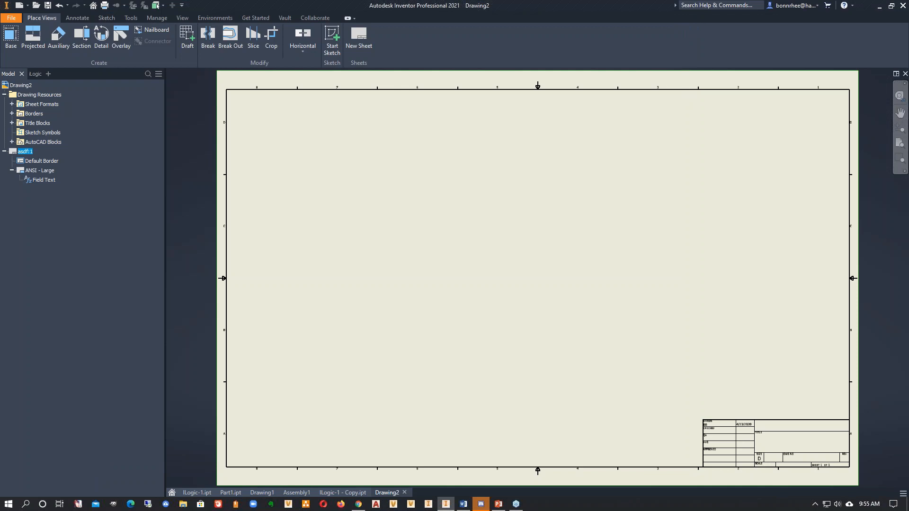